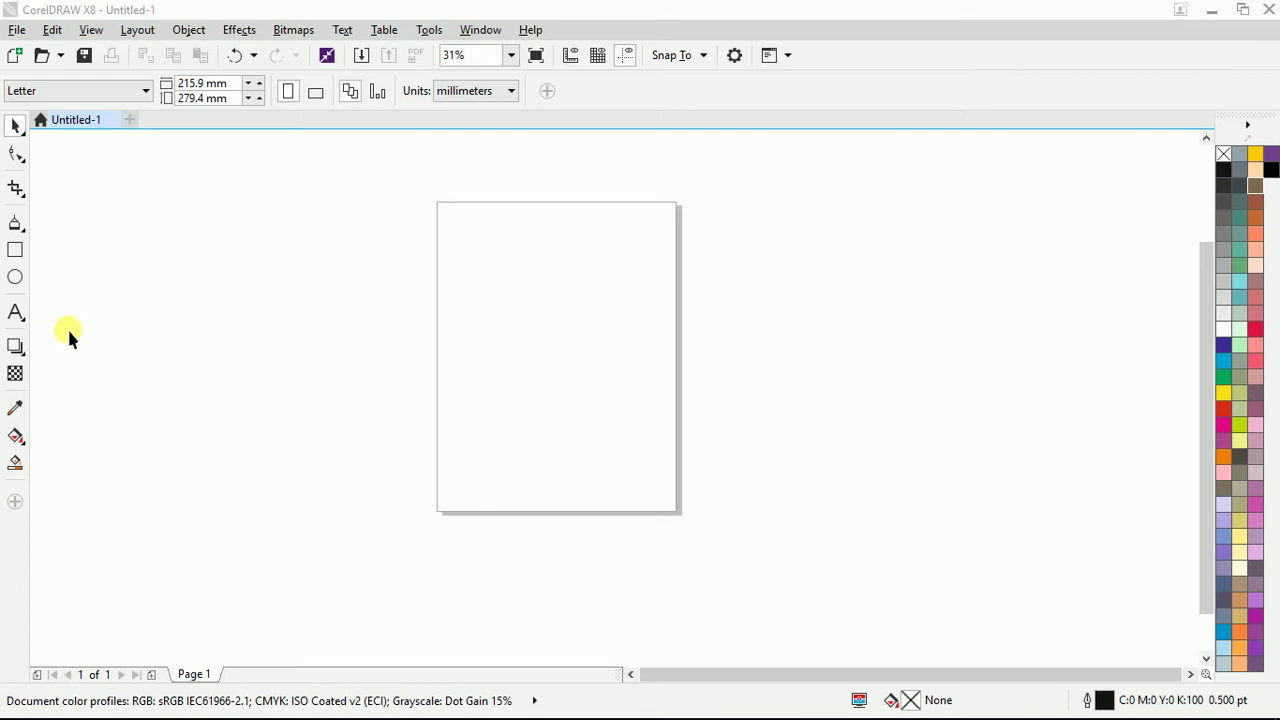
Add the artistic text "sample text" in the upper-left area of the page.
click(8, 316)
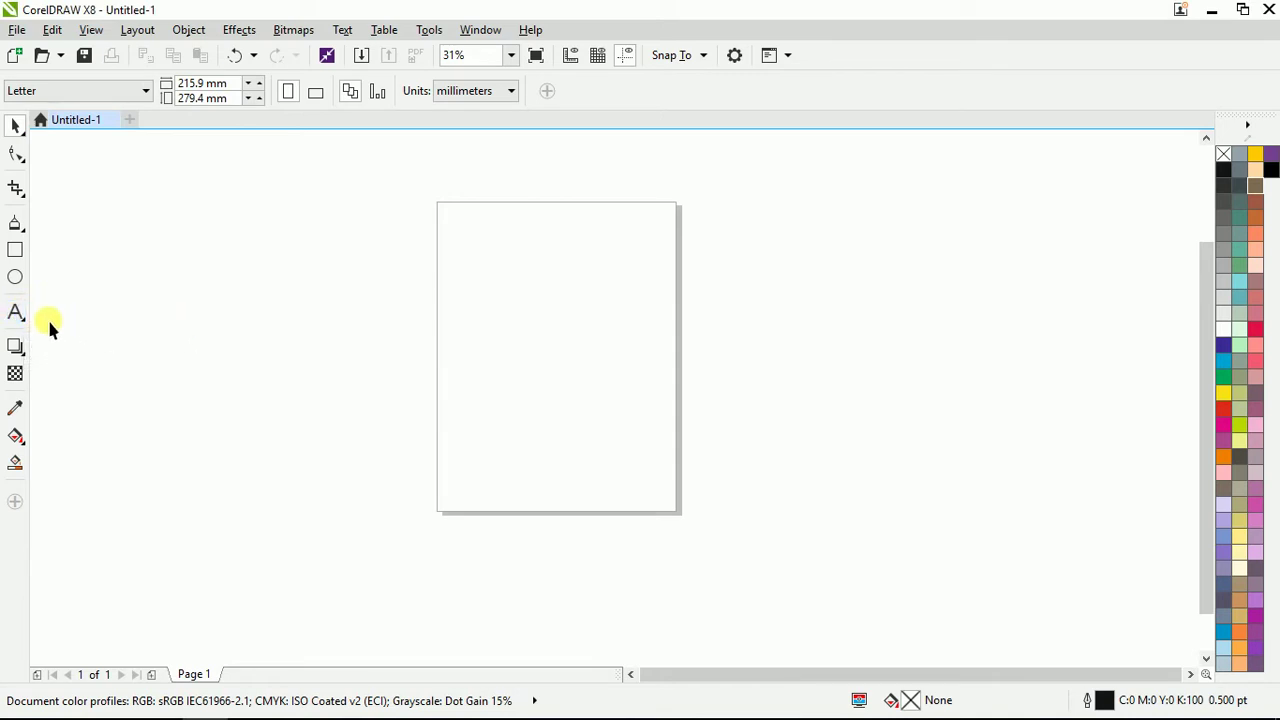
key(F8)
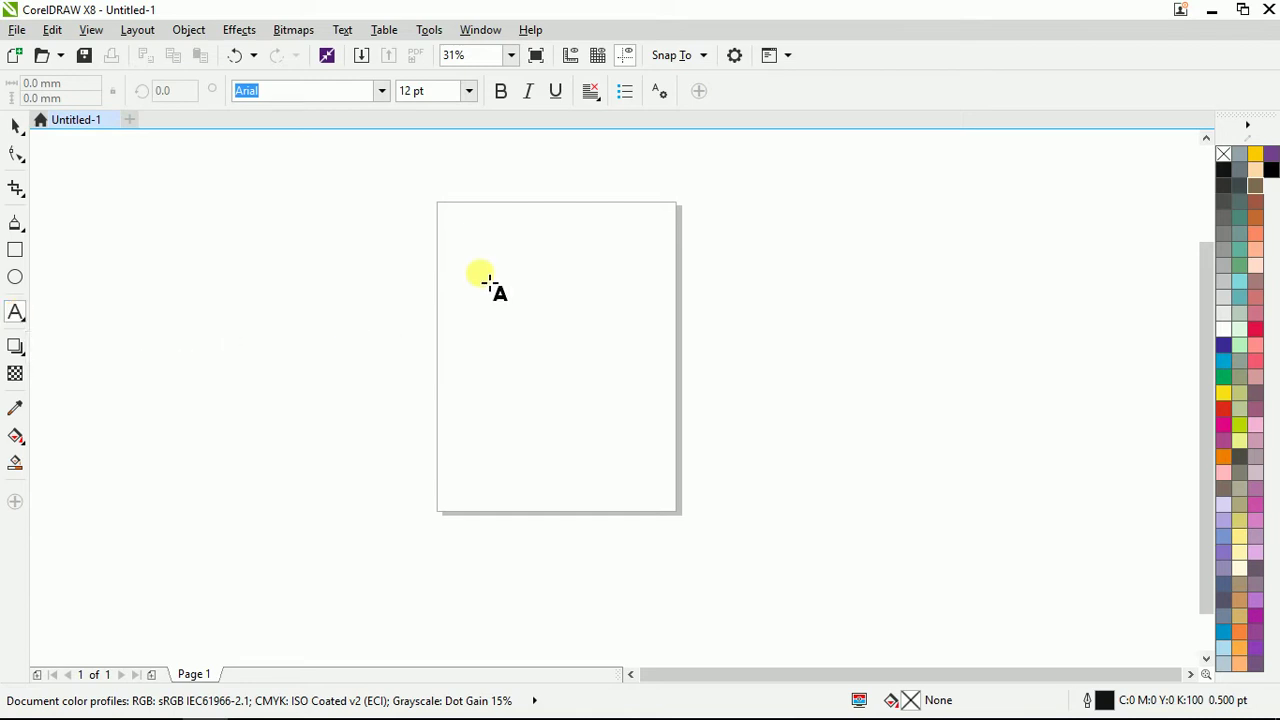
scroll(503, 270, up, 1)
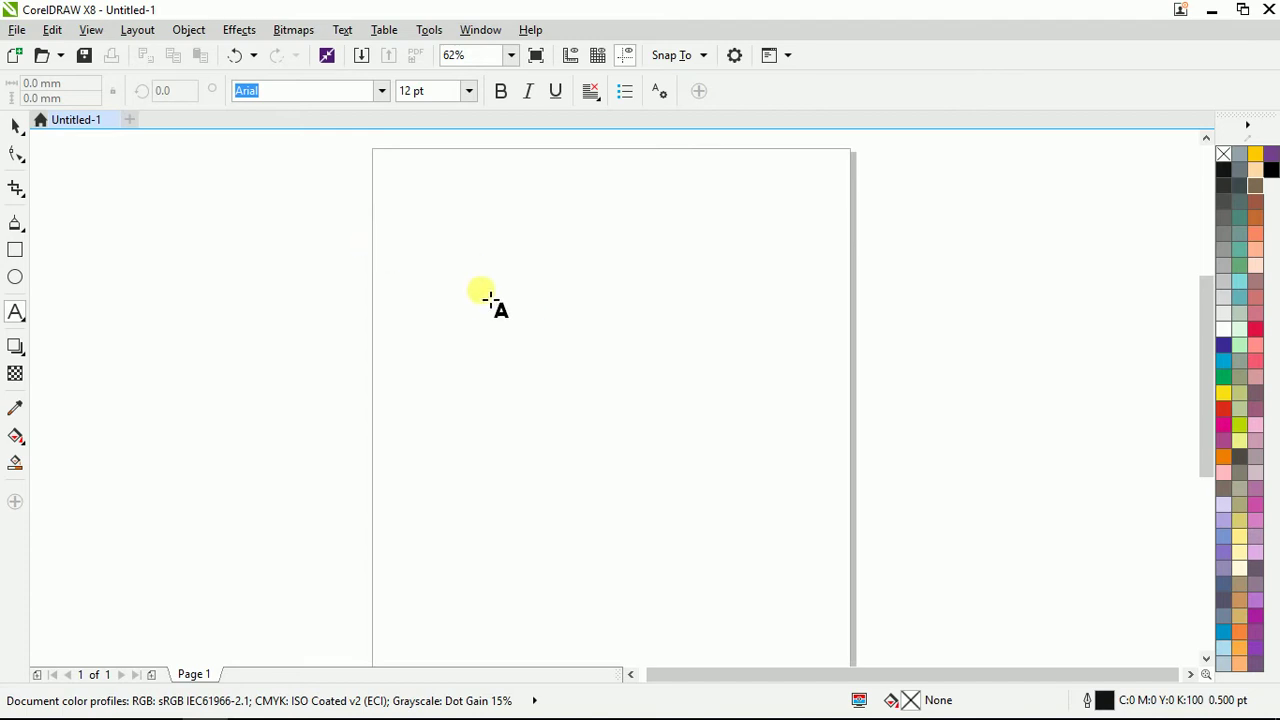
click(431, 249)
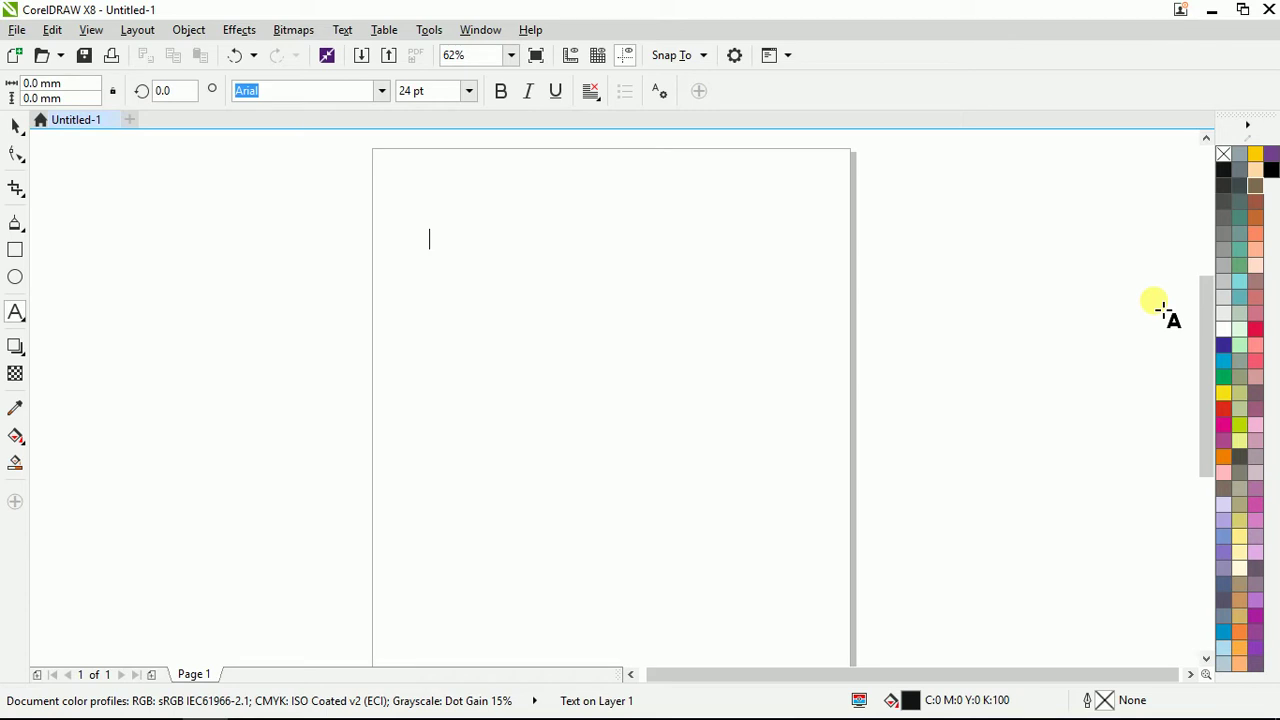
scroll(455, 238, up, 4)
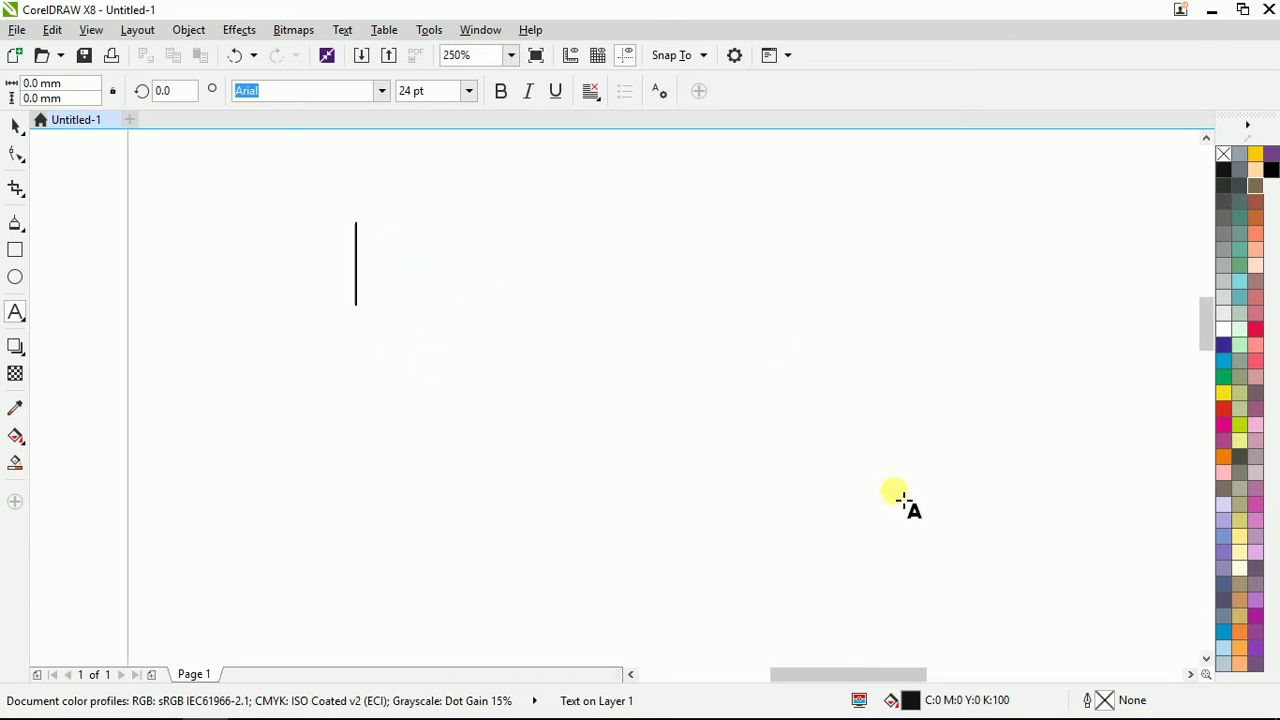
text(sa)
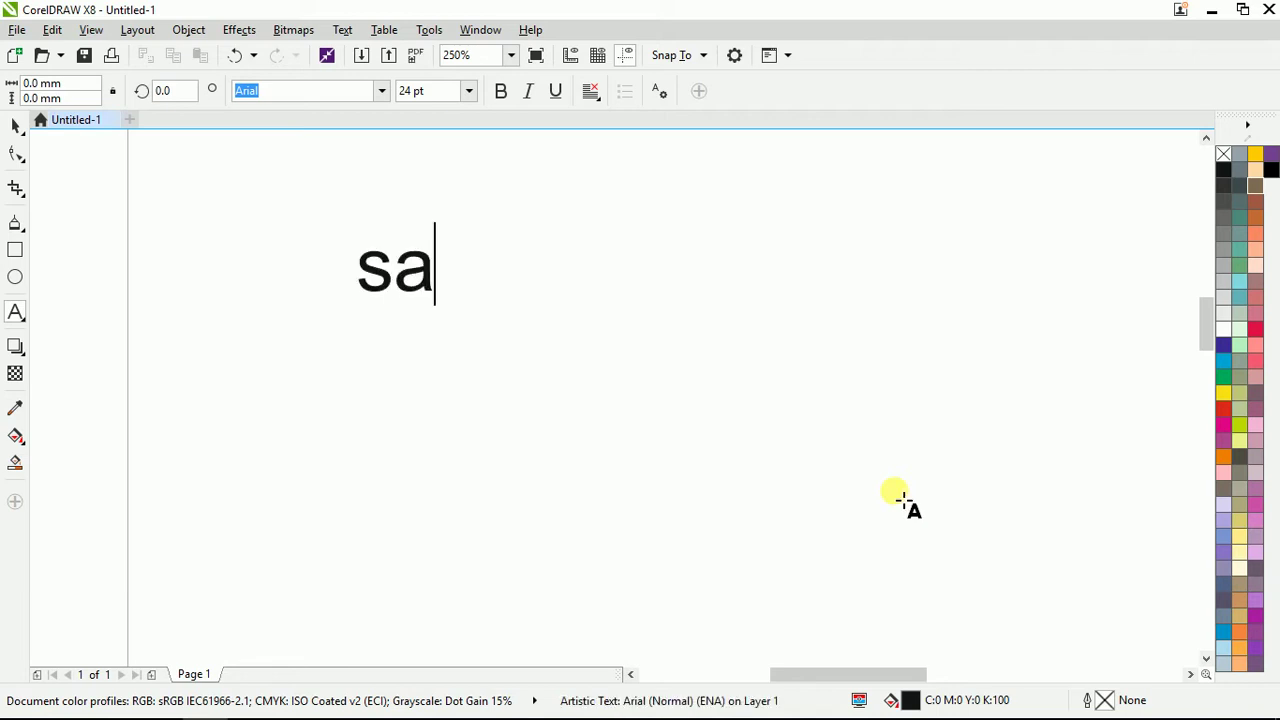
text(mple te)
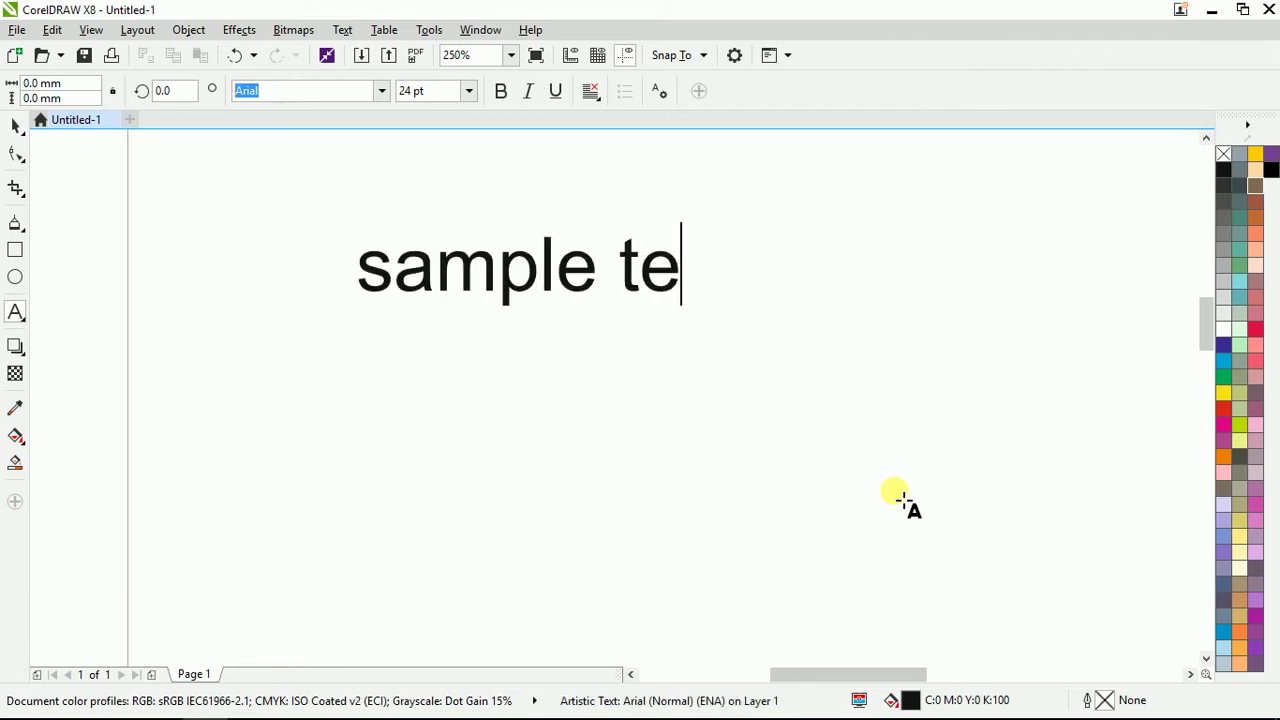
text(xt)
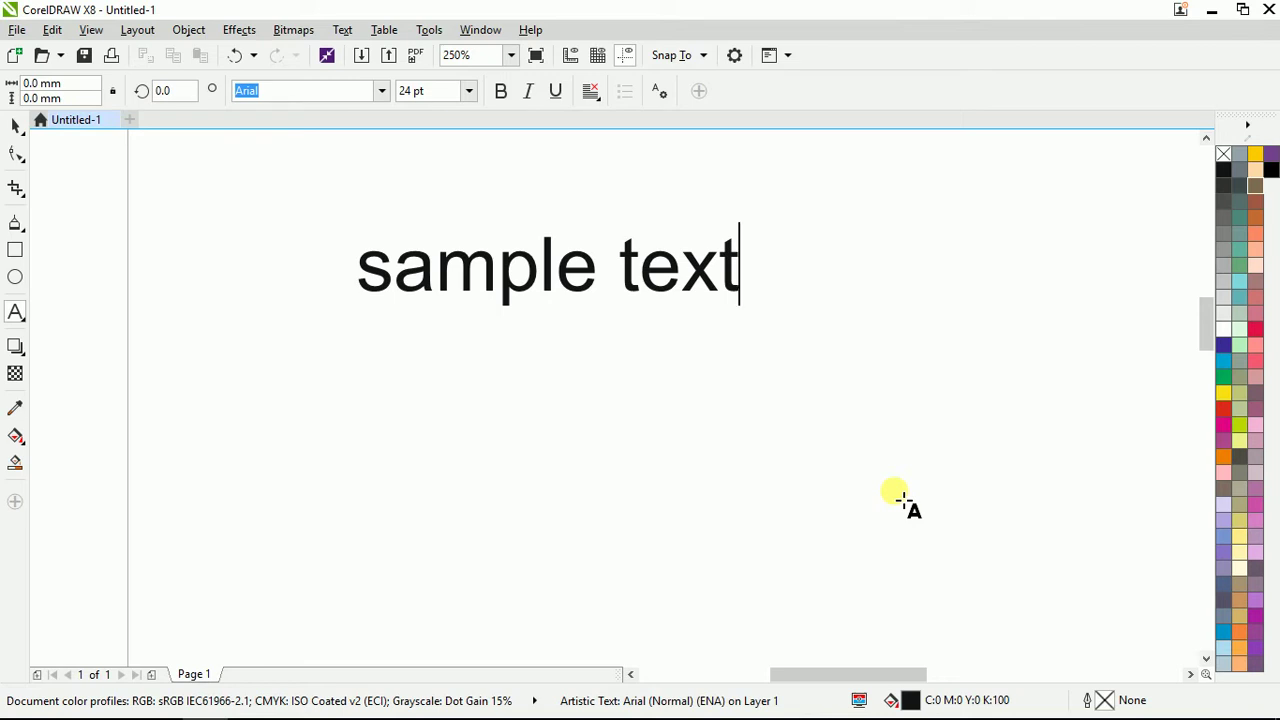
Move the sample text up and to the right on the page.
scroll(523, 380, down, 2)
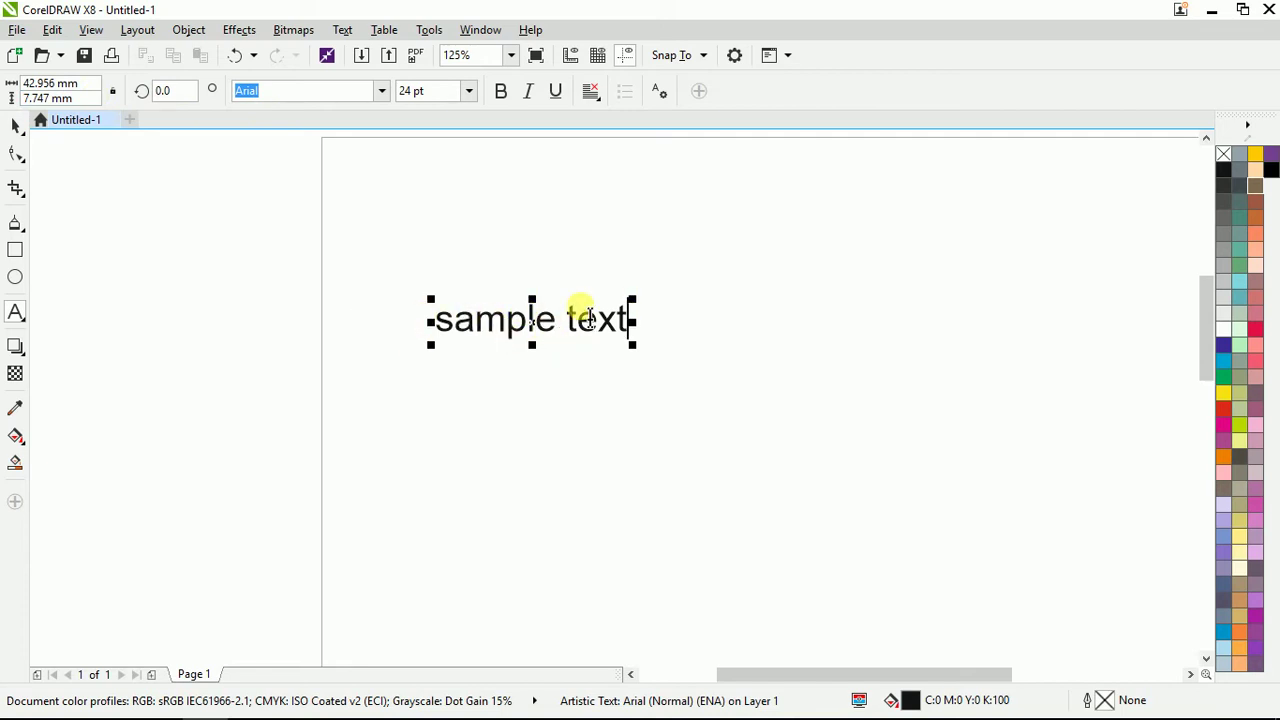
scroll(453, 308, down, 2)
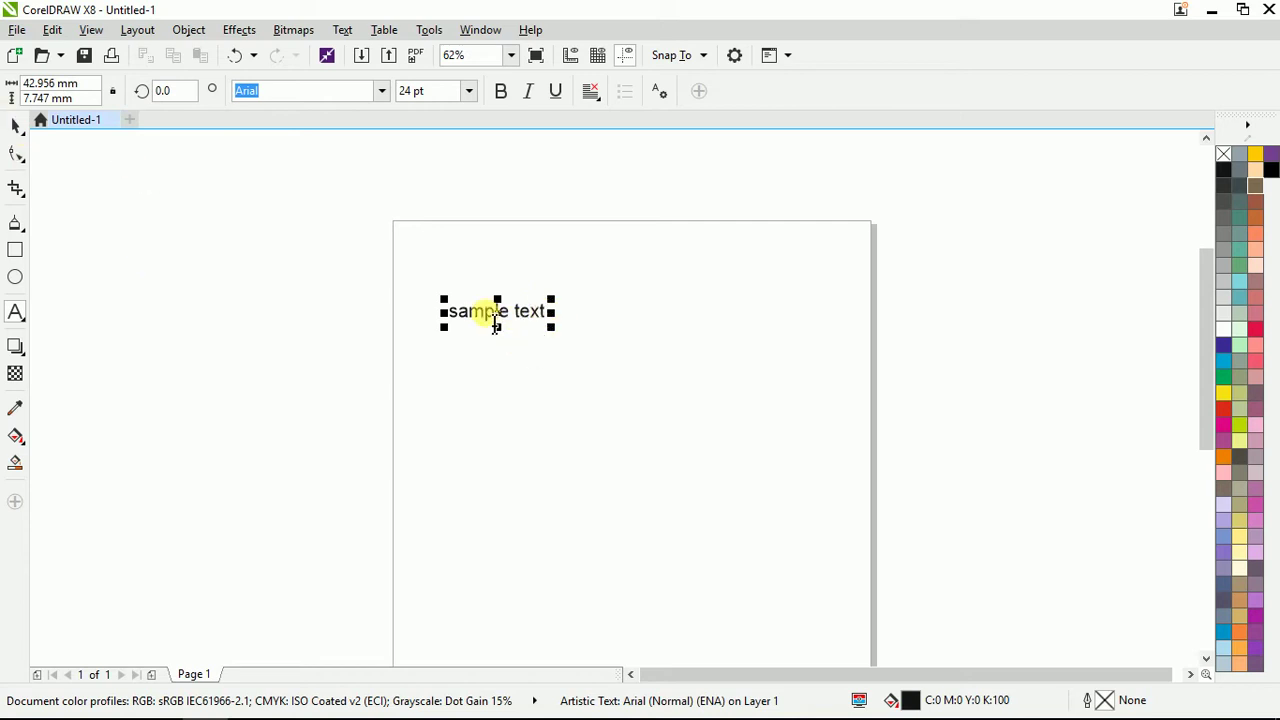
scroll(495, 320, up, 2)
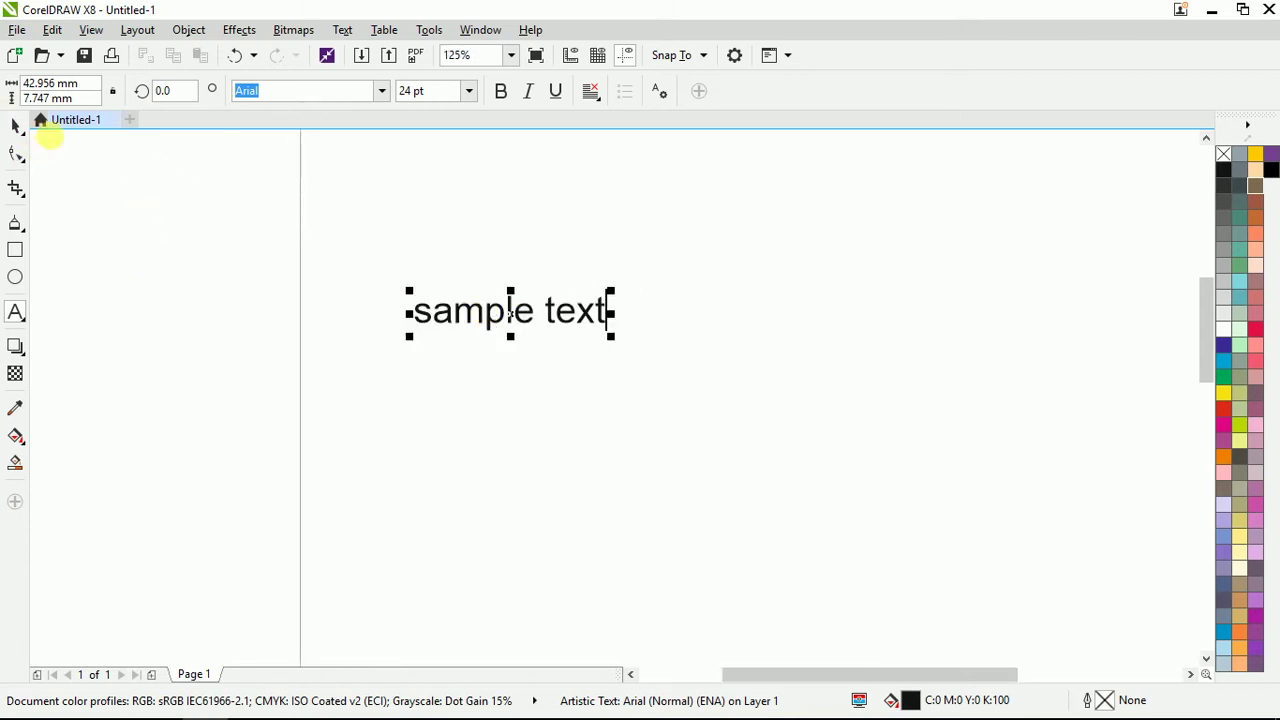
click(16, 125)
click(513, 298)
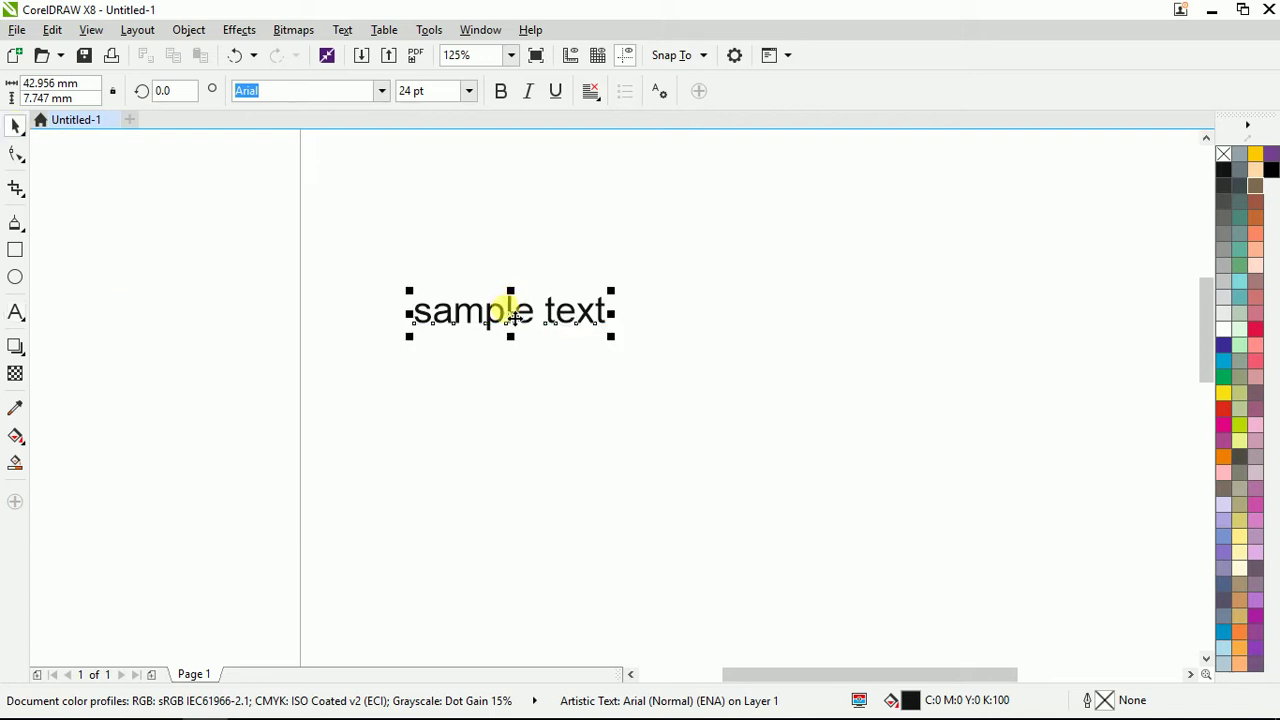
drag(513, 315, 610, 232)
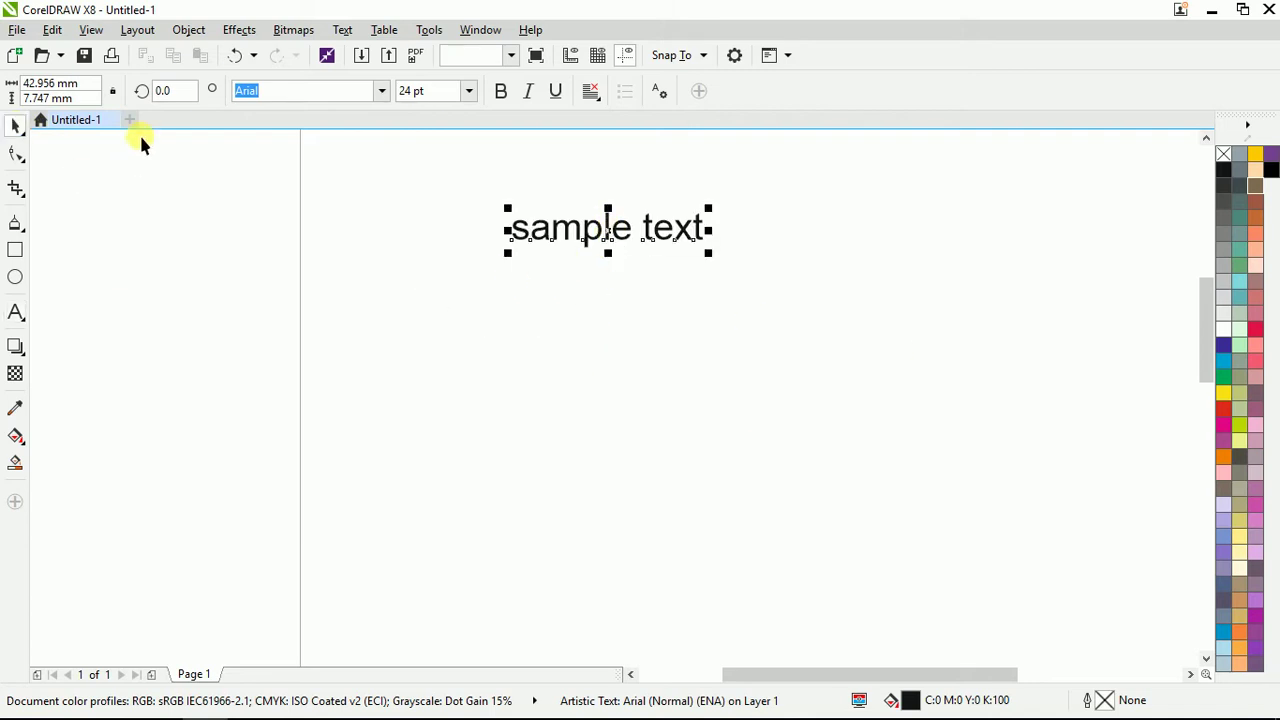
Try rotating the sample text by 60 degrees and undo the rotation.
double_click(168, 91)
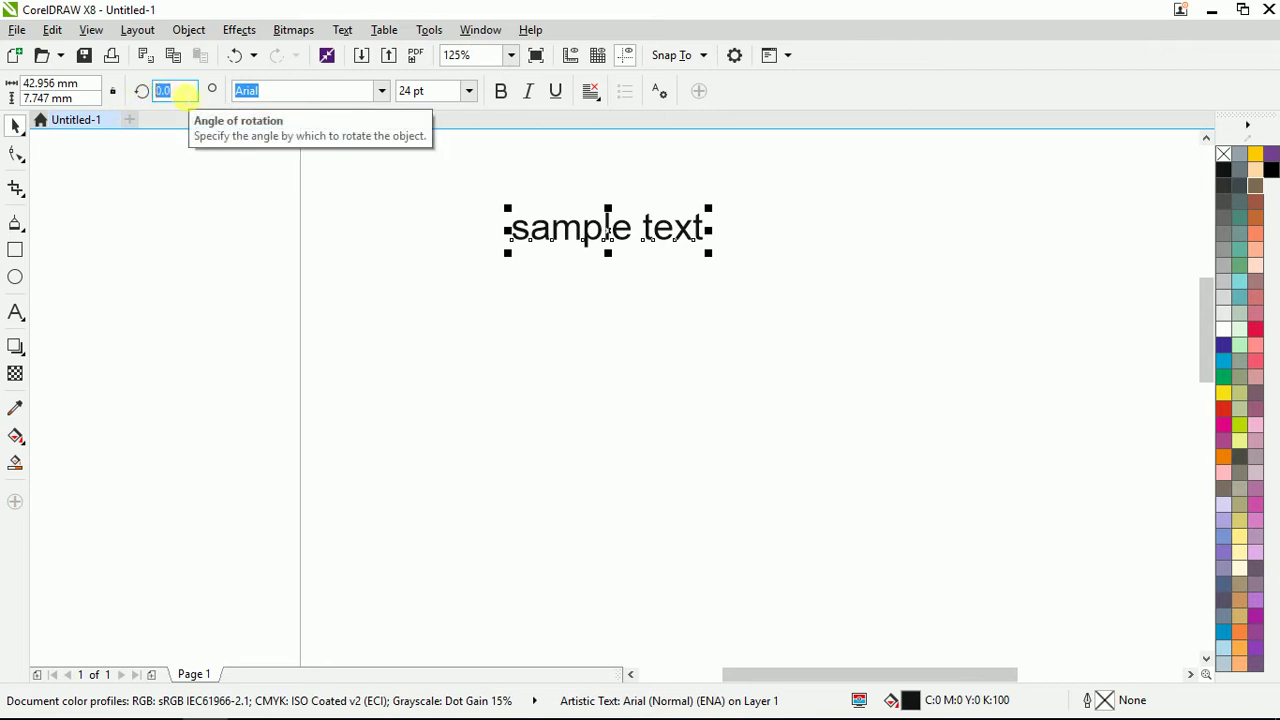
text(60)
key(Return)
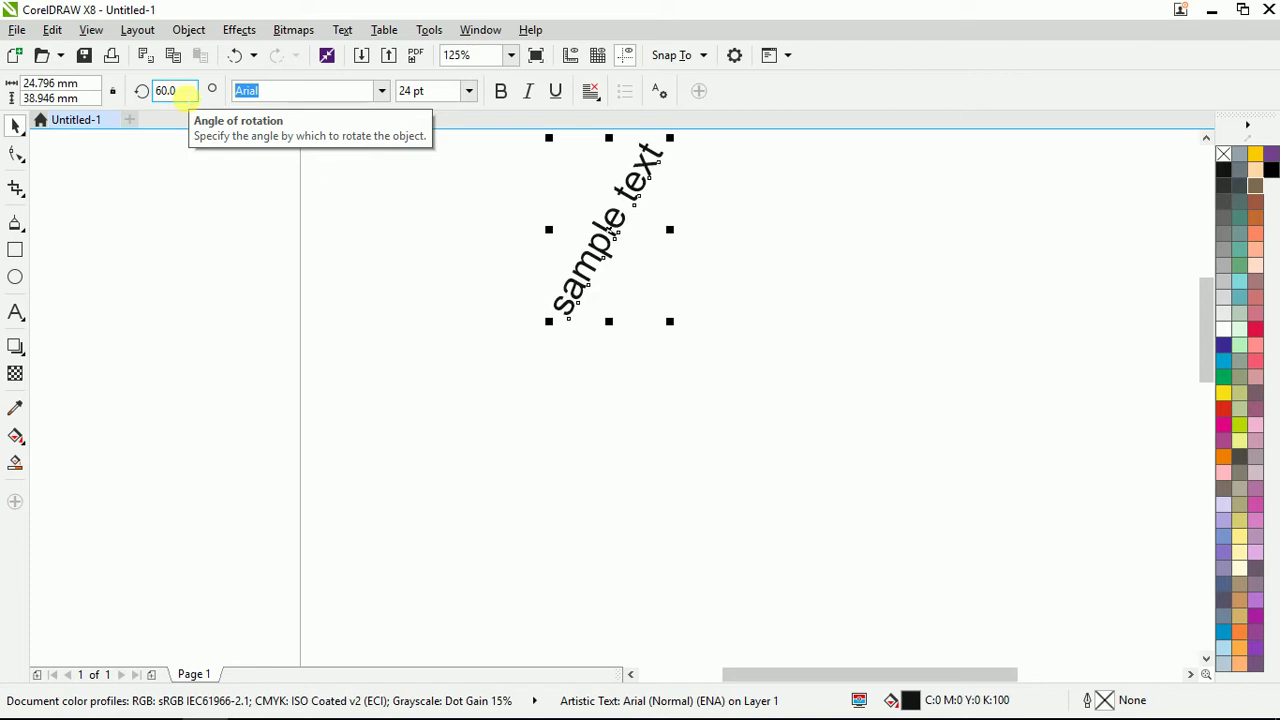
key(ctrl+z)
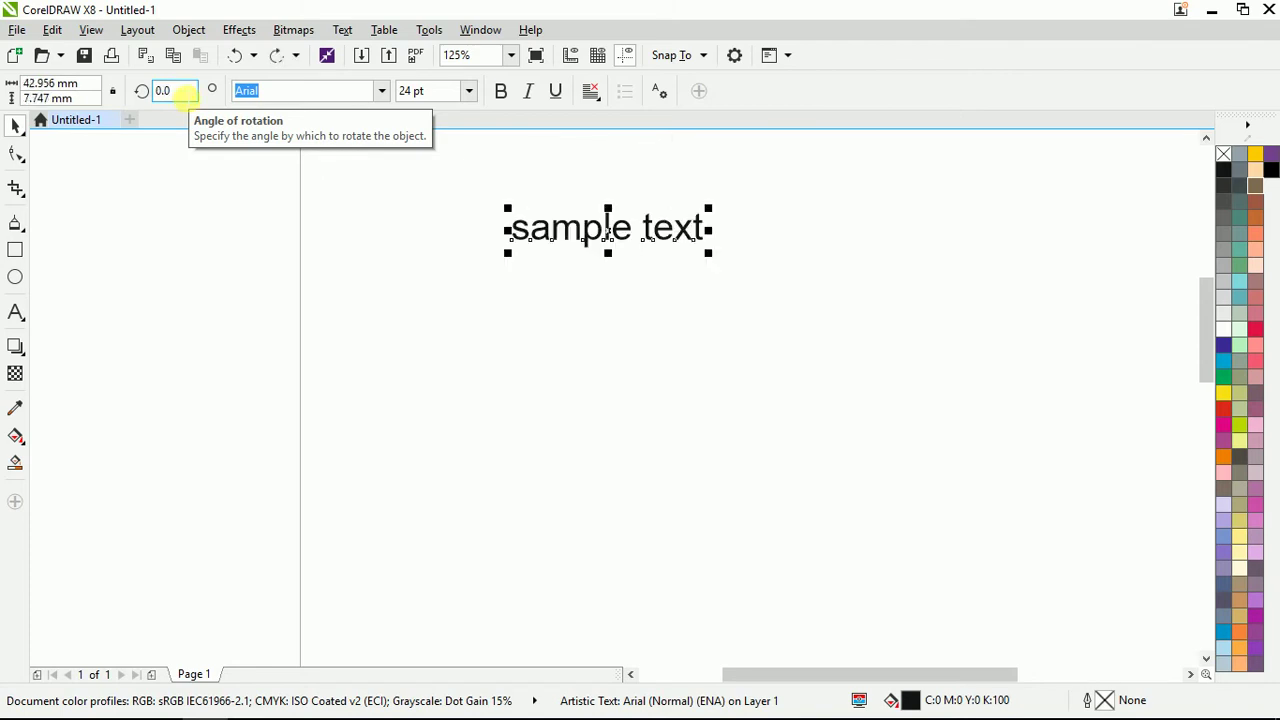
Shift the sample text slightly down on the page.
click(60, 83)
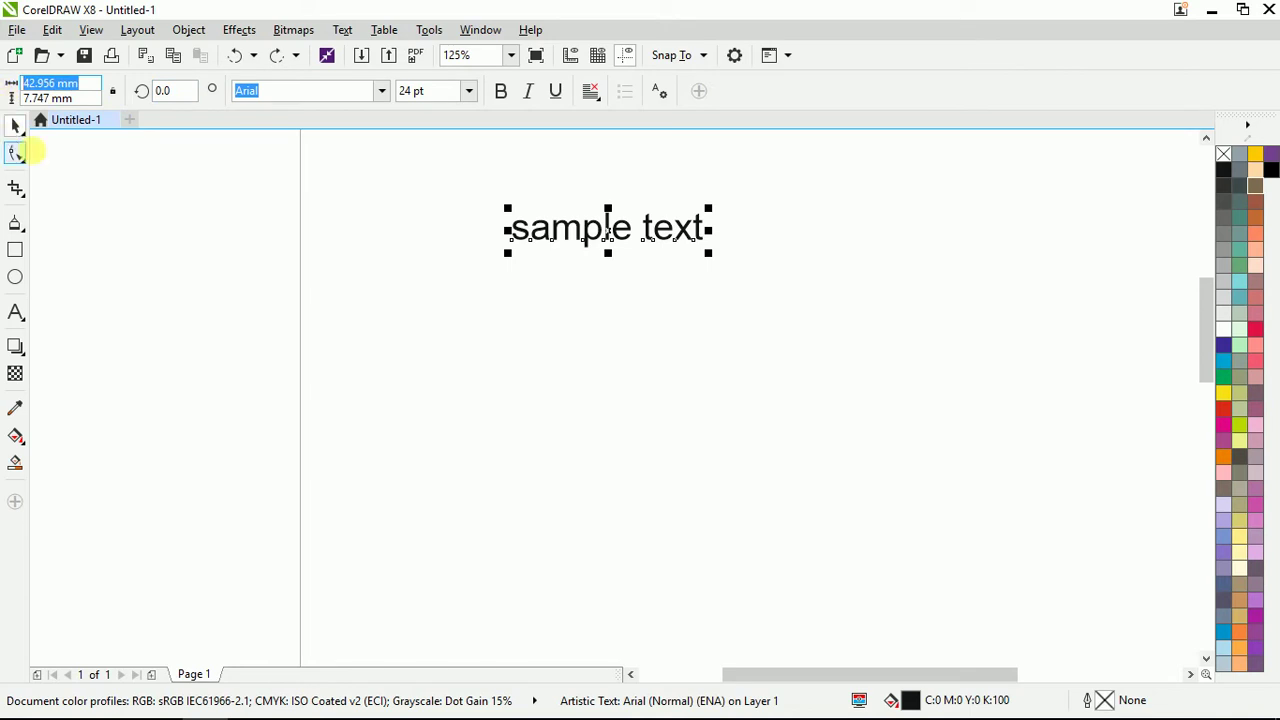
click(16, 127)
drag(560, 228, 567, 253)
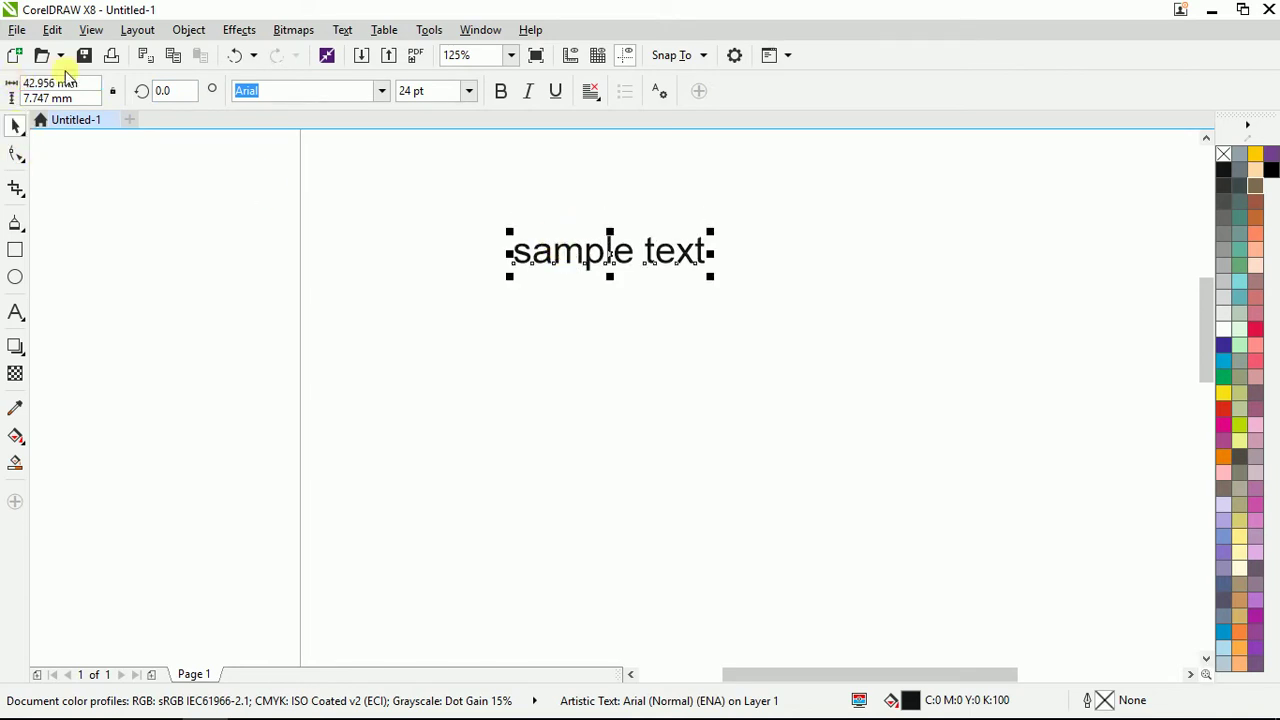
Set the sample text's width to 50 mm and its height to 10 mm.
drag(100, 84, 3, 85)
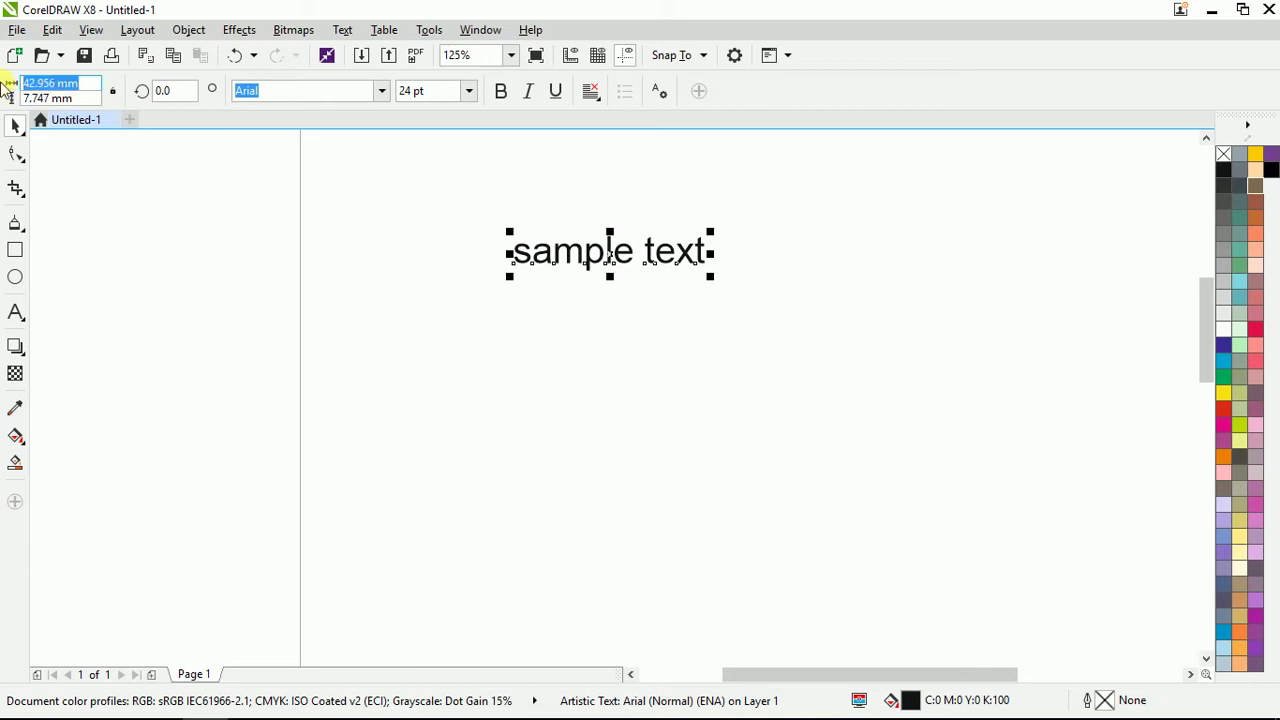
text(30)
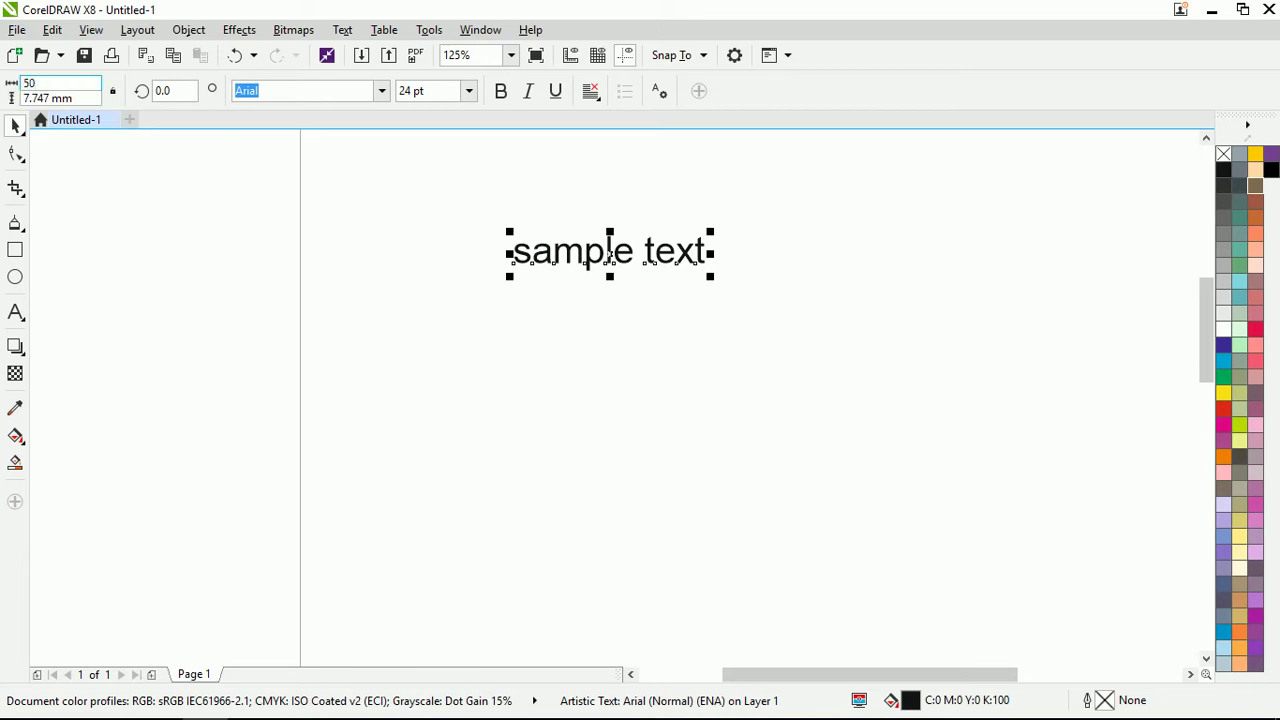
key(Tab)
text(10)
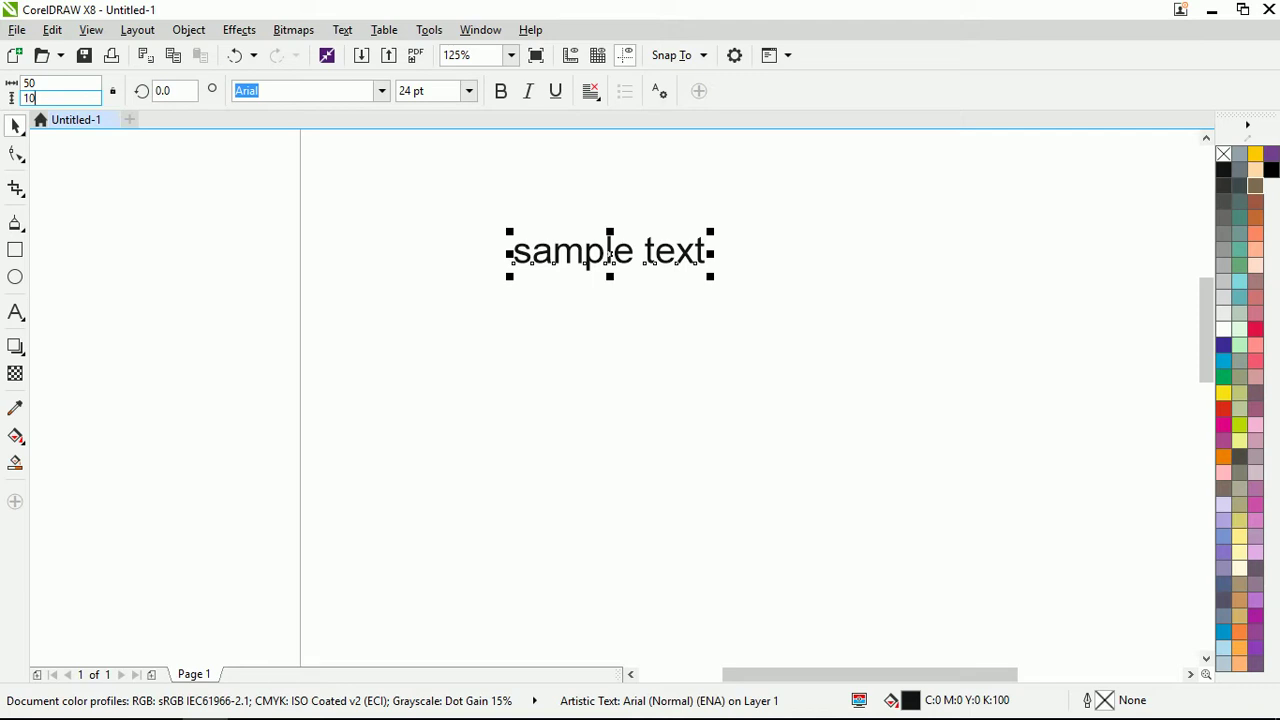
key(Return)
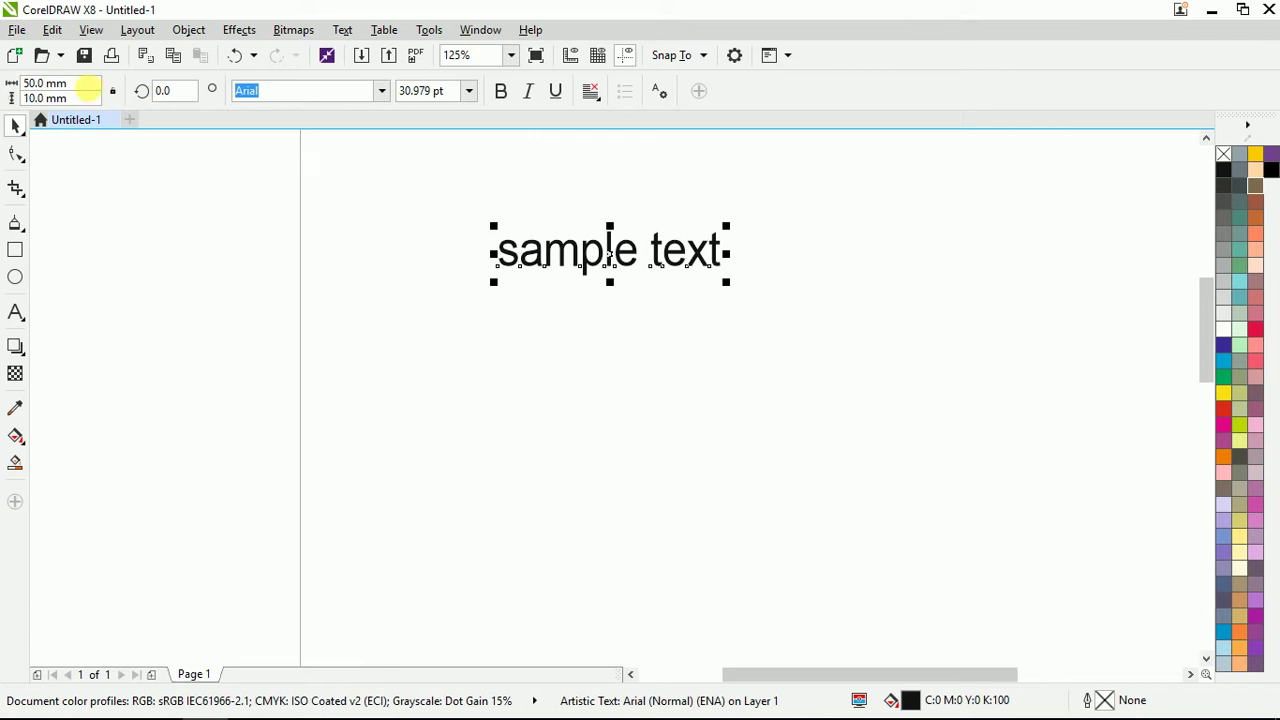
double_click(35, 84)
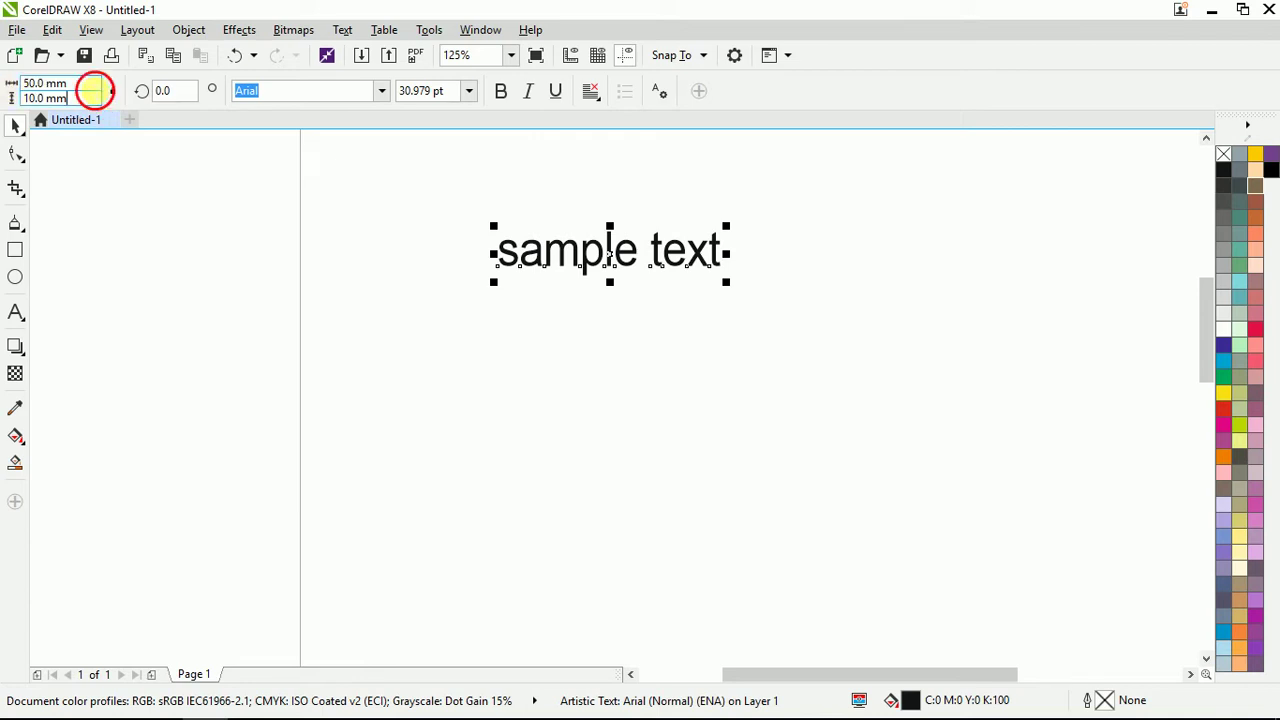
double_click(70, 98)
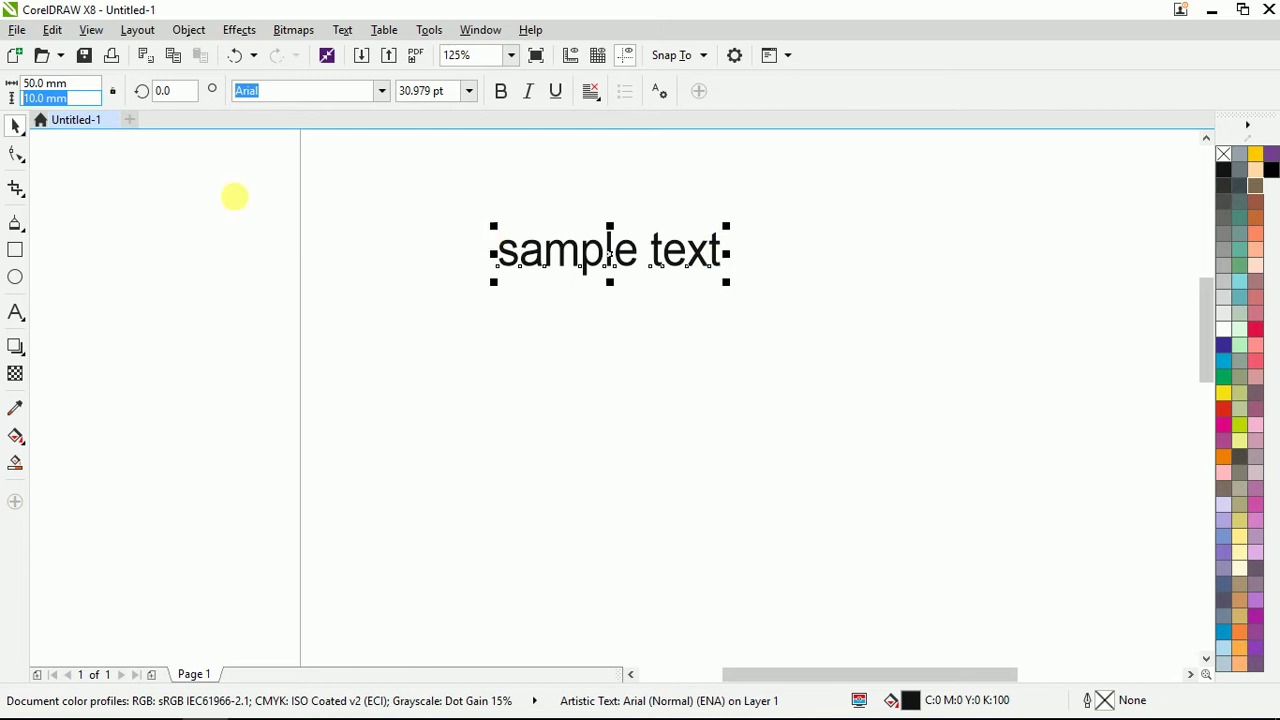
Enlarge the sample text freehand from its lower-right corner to about 71 mm wide and 19 mm high.
scroll(234, 197, down, 2)
scroll(460, 203, up, 2)
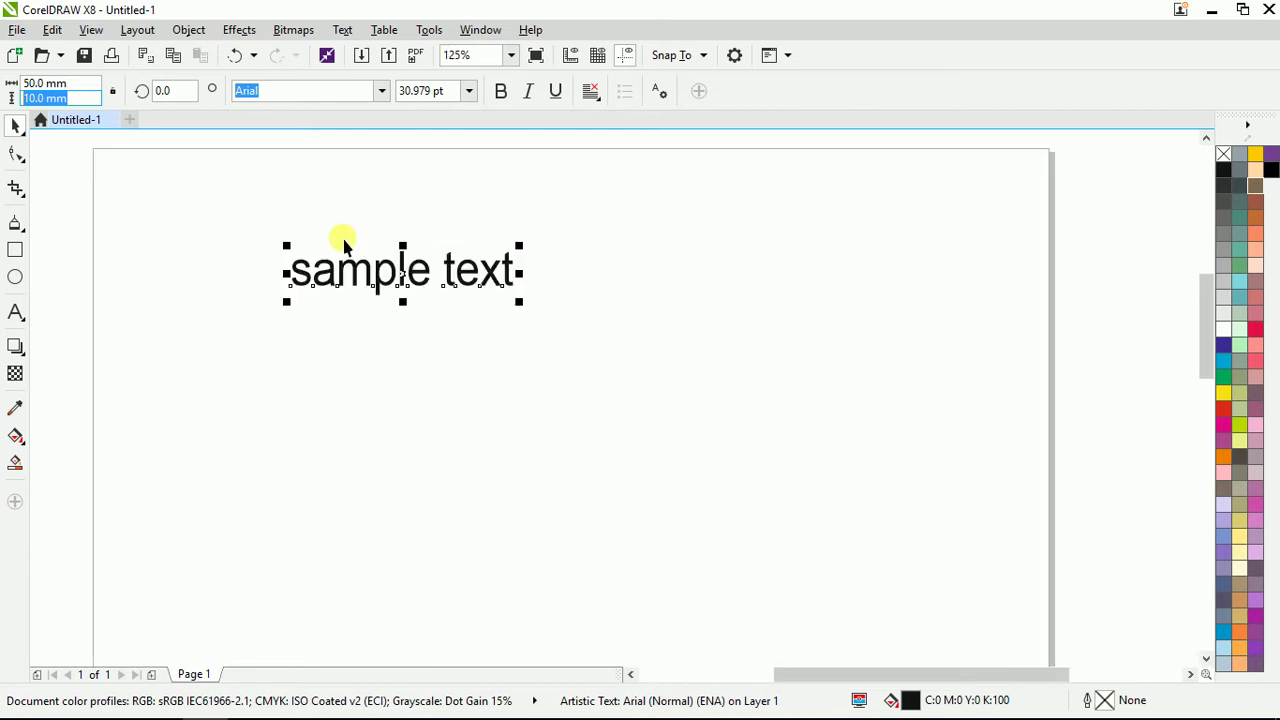
click(520, 305)
click(482, 270)
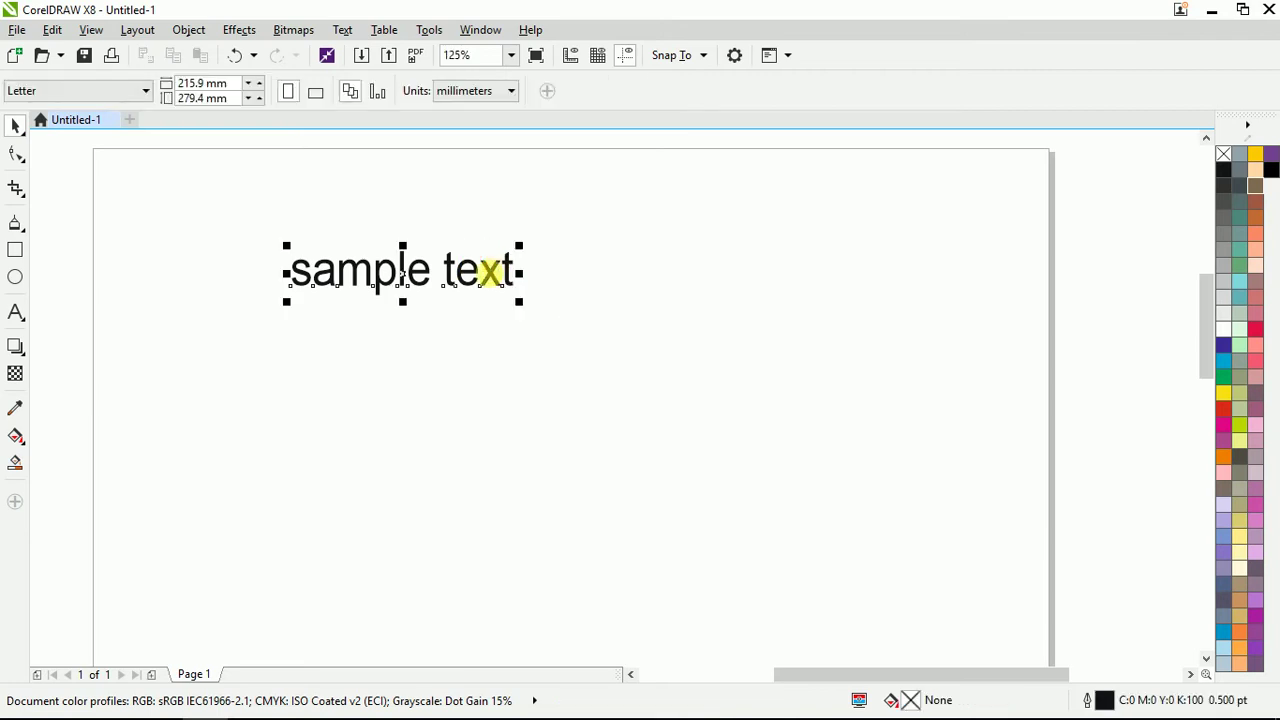
drag(521, 303, 611, 331)
Set the sample text's font size to 60 pt.
click(445, 91)
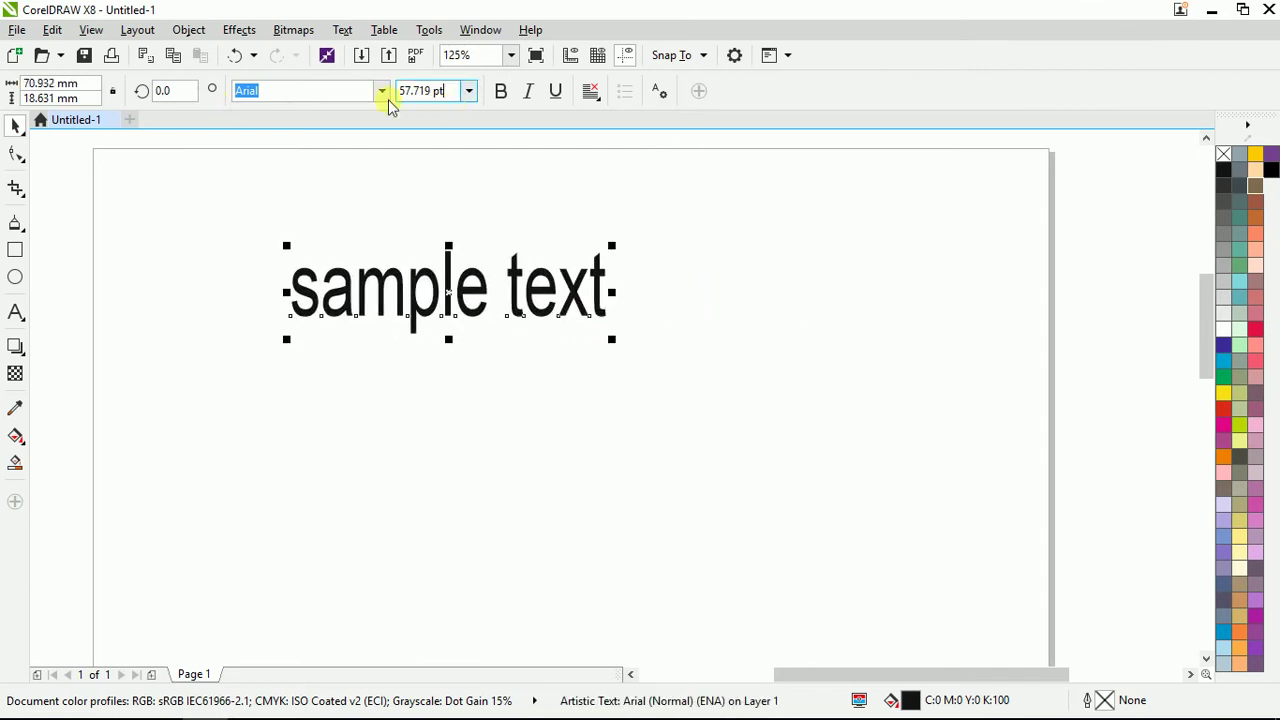
drag(455, 91, 160, 86)
key(Return)
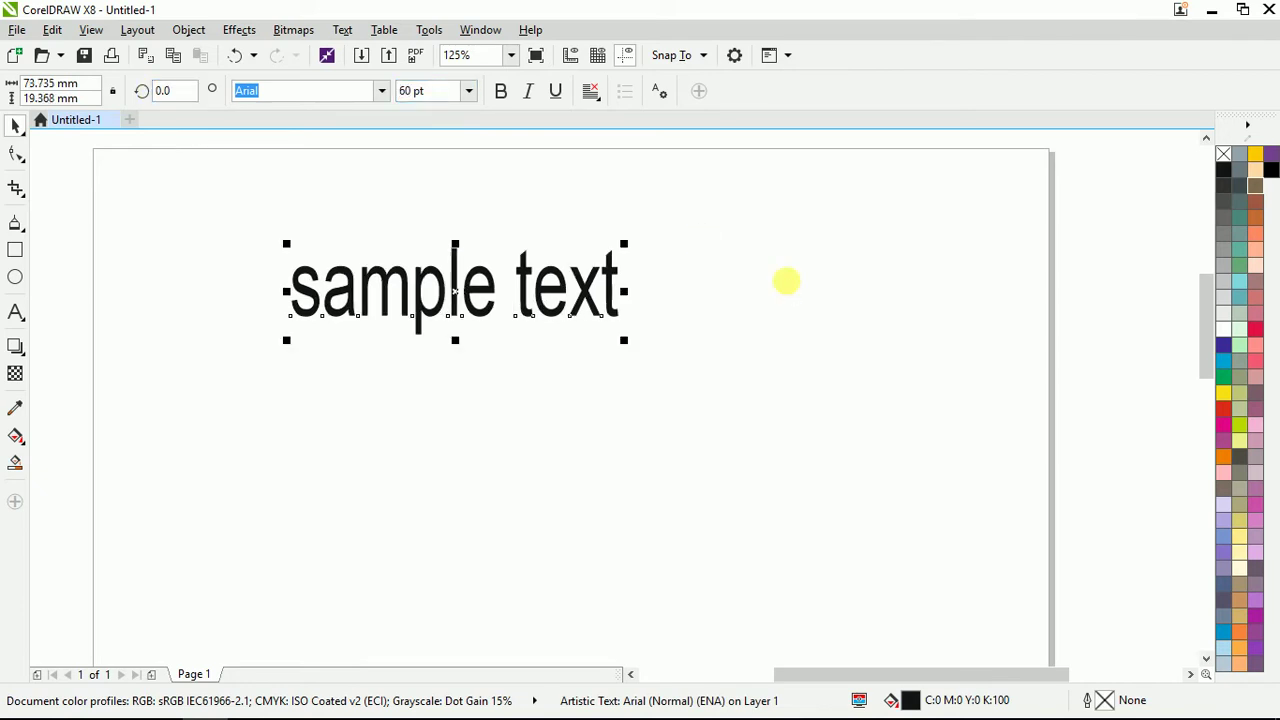
Set the sample text's font size to 34 pt.
click(435, 99)
text(34)
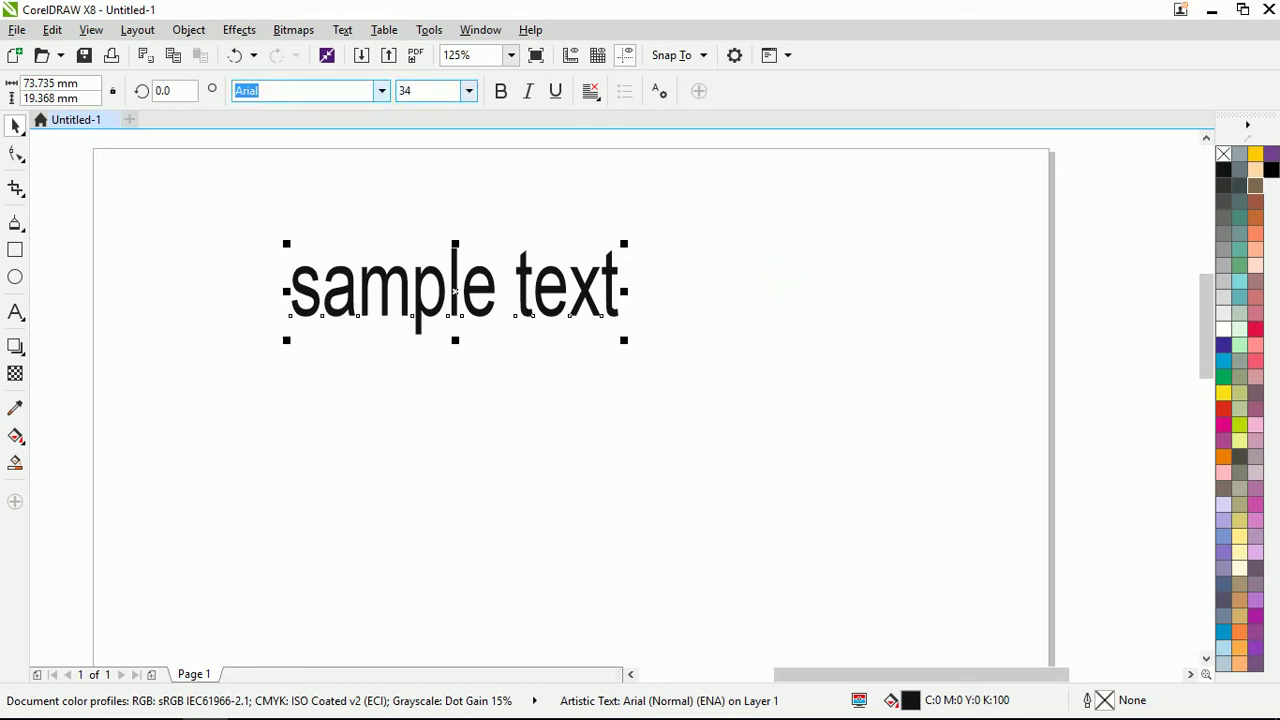
key(Return)
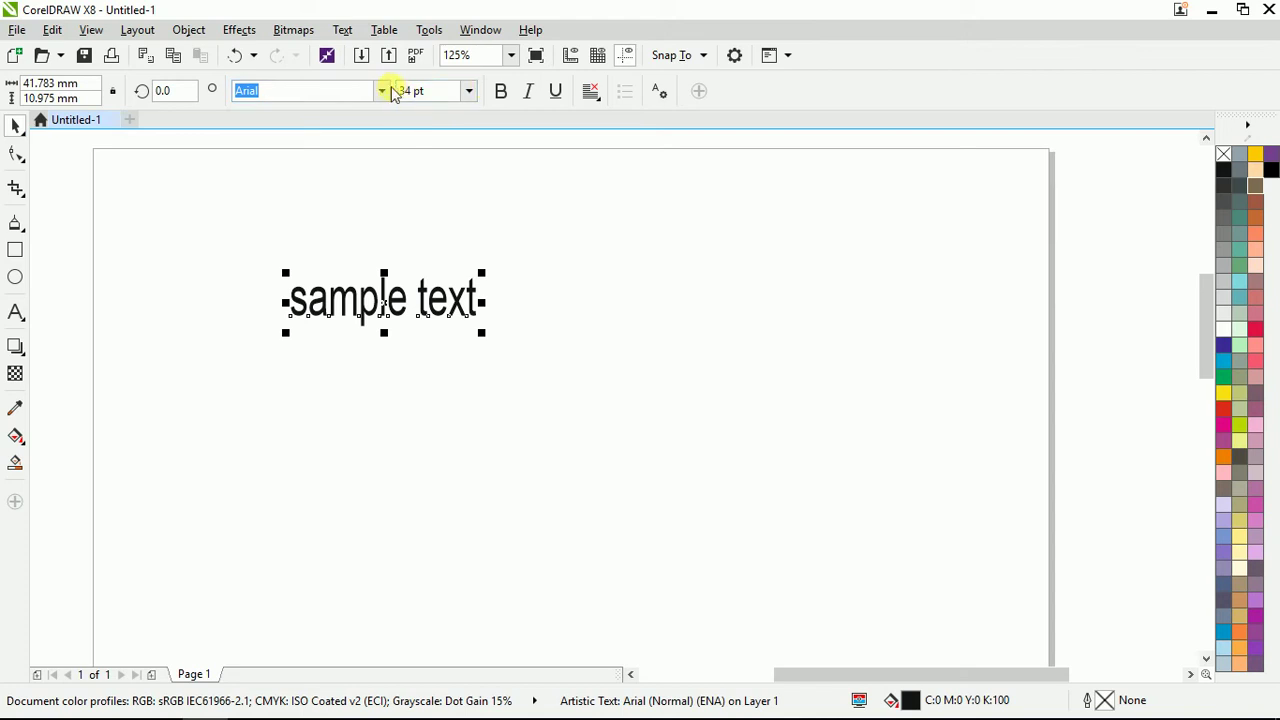
Change the sample text's font to Harabara and stretch it horizontally to about 63 mm wide.
click(383, 91)
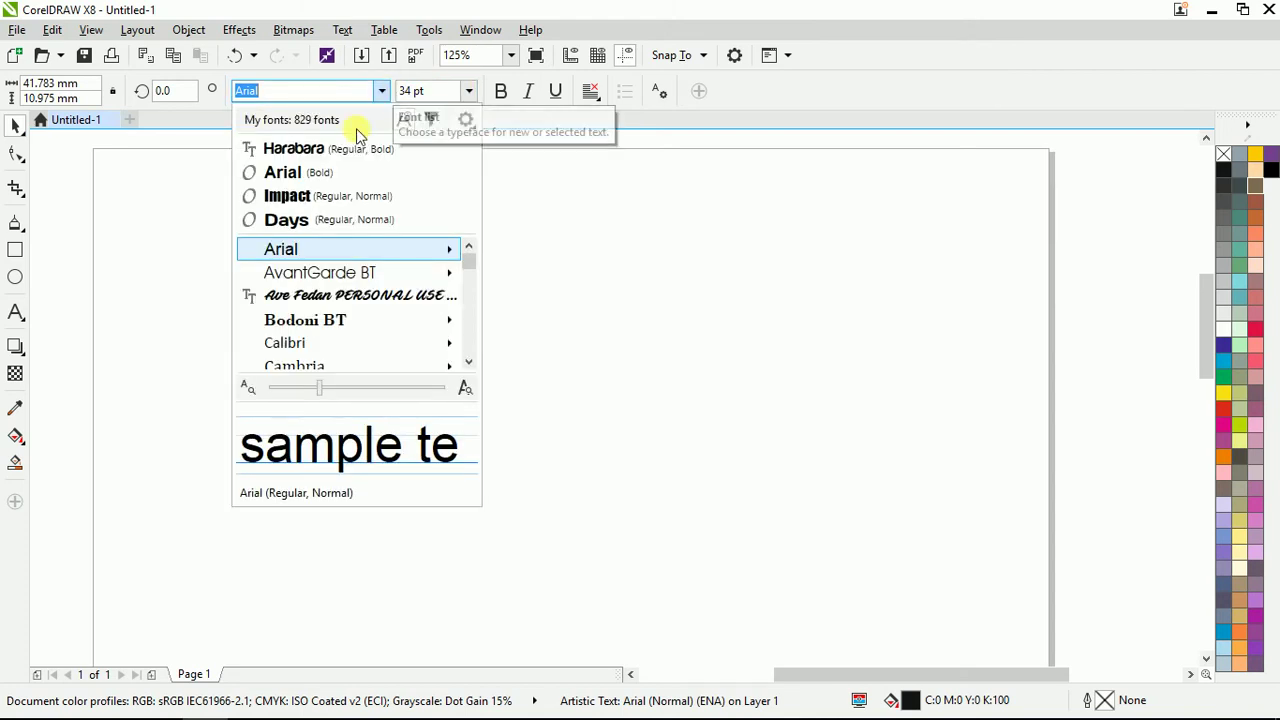
click(349, 150)
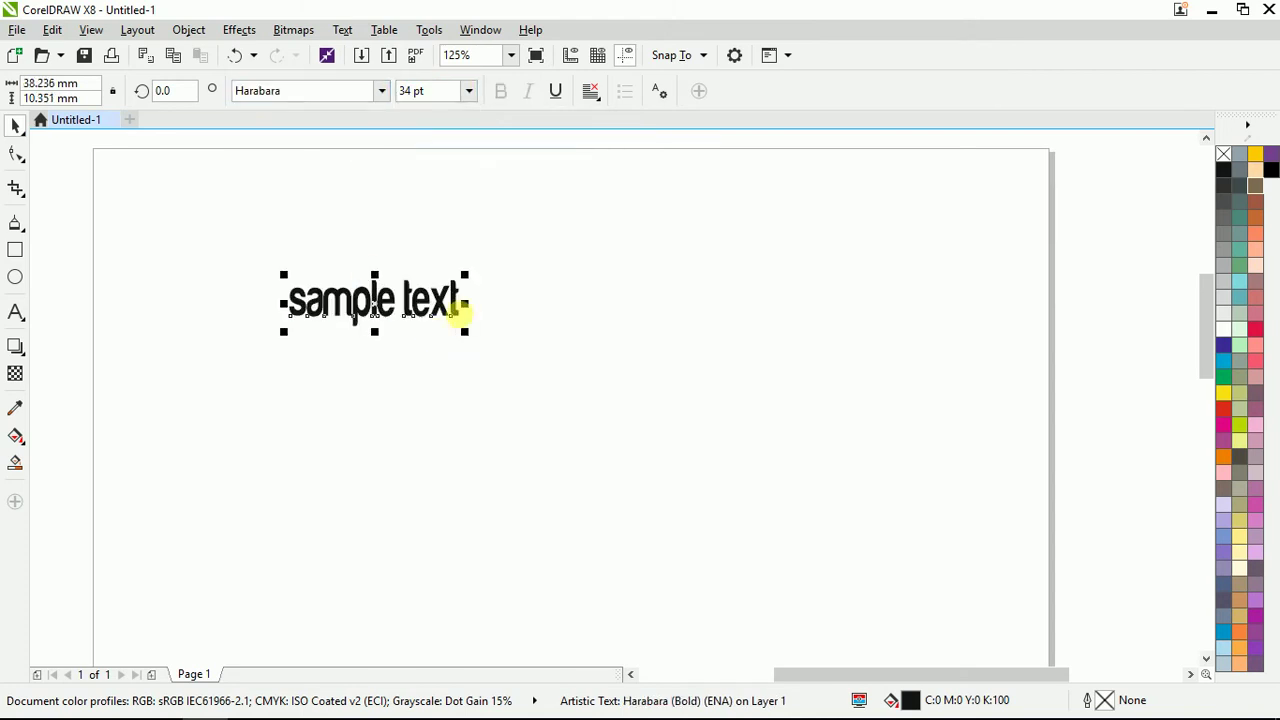
drag(466, 306, 552, 325)
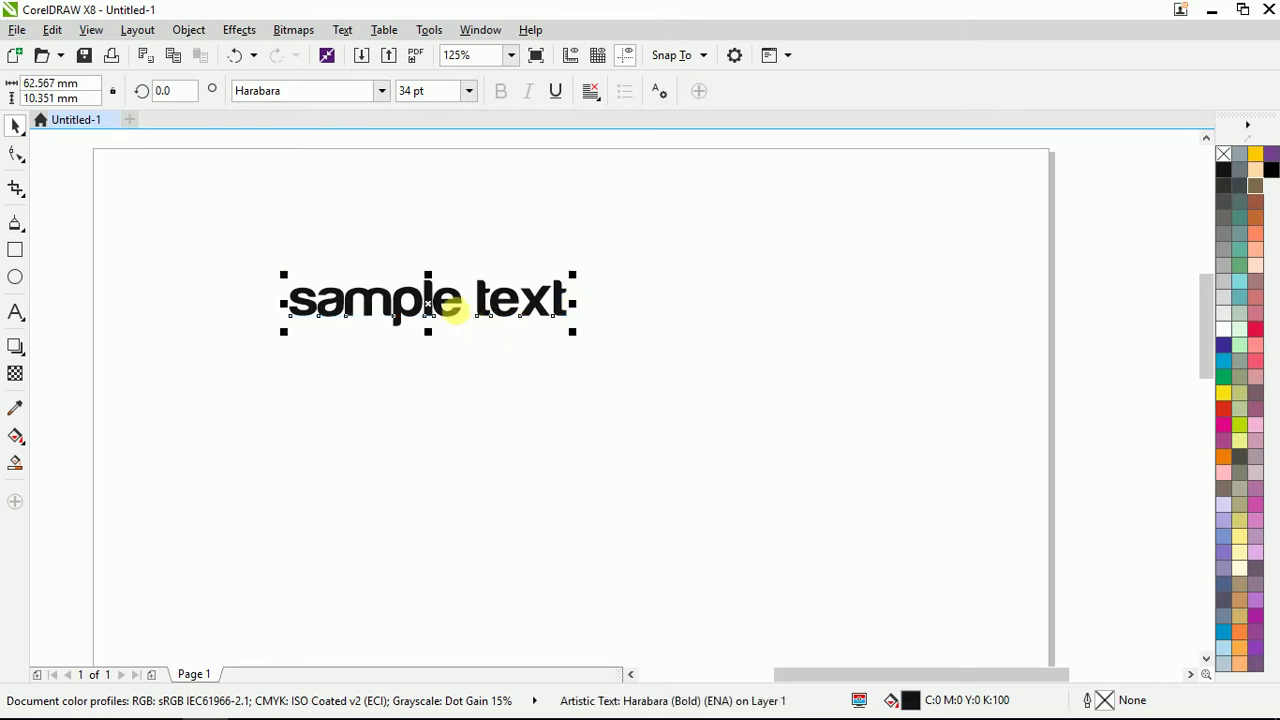
Change the sample text's font to Ave Fedan PERSONAL USE ONLY and shrink it proportionally to about 60 mm wide.
click(349, 92)
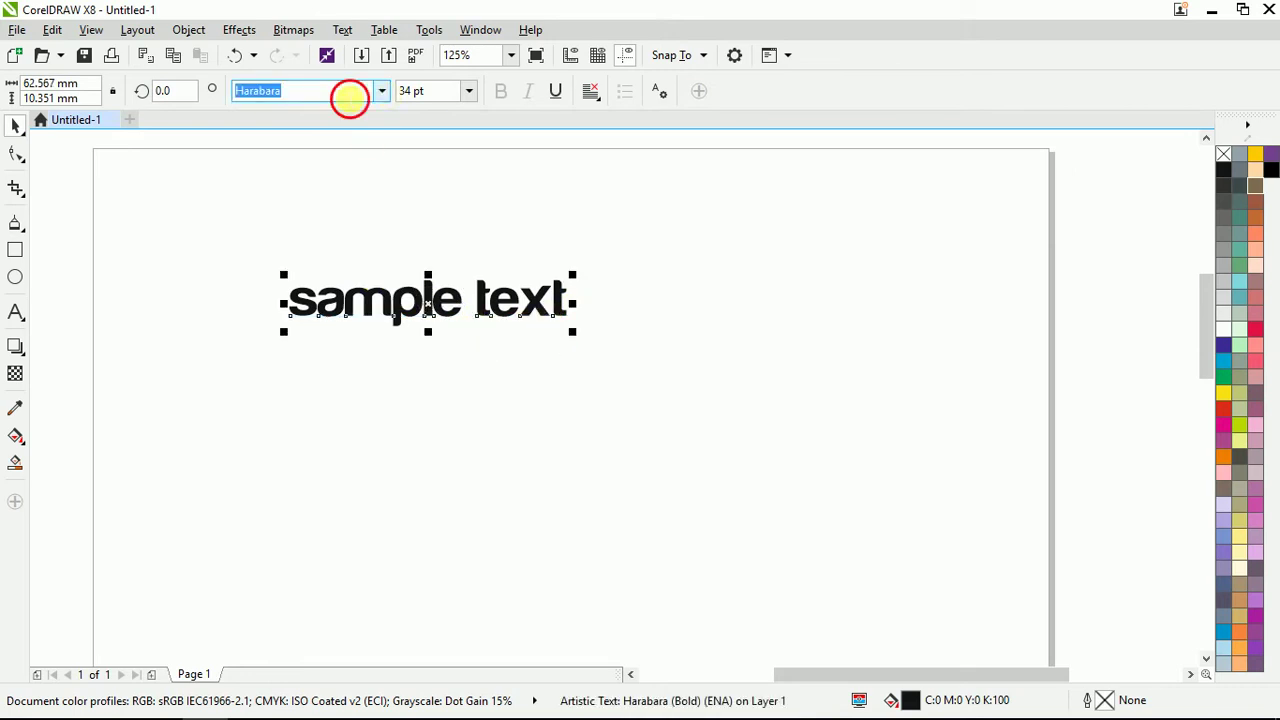
click(383, 91)
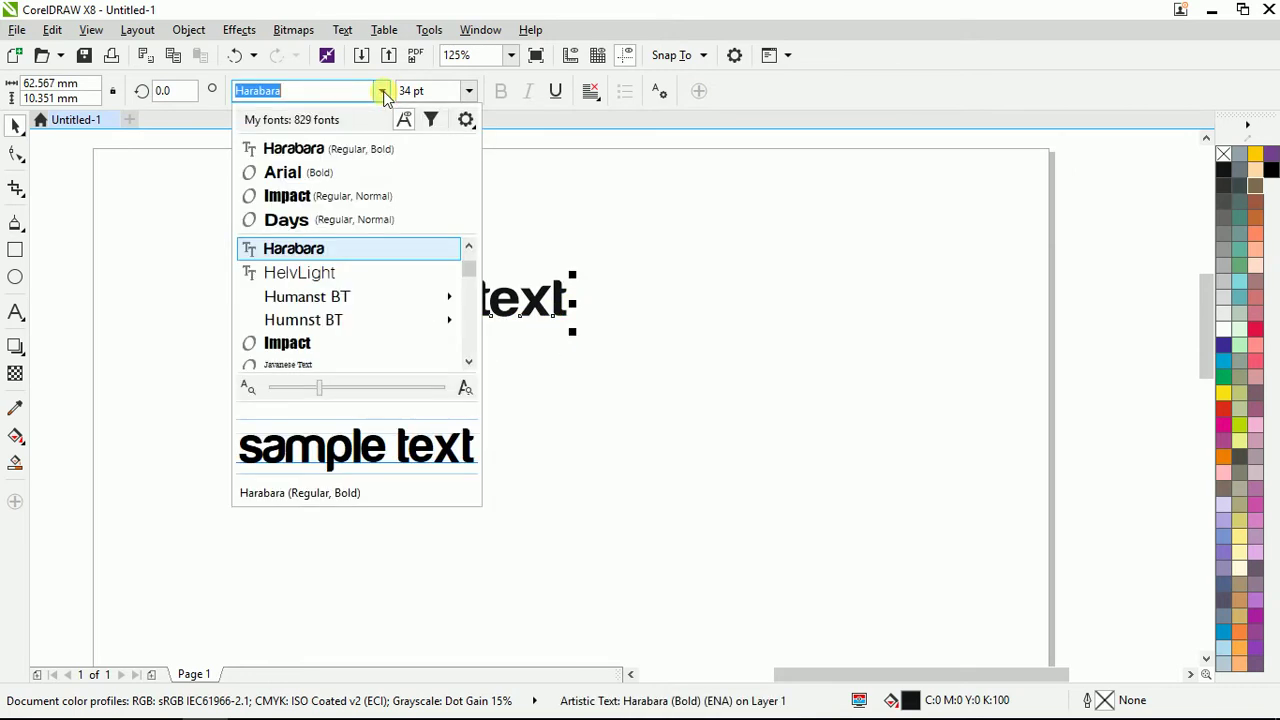
scroll(340, 285, down, 2)
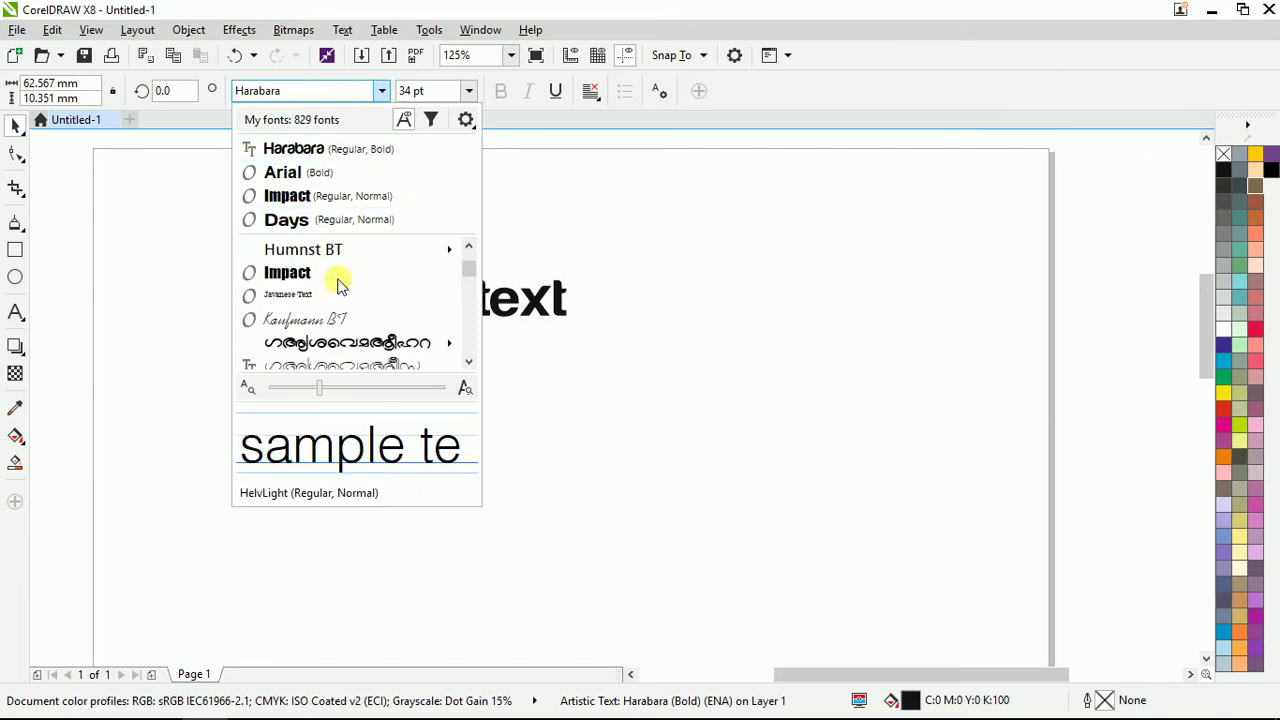
scroll(335, 280, up, 3)
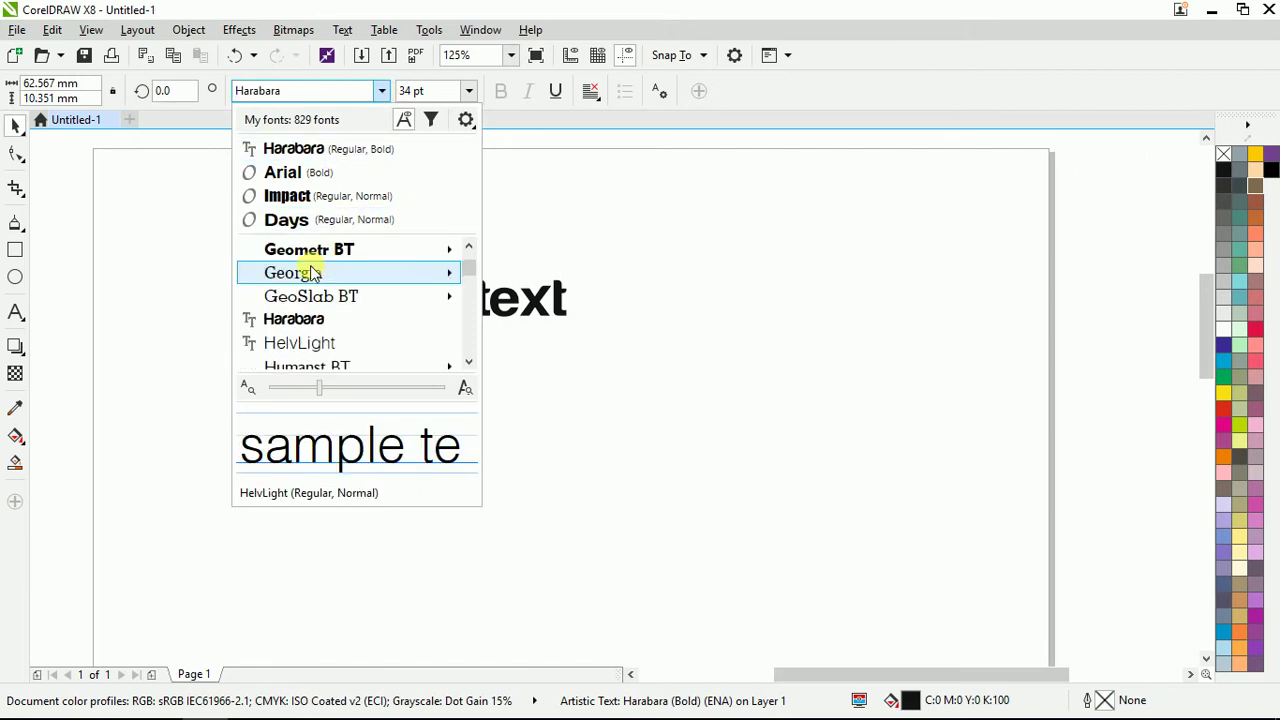
scroll(318, 272, up, 3)
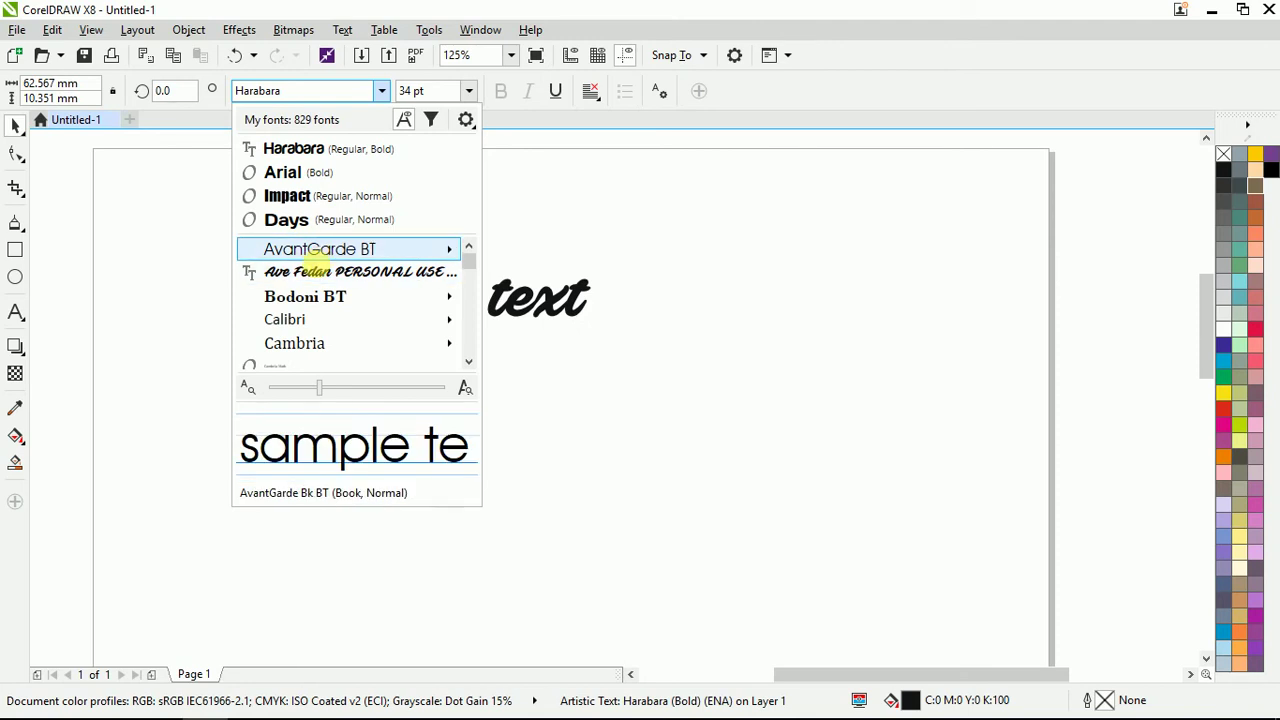
click(318, 273)
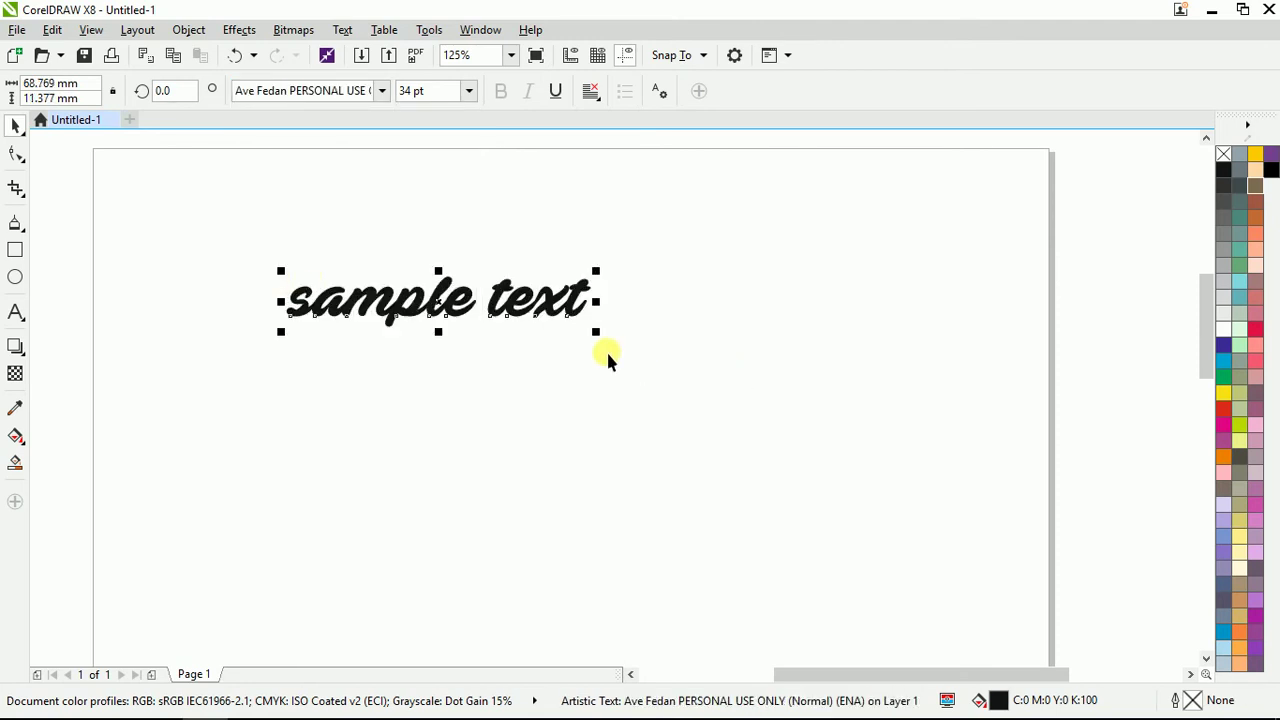
drag(597, 332, 556, 372)
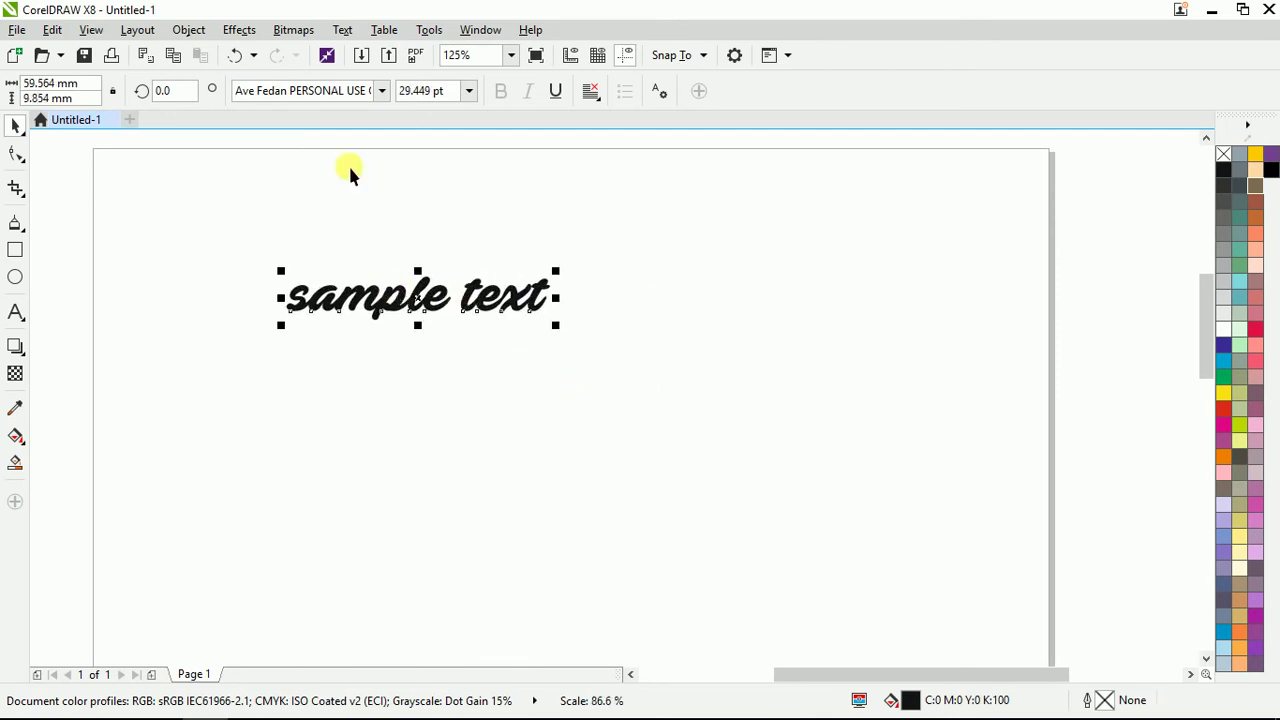
Set the sample text in bold Arial and enlarge it proportionally to about 94 mm wide and 14 mm high.
click(380, 91)
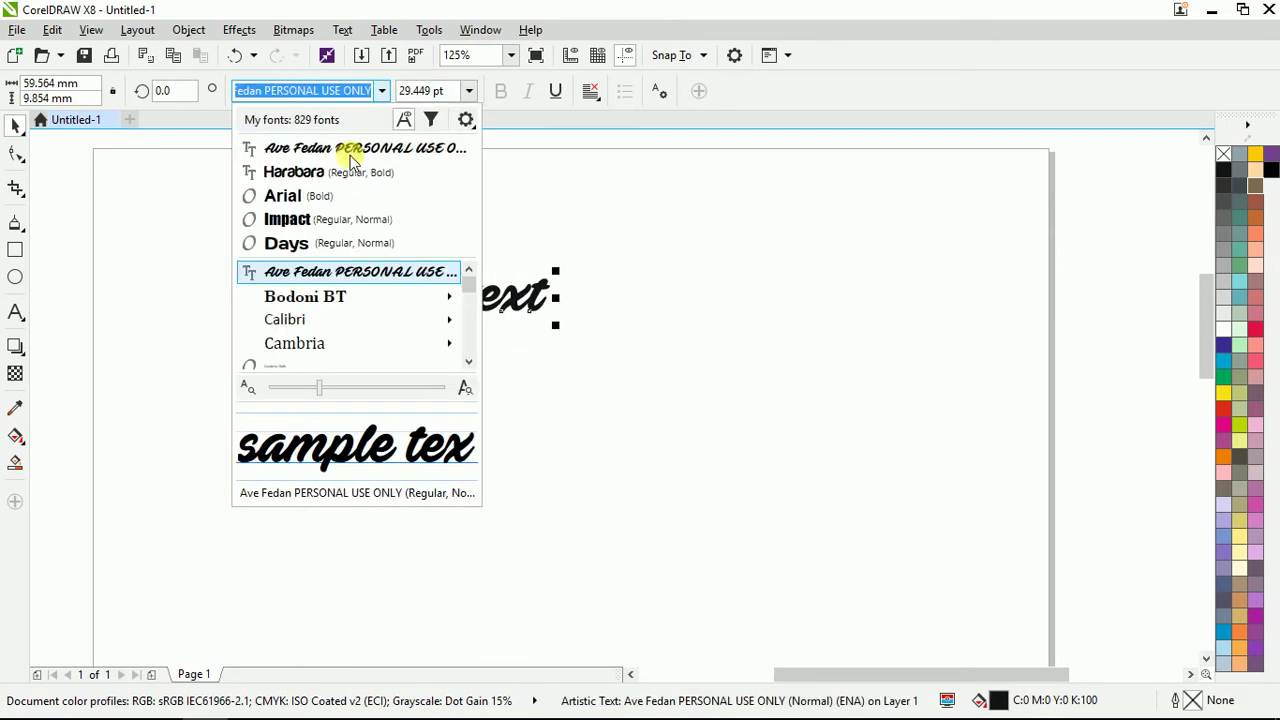
click(282, 196)
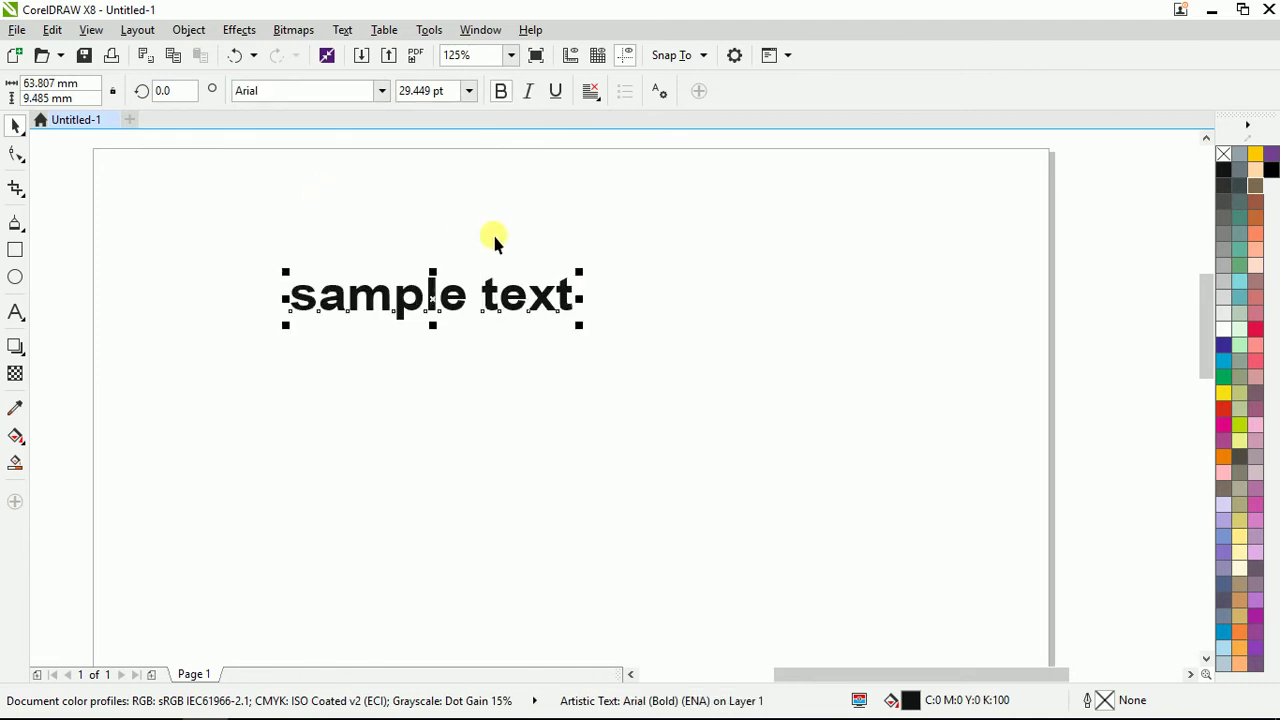
click(503, 92)
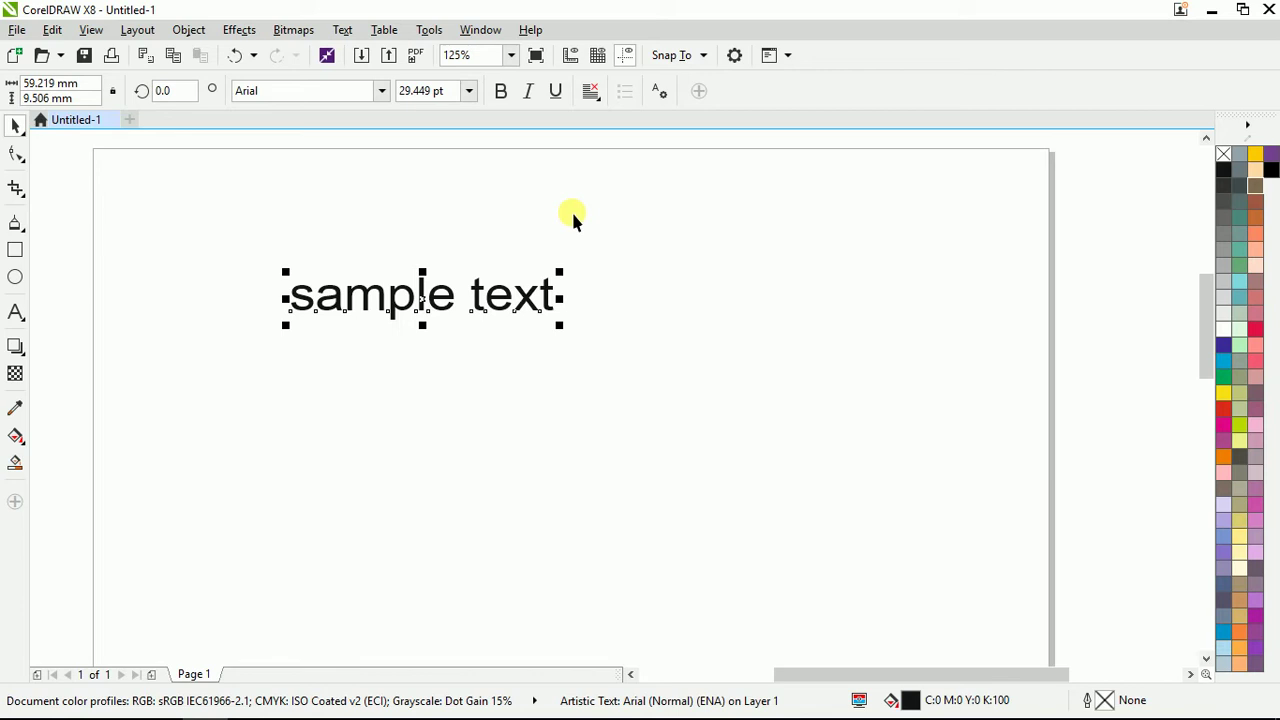
click(500, 92)
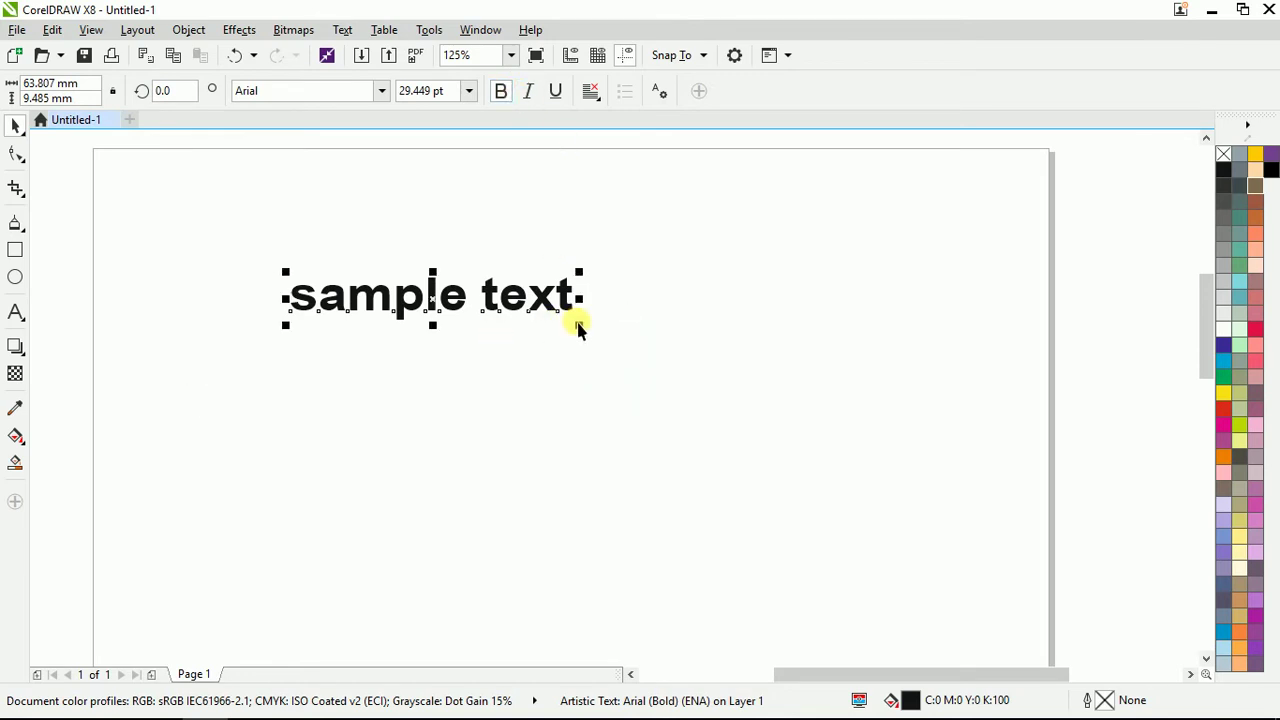
drag(580, 326, 711, 380)
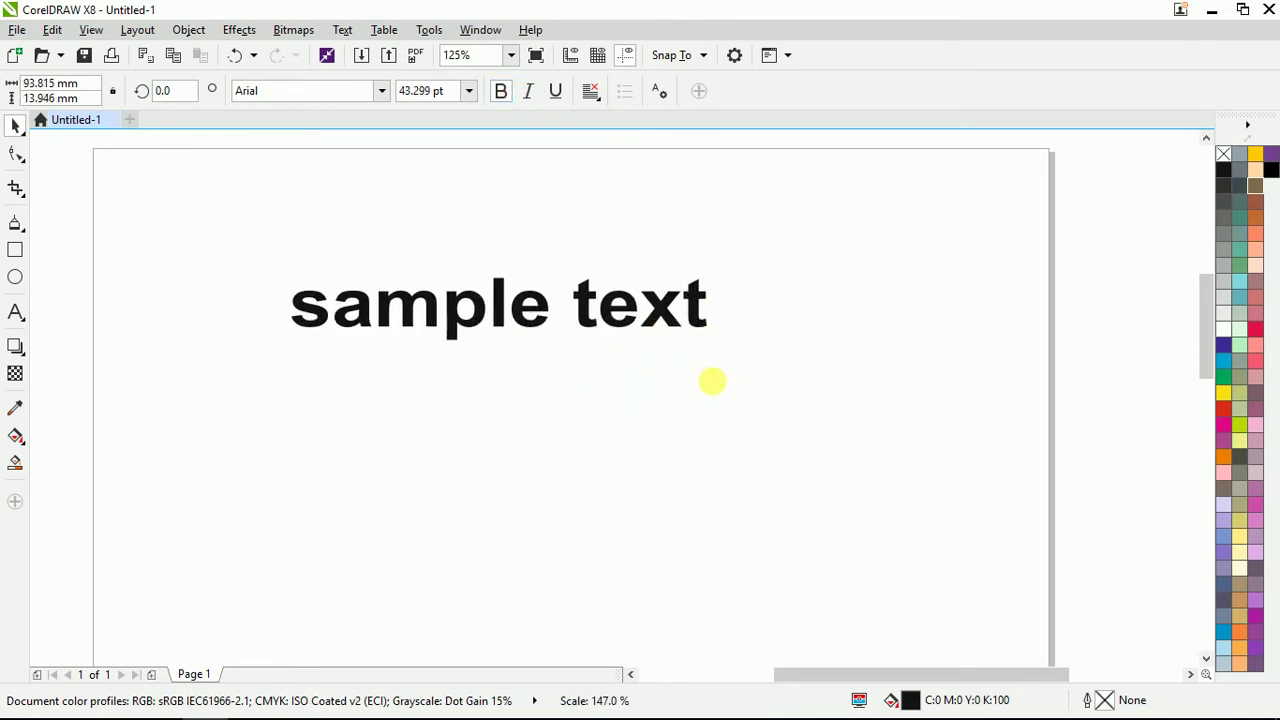
Toggle the sample text's bold style, leaving it bold, and apply italic and underline.
click(501, 91)
click(501, 91)
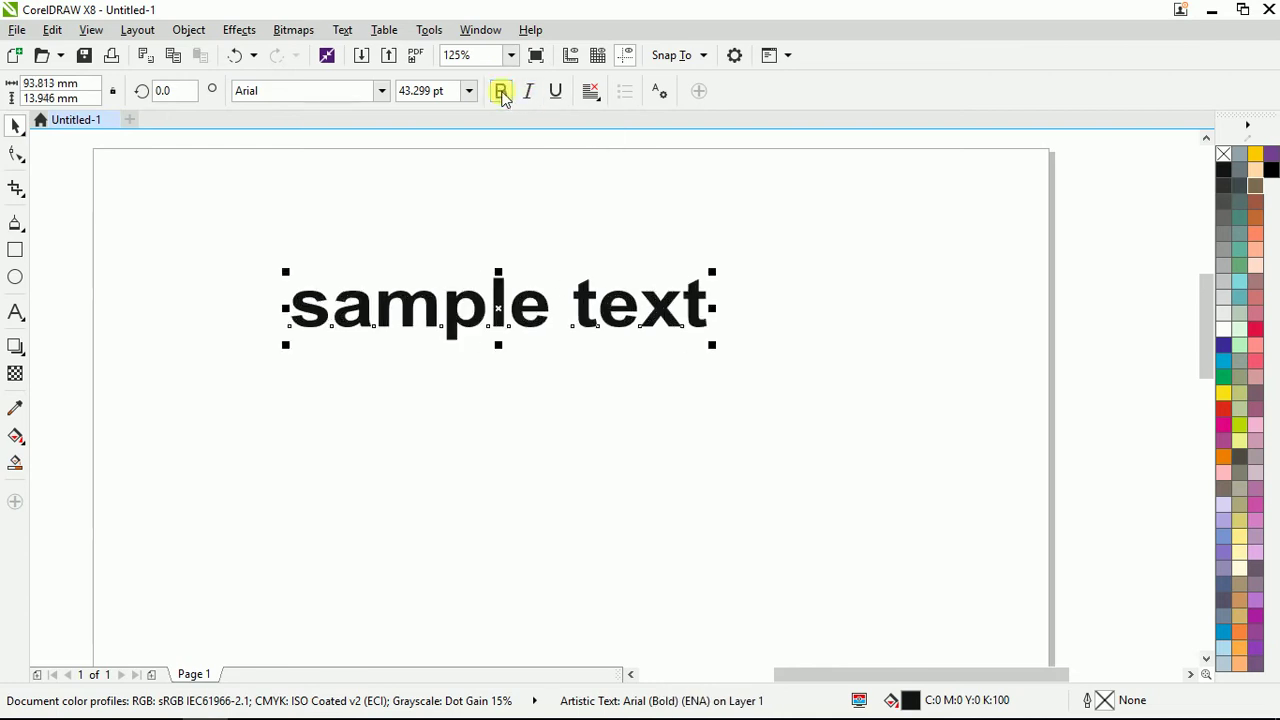
click(501, 91)
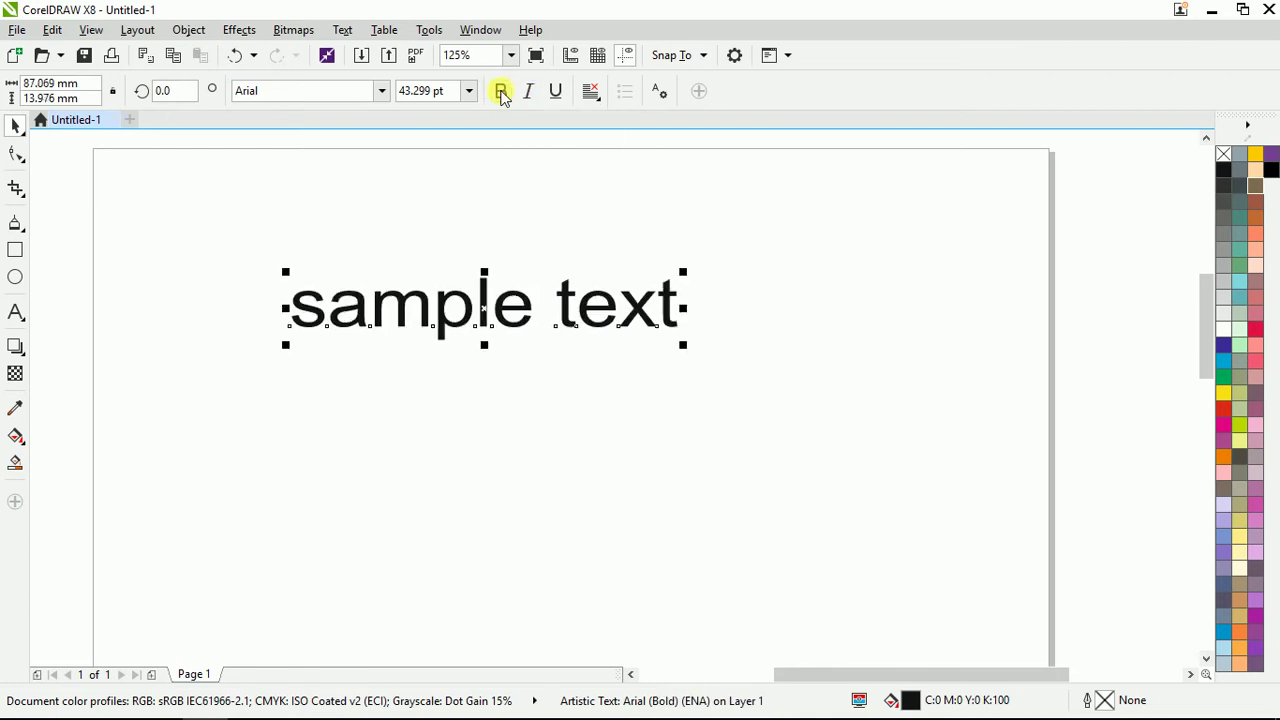
click(501, 91)
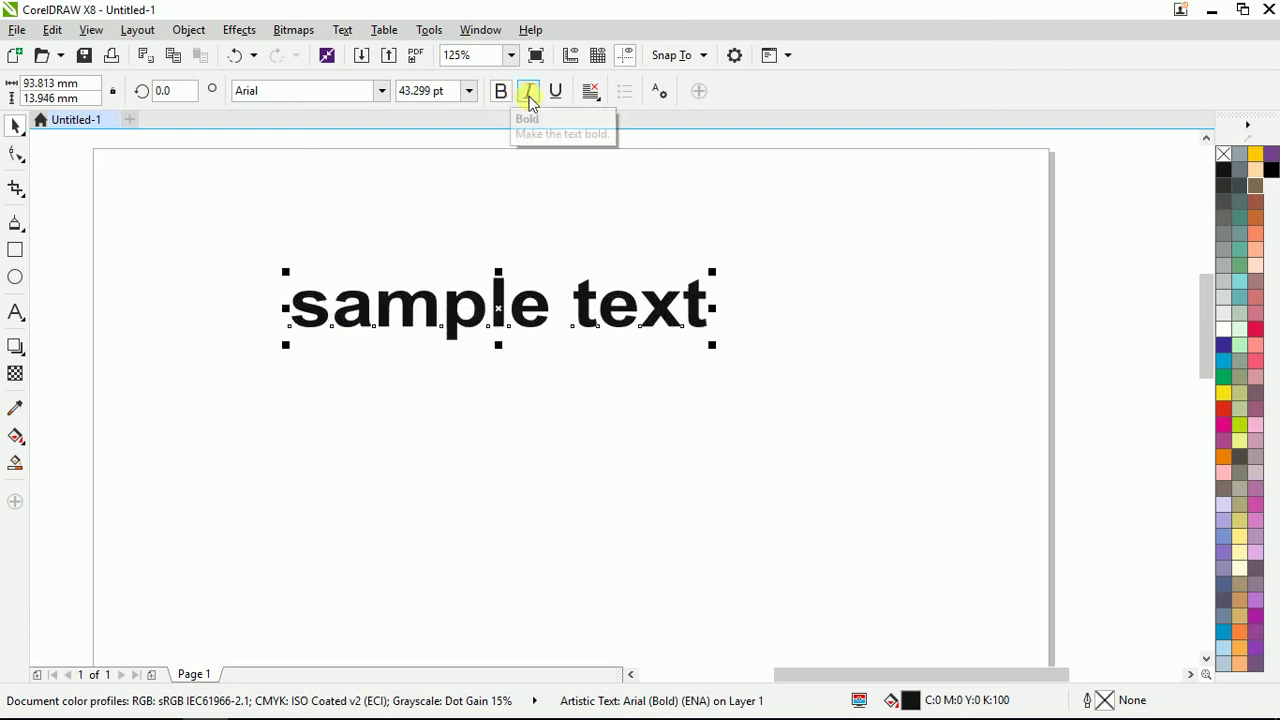
click(529, 96)
click(556, 93)
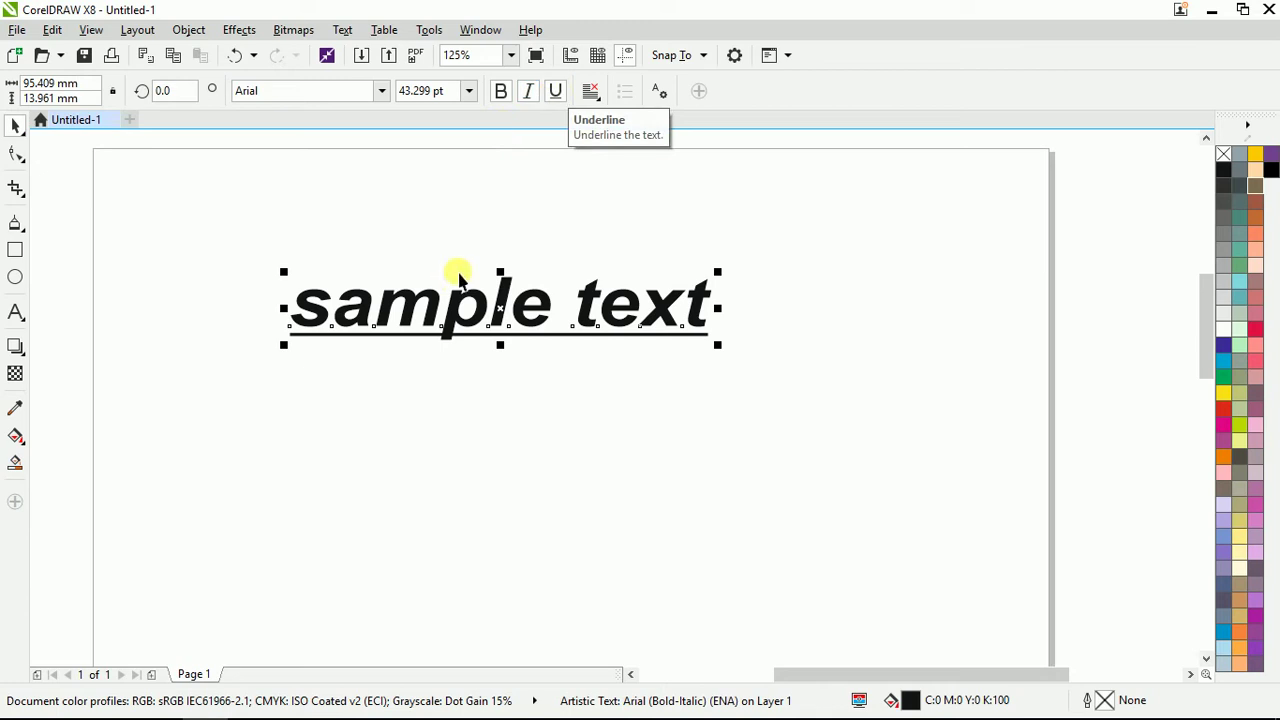
Try Force Justify, Right, Center and Left alignment on the single-line sample text and set its alignment back to None.
click(592, 96)
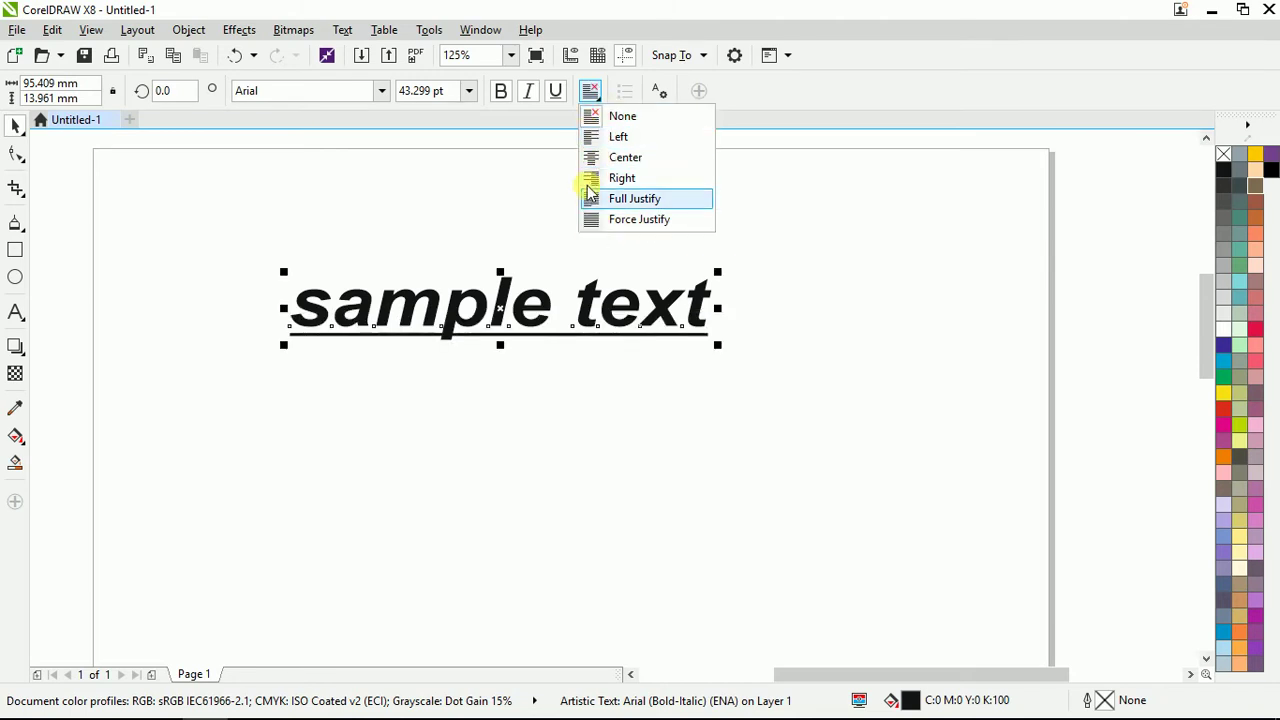
click(591, 221)
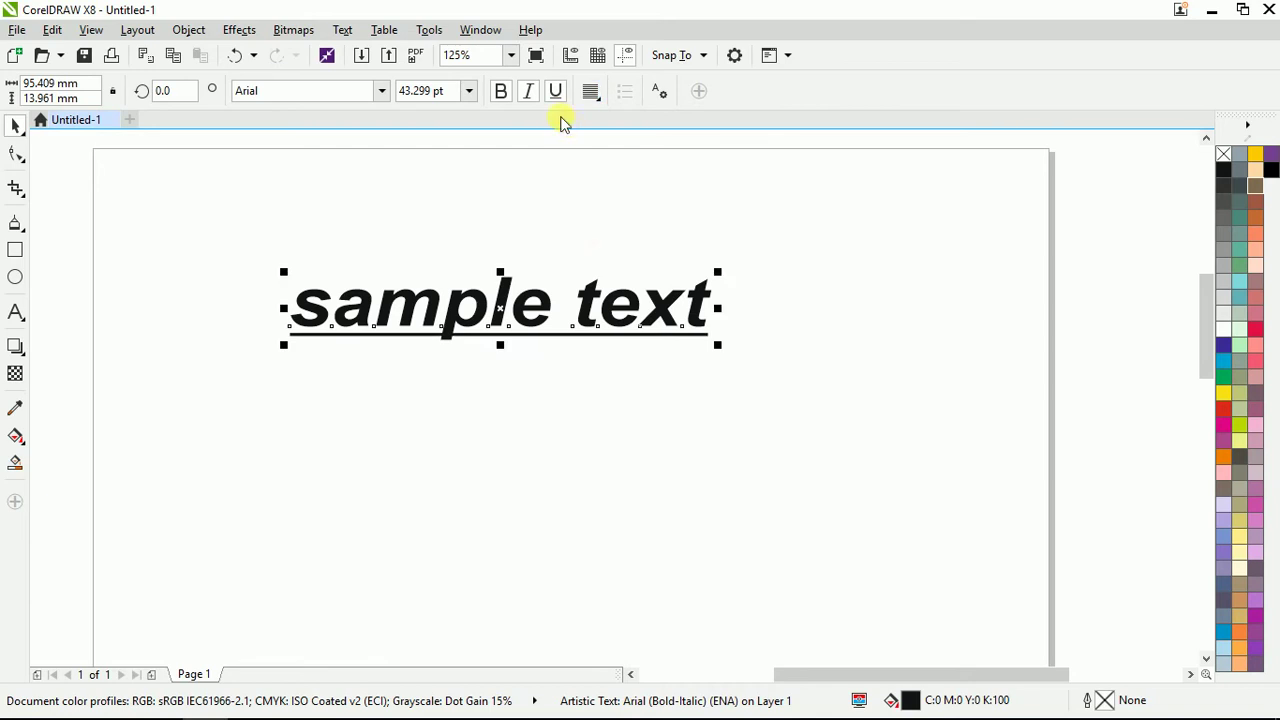
click(591, 92)
click(594, 214)
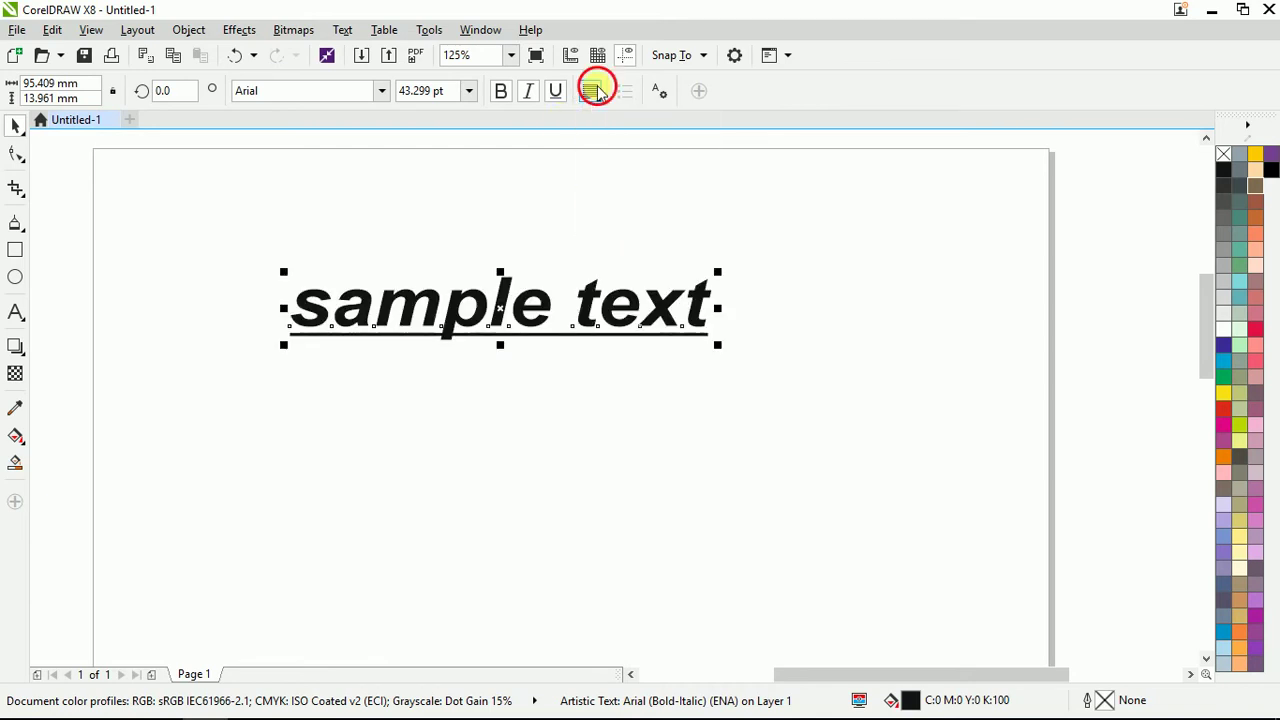
click(592, 91)
click(600, 177)
click(591, 91)
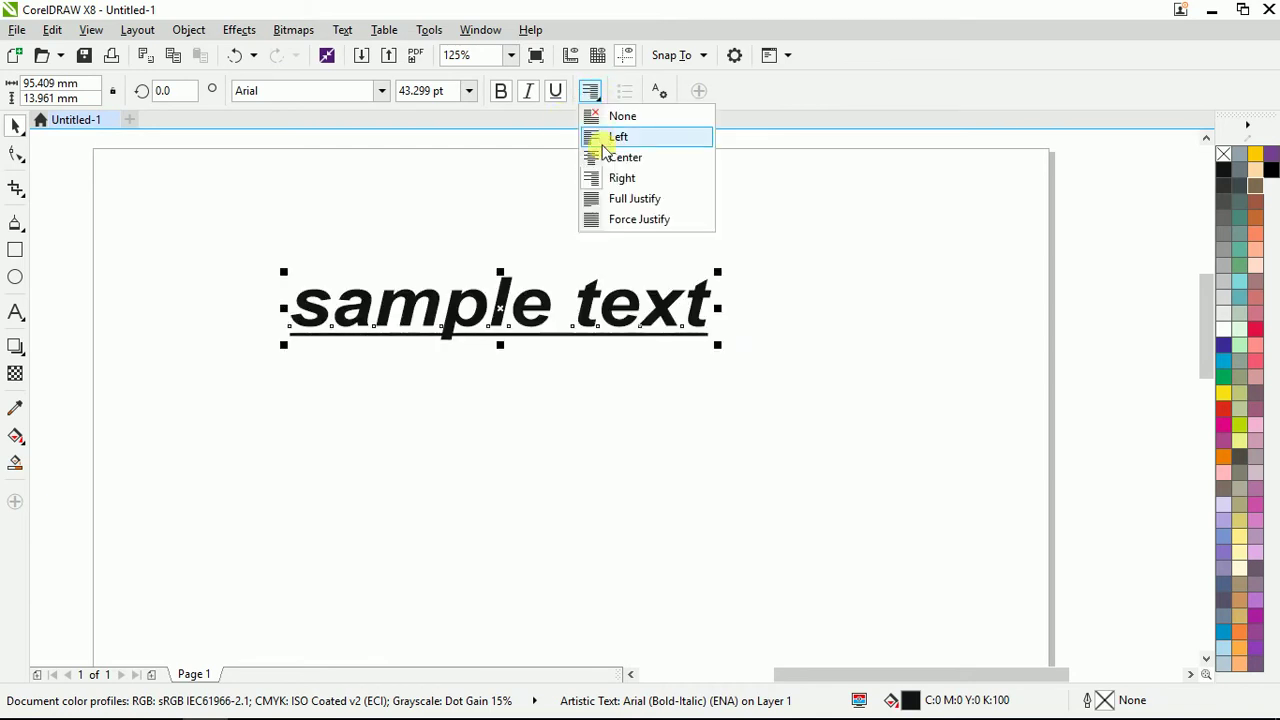
click(594, 157)
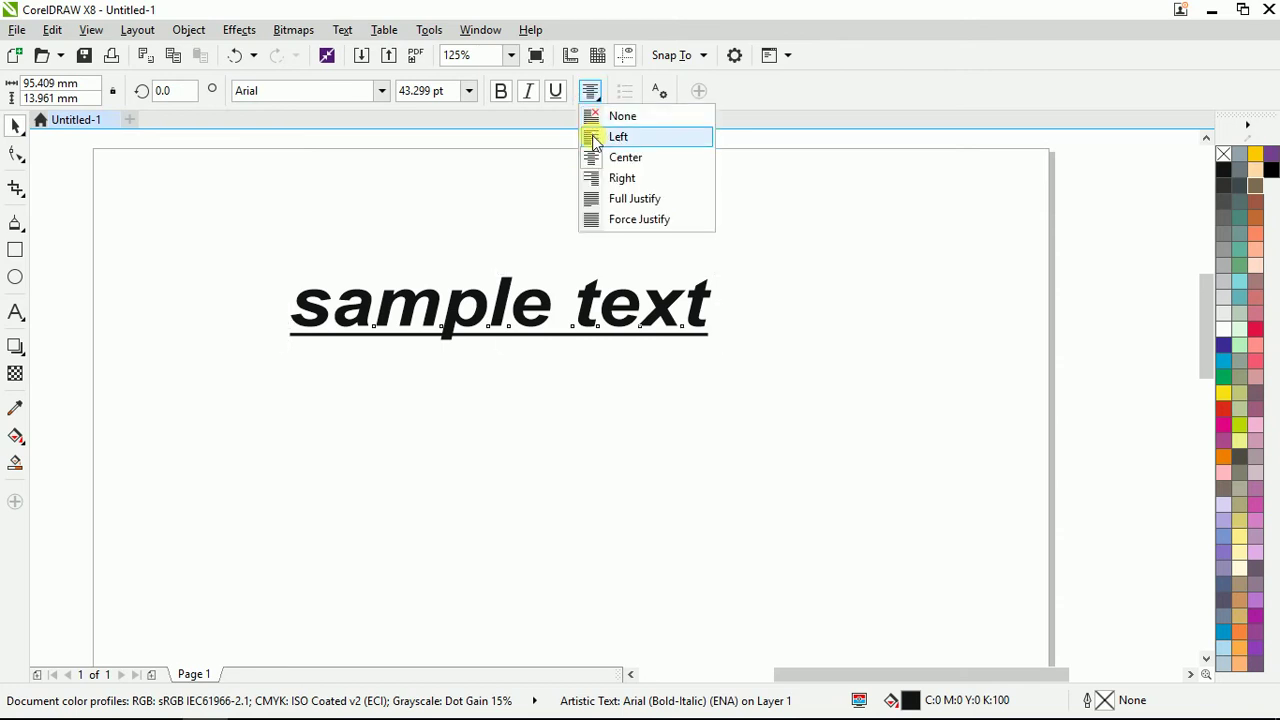
click(595, 136)
click(593, 92)
click(603, 118)
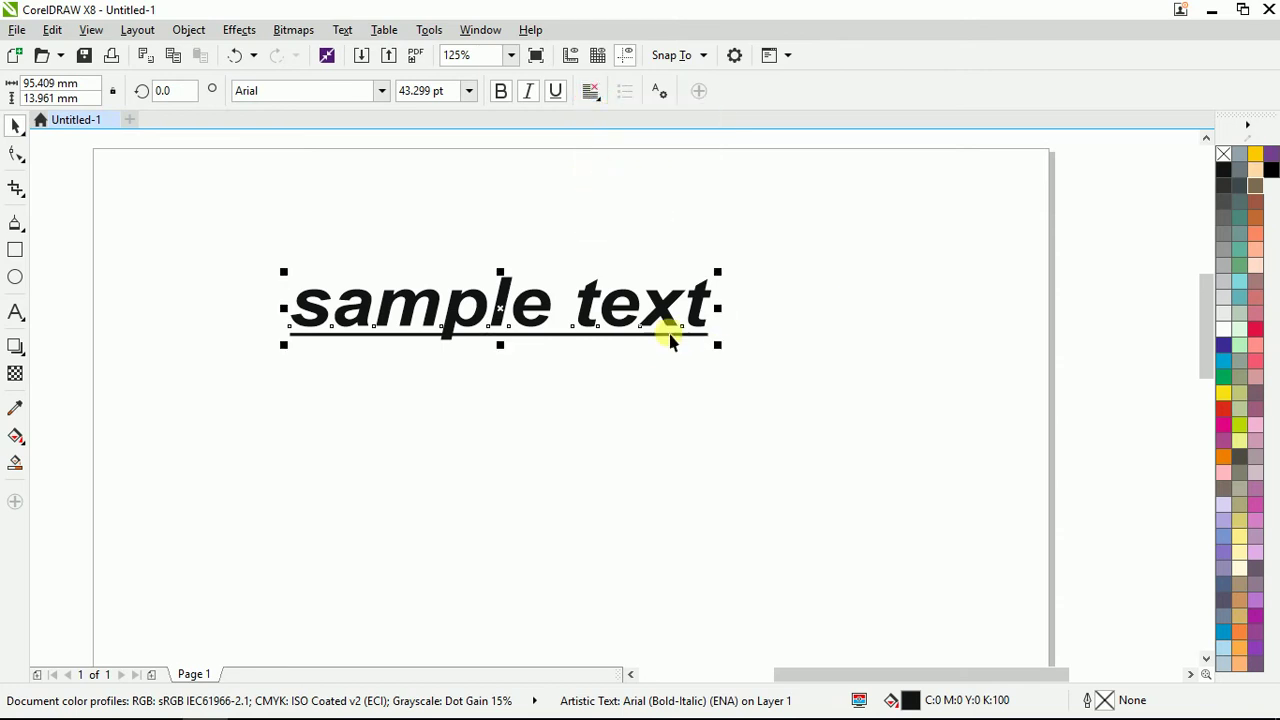
Add a second line reading "text1" below the sample text.
double_click(665, 300)
click(710, 292)
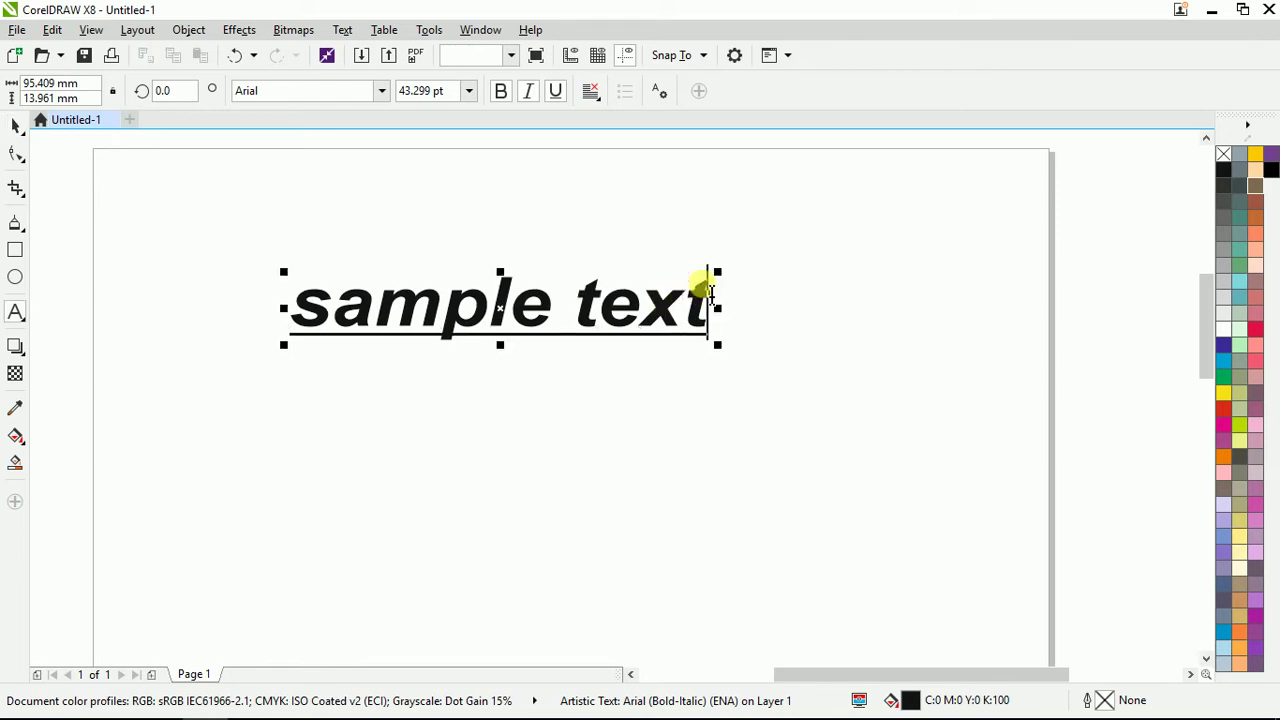
key(Return)
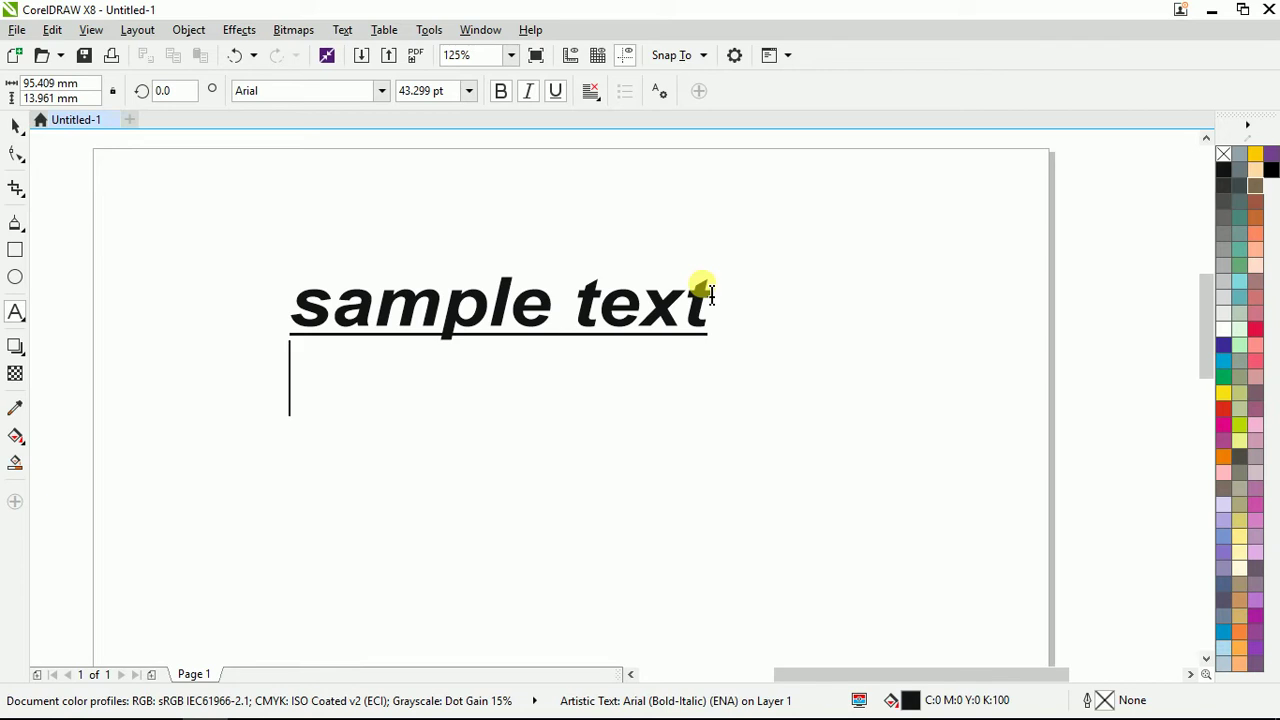
text(text)
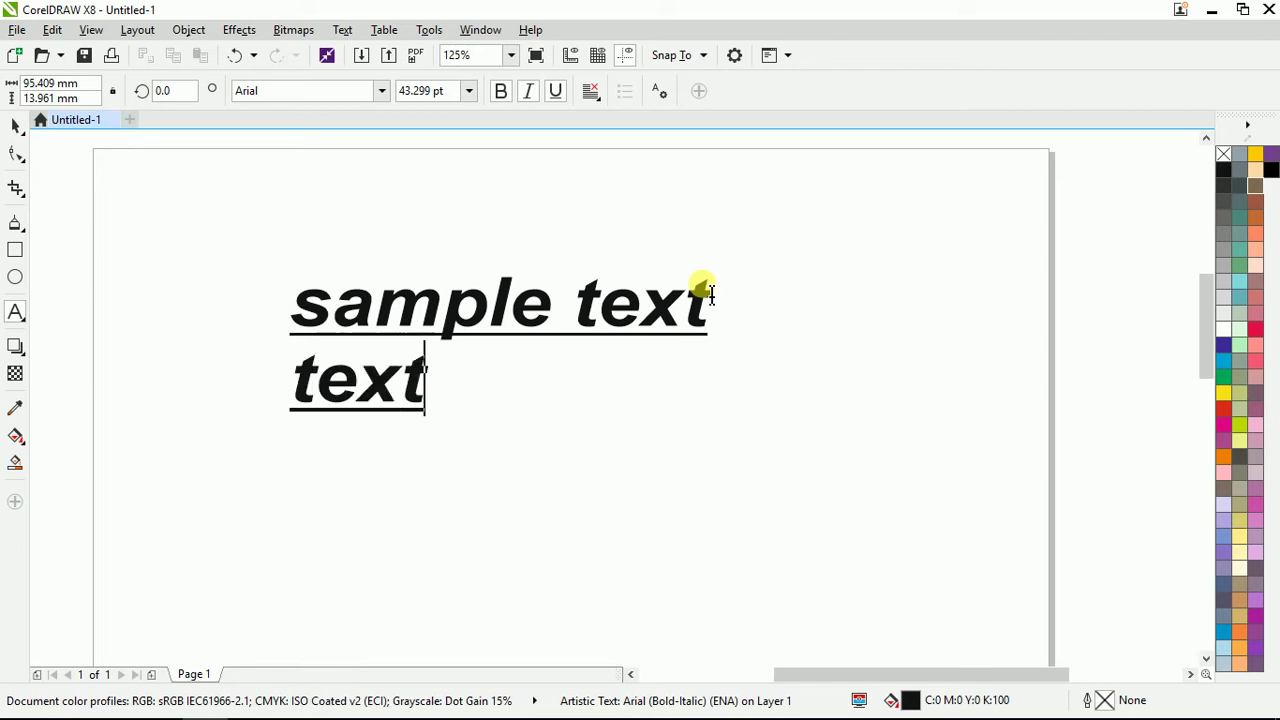
text(1)
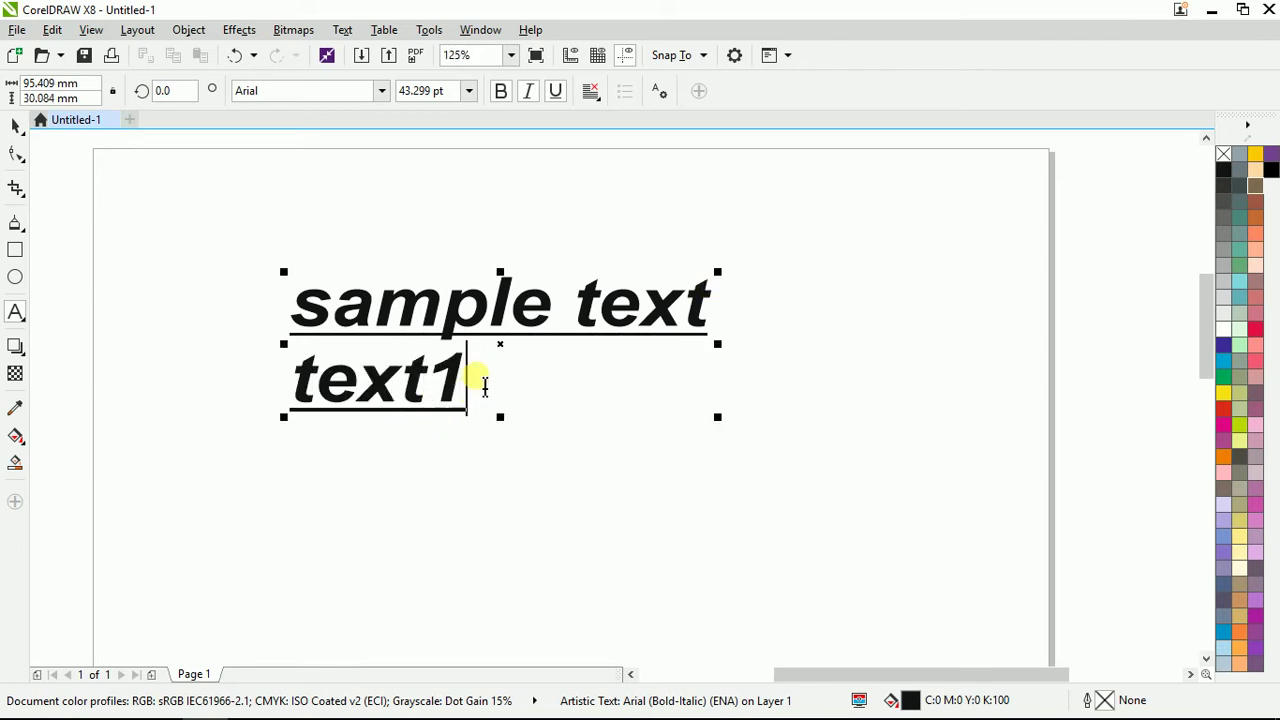
Select both lines of the sample text and apply Left alignment.
drag(483, 382, 296, 287)
key(ctrl+c)
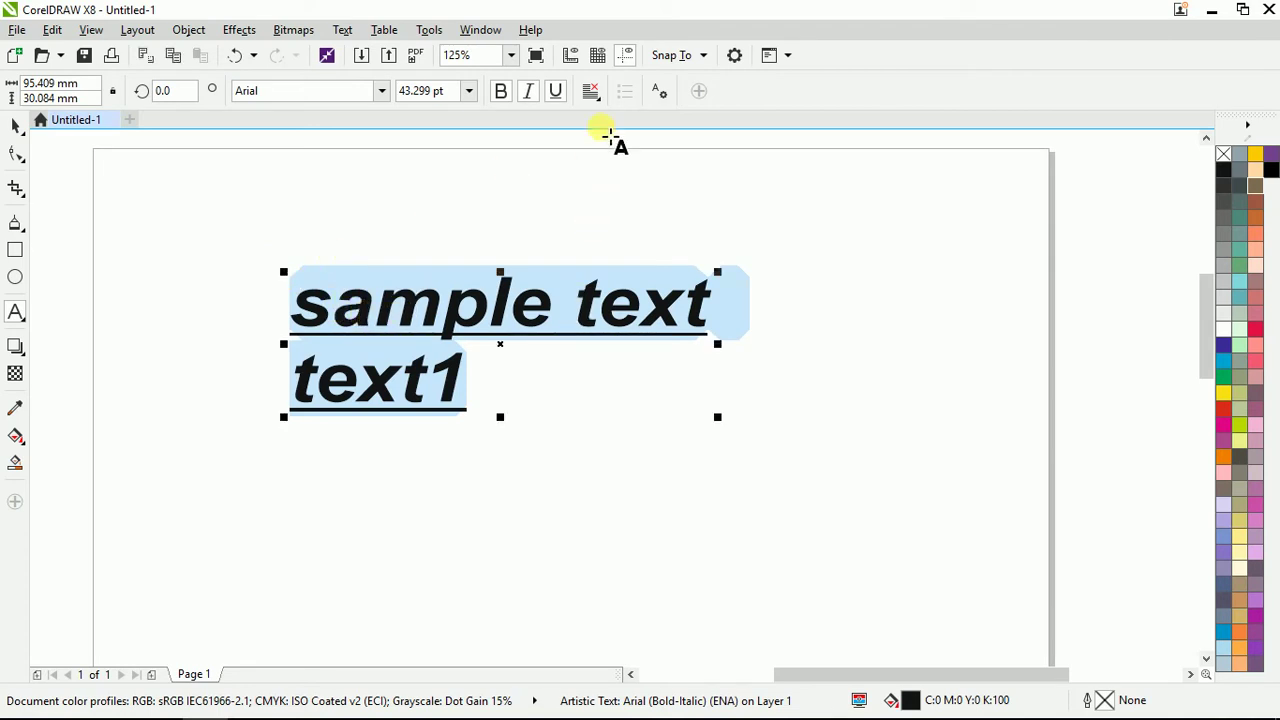
click(596, 92)
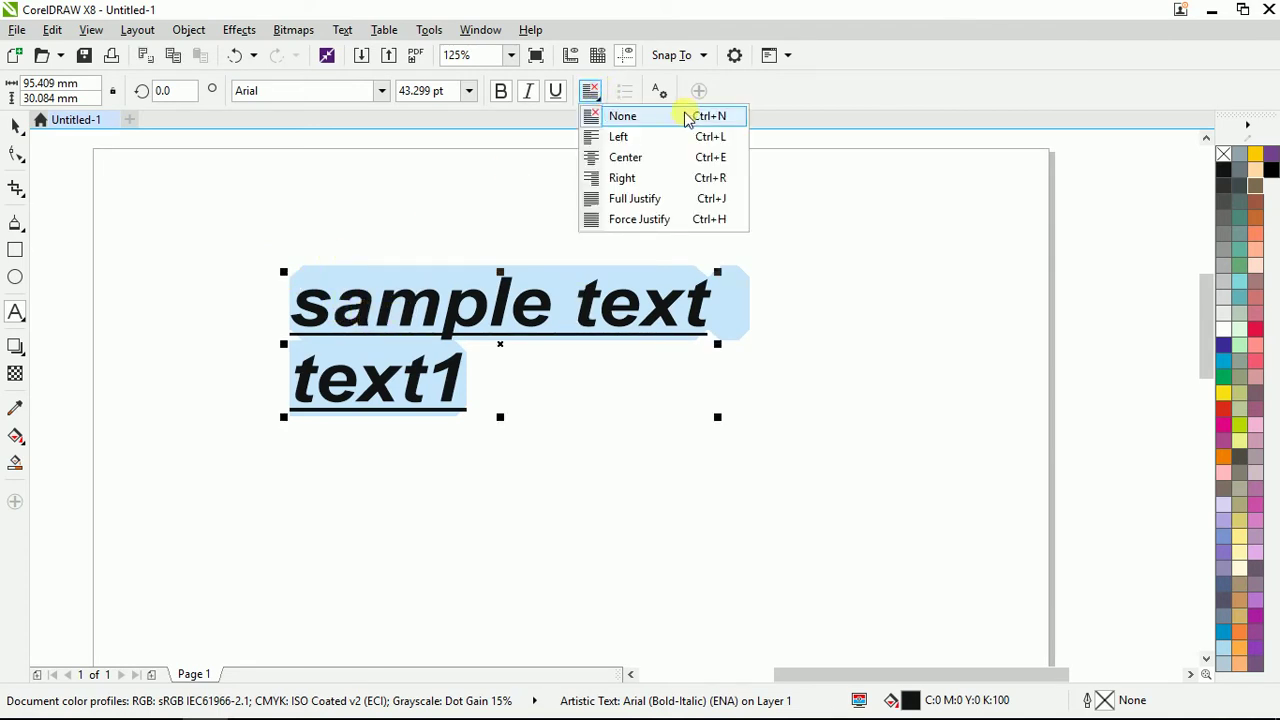
click(620, 137)
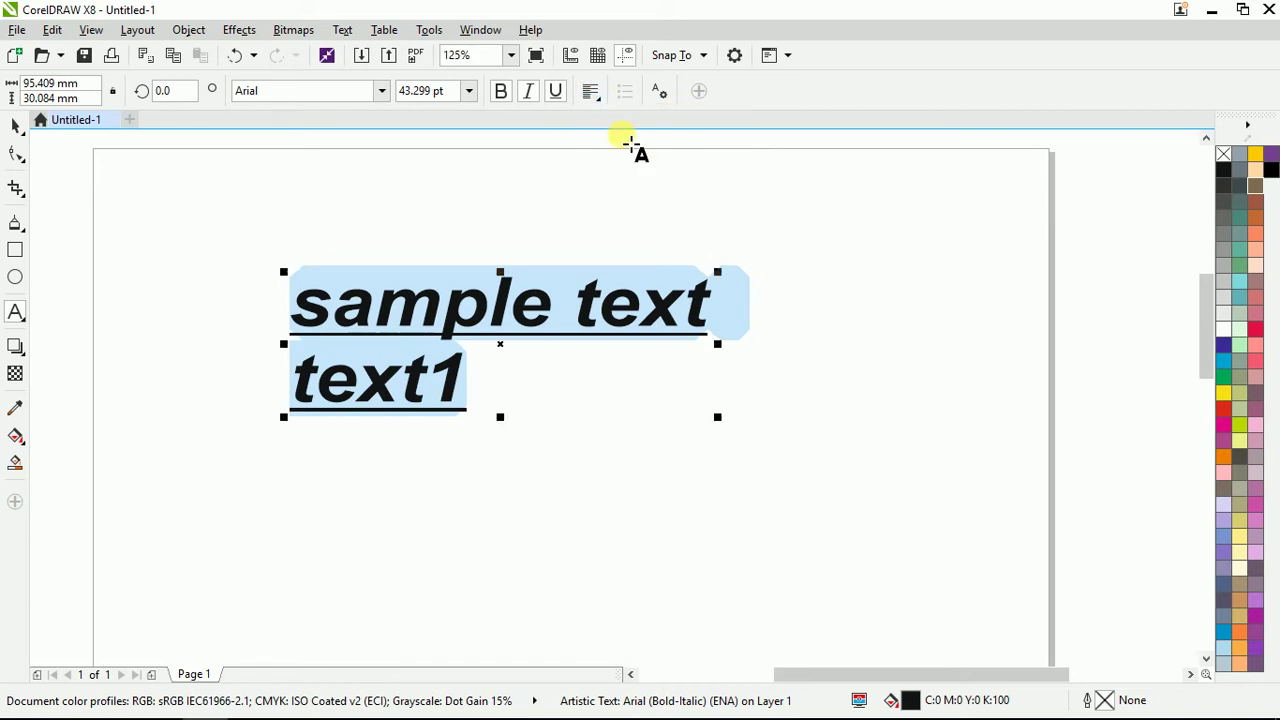
Try Center and Right alignment on the two selected text lines.
click(591, 91)
click(614, 157)
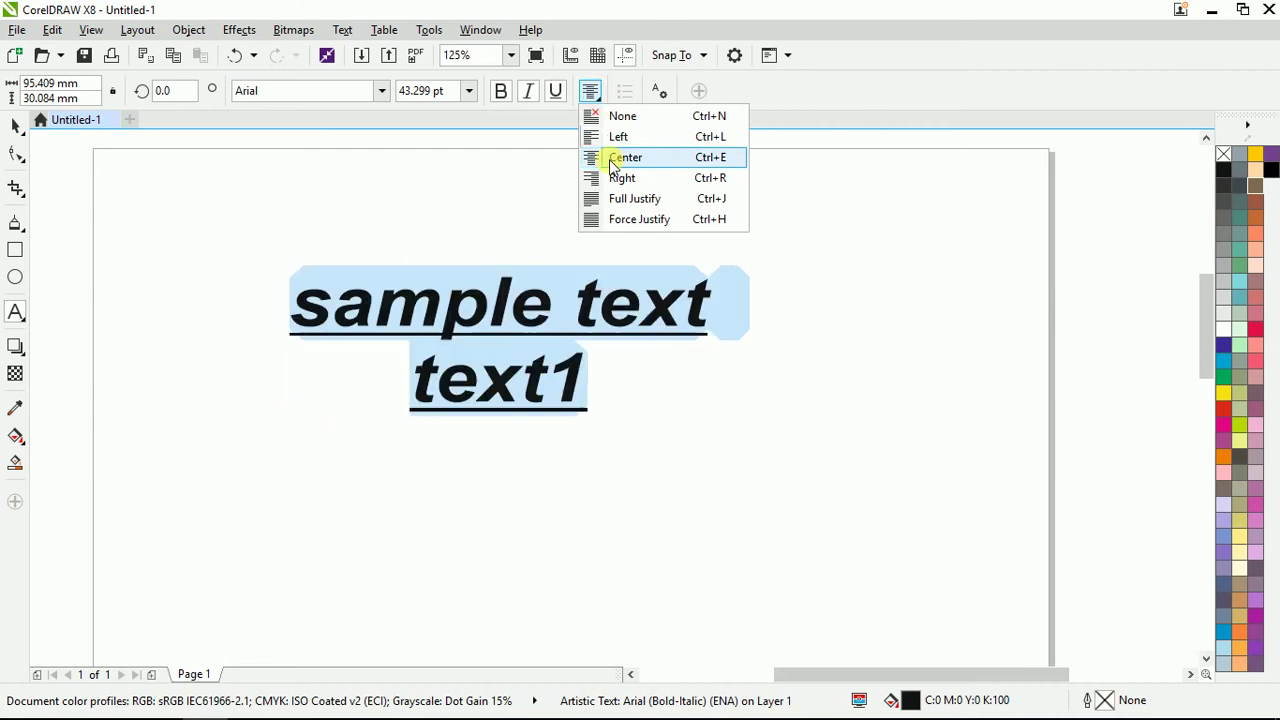
click(490, 360)
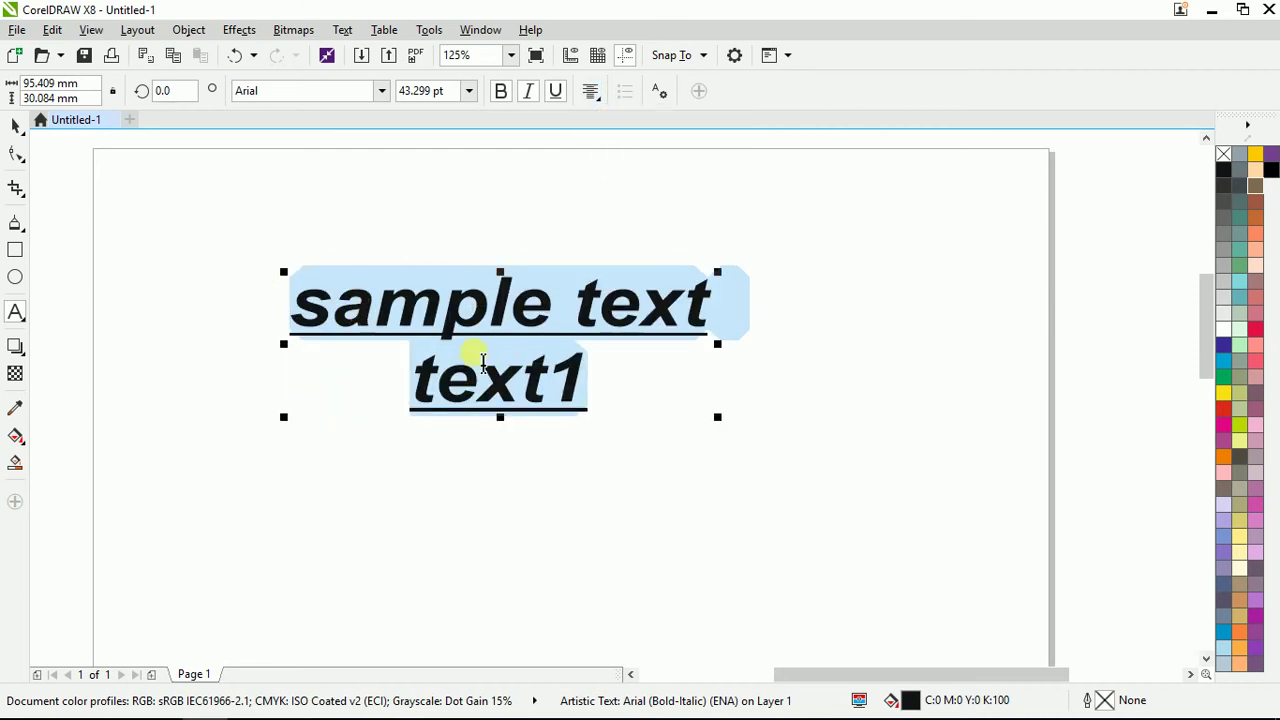
click(591, 93)
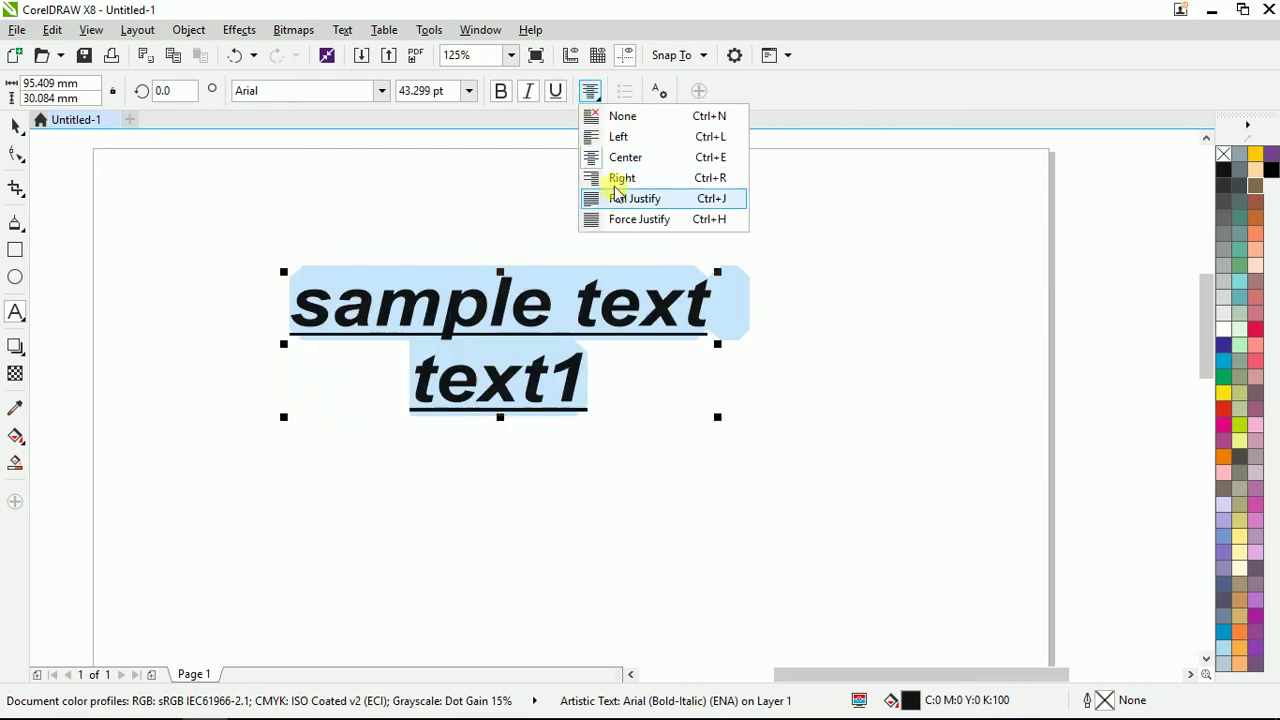
click(620, 177)
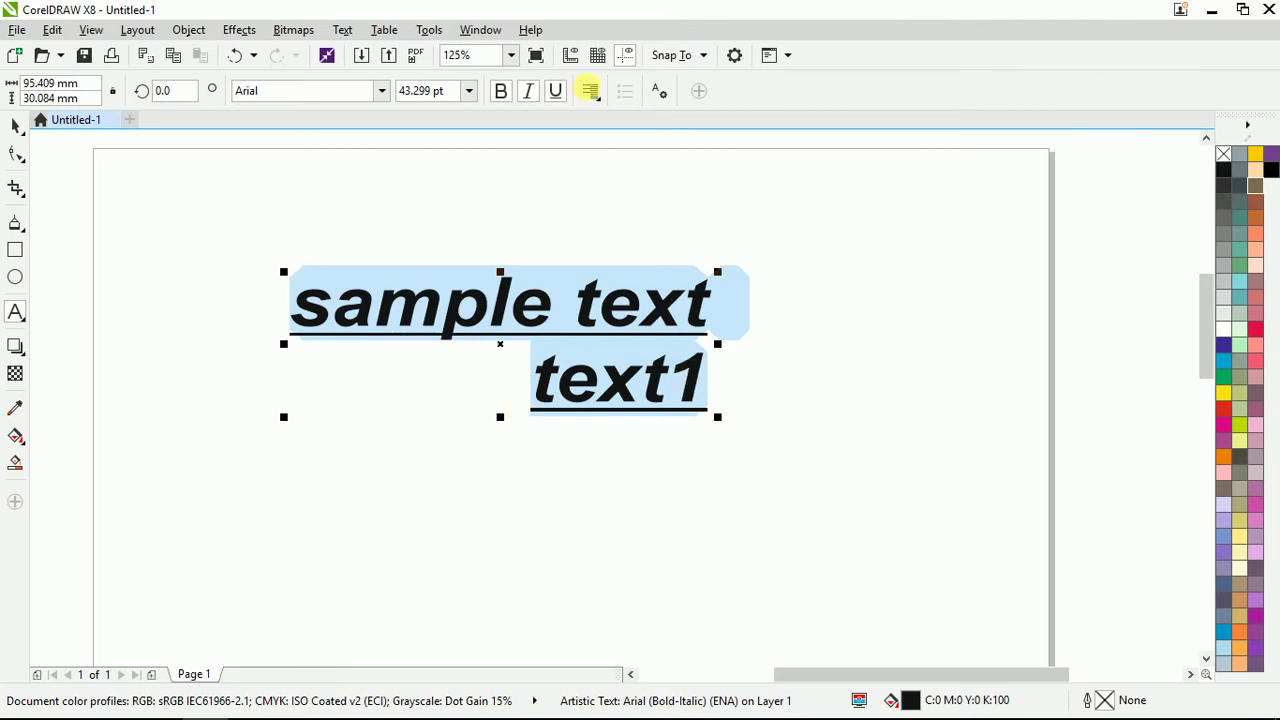
Try Full Justify and Force Justify alignment on the two selected text lines, undoing the Force Justify.
click(596, 99)
click(600, 198)
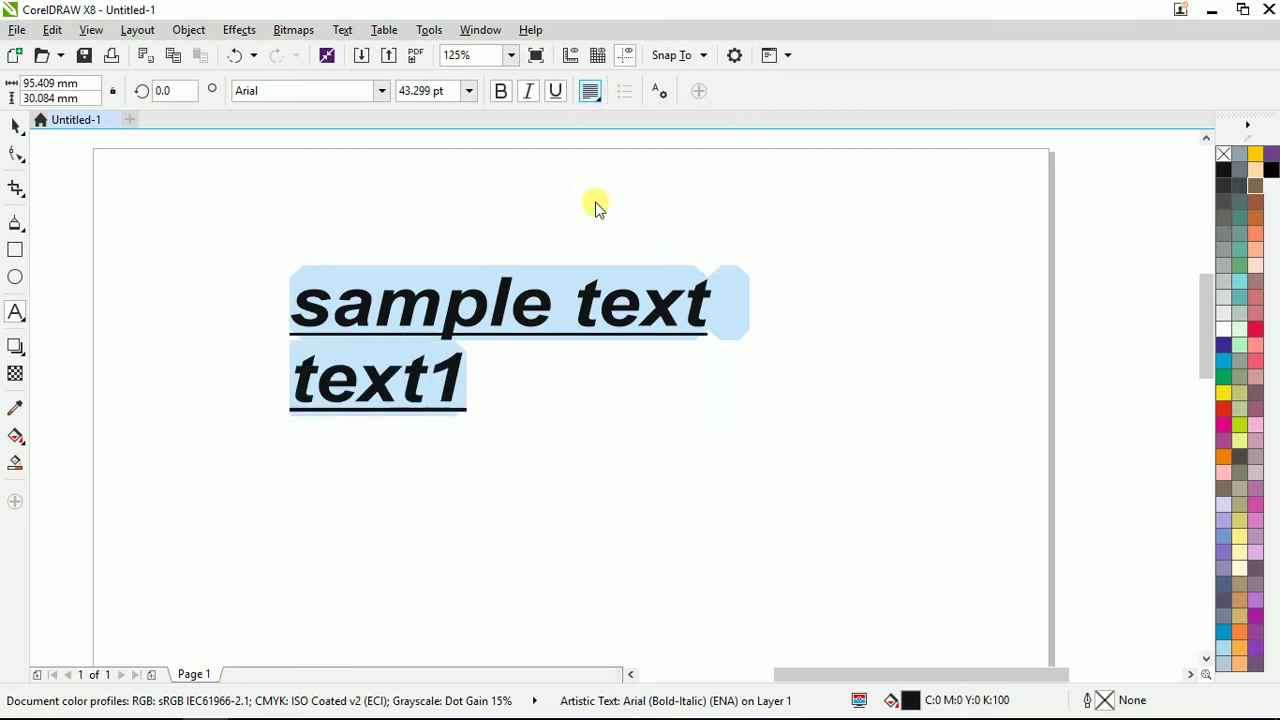
click(590, 92)
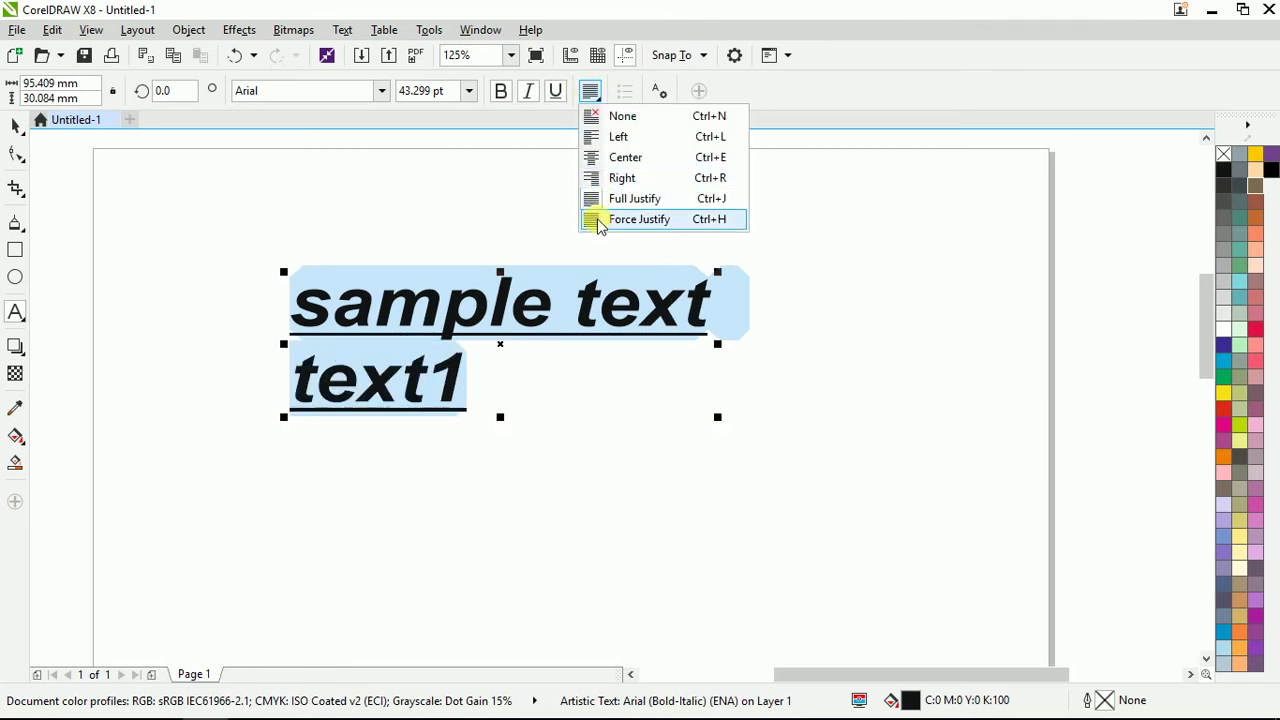
click(593, 219)
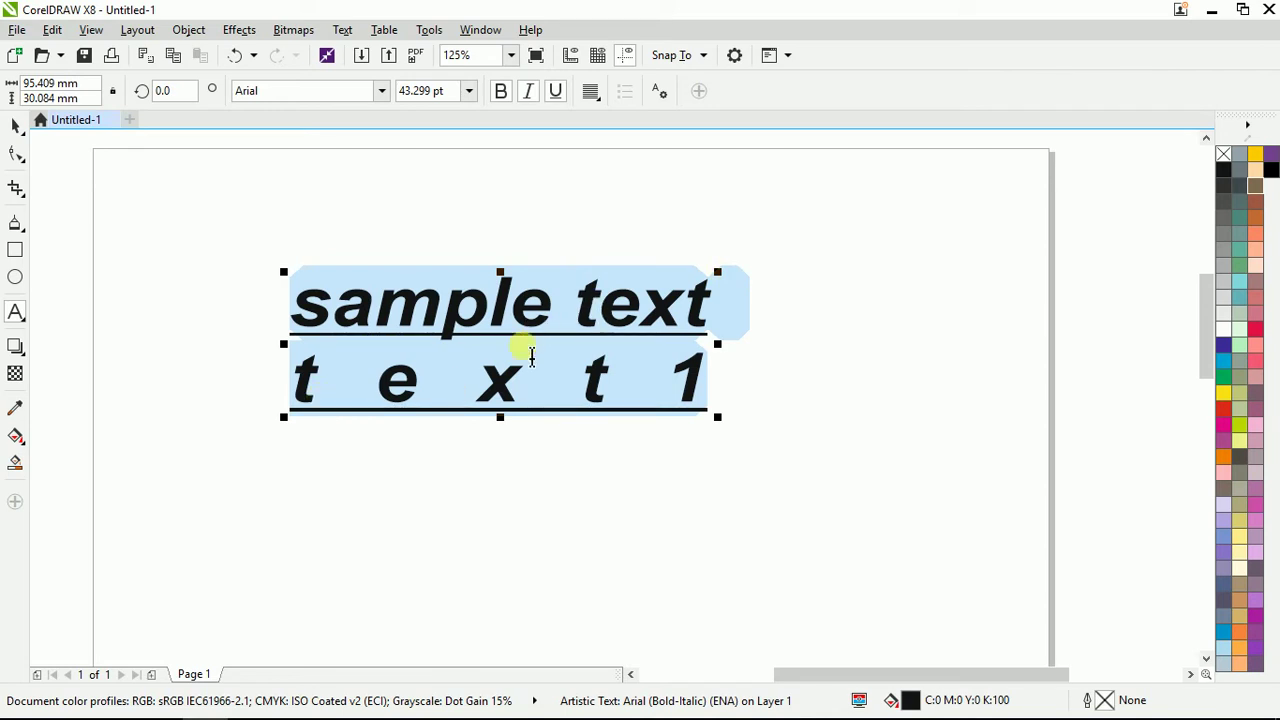
key(ctrl+z)
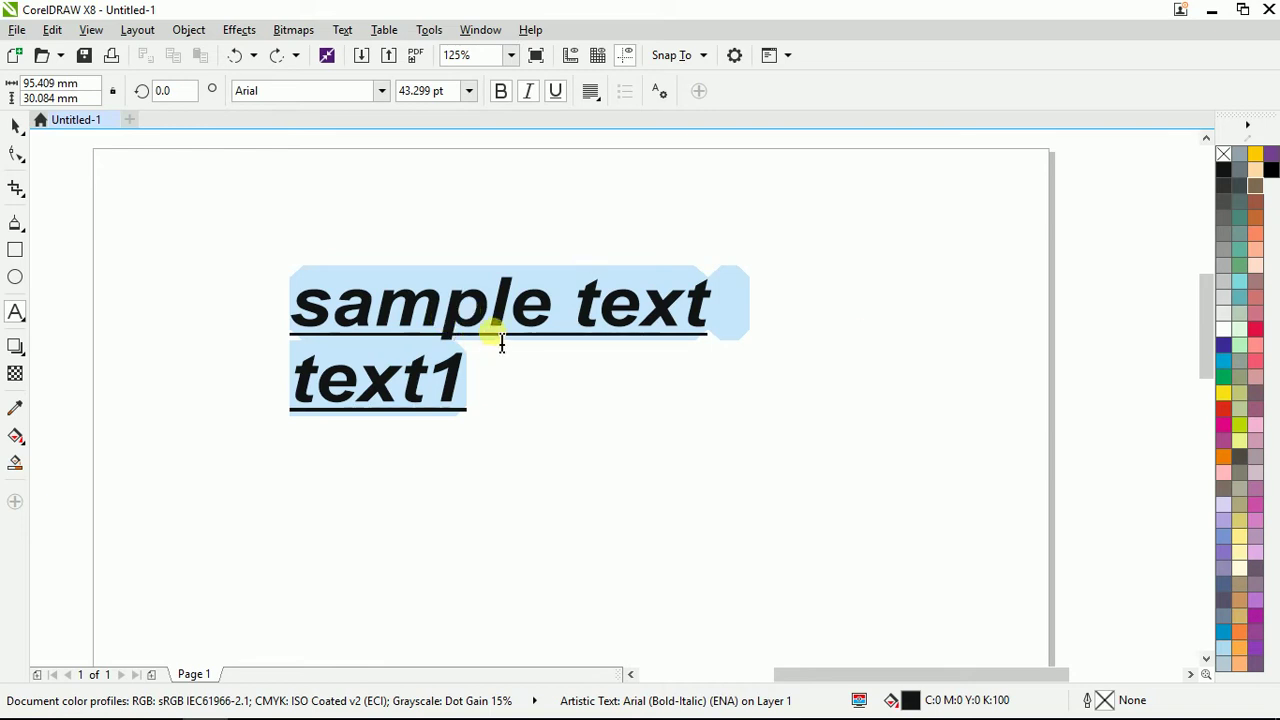
Paste two copies of the two-line text at the end of the text1 line.
key(ctrl+v)
scroll(500, 340, down, 1)
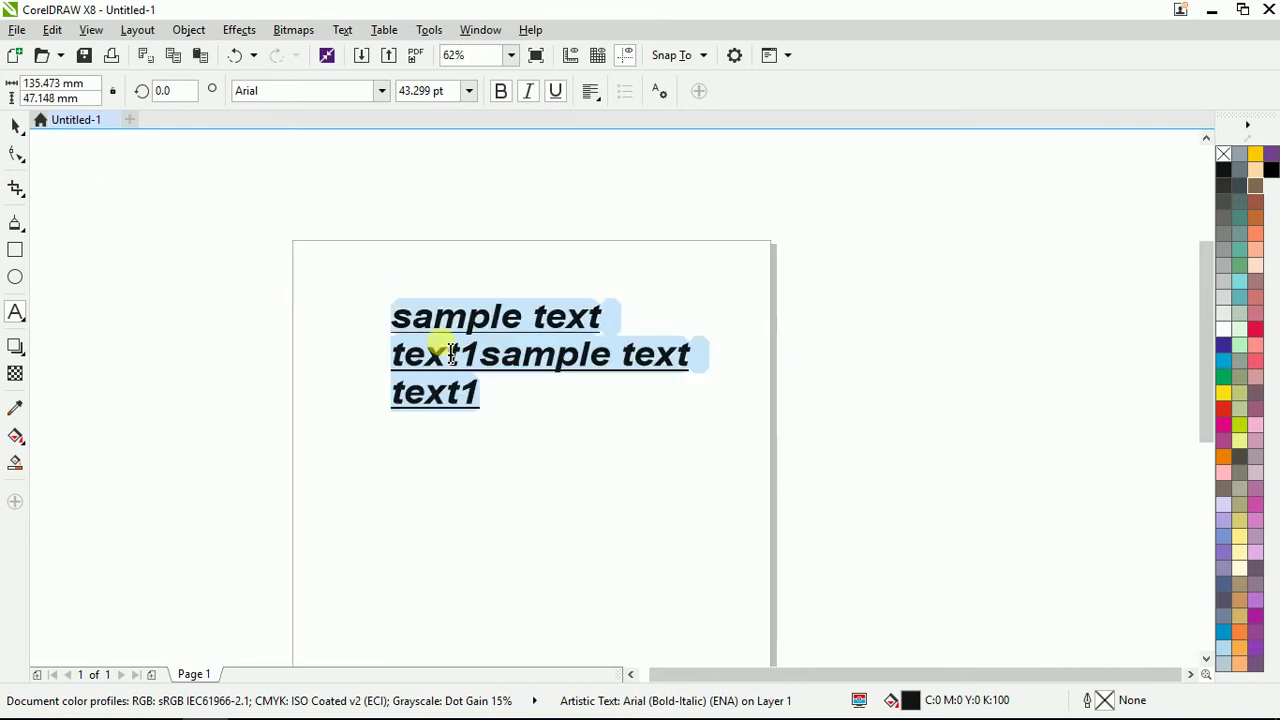
click(506, 388)
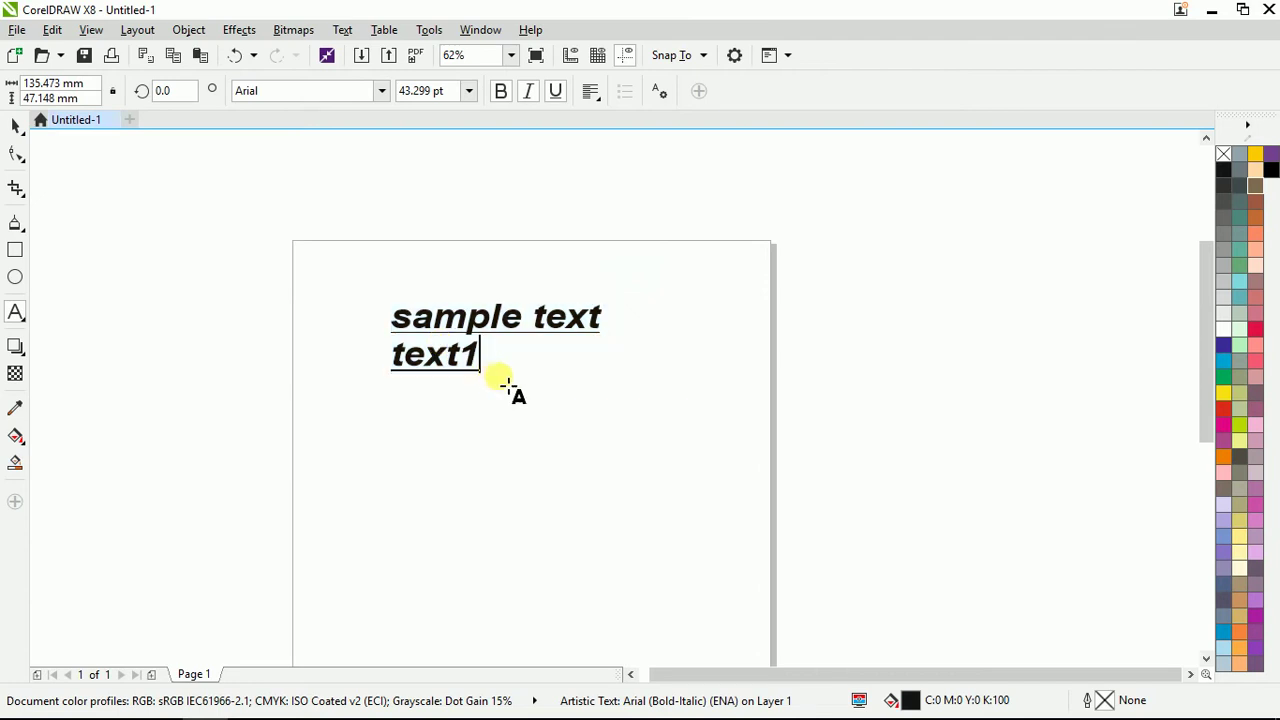
key(ctrl+v)
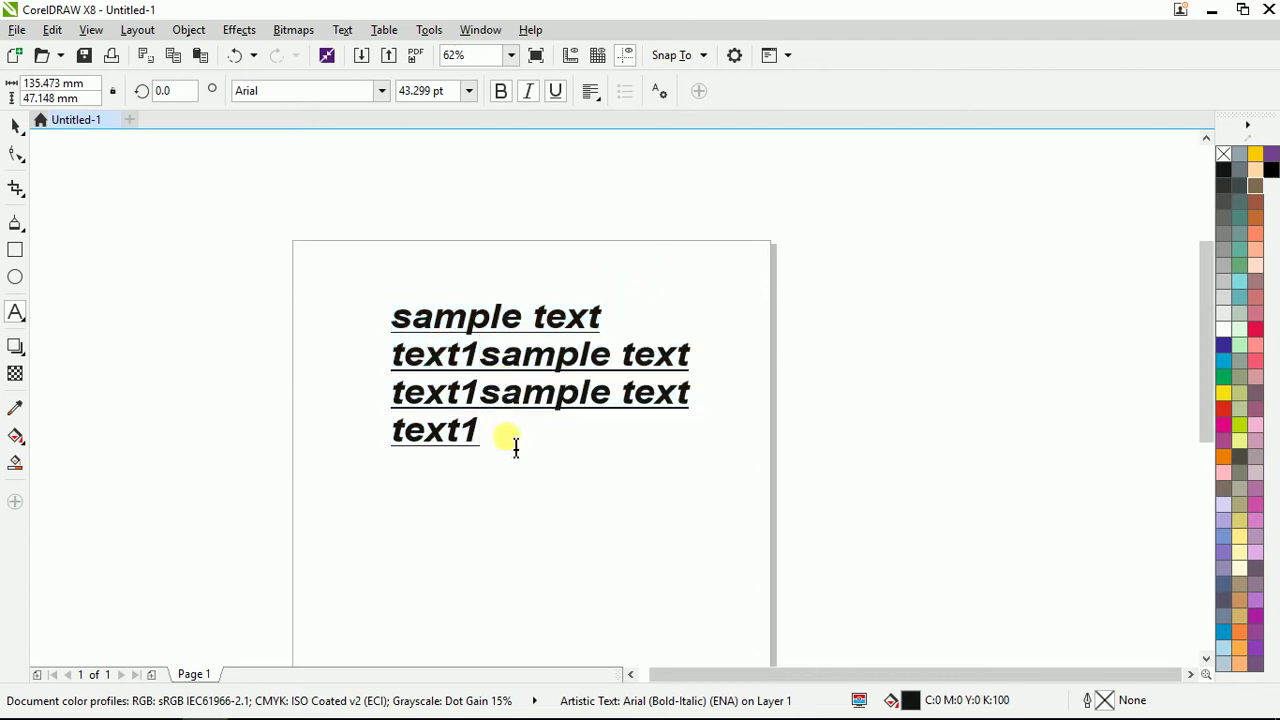
drag(493, 438, 371, 294)
drag(426, 432, 443, 360)
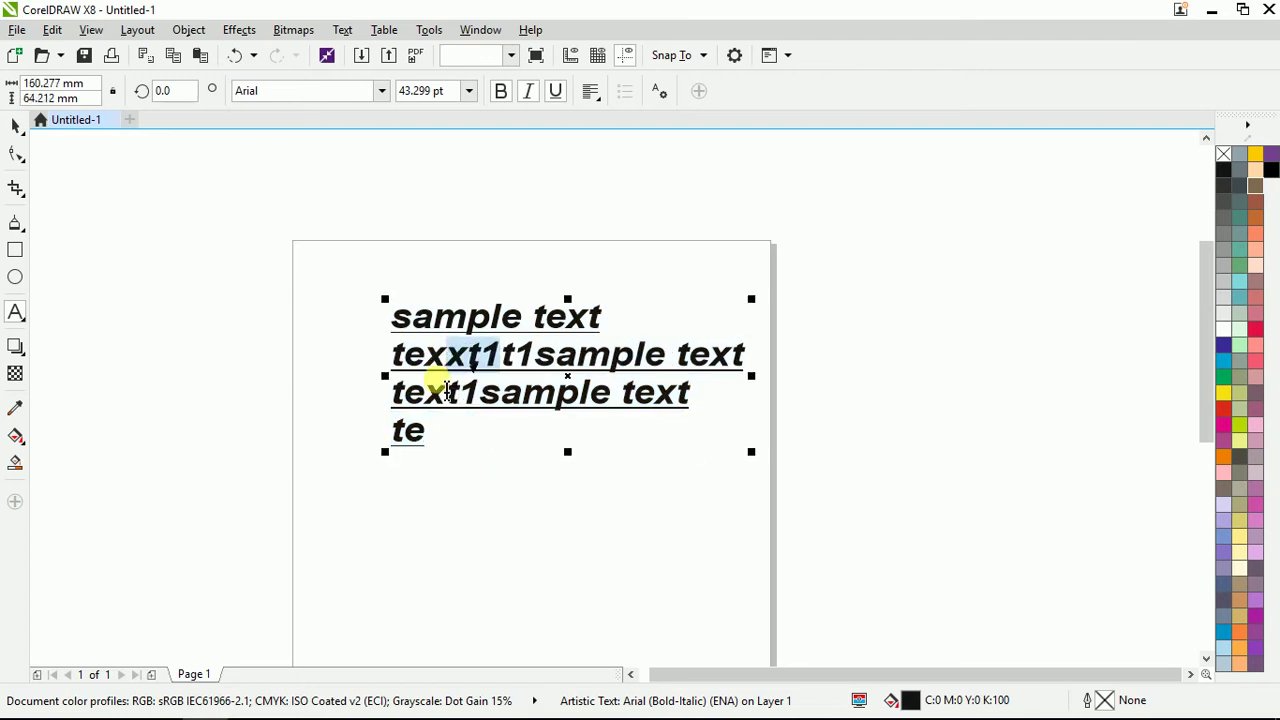
key(ctrl+z)
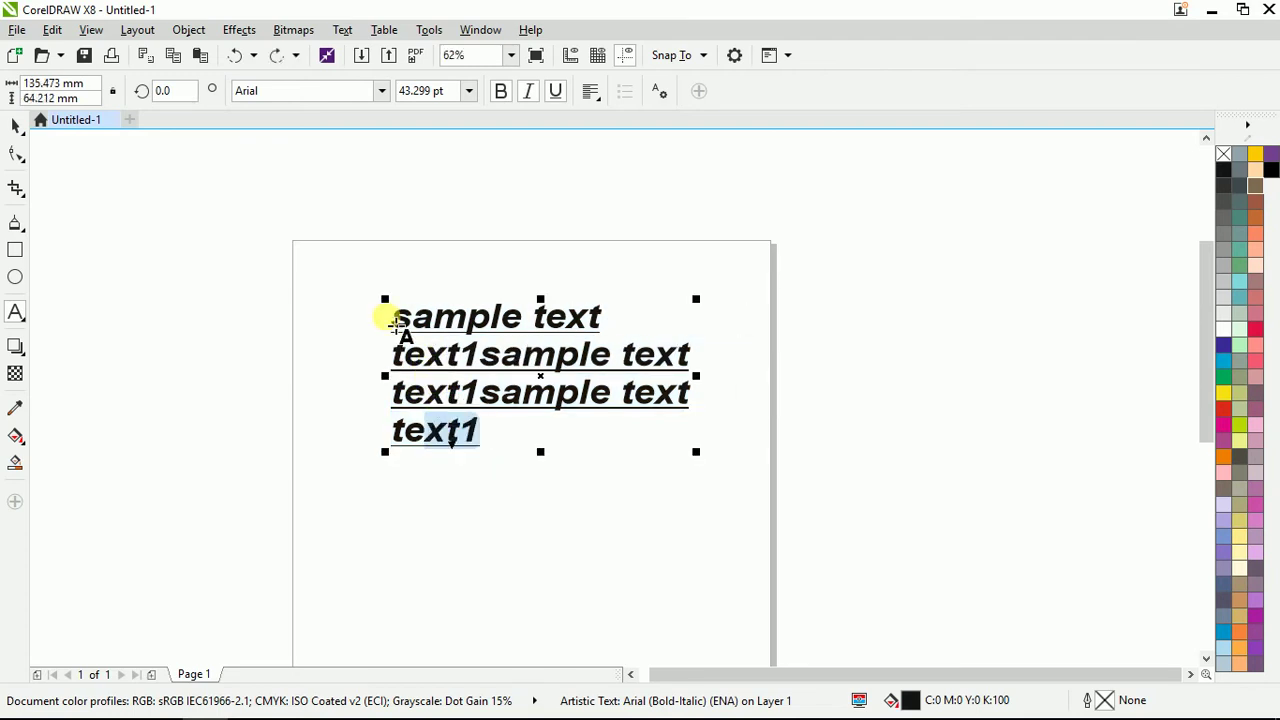
Select all four text lines, try Right and Force Justify alignment, and apply Full Justify.
drag(410, 322, 500, 449)
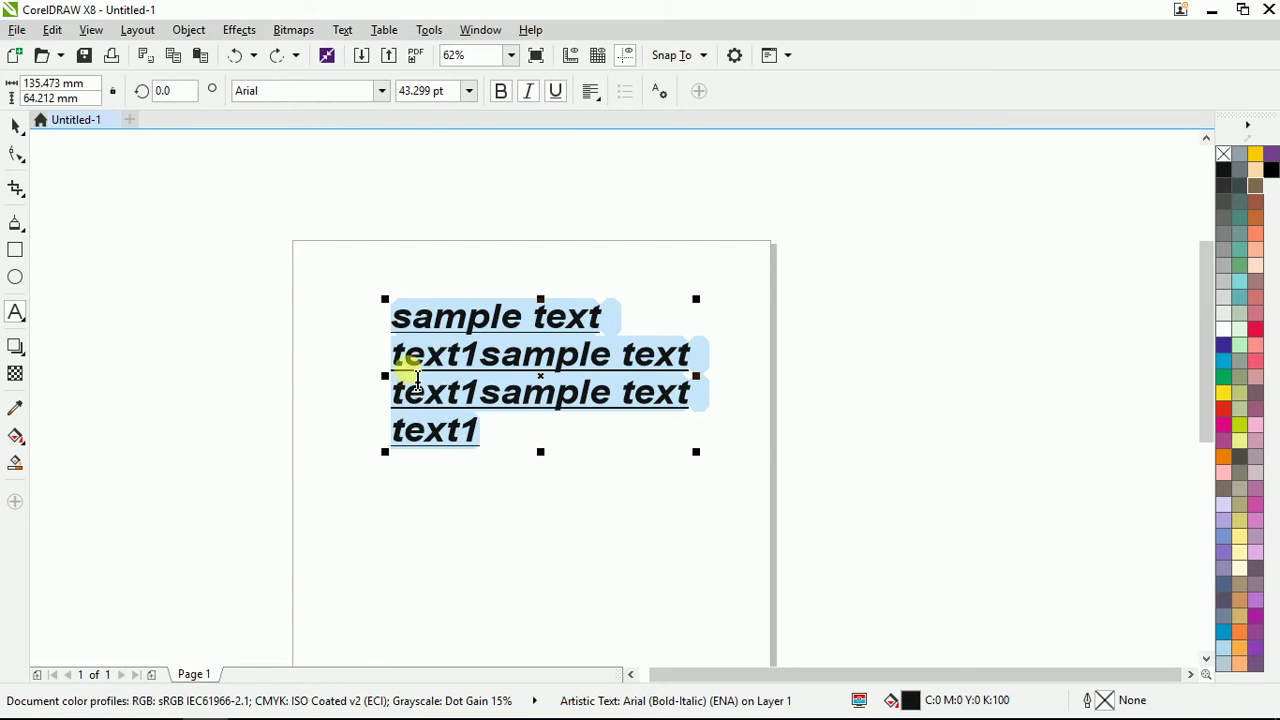
click(590, 93)
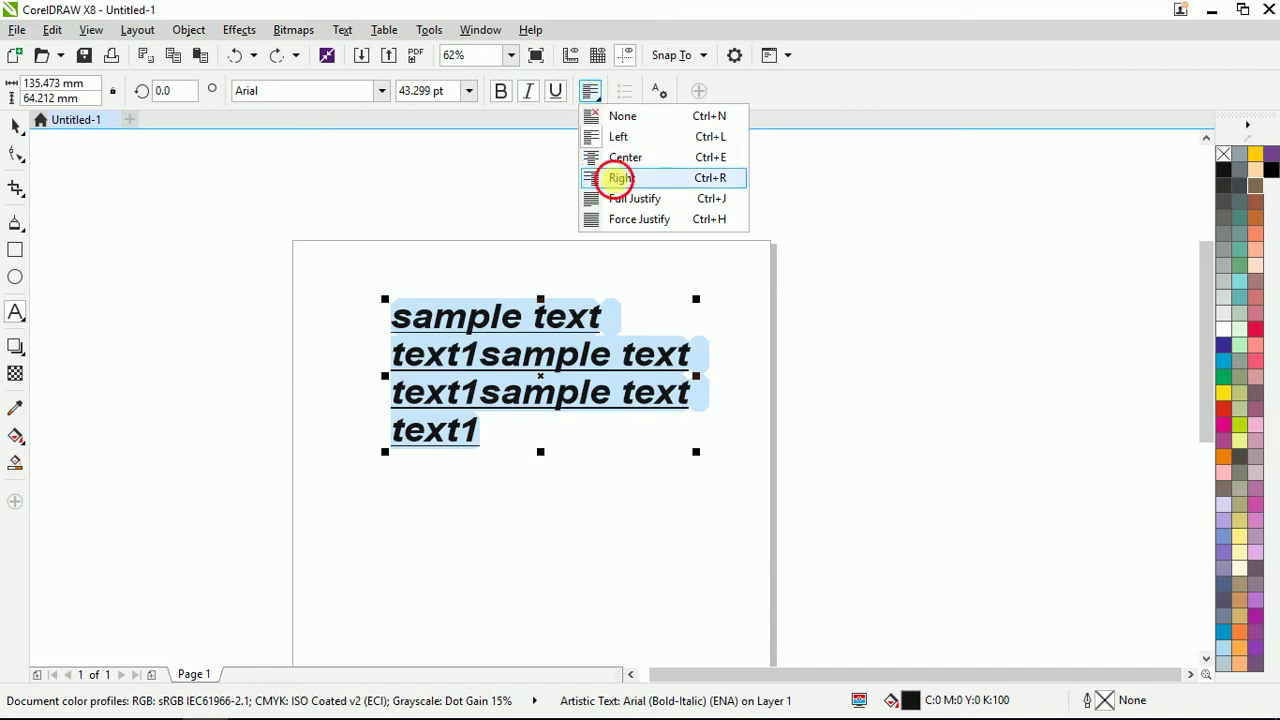
click(621, 178)
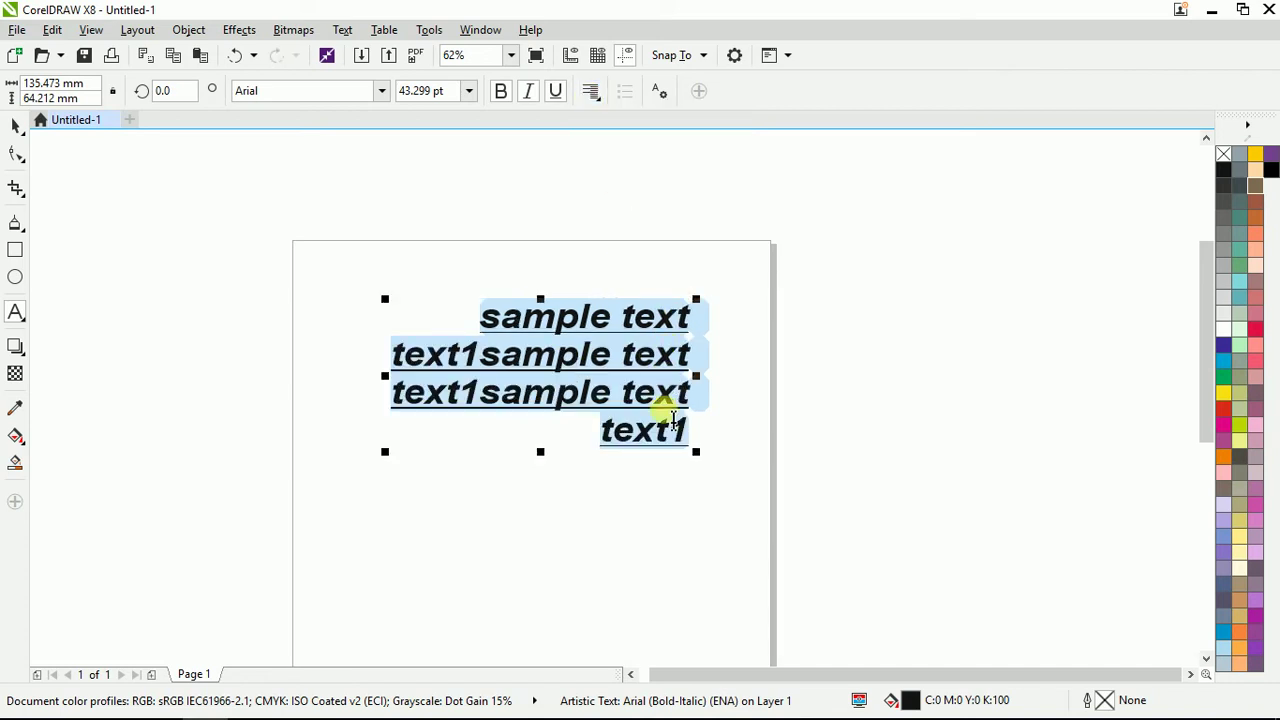
click(590, 93)
click(612, 218)
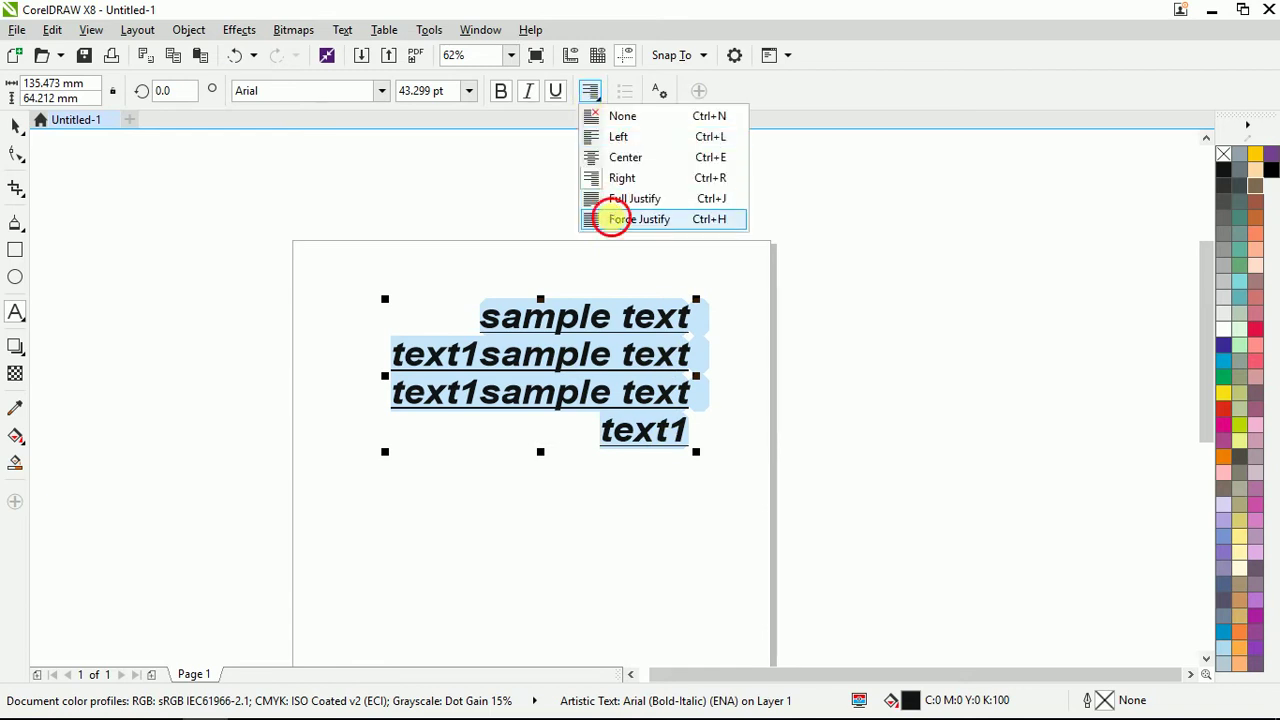
click(591, 91)
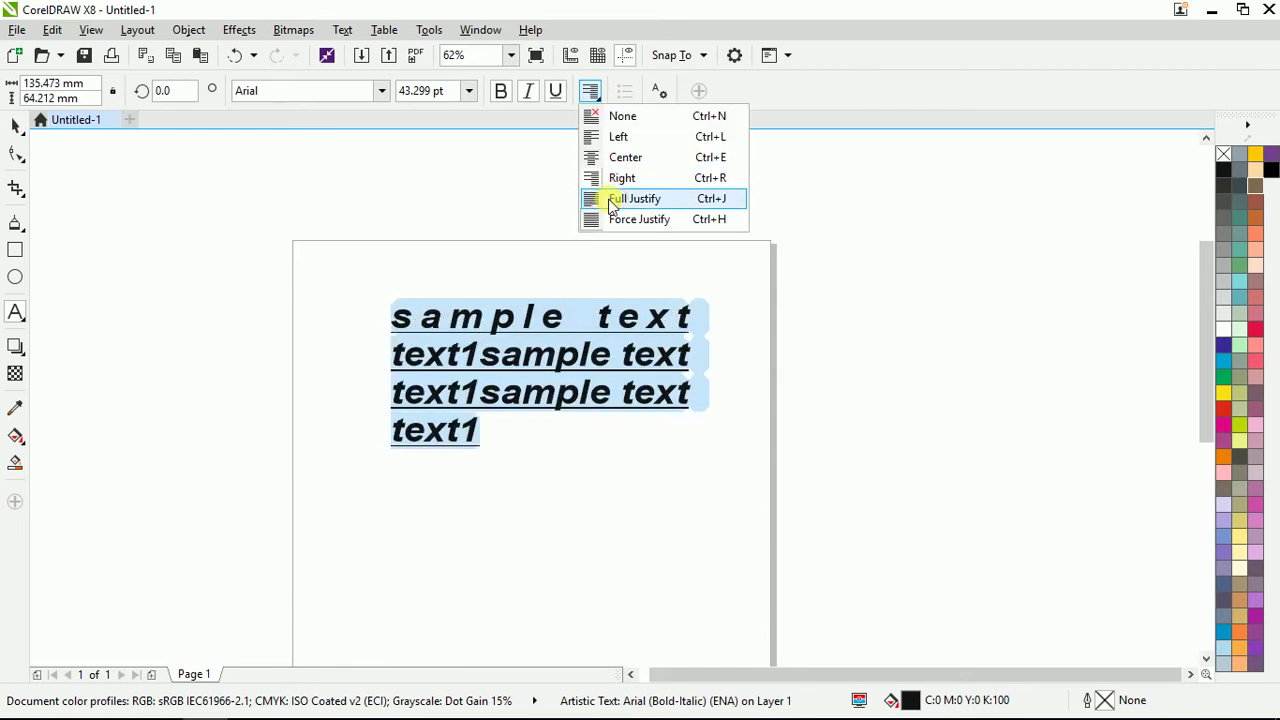
click(614, 200)
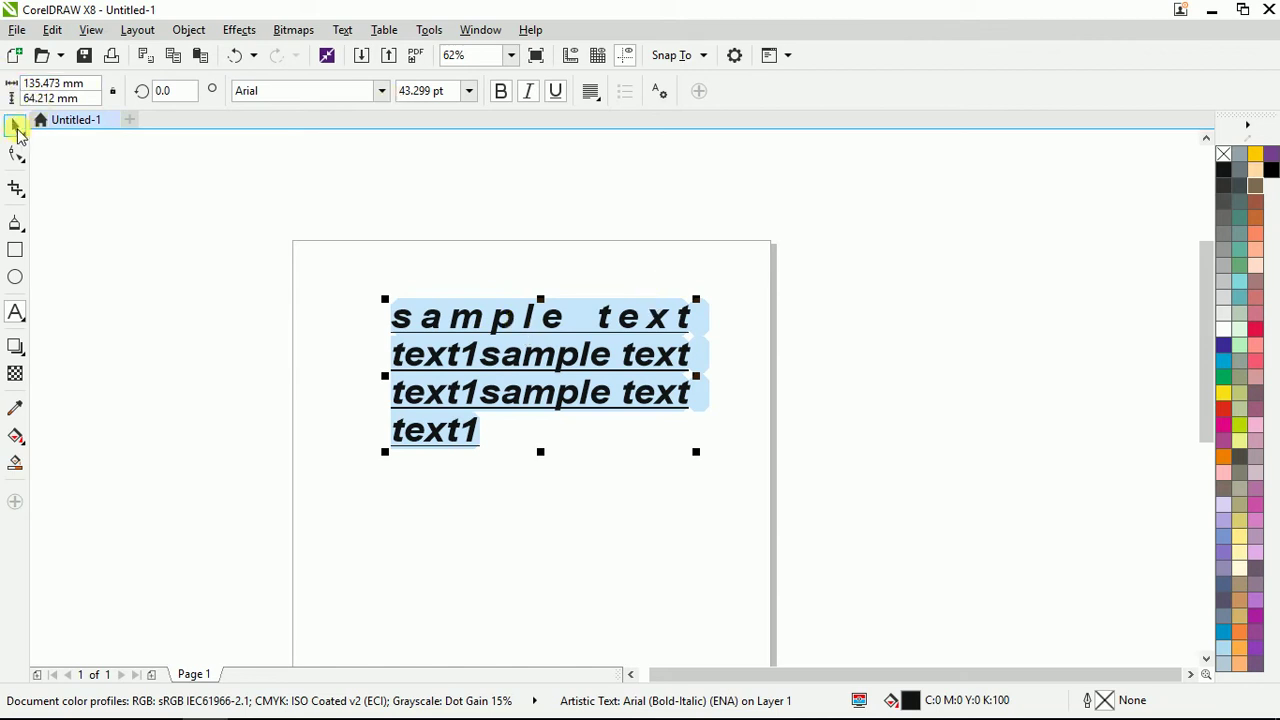
Delete every text line below the first "sample text" line.
click(444, 355)
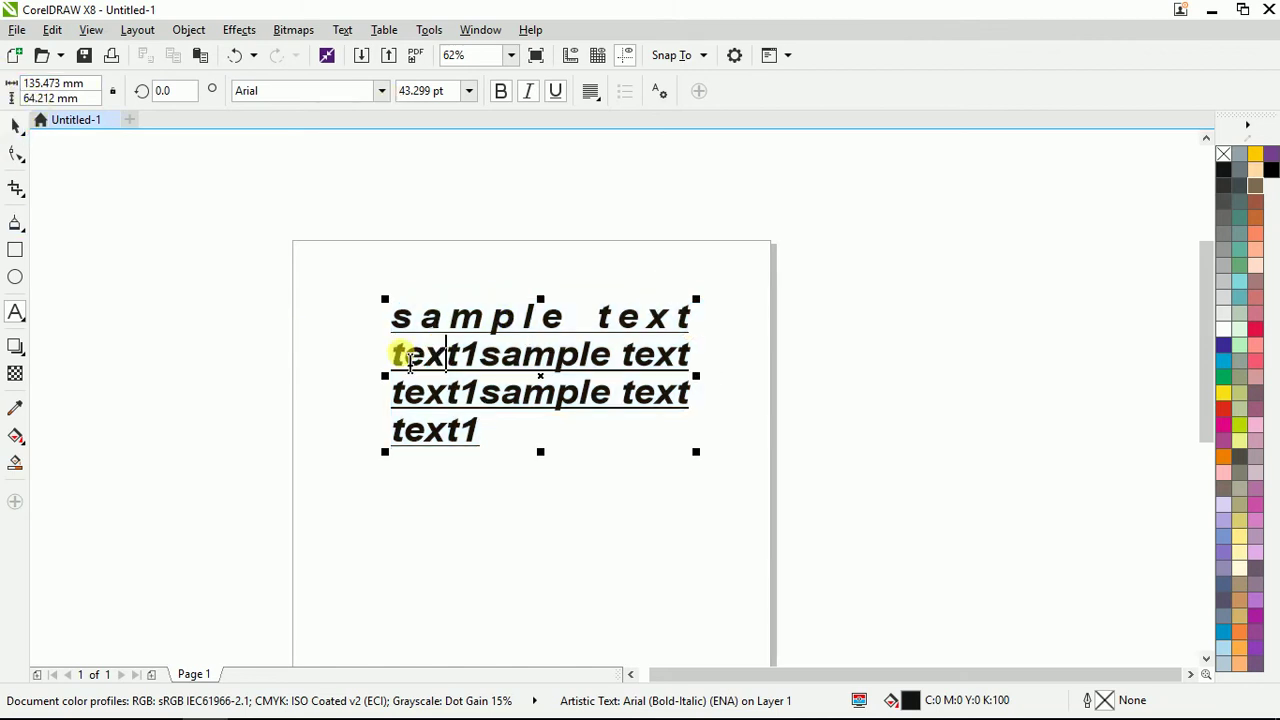
drag(397, 350, 494, 453)
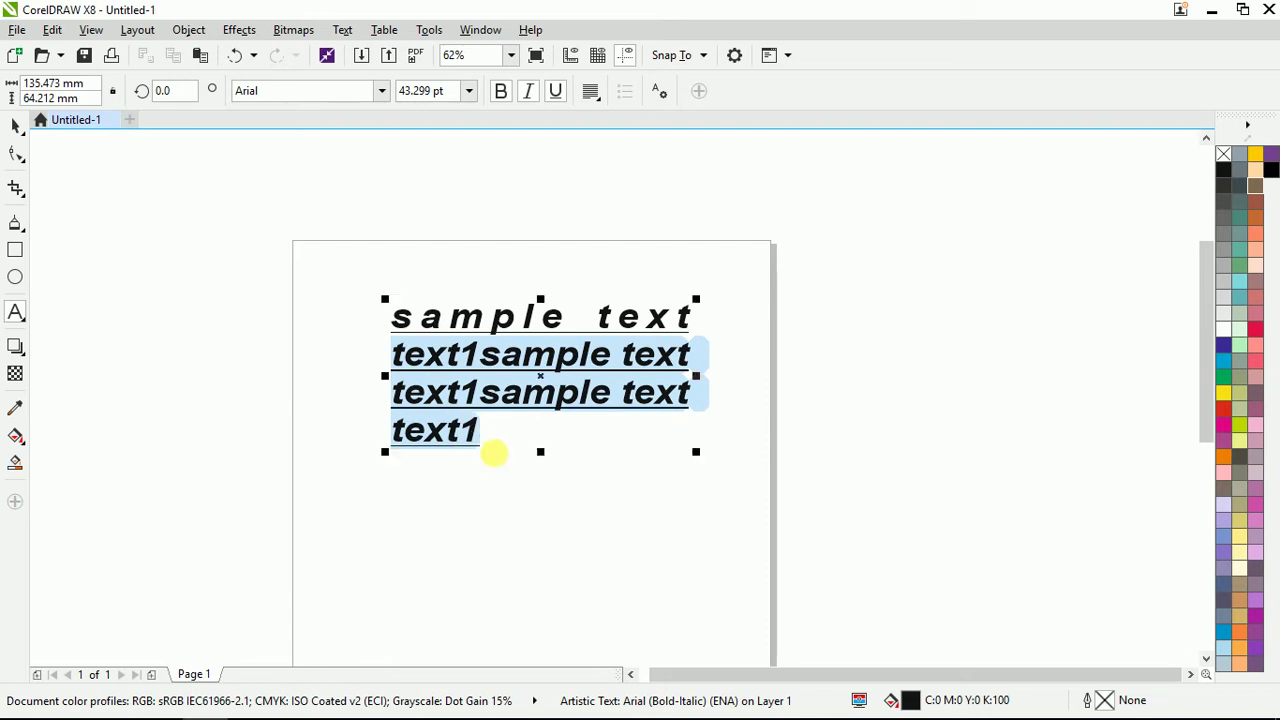
key(BackSpace)
key(BackSpace)
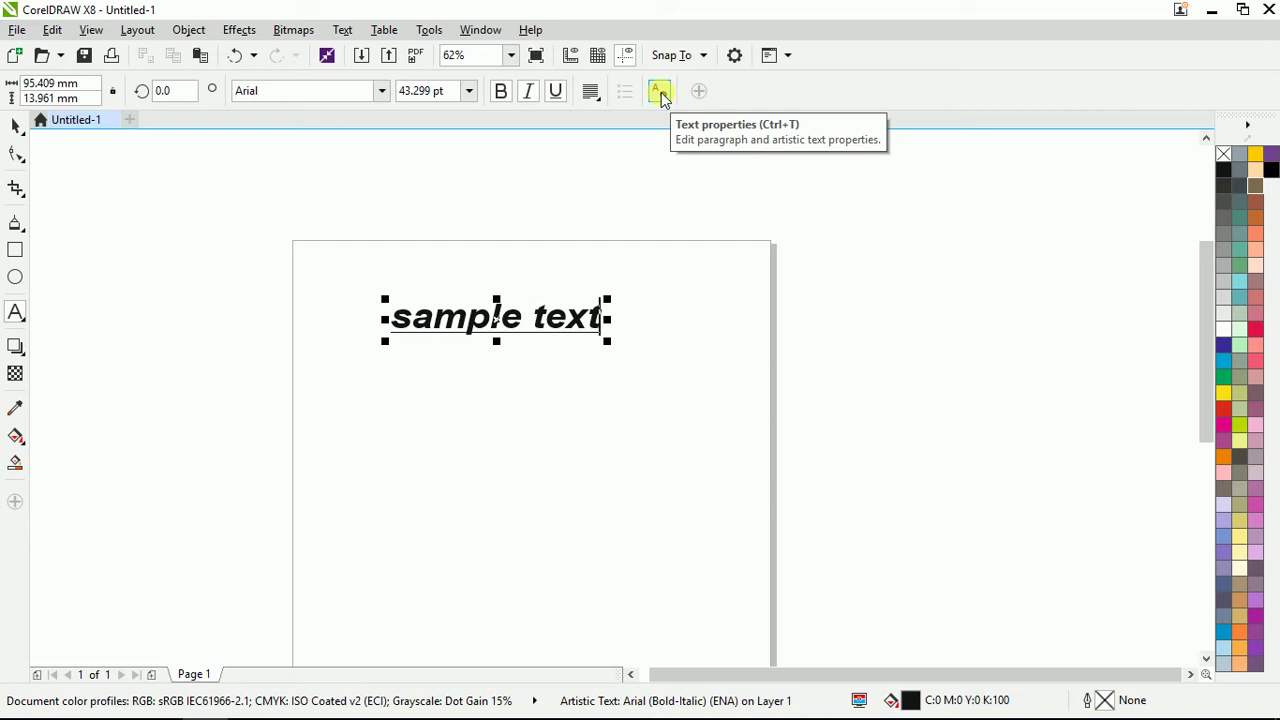
Open Text Properties for the sample text and go through its Paragraph, Frame and Character sections.
click(660, 92)
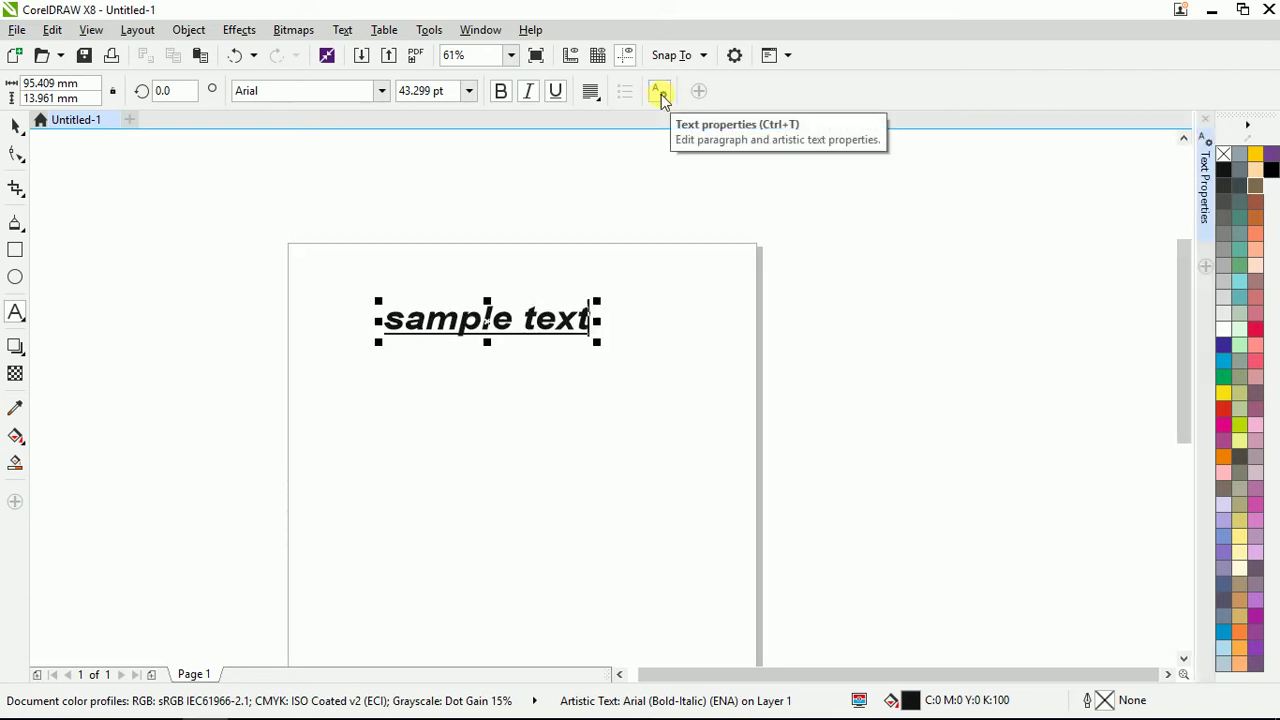
click(1202, 172)
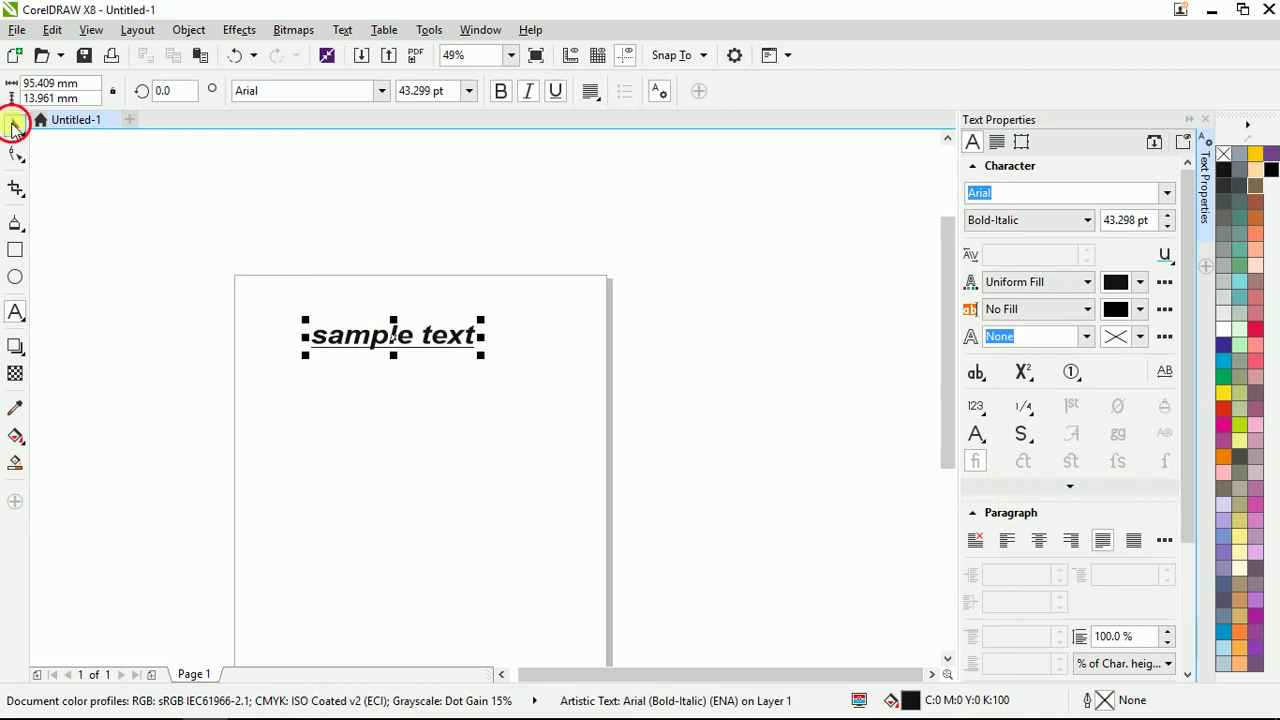
scroll(303, 354, up, 2)
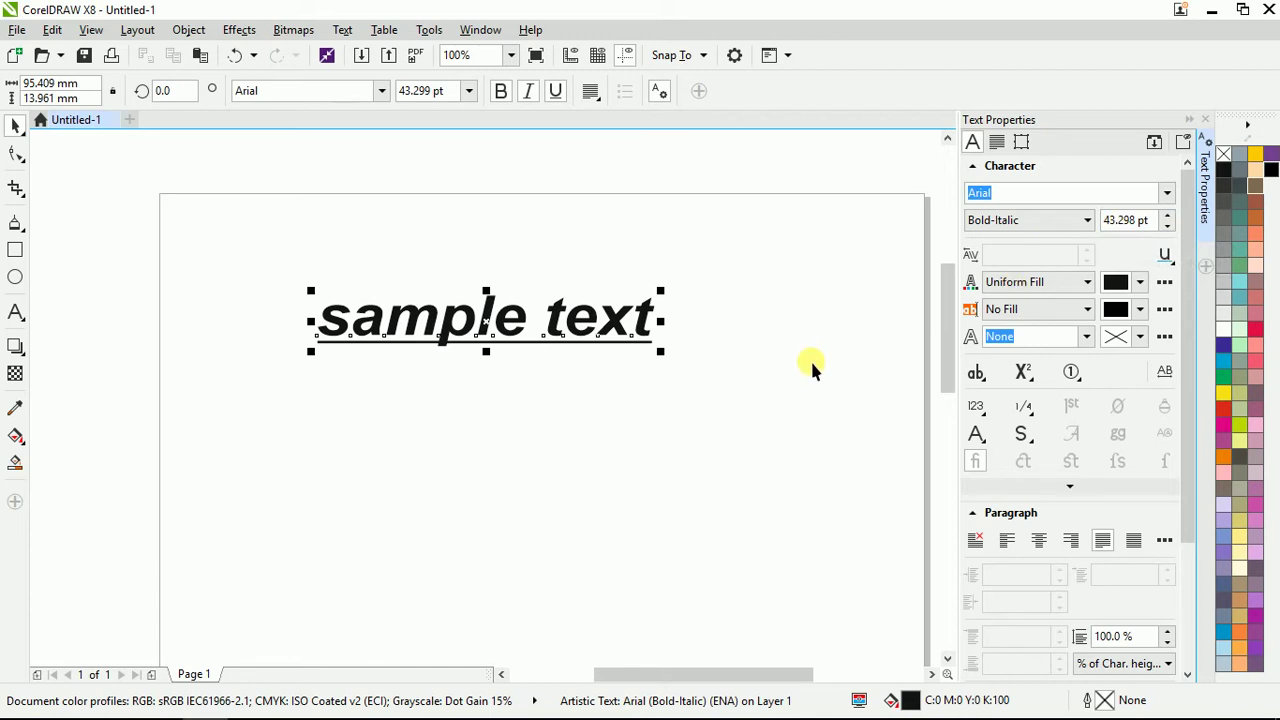
click(997, 141)
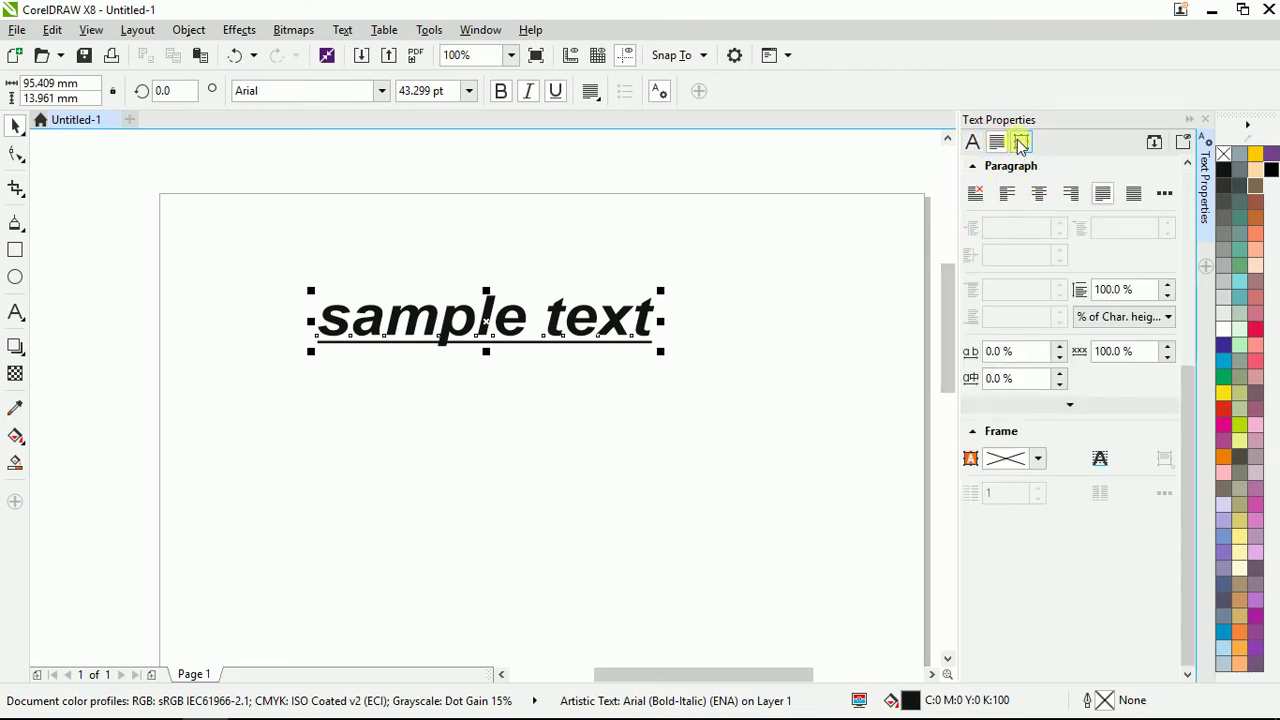
click(1020, 142)
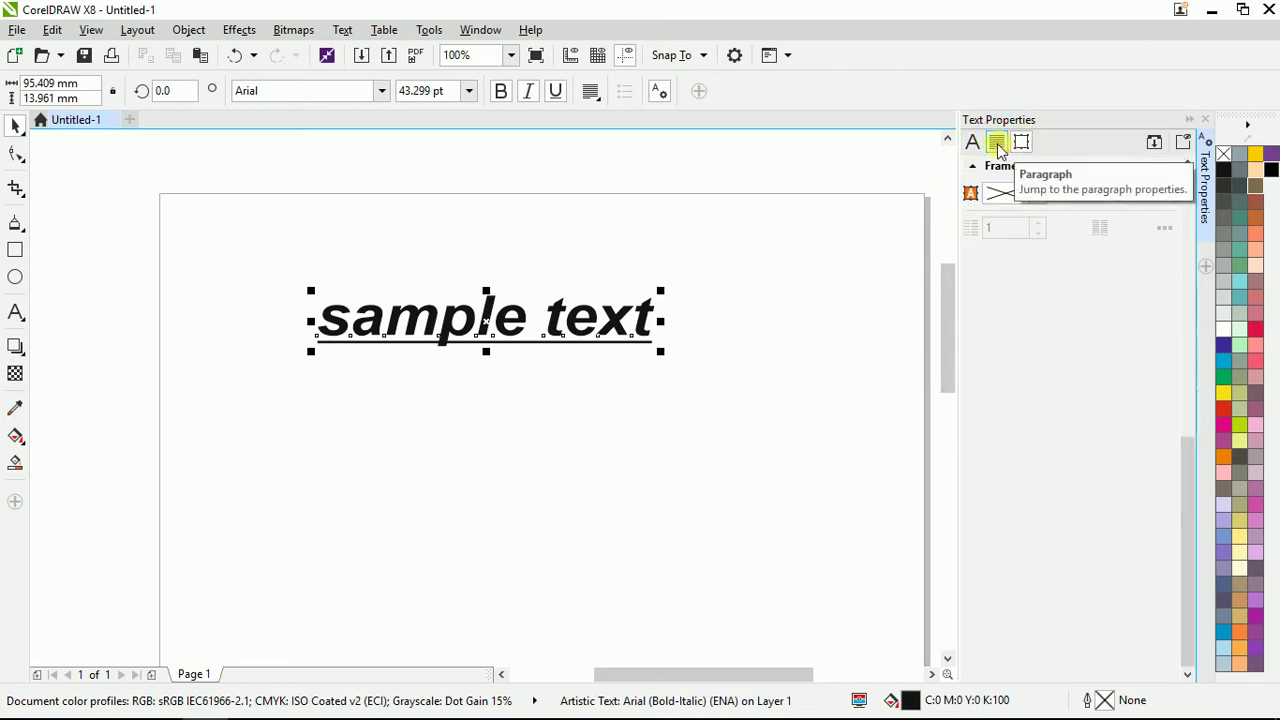
click(997, 141)
click(975, 143)
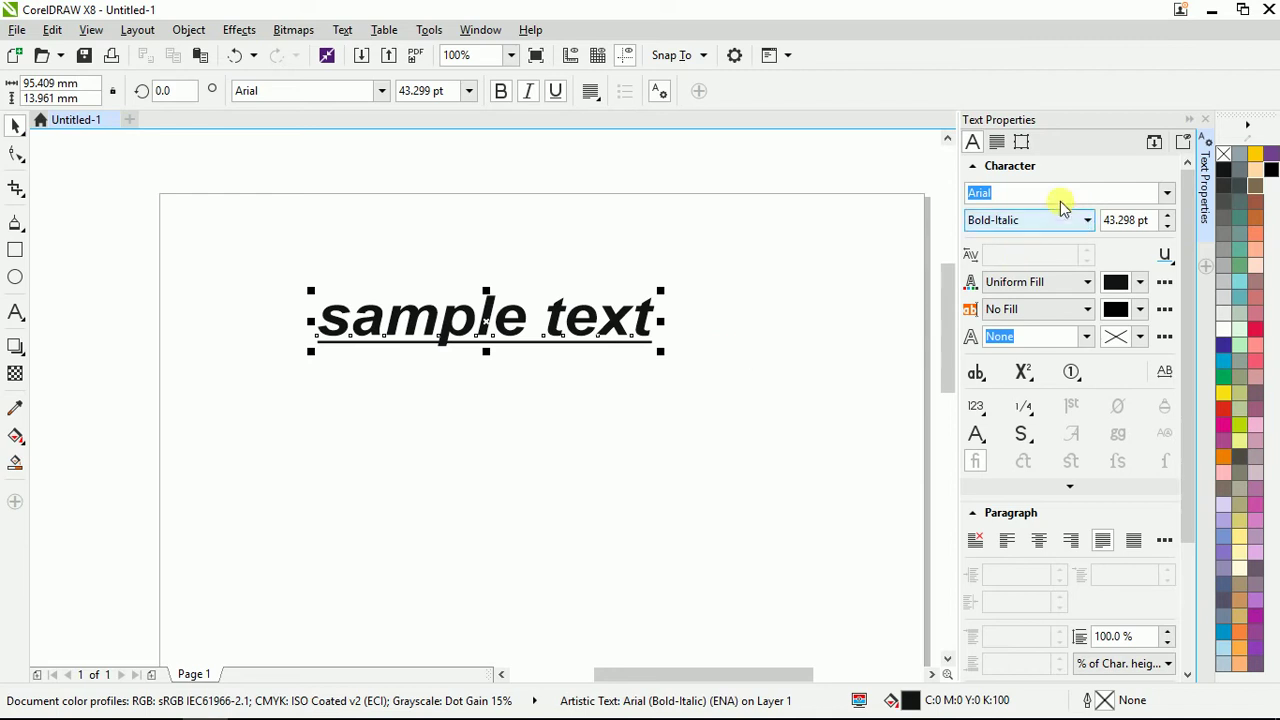
Change the sample text's font to Harabara in the character properties.
click(1168, 193)
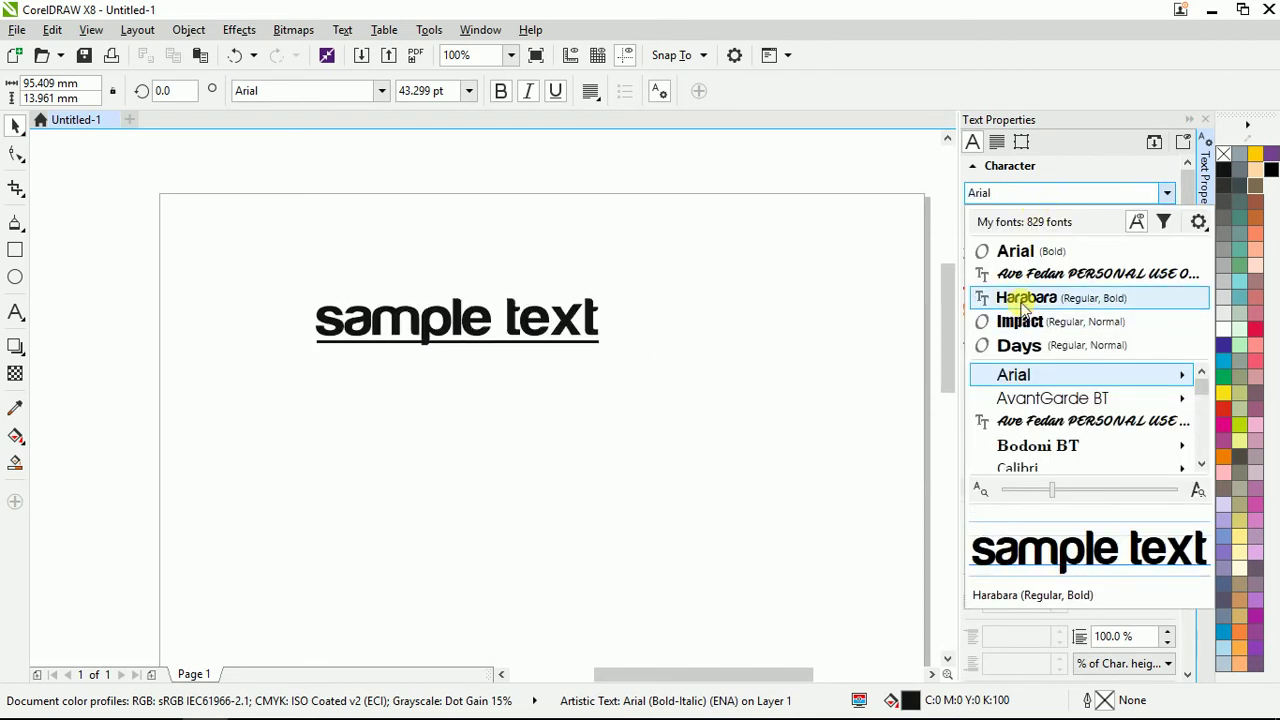
click(1023, 300)
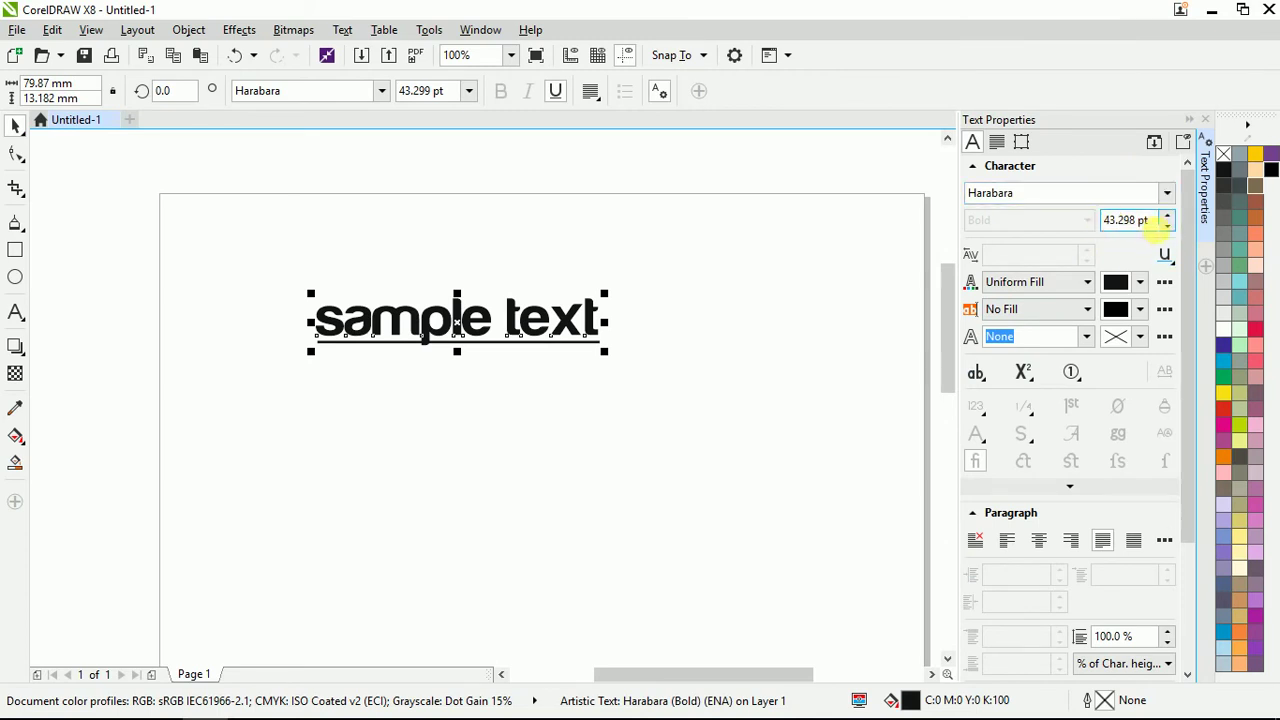
click(1120, 221)
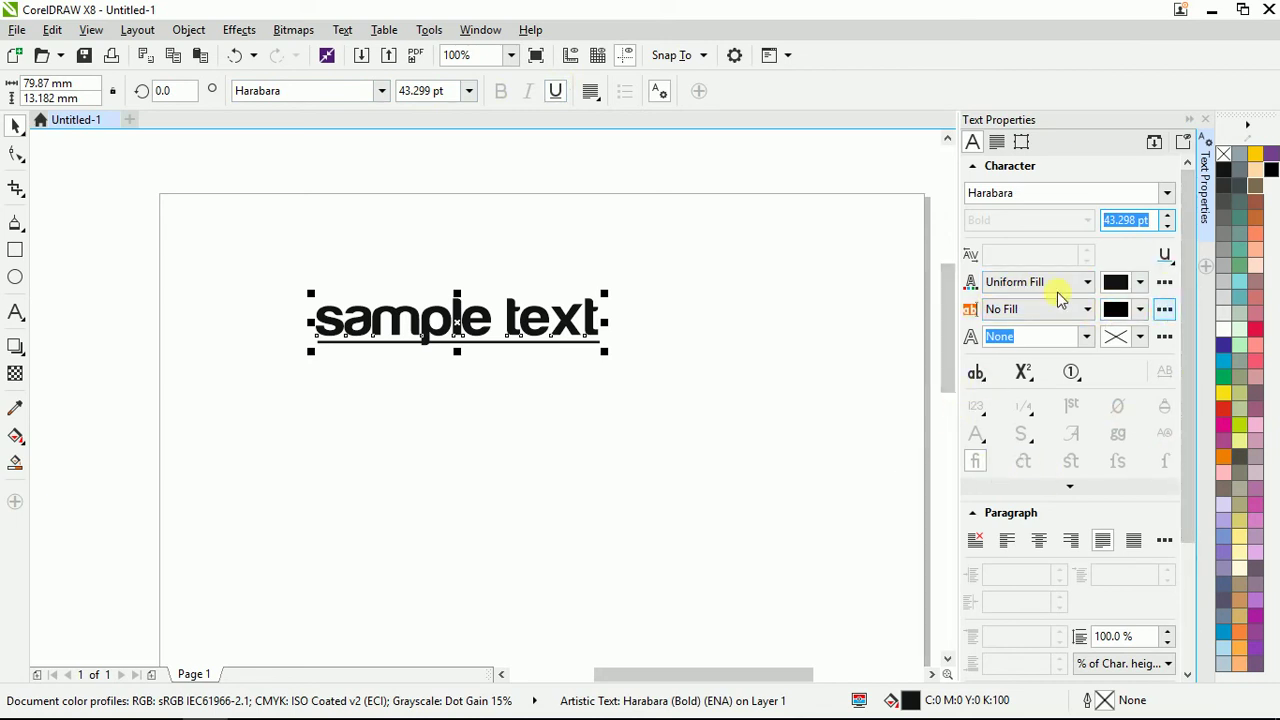
click(1134, 220)
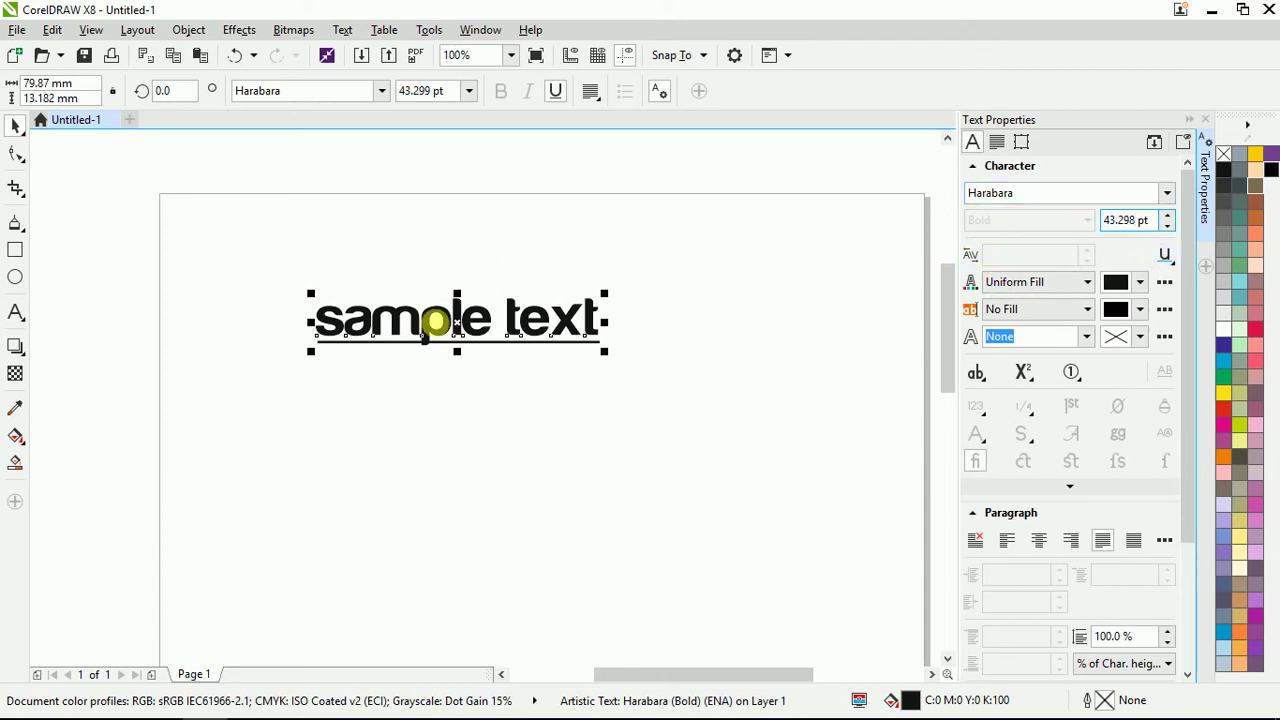
Select all characters of the sample text and try different range kerning amounts, ending at 5%.
click(437, 324)
click(428, 323)
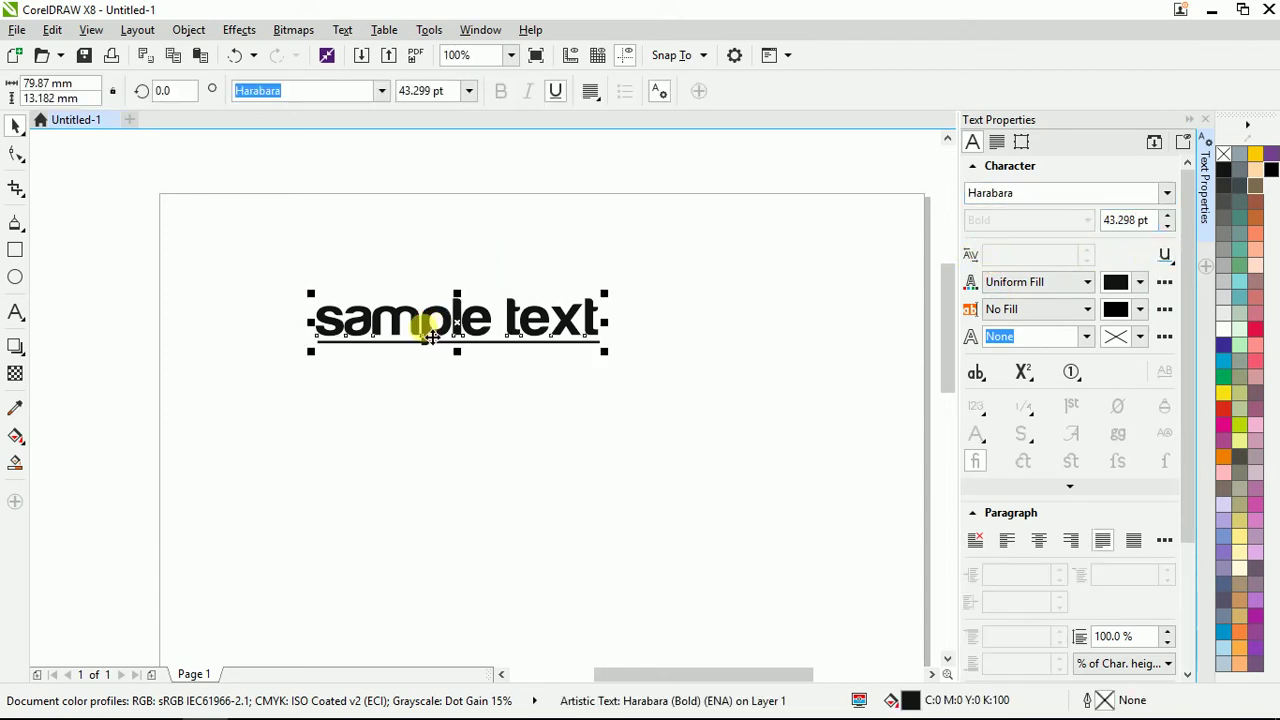
click(421, 326)
click(423, 335)
double_click(428, 350)
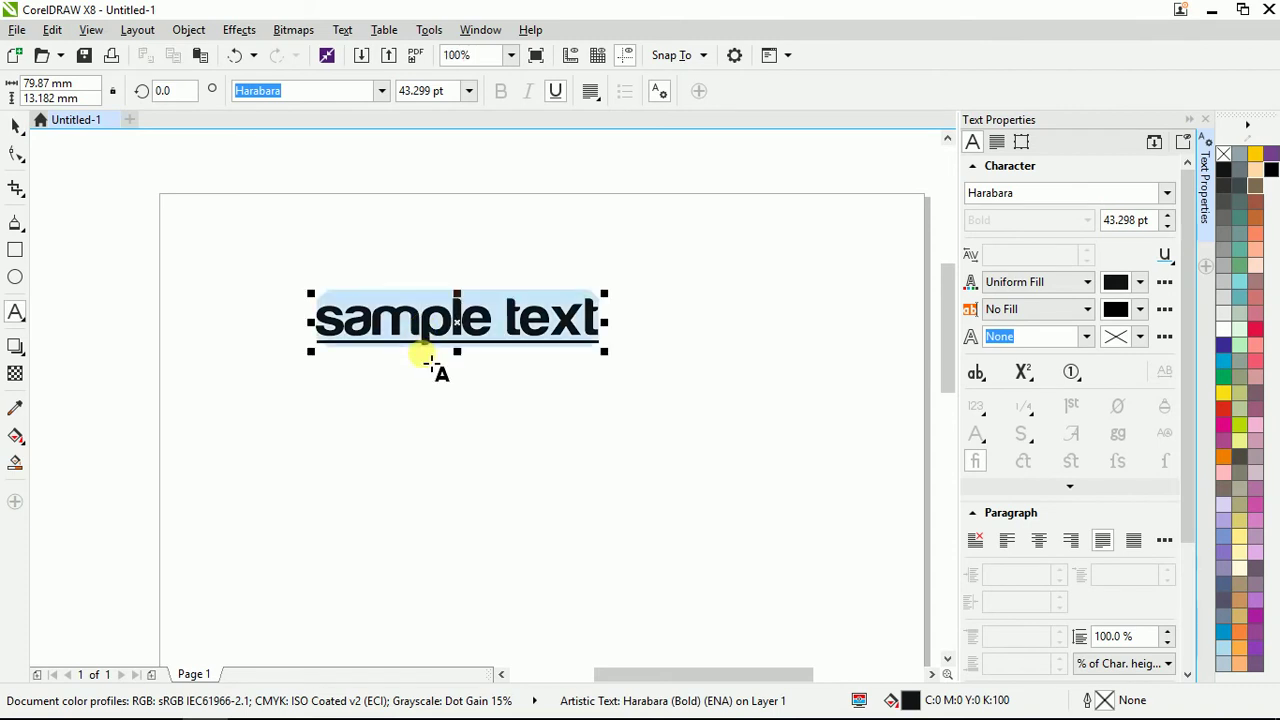
click(425, 342)
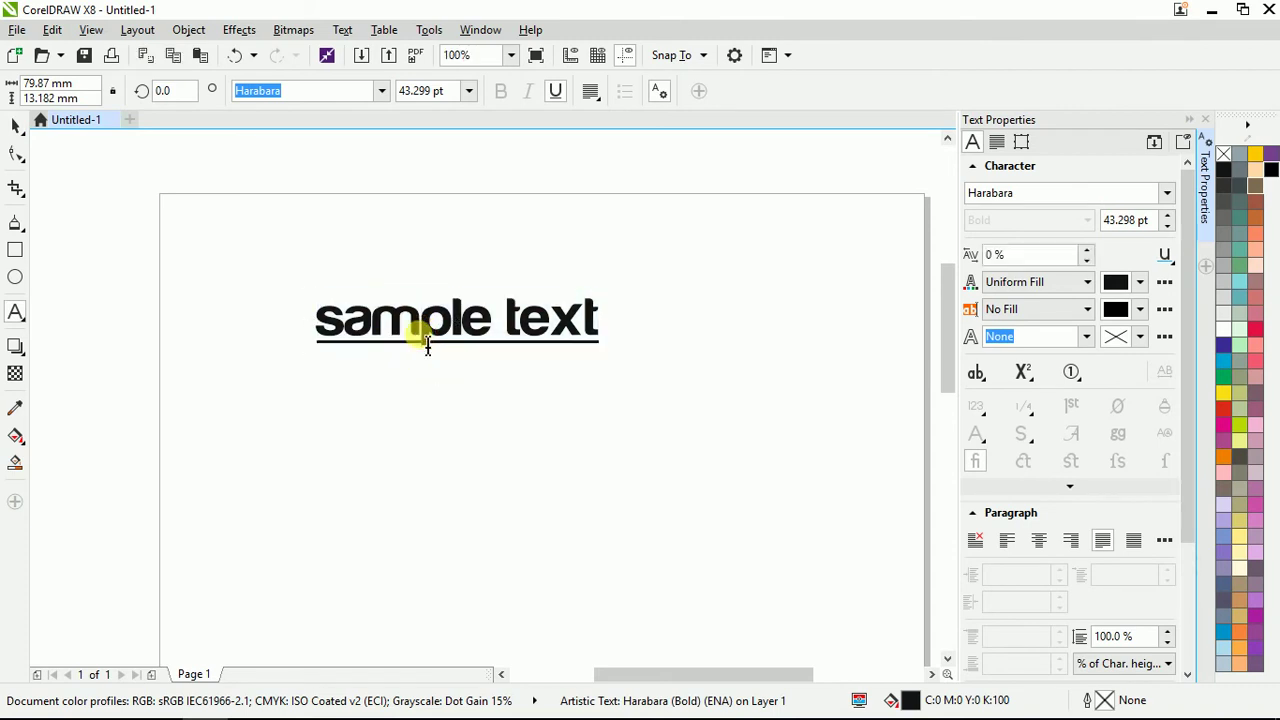
double_click(427, 344)
key(ctrl+a)
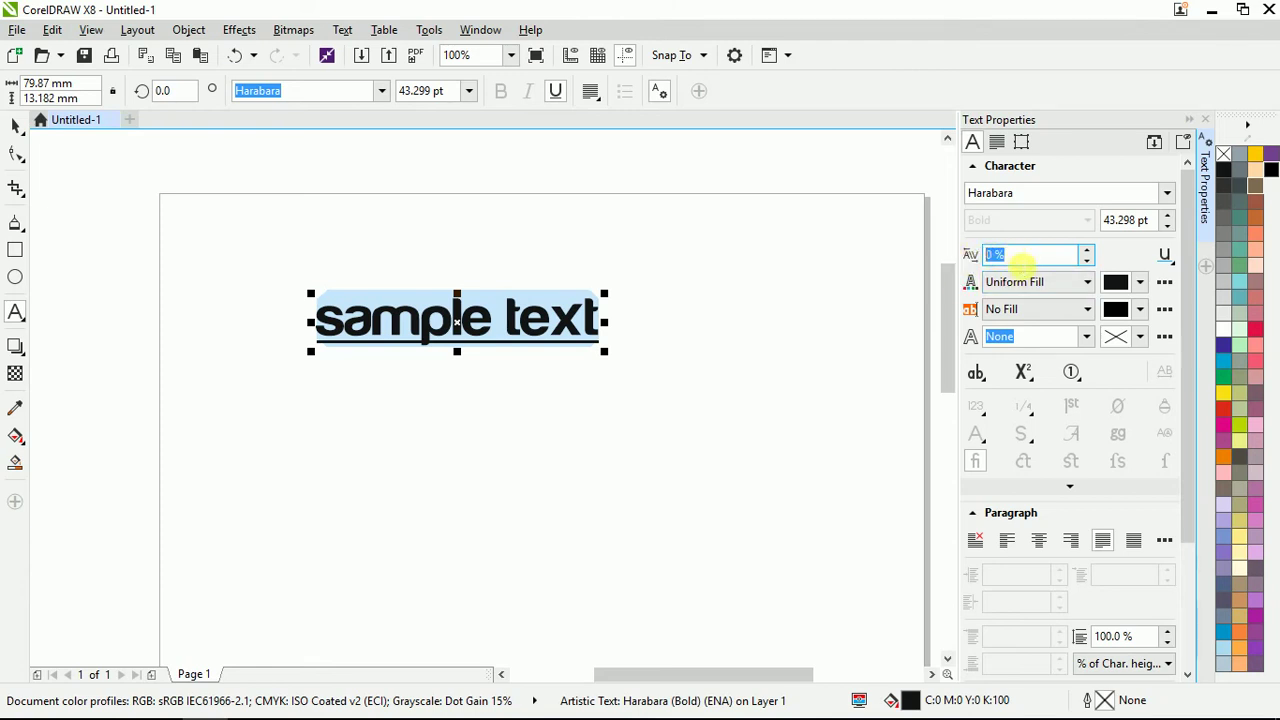
drag(1087, 251, 1087, 260)
click(1087, 260)
click(1087, 256)
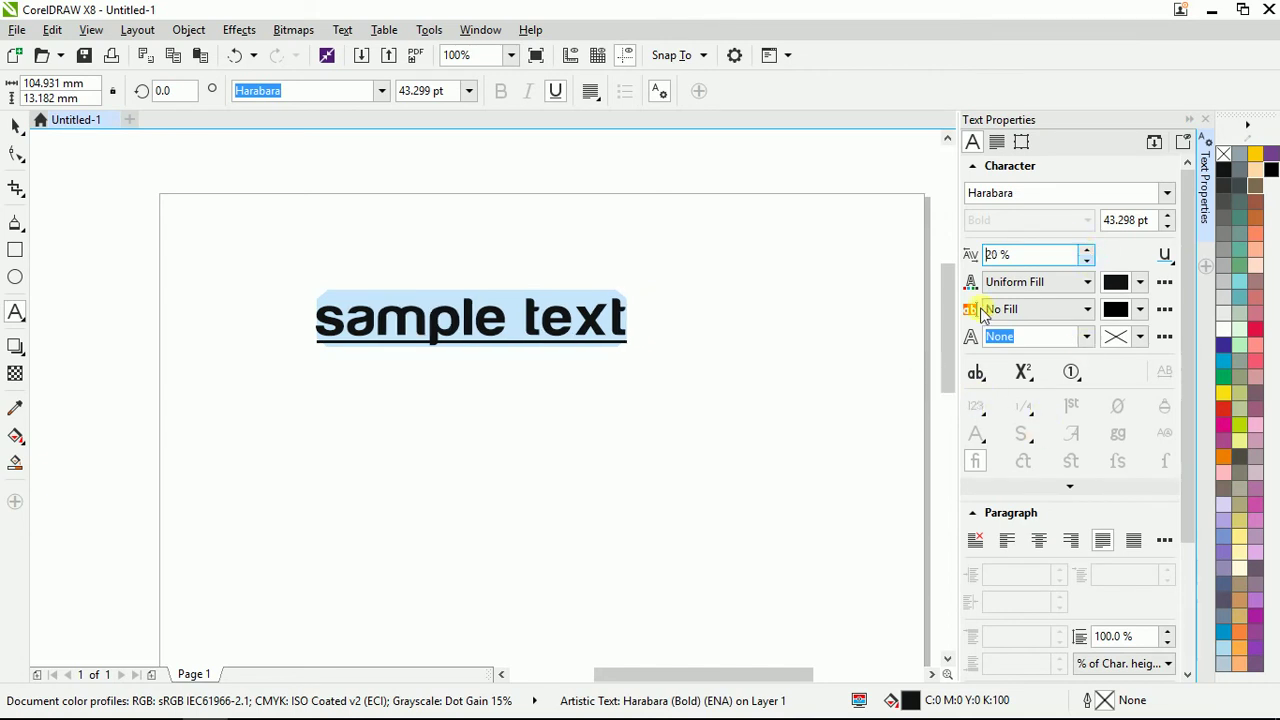
drag(1086, 250, 1087, 260)
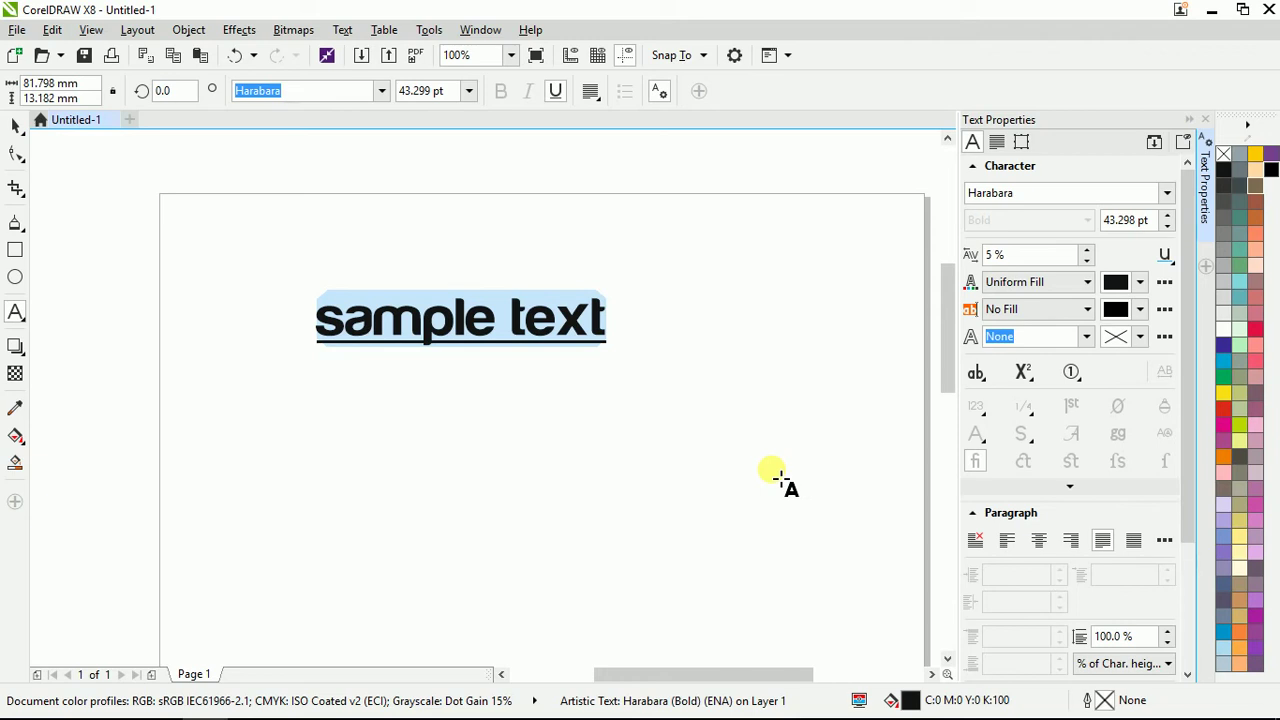
Increase the range kerning of the selected sample text to 35%.
key(Up)
key(Up)
key(Up)
key(Up)
key(Up)
key(Up)
key(Up)
key(Up)
key(Up)
key(Up)
key(Up)
key(Up)
key(Up)
key(Up)
key(Up)
key(Up)
key(Up)
key(Up)
key(Up)
key(Up)
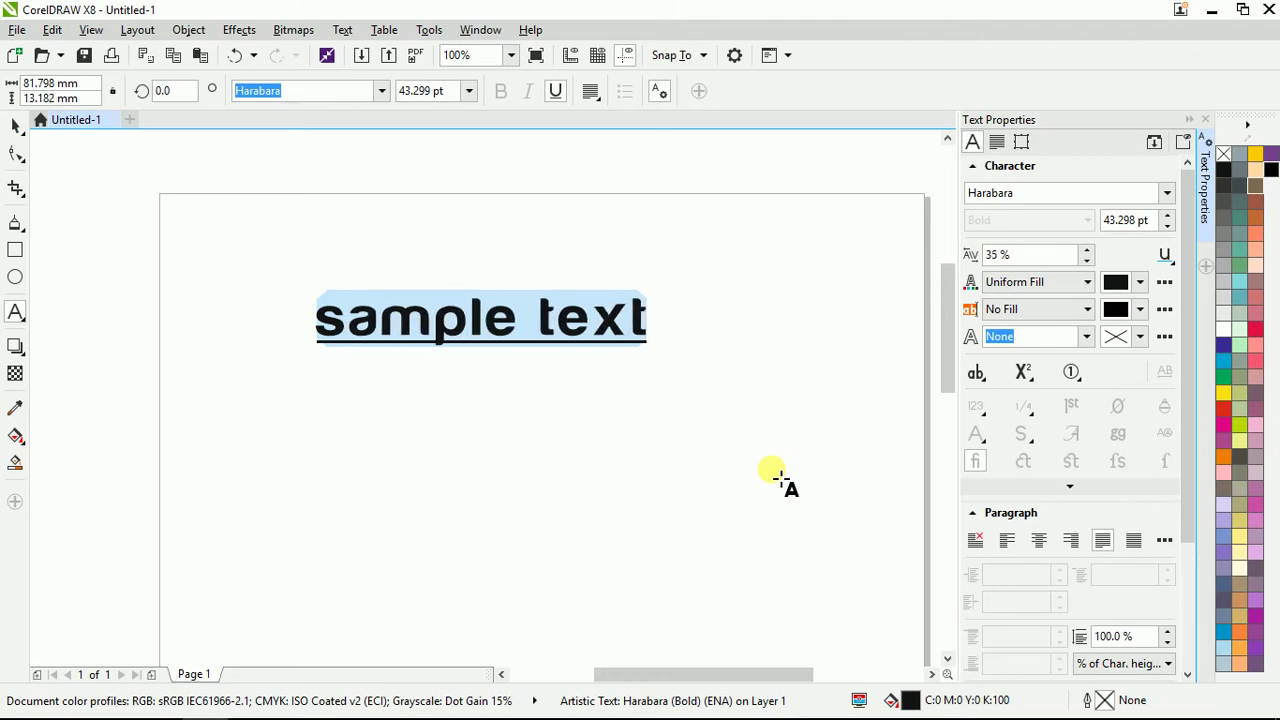
Reduce the range kerning of the selected sample text to 15%.
key(Down)
key(Down)
key(Down)
key(Down)
key(Down)
key(Down)
key(Down)
key(Down)
key(Down)
key(Down)
key(Down)
key(Down)
key(Down)
key(Down)
key(Down)
key(Down)
key(Down)
key(Down)
key(Down)
key(Down)
key(Up)
key(Up)
key(Up)
key(Up)
key(Up)
key(Up)
key(Up)
key(Up)
key(Up)
key(Up)
key(Up)
key(Up)
key(Up)
key(Up)
key(Up)
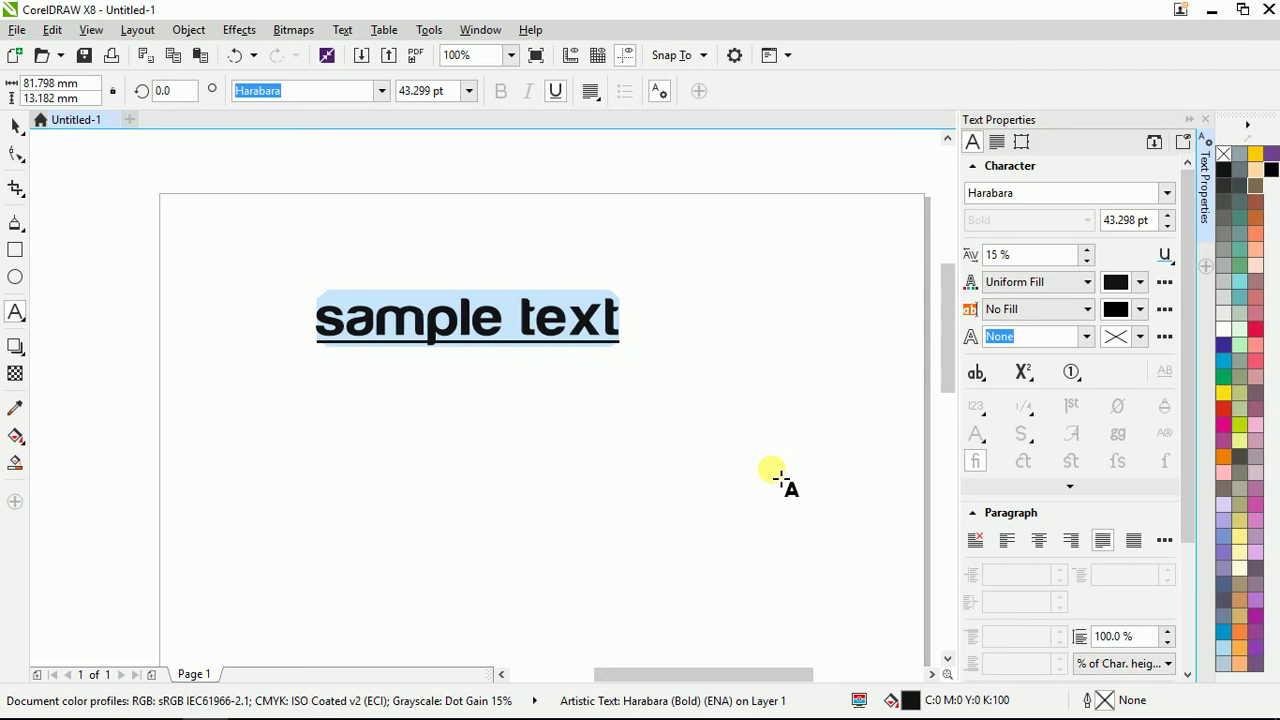
Widen the spacing of the selected sample text by raising its range kerning to 85%.
key(Up)
key(Up)
key(Up)
key(Up)
key(Up)
key(Up)
key(Up)
key(Up)
key(Up)
key(Up)
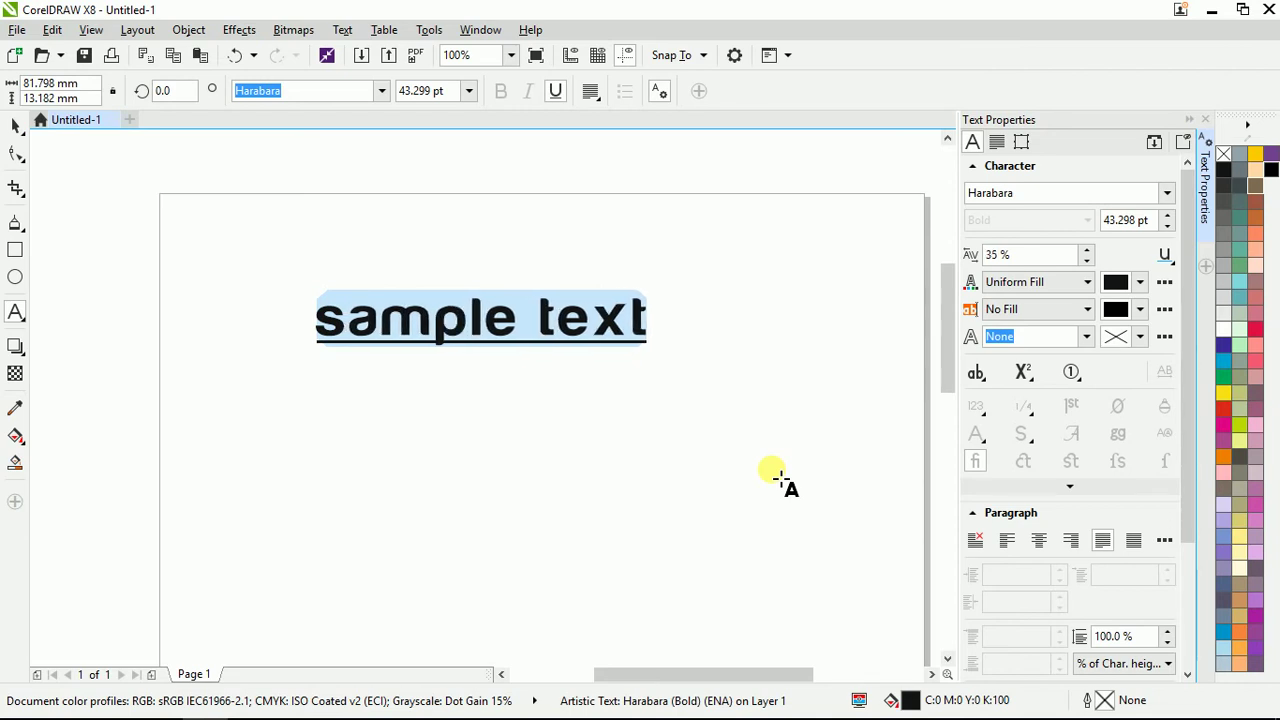
key(Up)
key(Up)
key(Up)
key(Up)
key(Up)
key(Up)
key(Up)
key(Up)
key(Up)
key(Up)
key(Up)
key(Up)
key(Up)
key(Up)
key(Up)
key(Up)
key(Up)
key(Up)
key(Up)
key(Up)
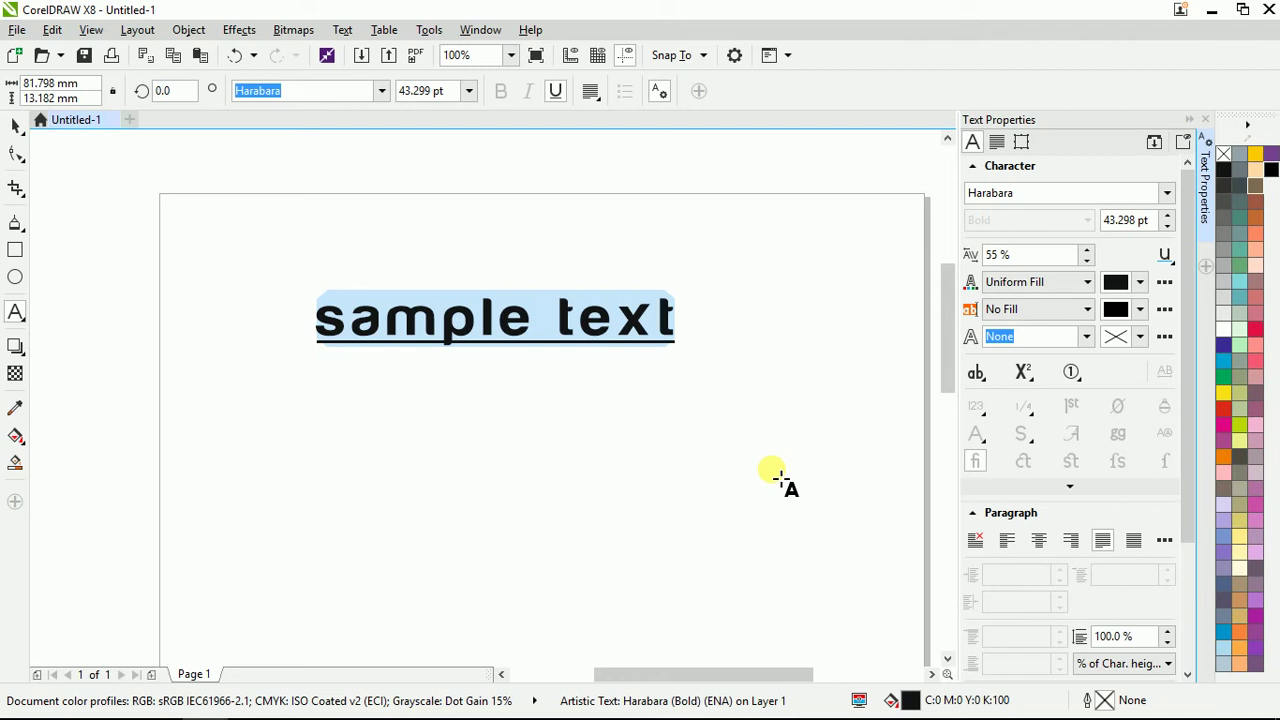
key(Up)
key(Up)
key(Up)
key(Up)
key(Up)
key(Up)
key(Up)
key(Up)
key(Up)
key(Up)
key(Up)
key(Up)
key(Up)
key(Up)
key(Up)
key(Up)
key(Up)
key(Up)
key(Up)
key(Up)
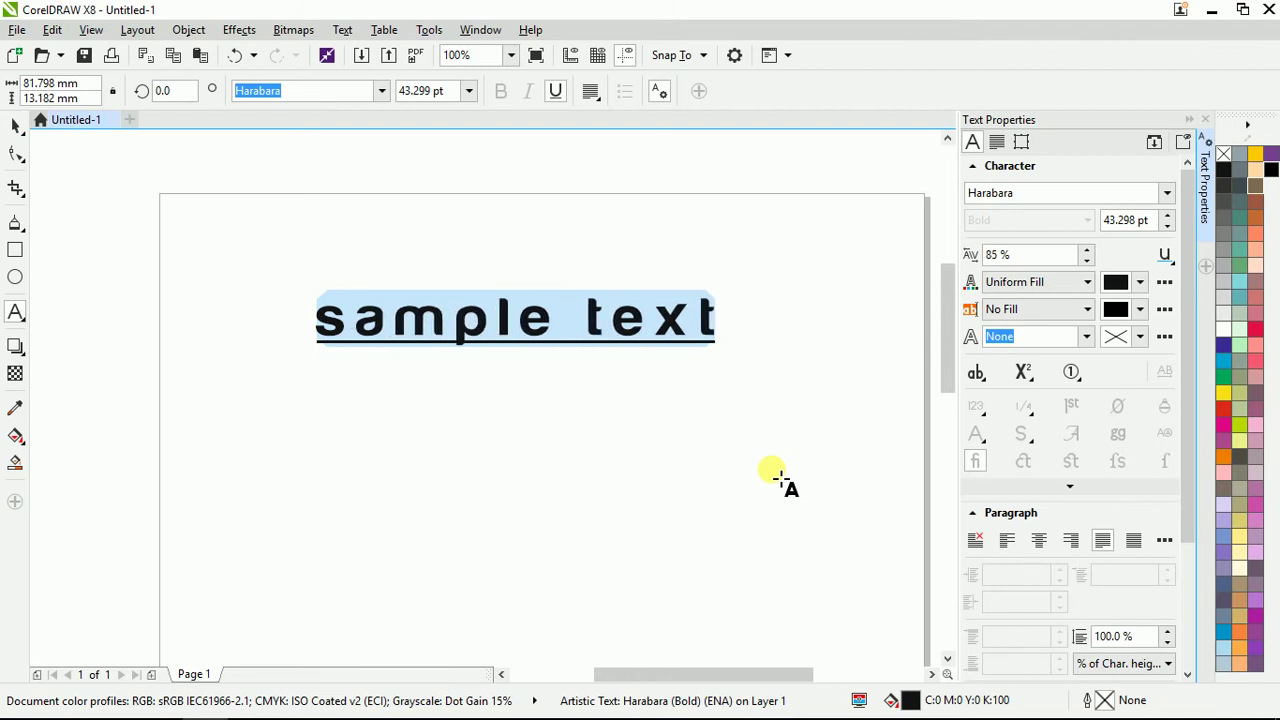
Tighten the selected sample text until its letters overlap by lowering the range kerning to -70%.
key(Down)
key(Down)
key(Down)
key(Down)
key(Down)
key(Down)
key(Down)
key(Down)
key(Down)
key(Down)
key(Down)
key(Down)
key(Down)
key(Down)
key(Down)
key(Down)
key(Down)
key(Down)
key(Down)
key(Down)
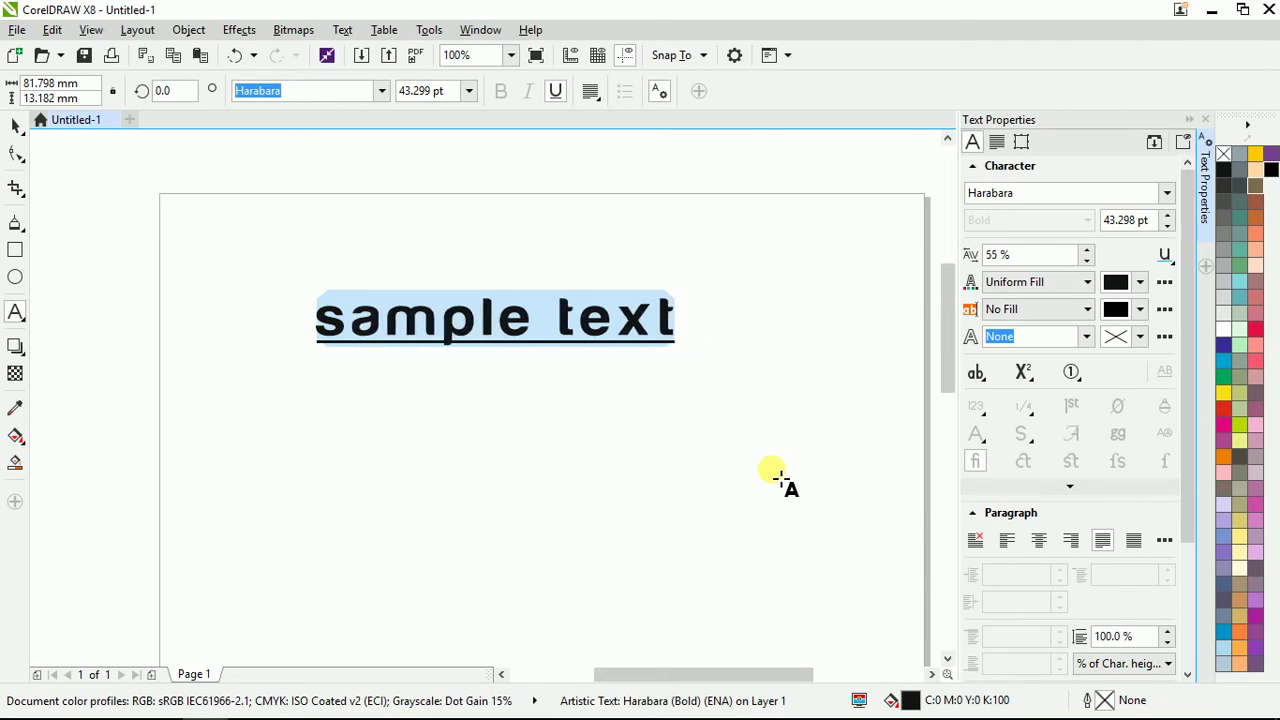
key(Down)
key(Down)
key(Down)
key(Down)
key(Down)
key(Down)
key(Down)
key(Down)
key(Down)
key(Down)
key(Down)
key(Down)
key(Down)
key(Down)
key(Down)
key(Down)
key(Down)
key(Down)
key(Down)
key(Down)
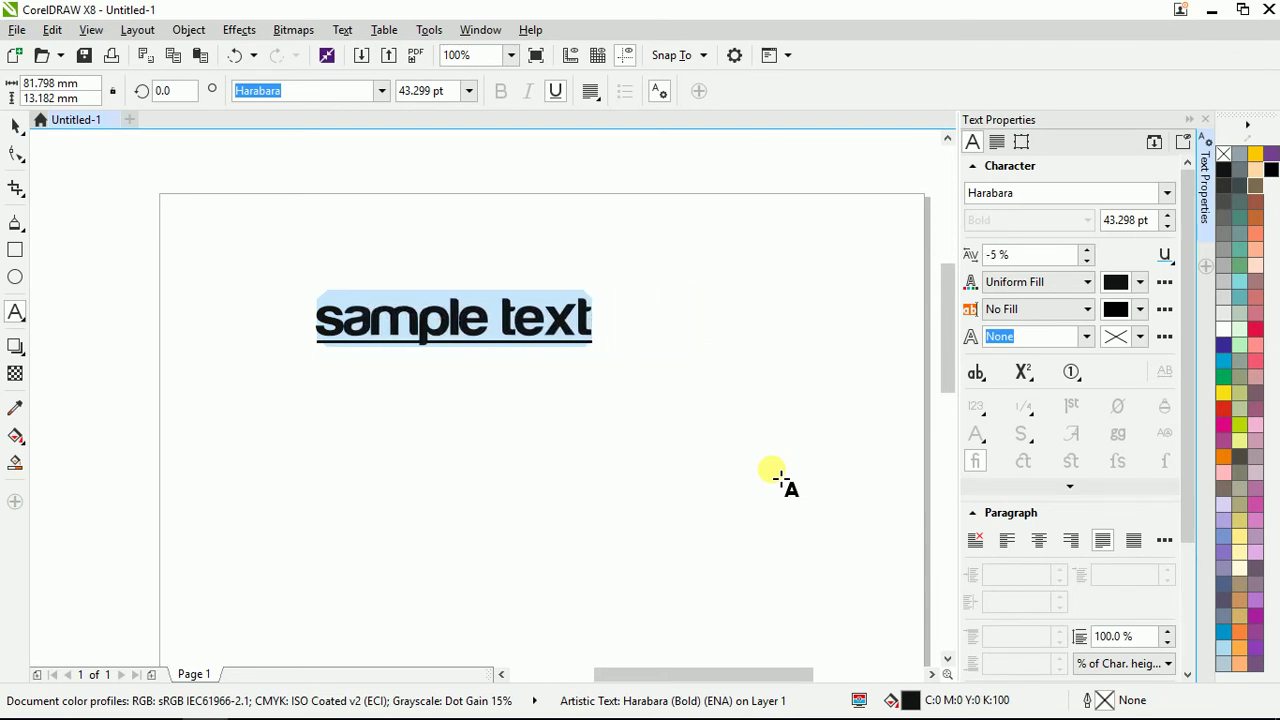
key(Down)
key(Down)
key(Down)
key(Down)
key(Down)
key(Down)
key(Down)
key(Down)
key(Down)
key(Down)
key(Down)
key(Down)
key(Down)
key(Down)
key(Down)
key(Down)
key(Down)
key(Down)
key(Down)
key(Down)
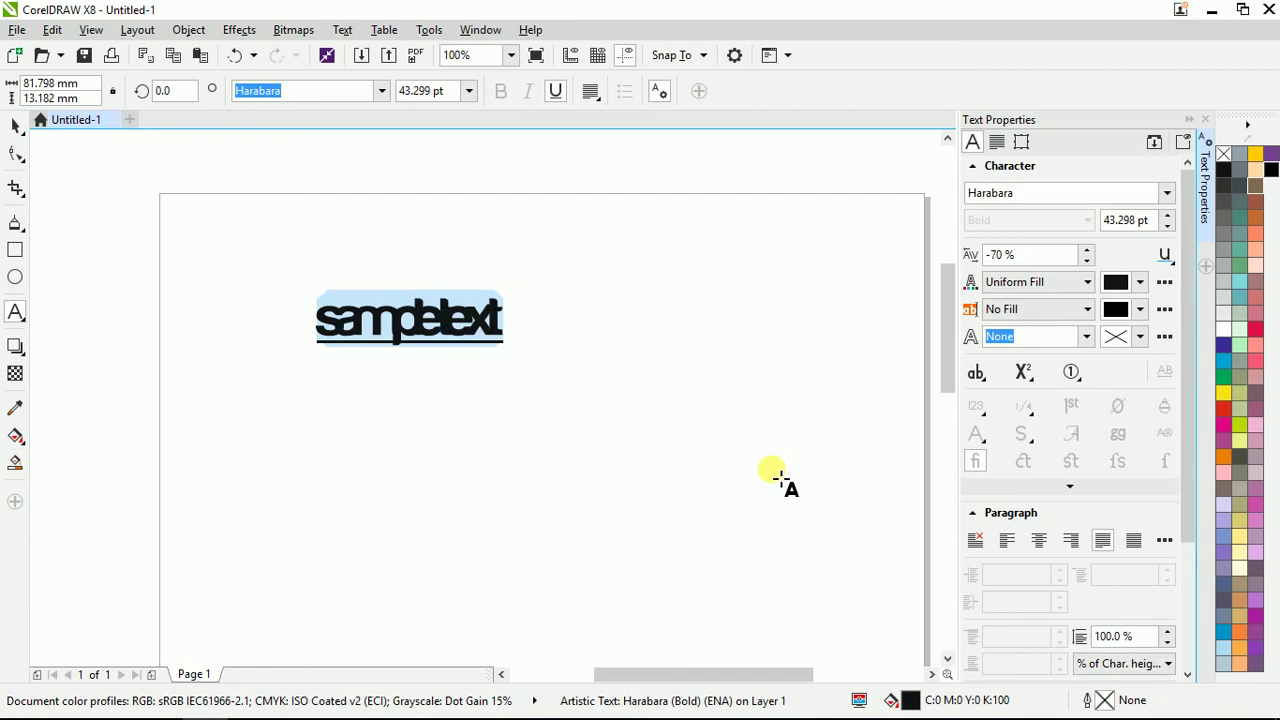
Loosen the spacing of the selected sample text by raising its range kerning to 15%.
key(Up)
key(Up)
key(Up)
key(Up)
key(Up)
key(Up)
key(Up)
key(Up)
key(Up)
key(Up)
key(Up)
key(Up)
key(Up)
key(Up)
key(Up)
key(Up)
key(Up)
key(Up)
key(Up)
key(Up)
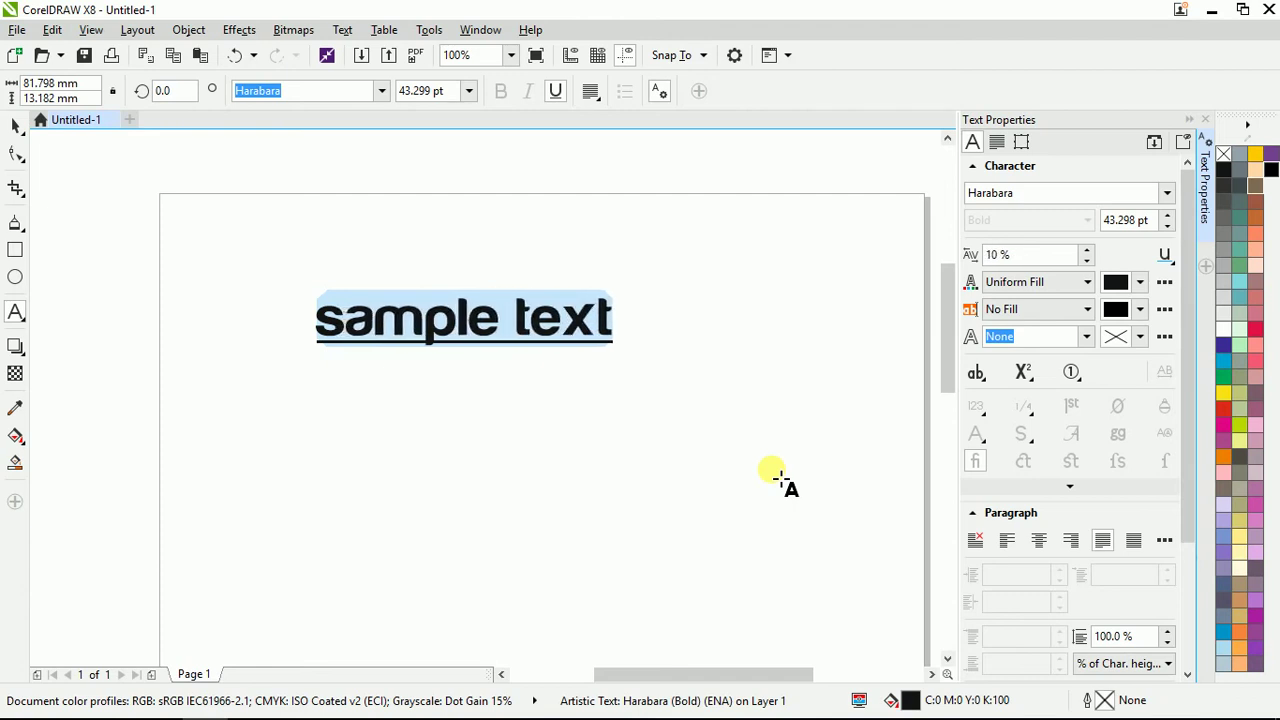
key(Up)
key(Up)
key(Up)
key(Up)
key(Up)
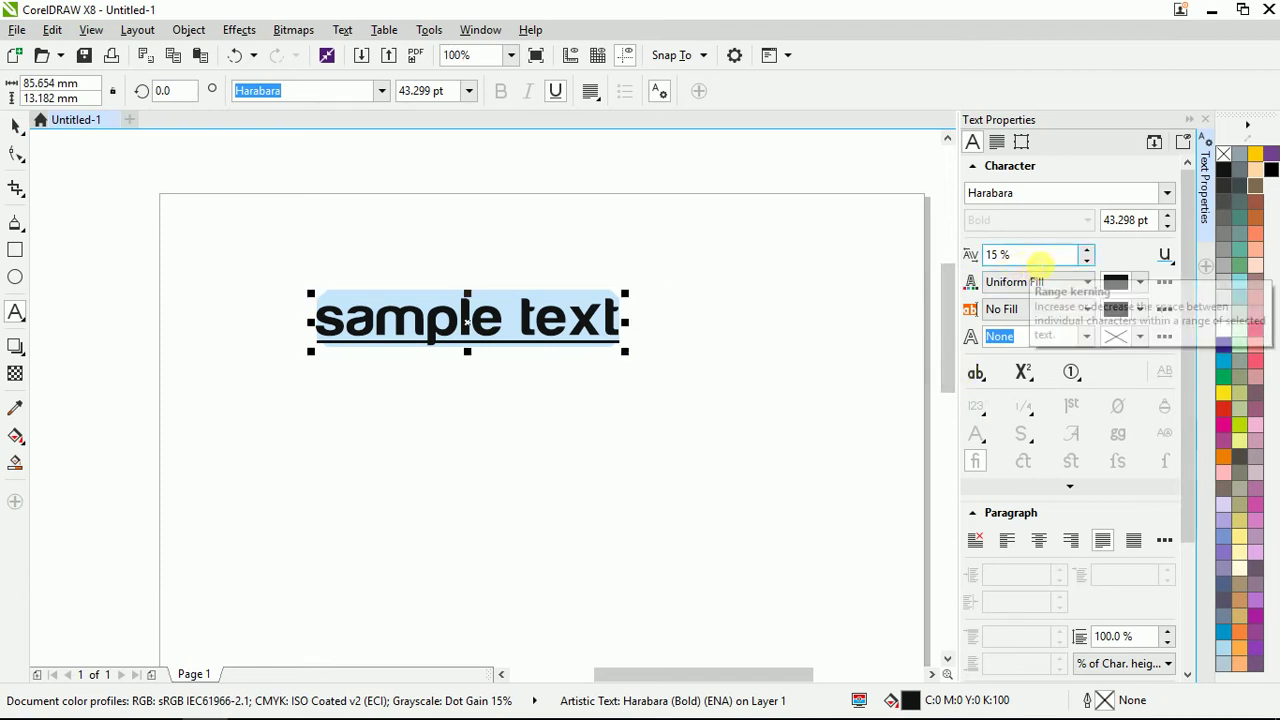
Lower the selected sample text's range kerning to -5% and apply a Single Thin underline.
click(1035, 258)
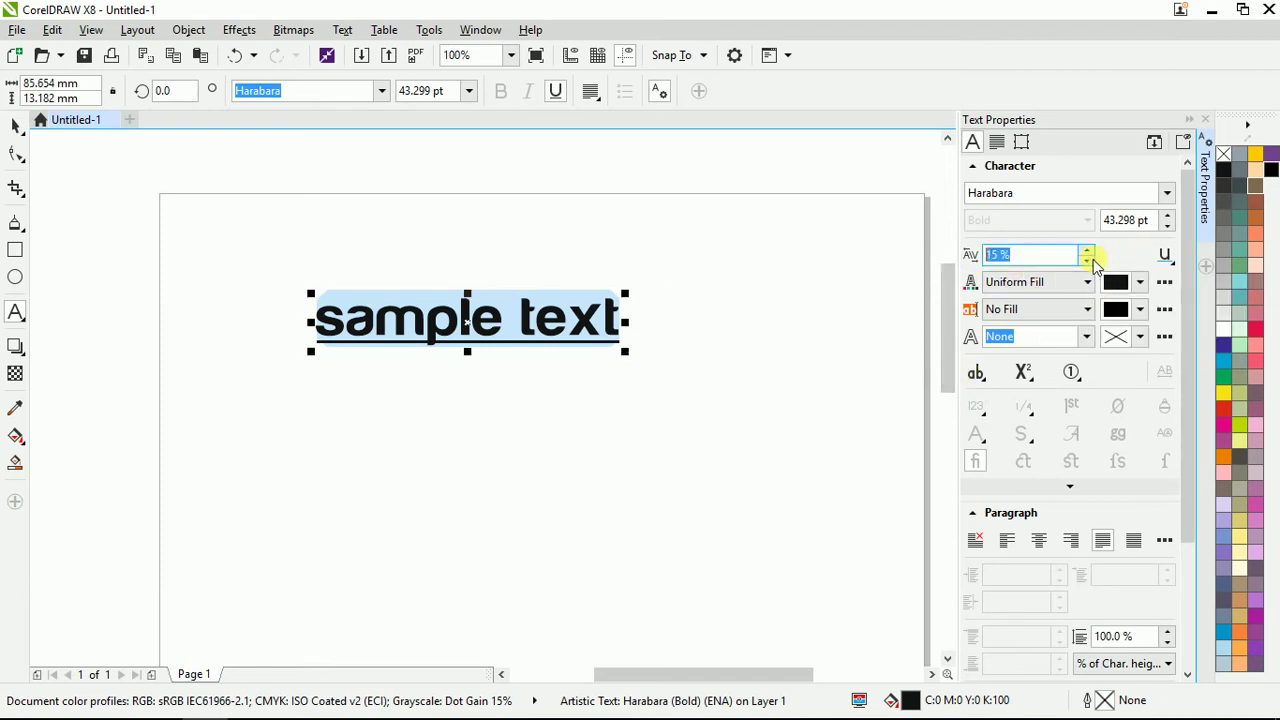
click(1087, 260)
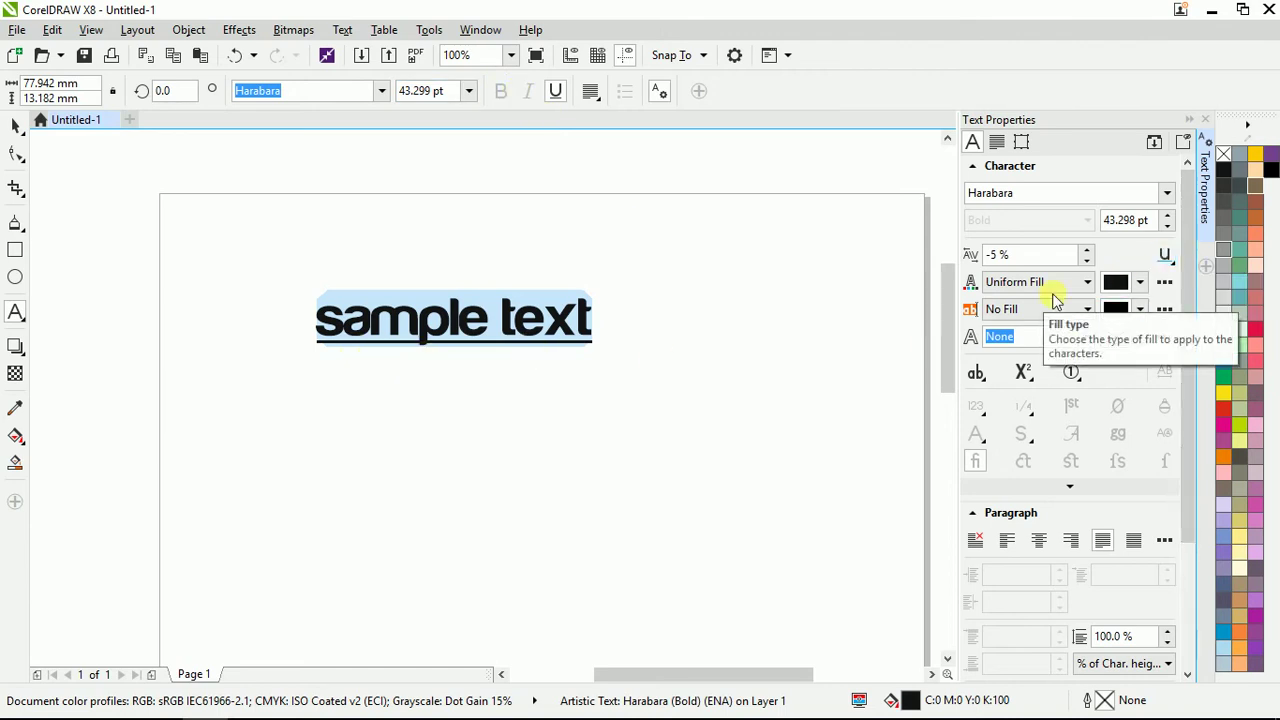
click(1166, 258)
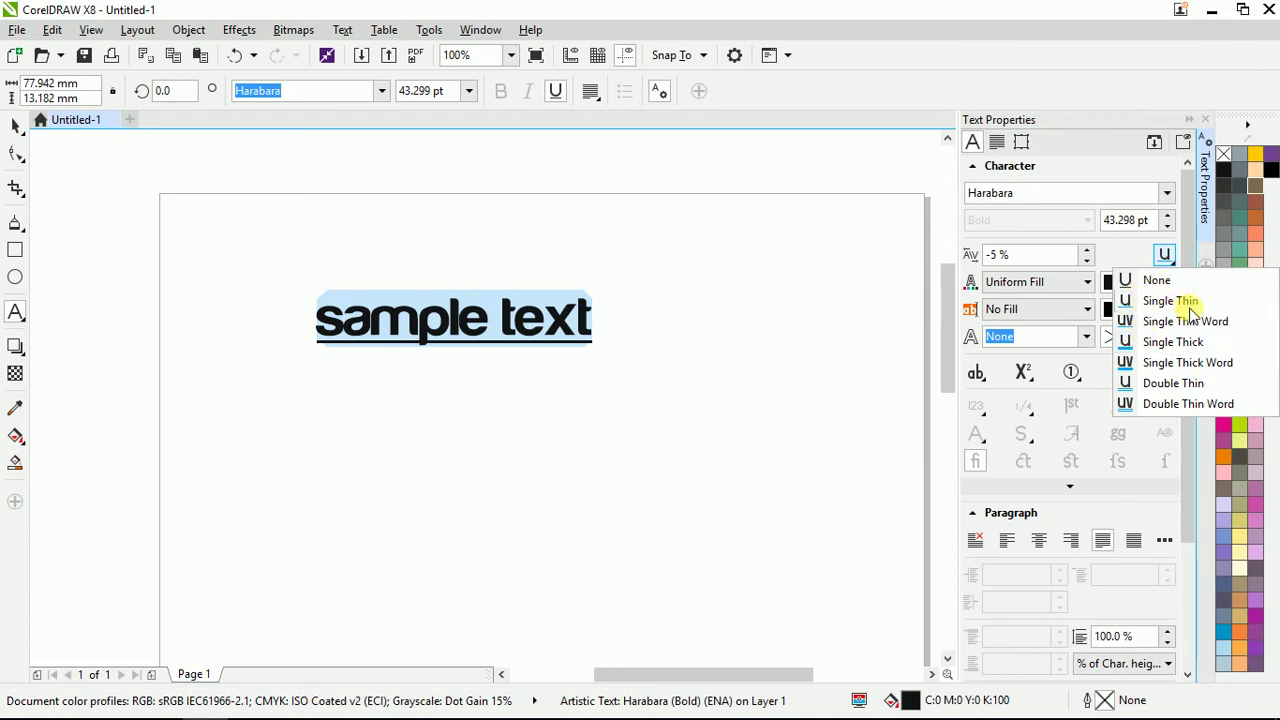
click(1163, 301)
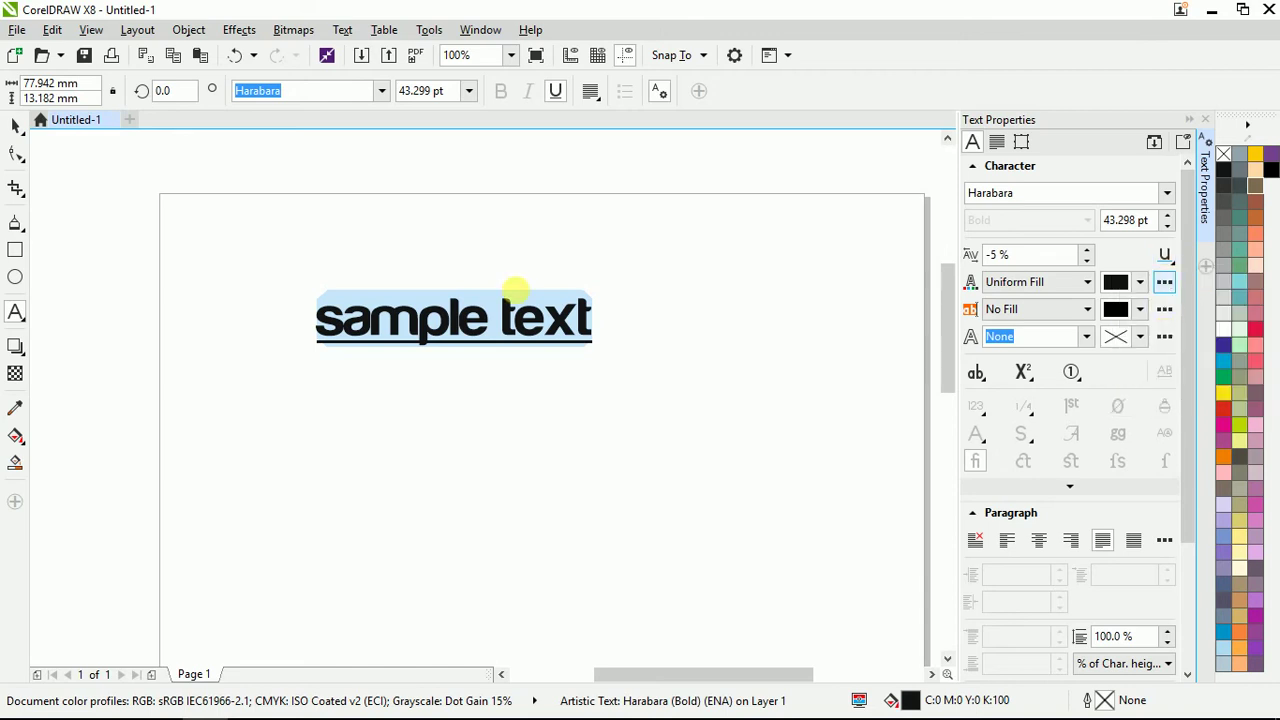
Change the underline of the selected sample text to Single Thin Word.
scroll(423, 325, up, 2)
scroll(403, 294, down, 1)
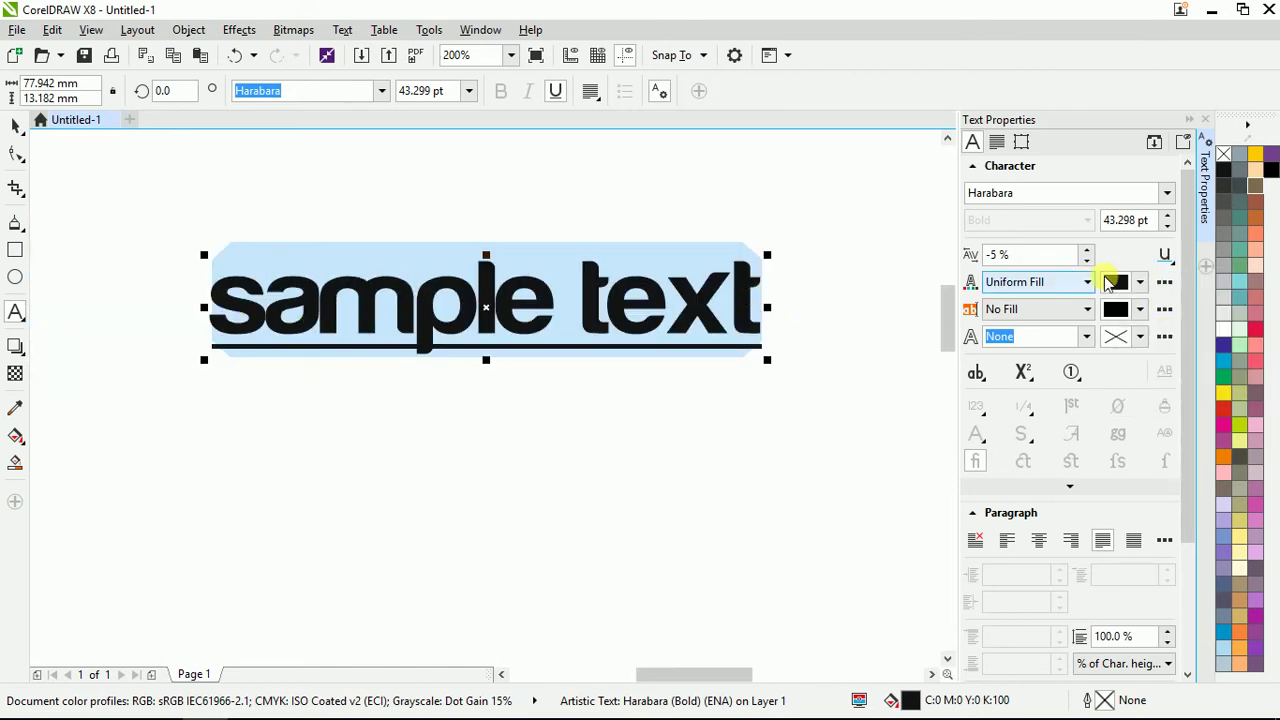
click(1167, 260)
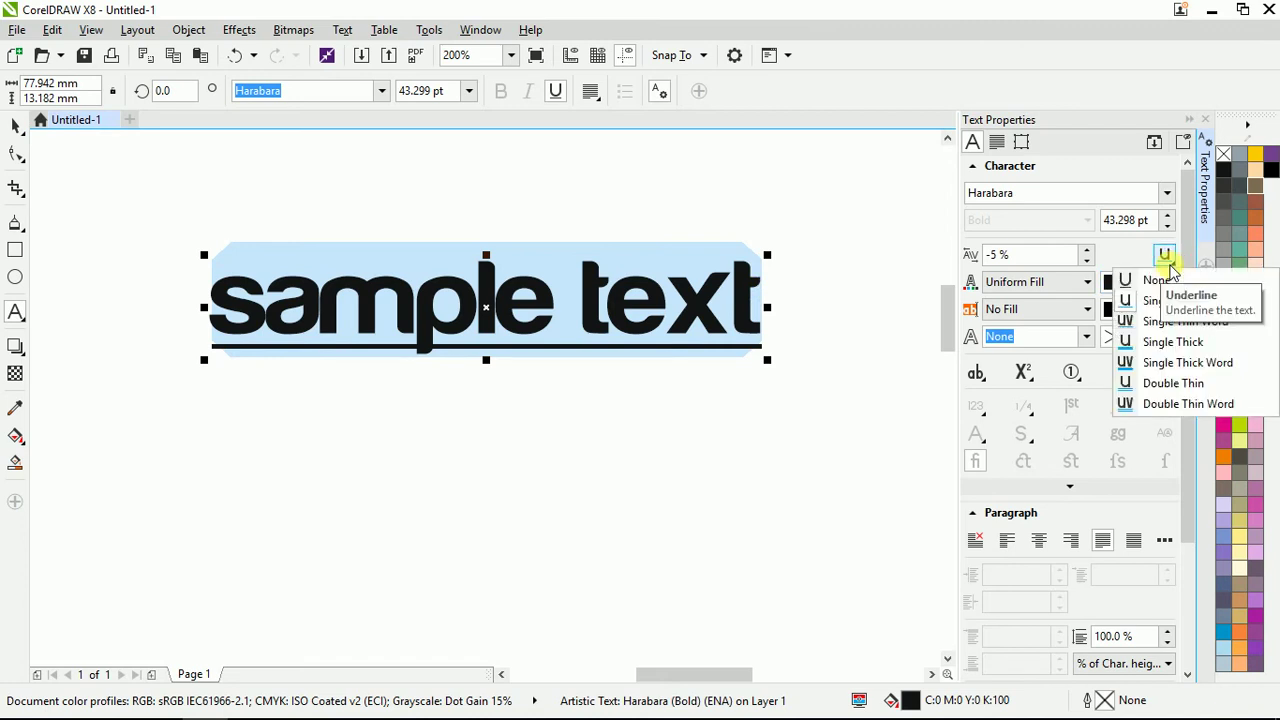
click(1158, 324)
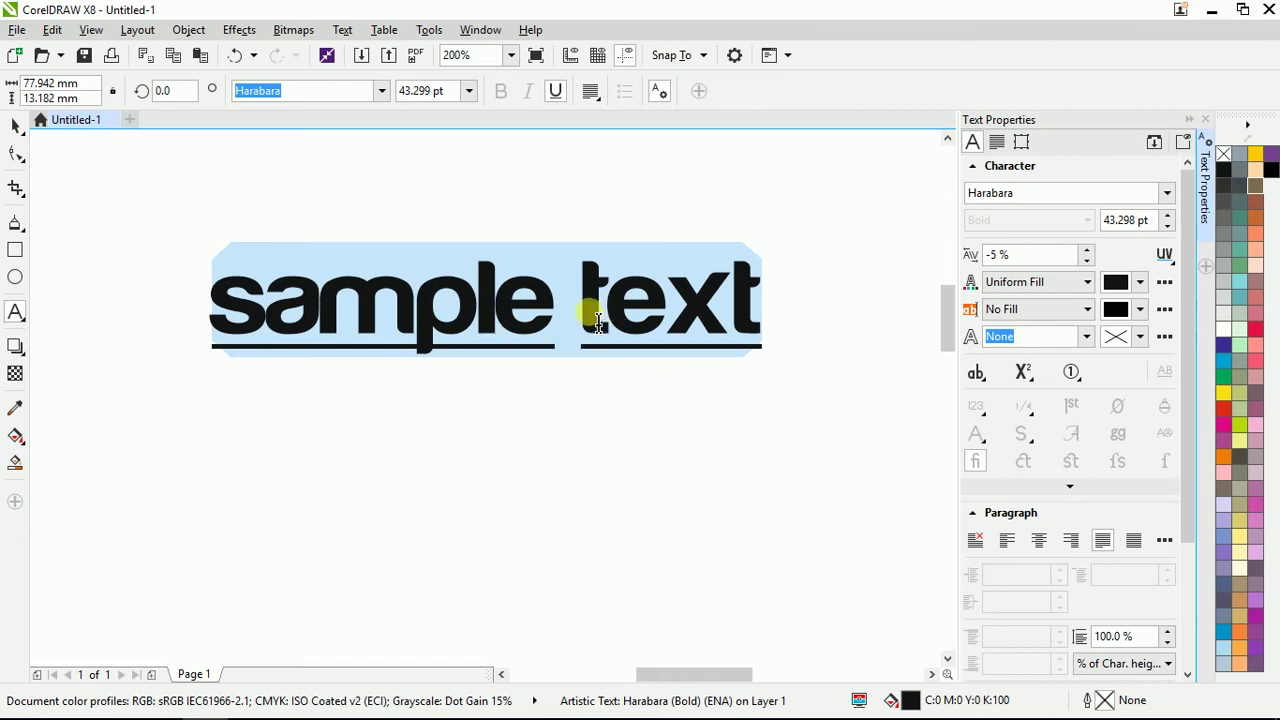
Reselect the whole sample text and try the Single Thick underline, followed by Single Thick Word.
drag(586, 300, 746, 300)
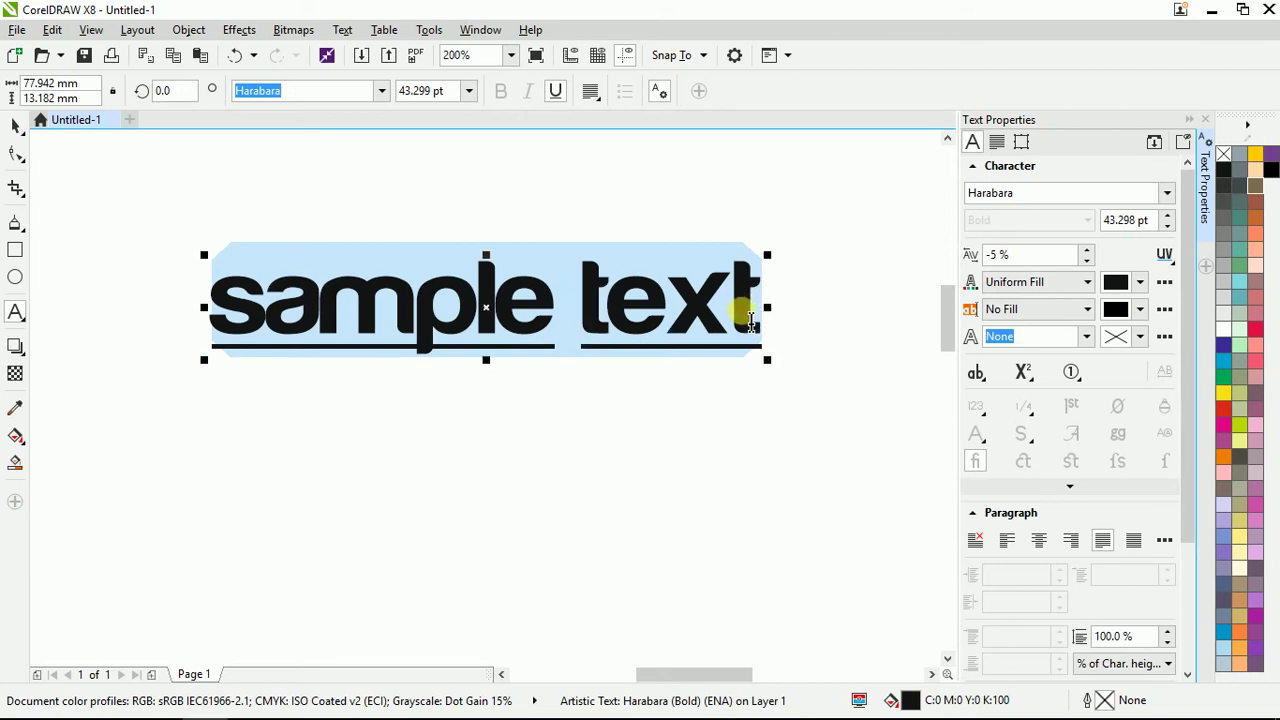
click(651, 294)
double_click(657, 302)
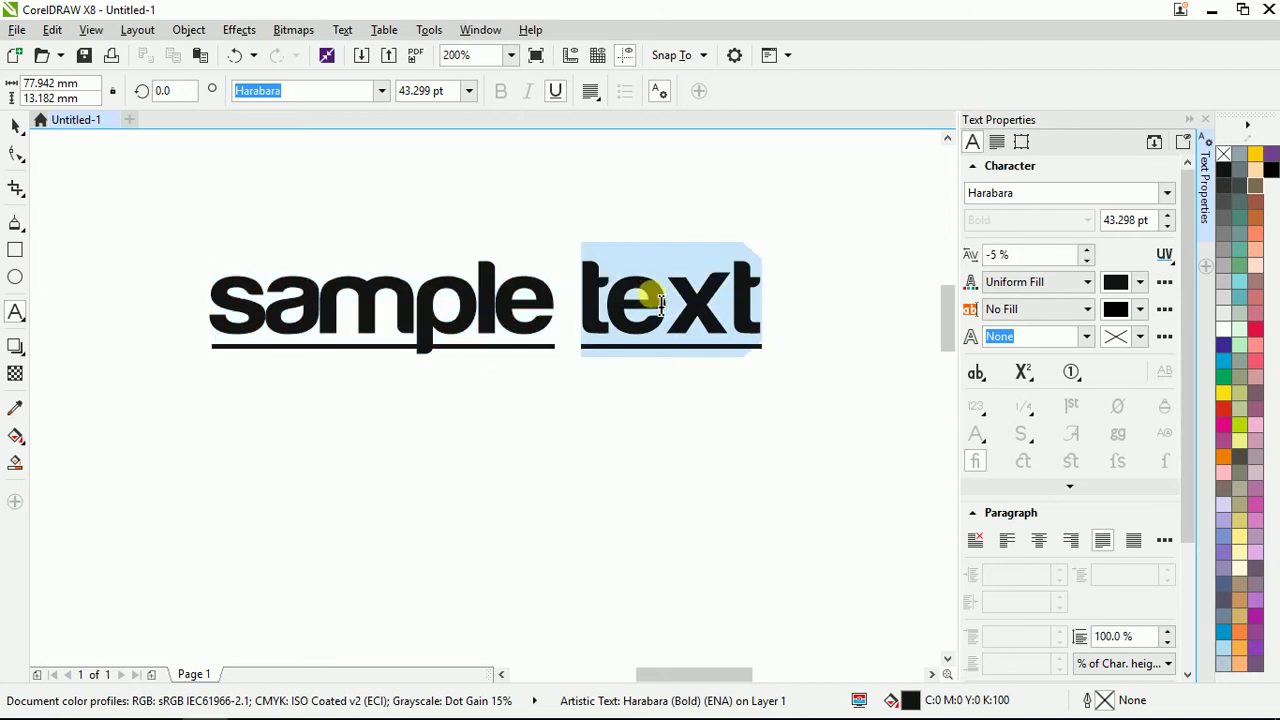
triple_click(640, 298)
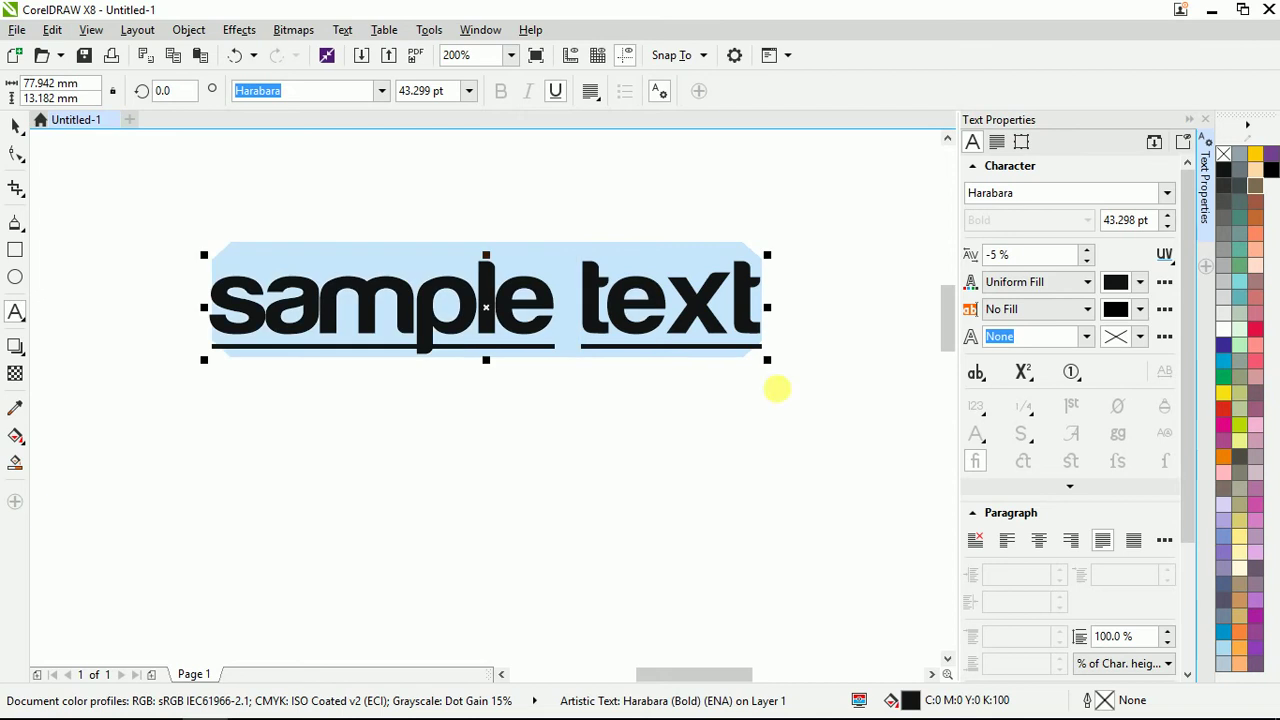
click(1167, 256)
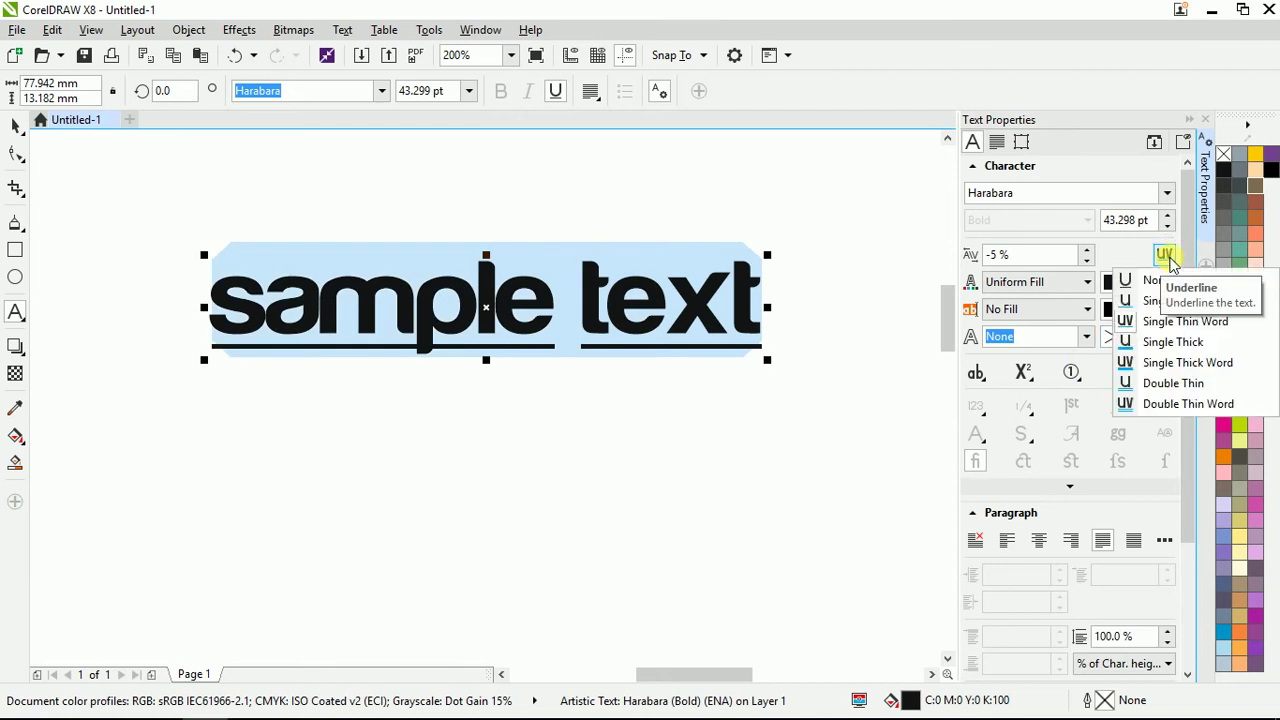
click(1160, 342)
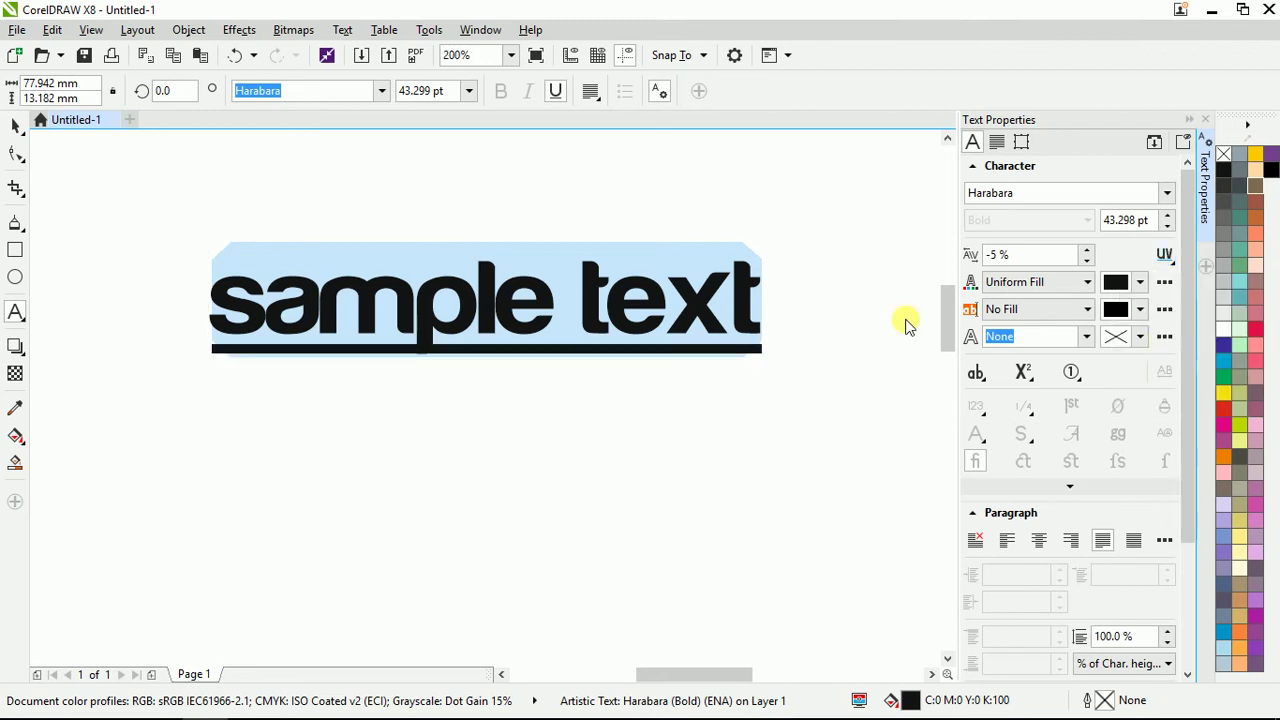
click(1166, 256)
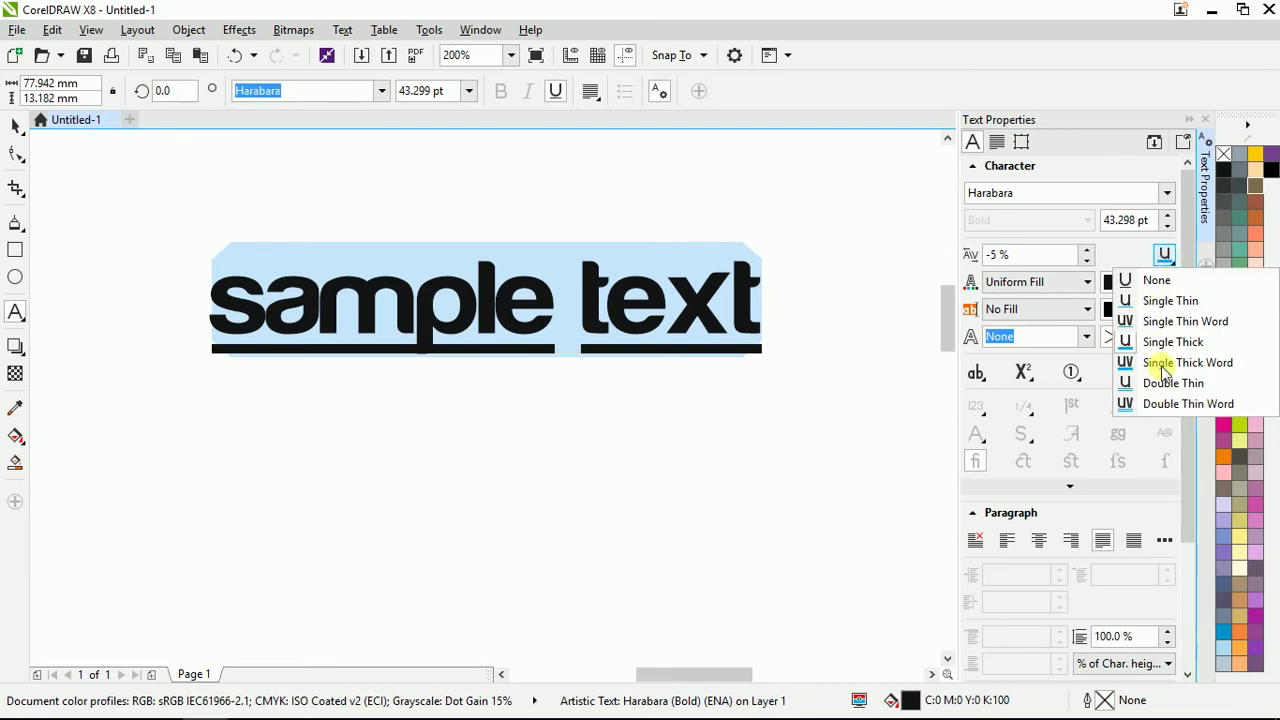
click(1163, 363)
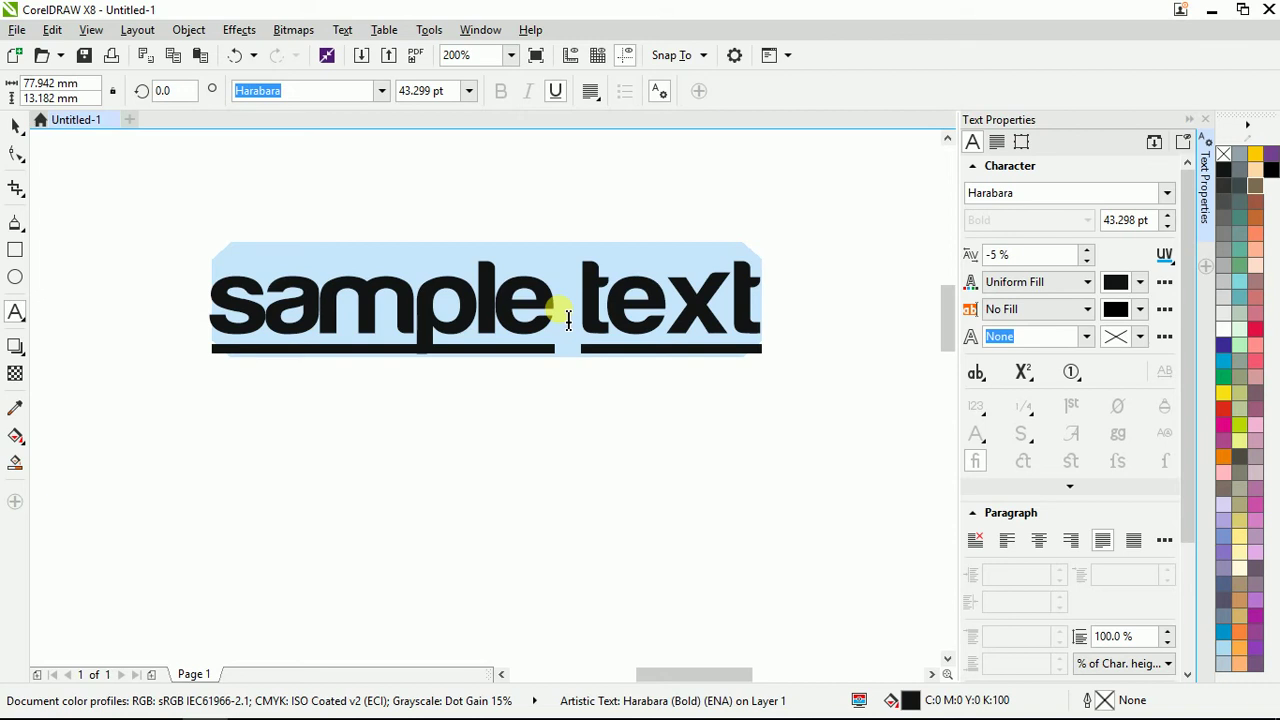
Copy the whole sample text and paste a duplicate after it on the same line, separated by a space.
click(567, 318)
key(ctrl+a)
key(ctrl+c)
click(720, 313)
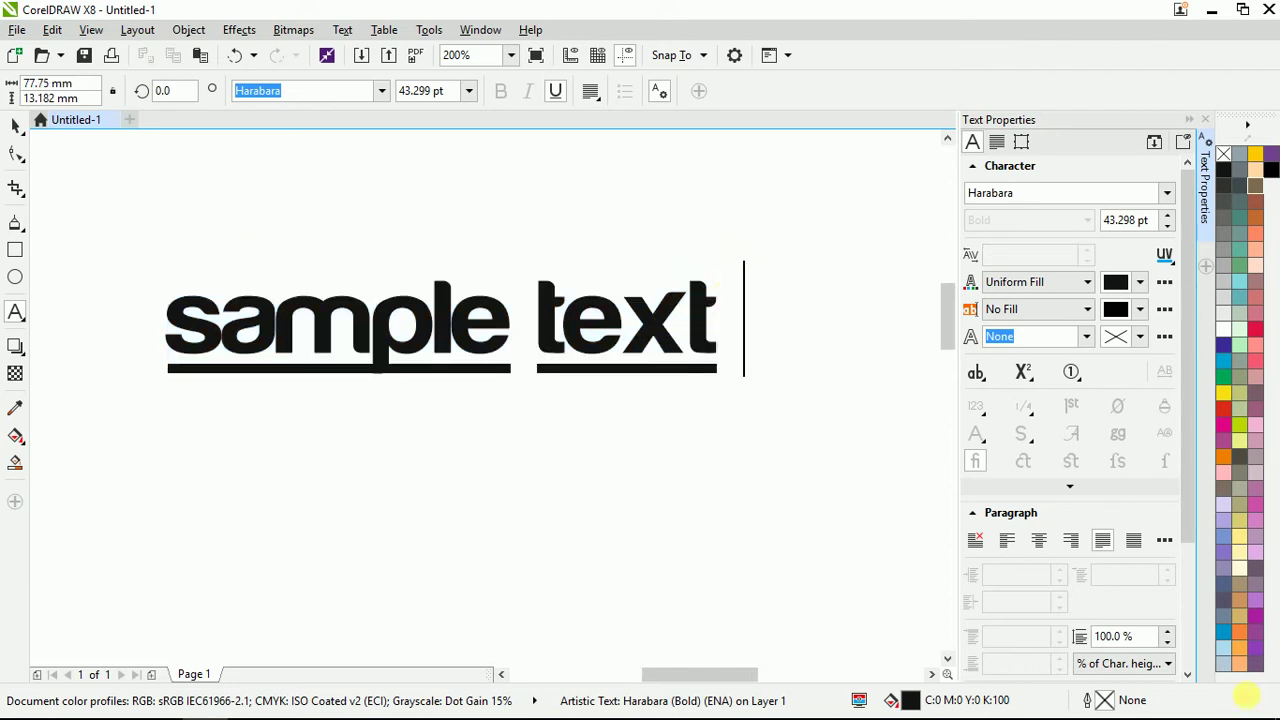
mouse_move(1275, 705)
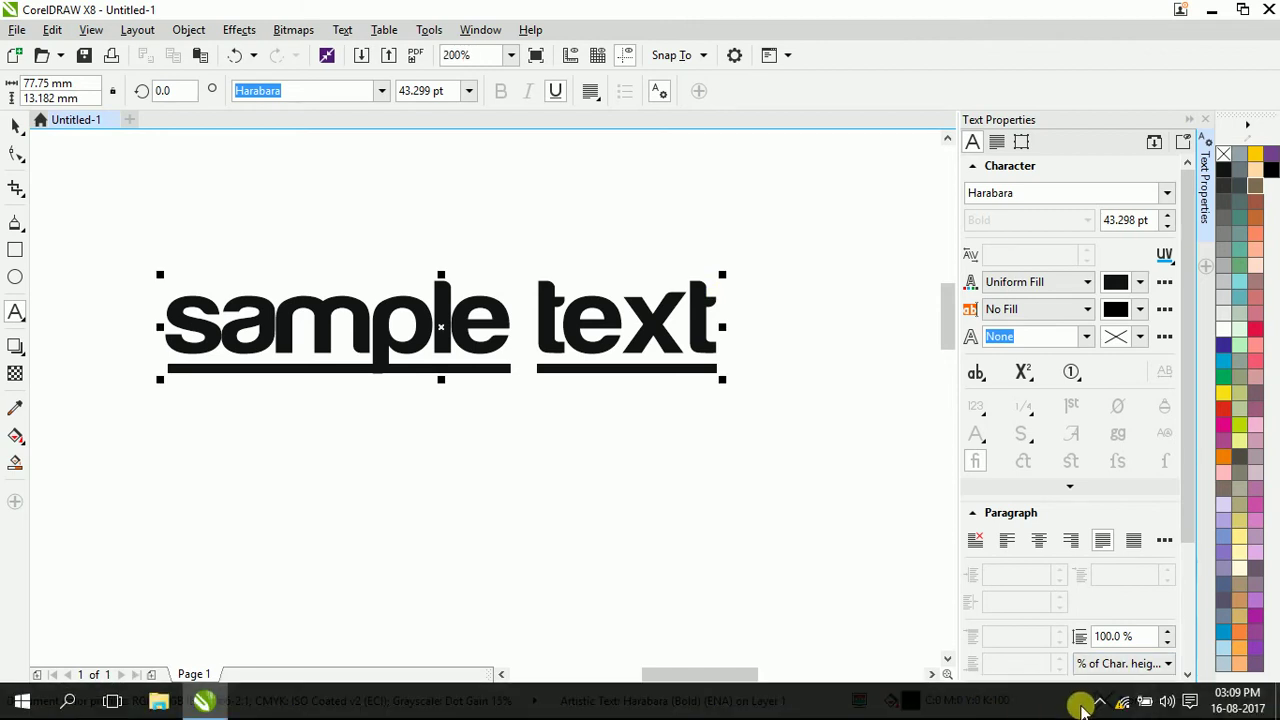
click(709, 297)
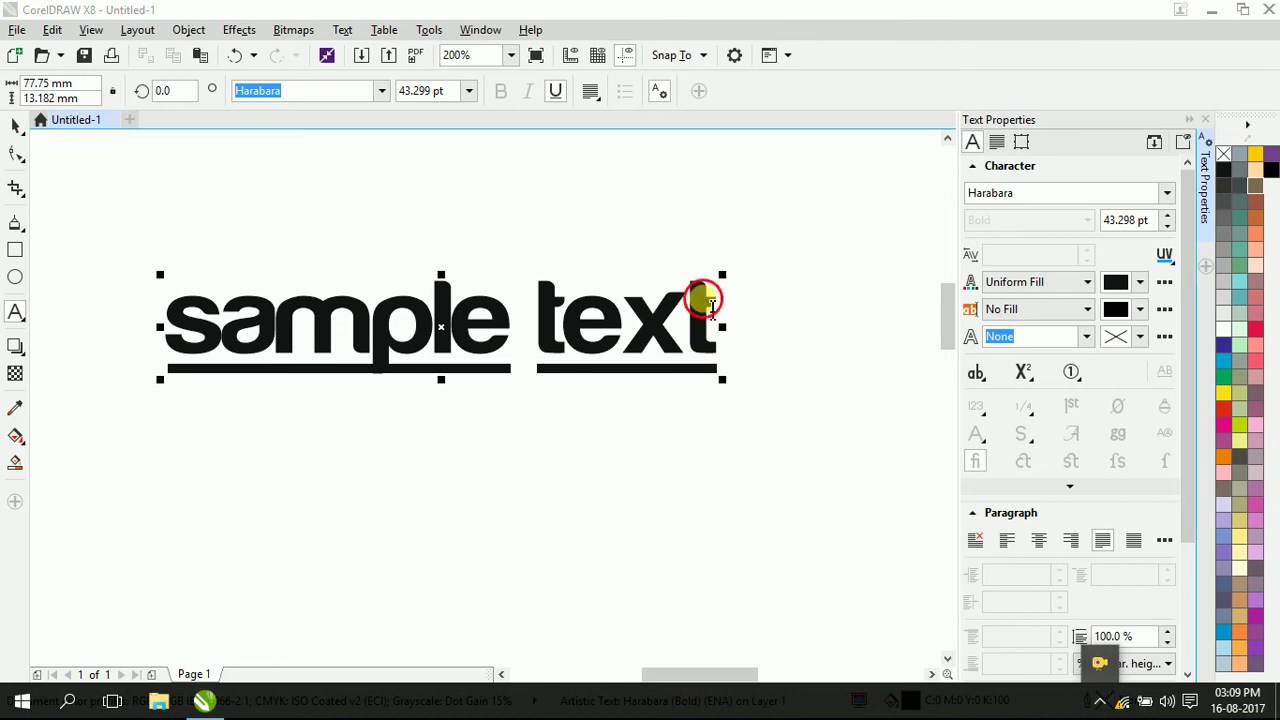
key(ctrl+v)
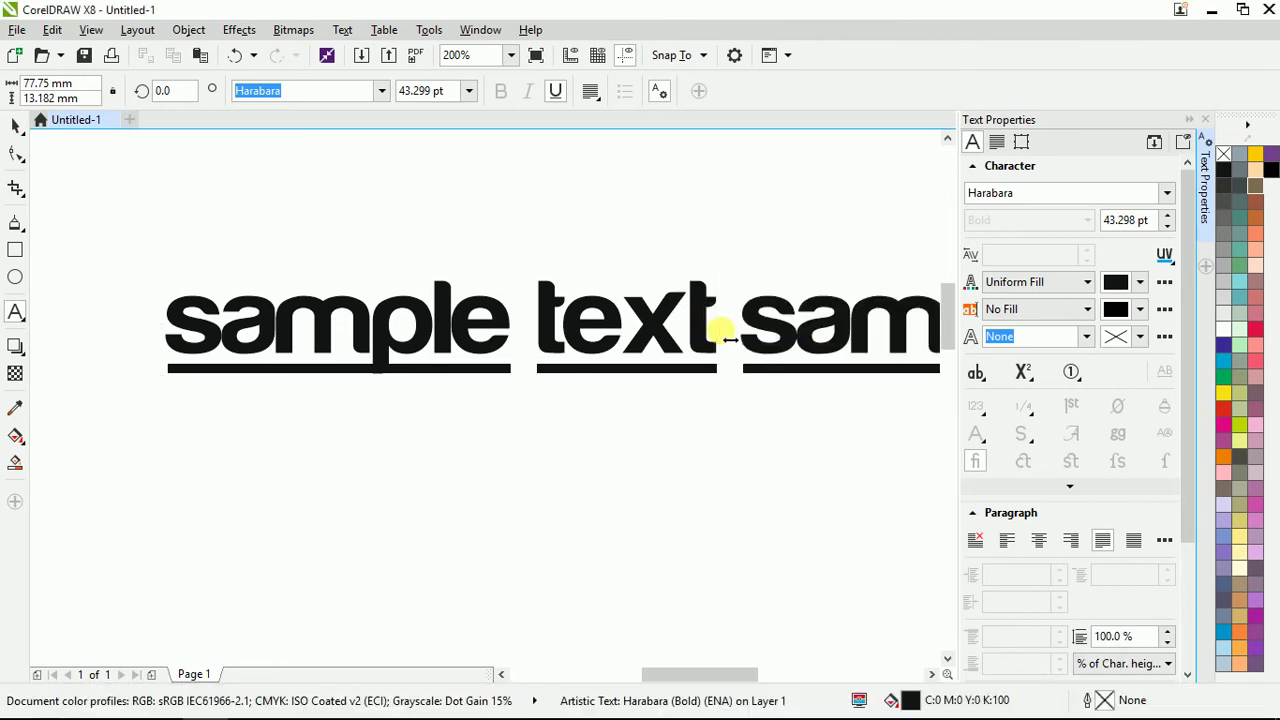
scroll(526, 294, down, 2)
scroll(690, 307, up, 1)
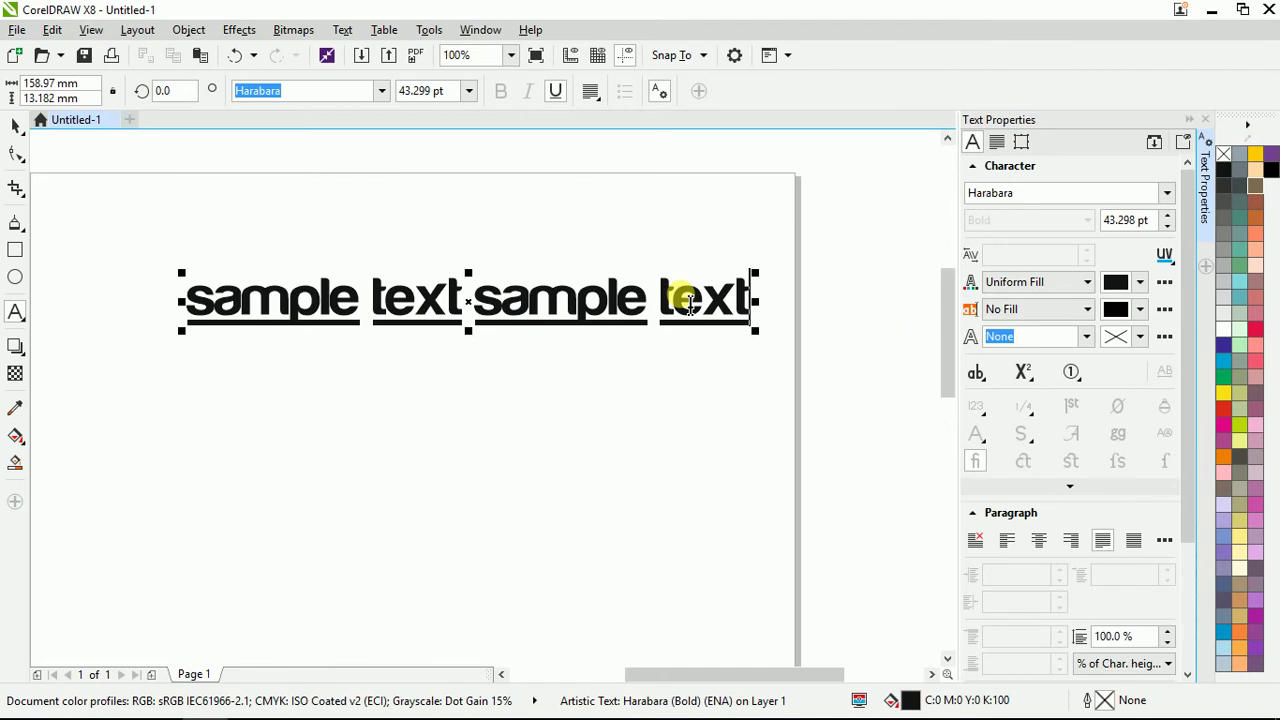
Apply the Double Thin underline to the entire duplicated text line, followed by Double Thin Word.
key(ctrl+a)
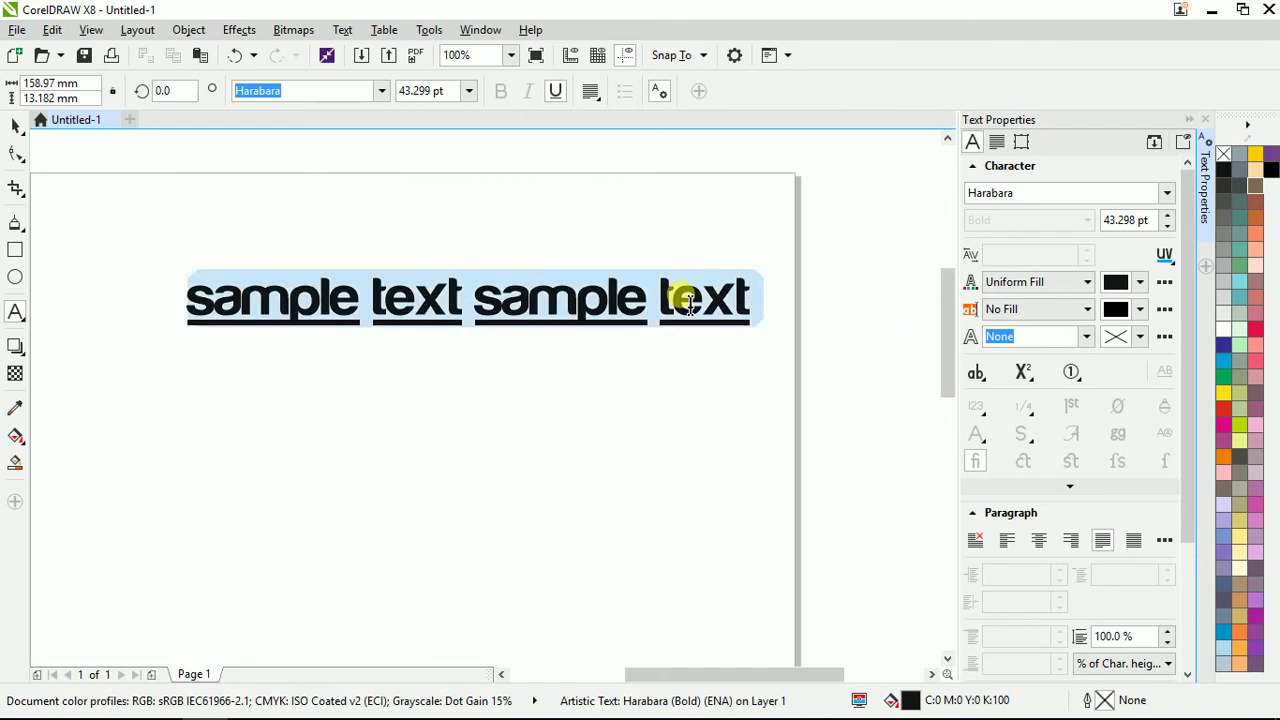
click(1166, 256)
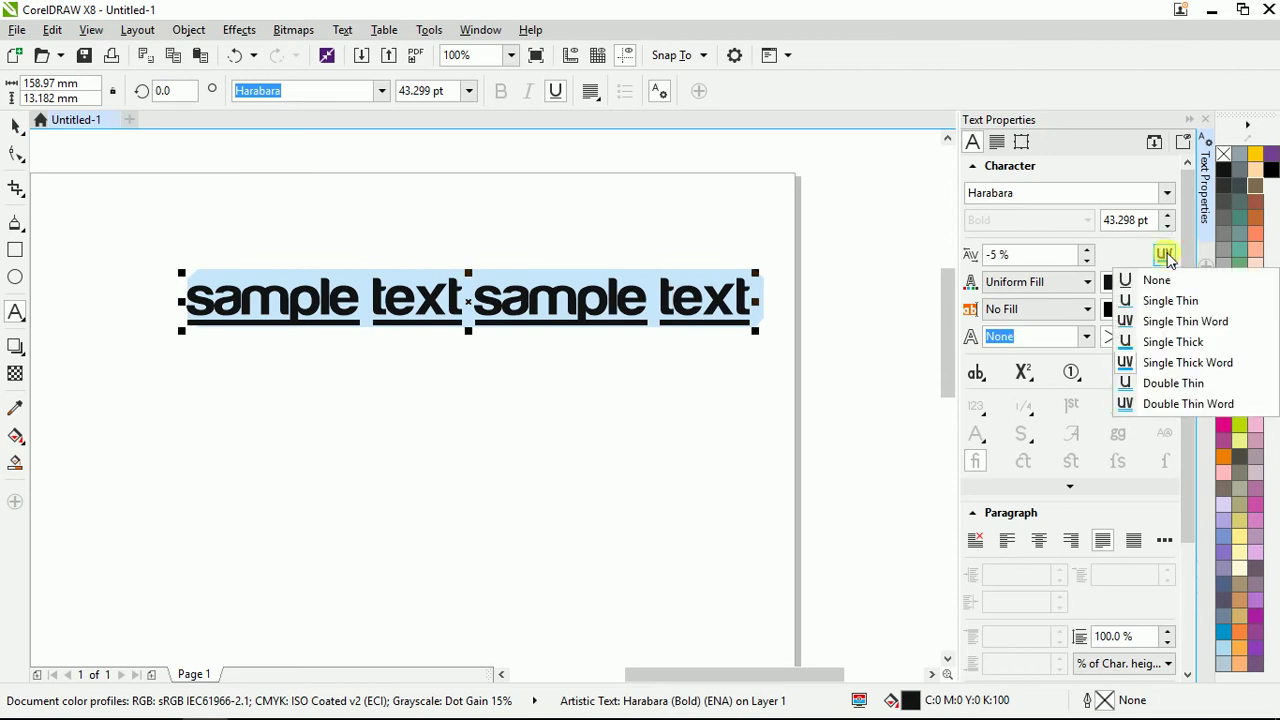
click(1153, 384)
click(1165, 255)
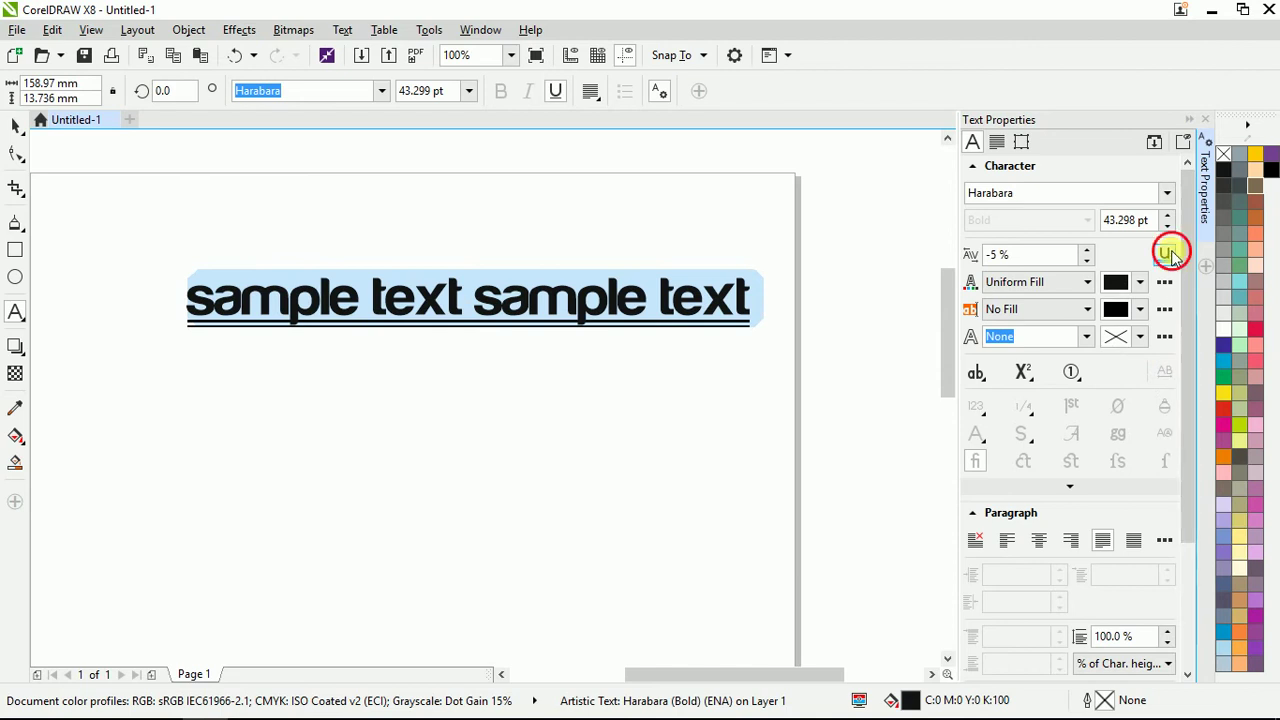
click(1156, 403)
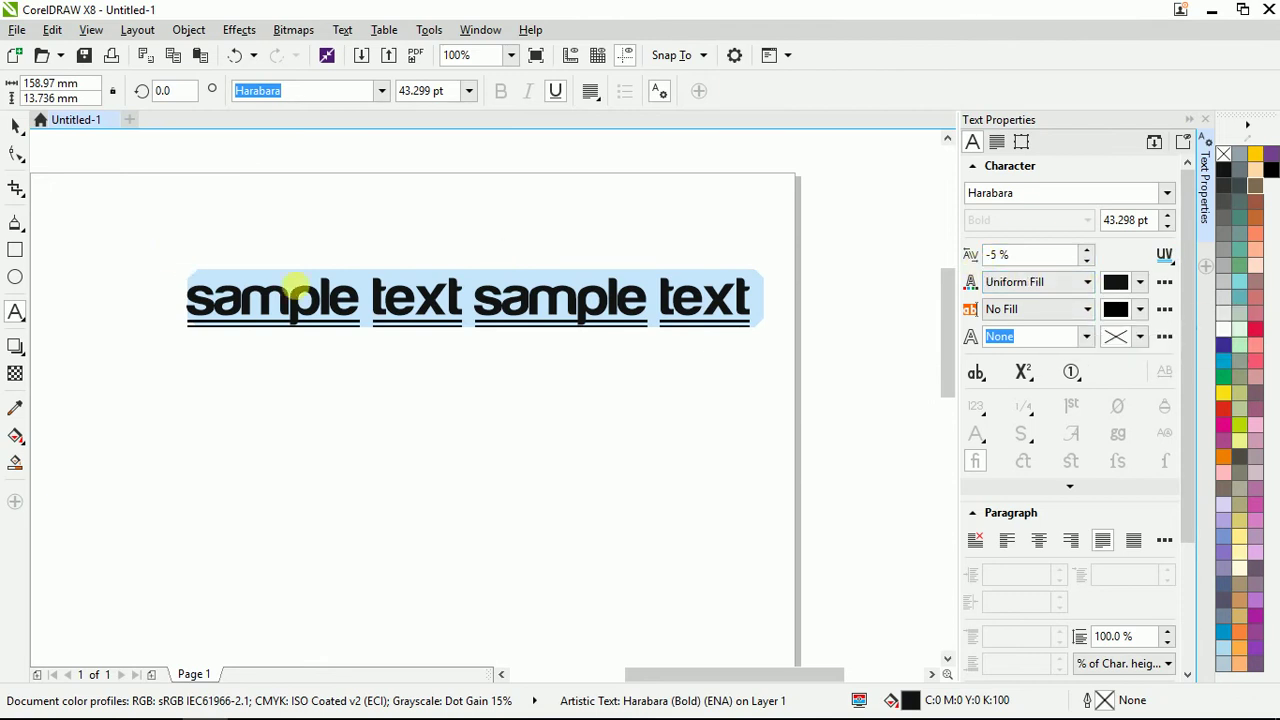
Delete everything after the first word 'sample' in the text line, including the trailing space.
click(372, 288)
key(shift+End)
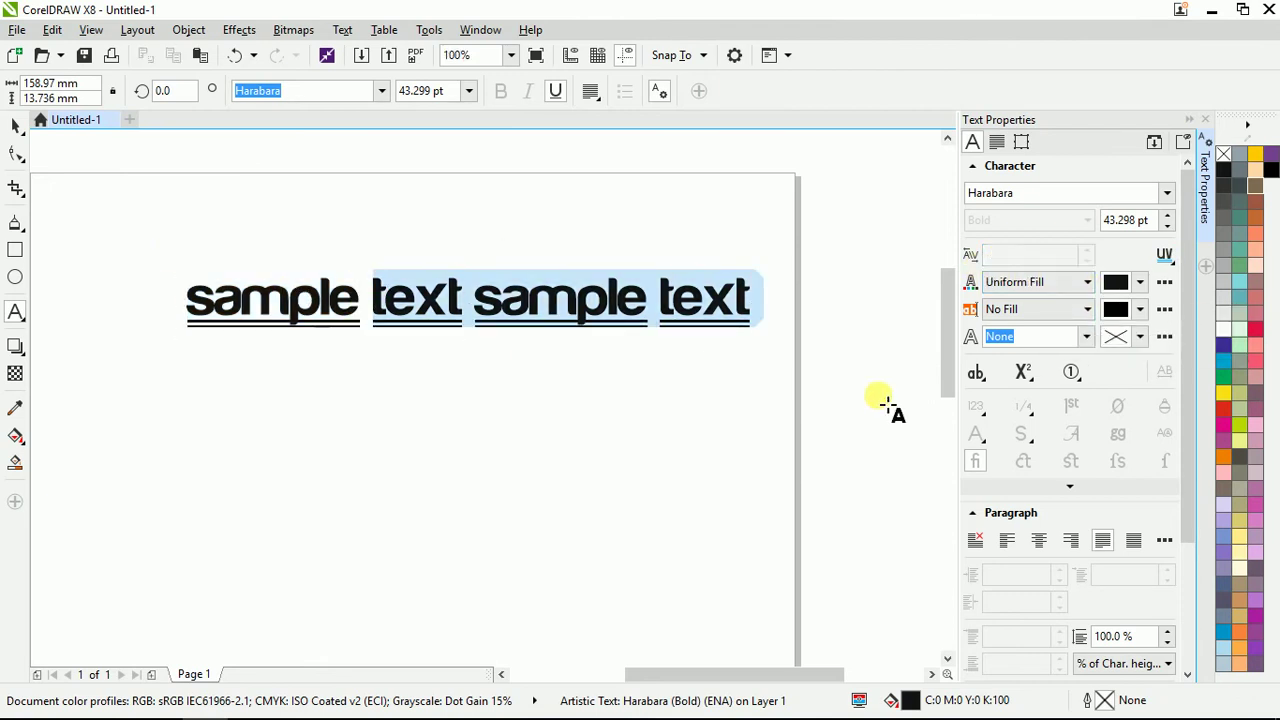
key(Delete)
key(BackSpace)
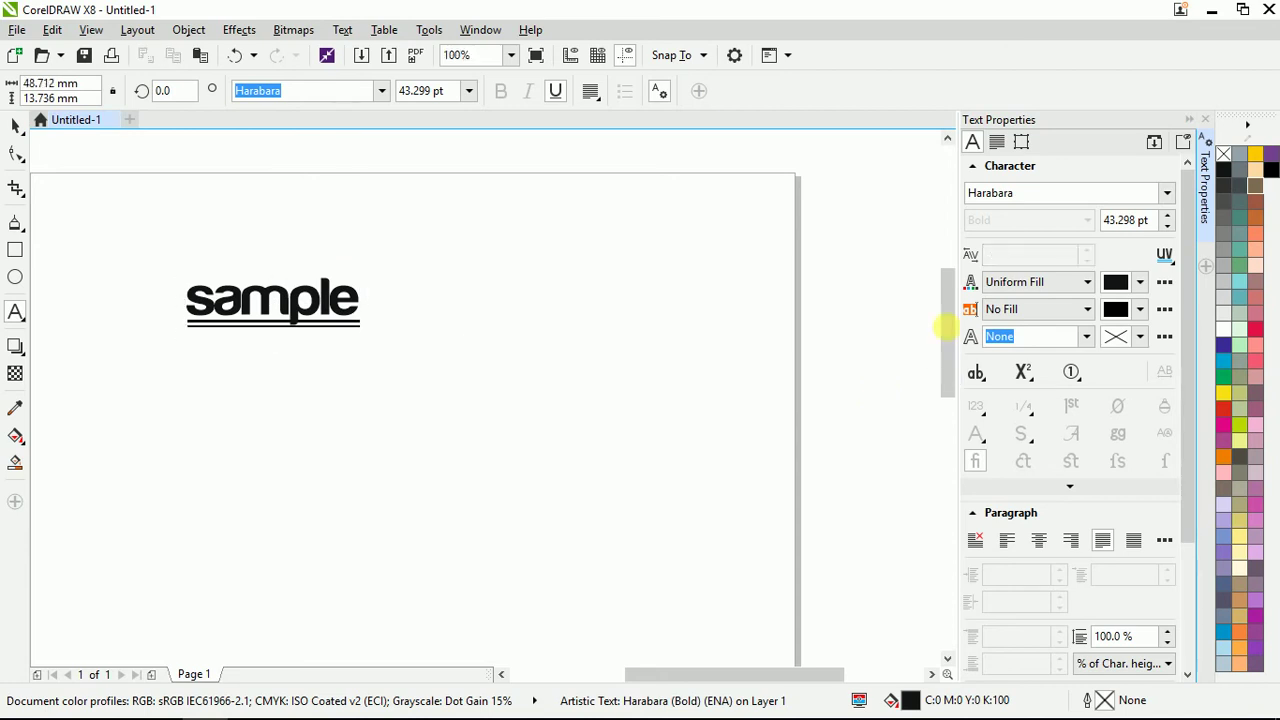
Try the None, Single Thin Word, Single Thick and Single Thick Word underline options on the word 'sample'.
click(1165, 256)
click(1165, 285)
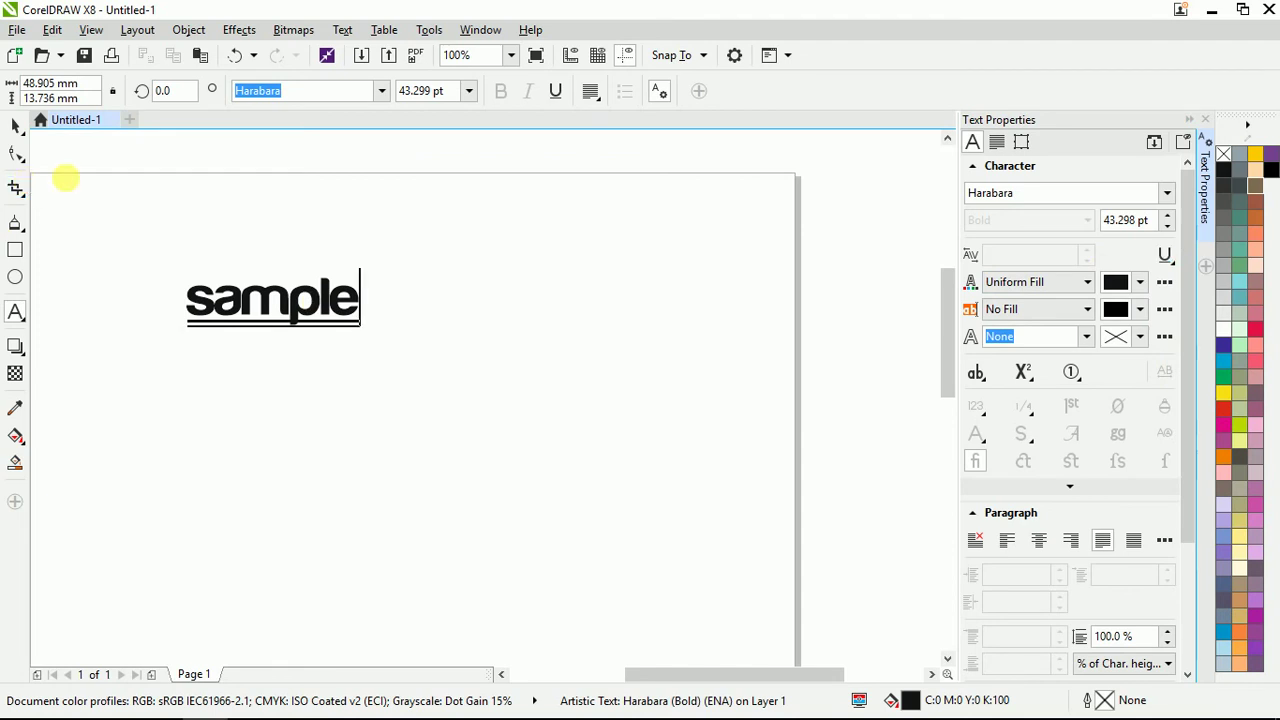
double_click(310, 305)
scroll(214, 292, up, 1)
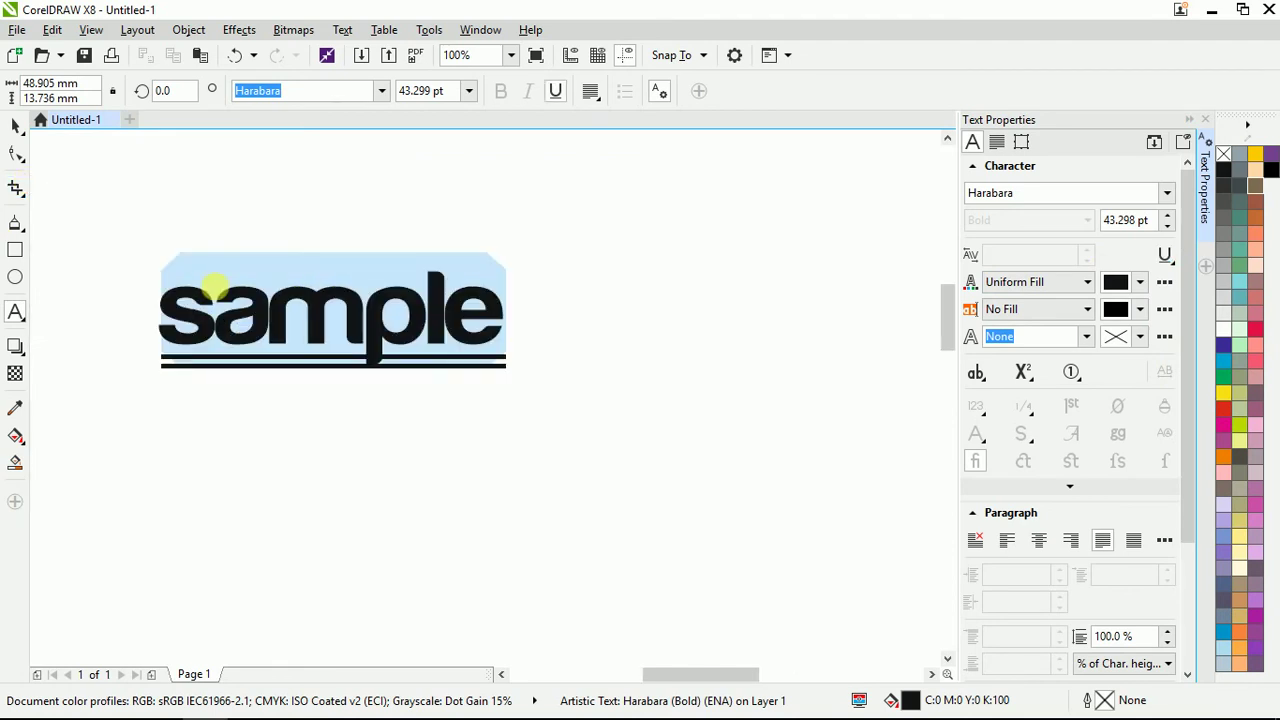
click(386, 266)
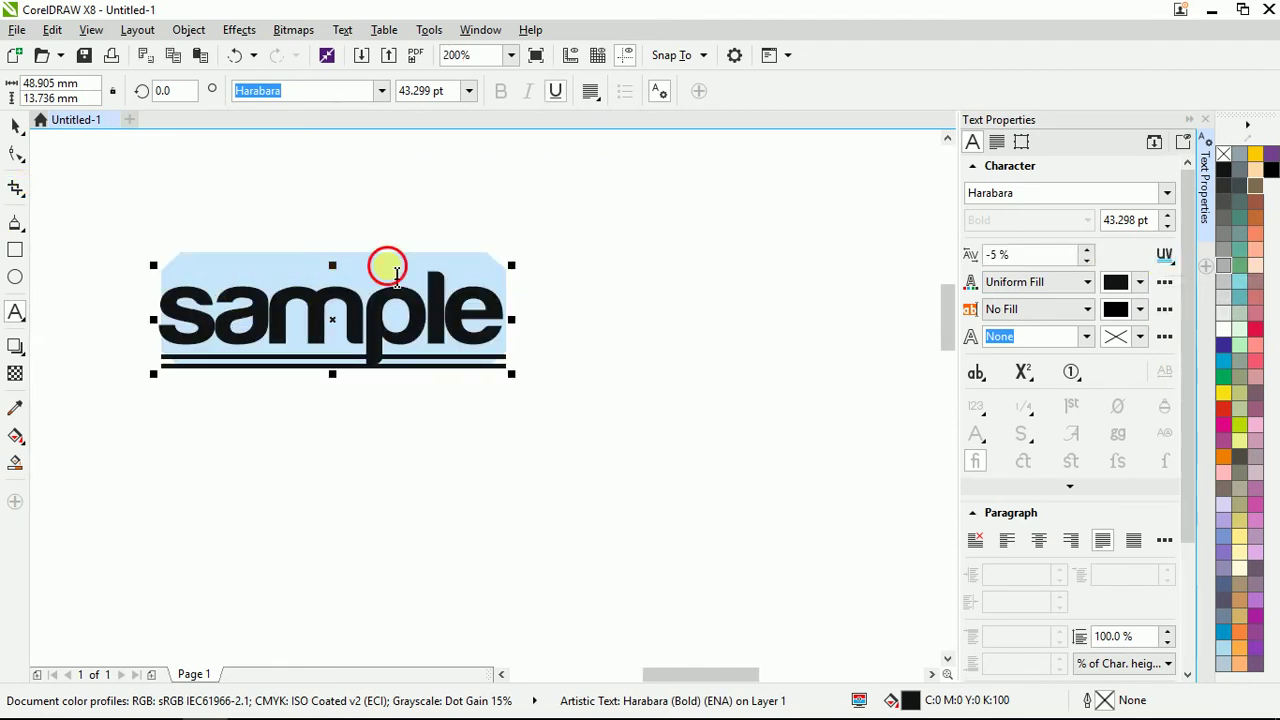
click(1165, 256)
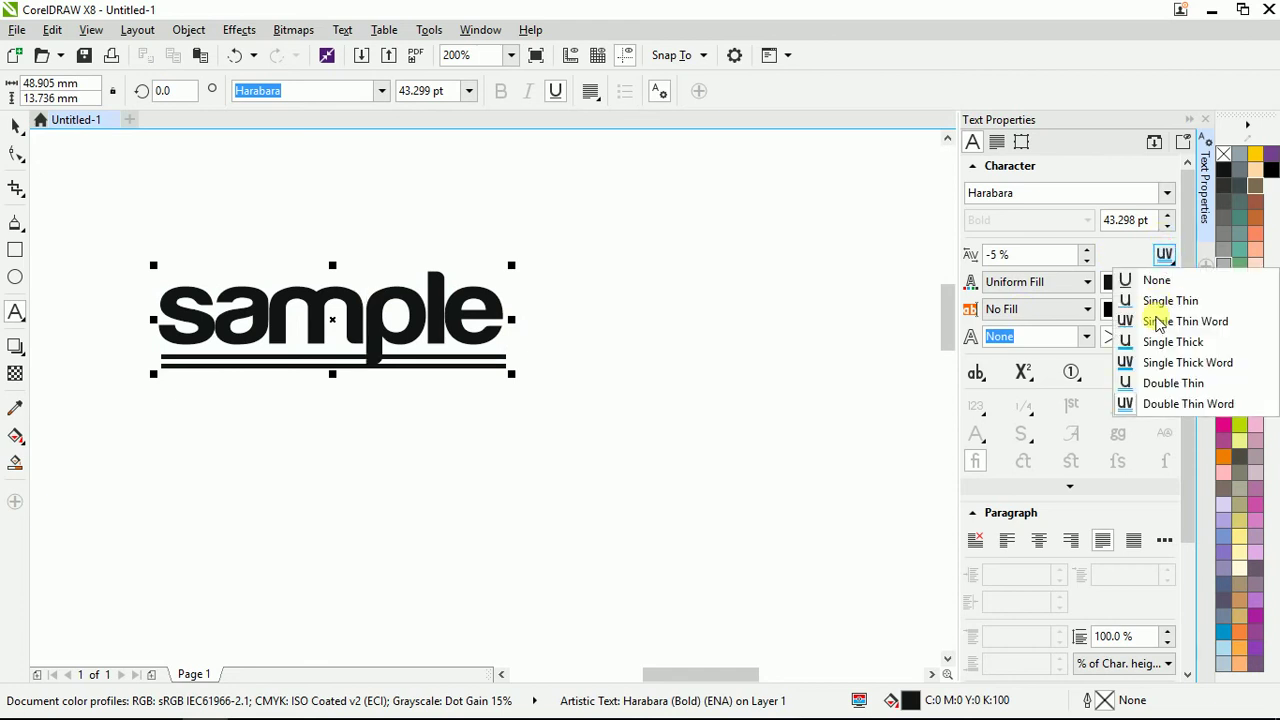
click(1160, 321)
click(1165, 256)
click(1165, 350)
click(1166, 254)
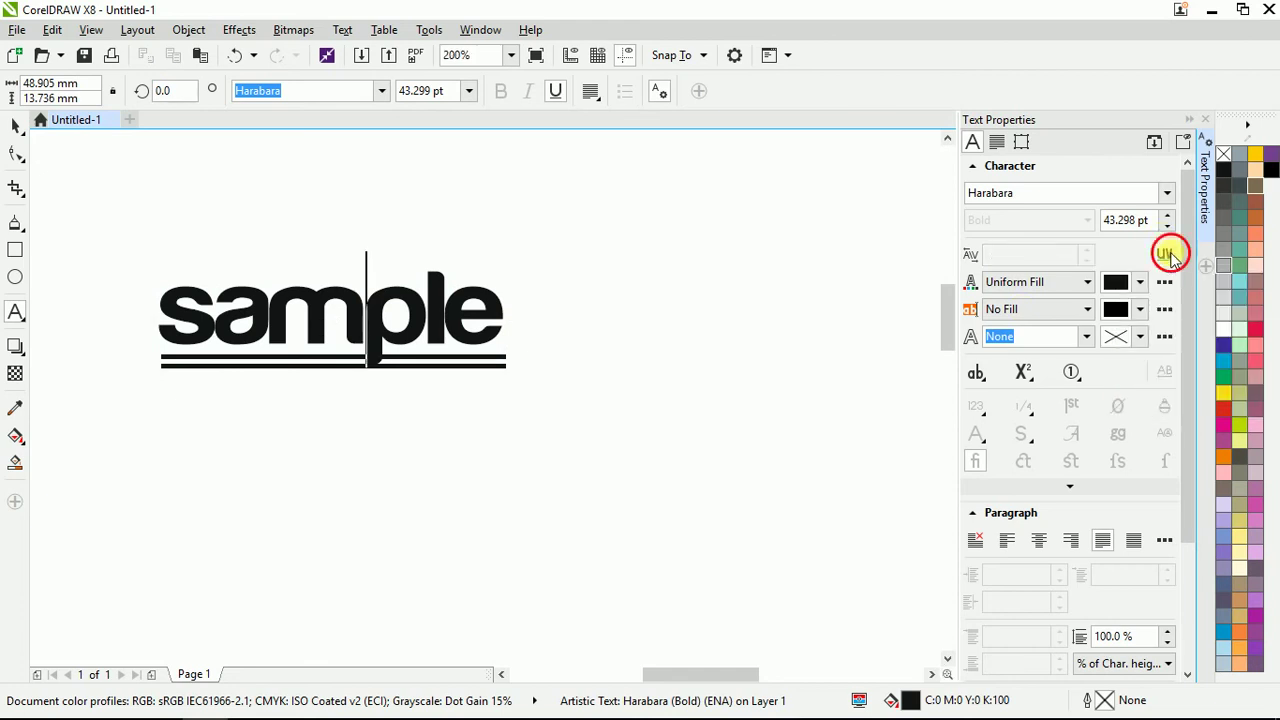
click(1160, 362)
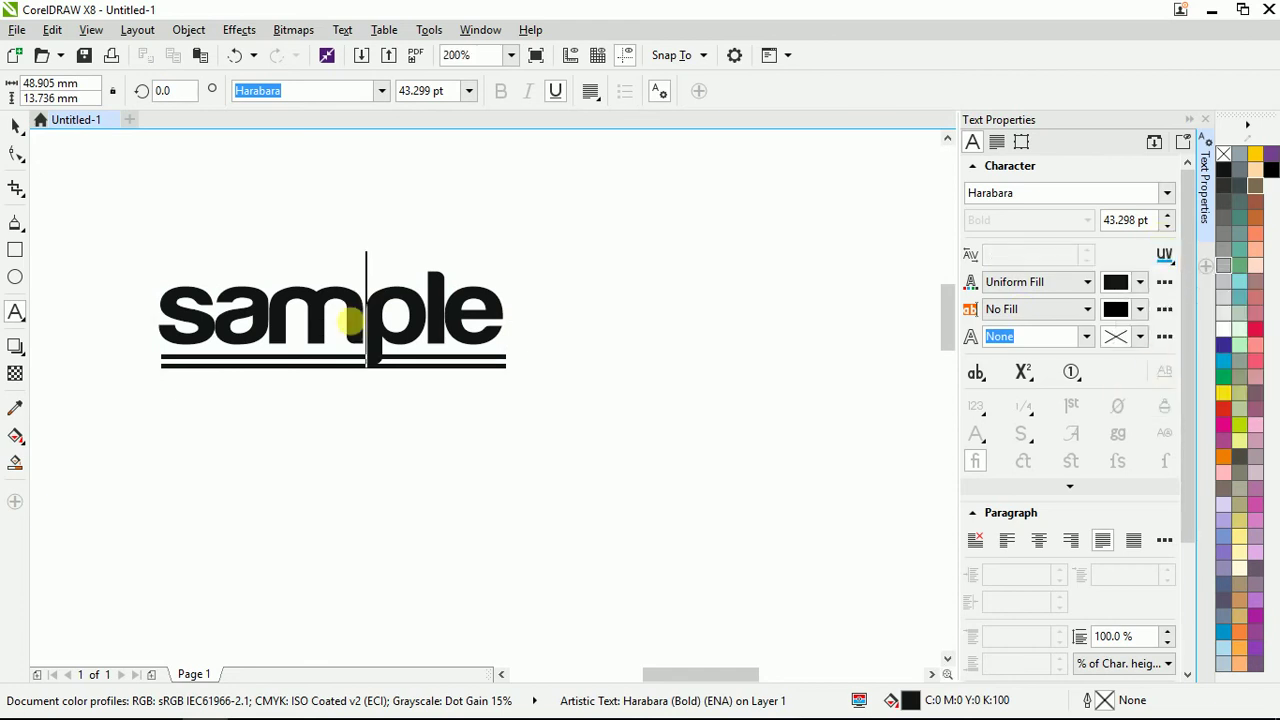
Select the whole word 'sample' and remove its underline by choosing None.
double_click(220, 286)
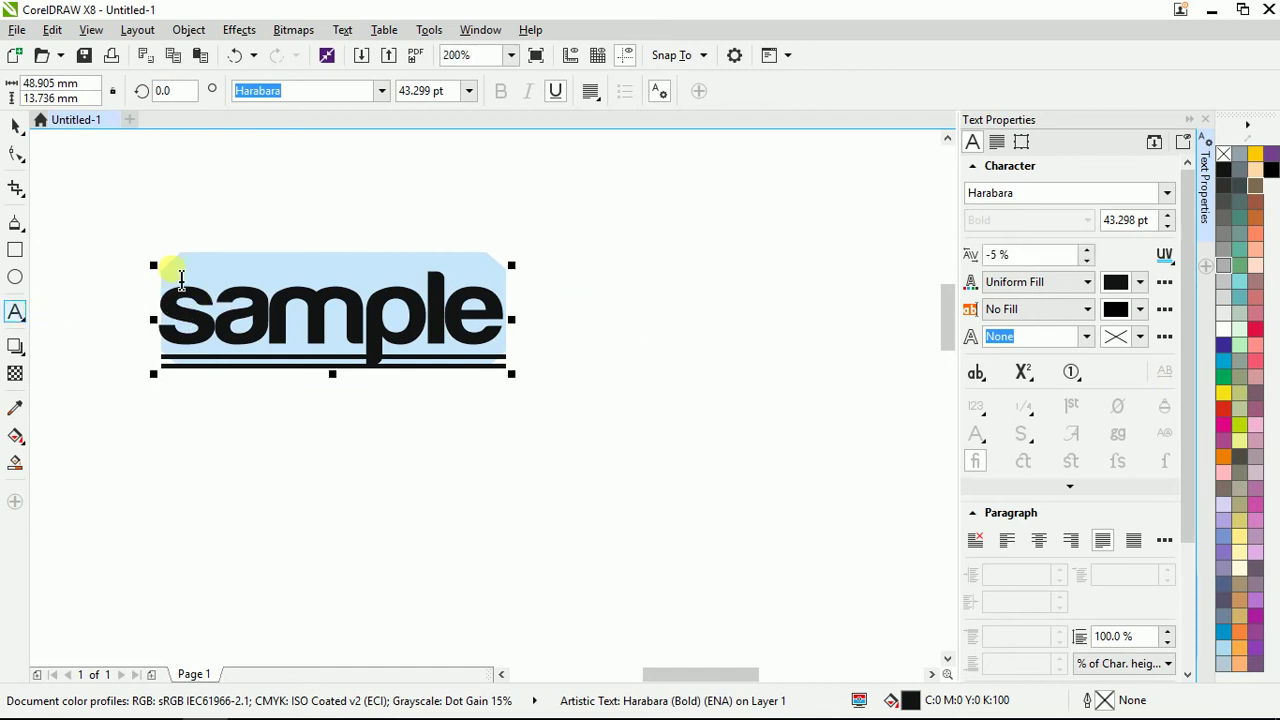
click(1166, 256)
click(1160, 280)
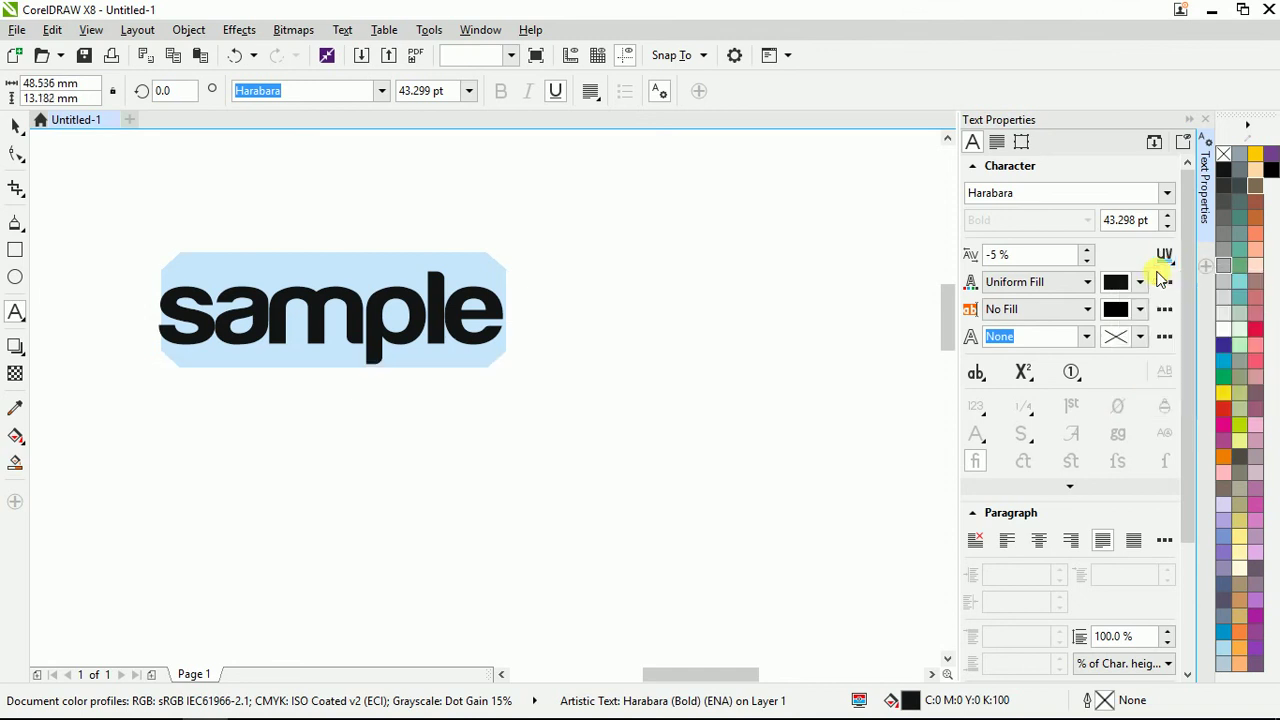
Move the word 'sample' slightly up and to the right on the page, keeping it selected.
click(16, 124)
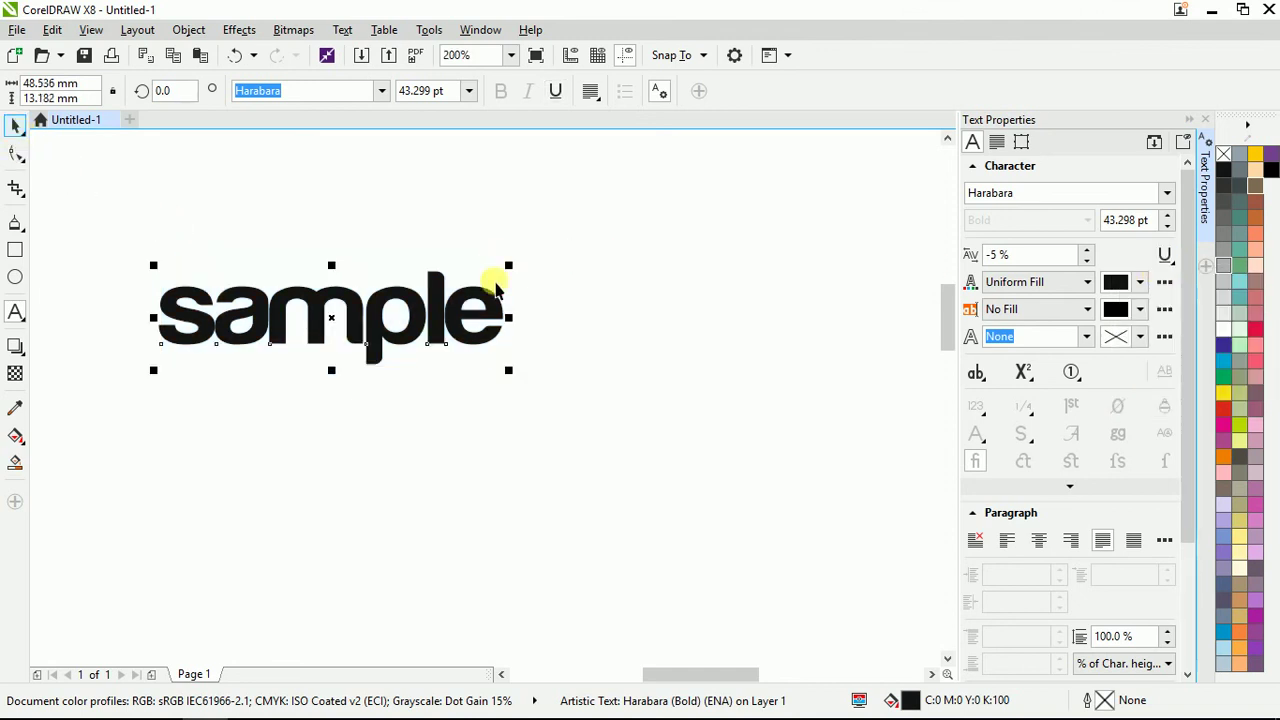
click(366, 314)
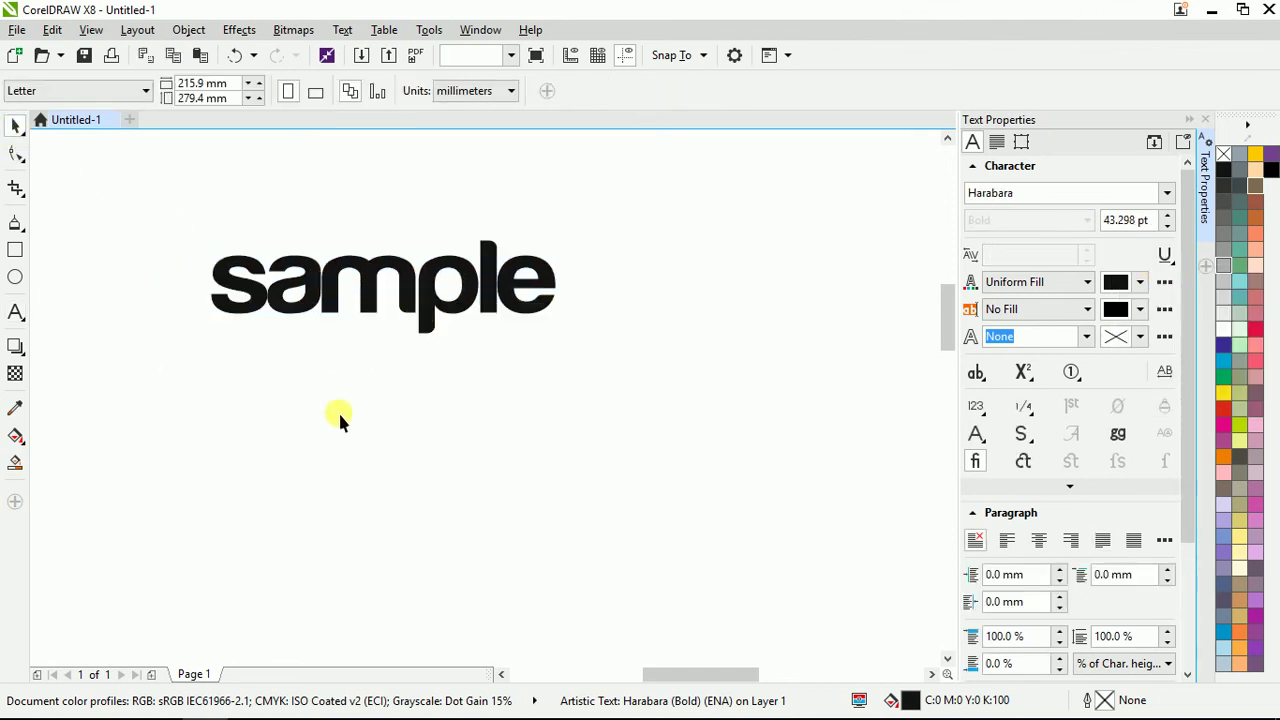
key(ctrl+a)
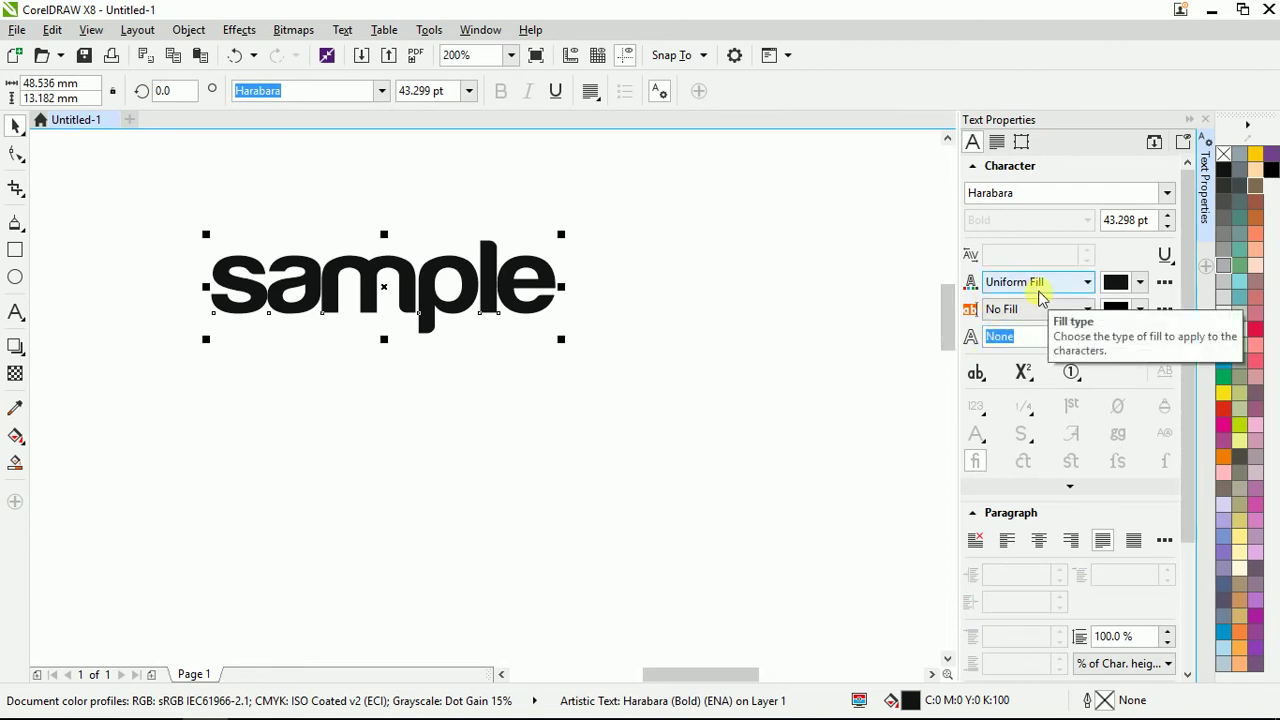
Try the Fountain Fill, Vector Pattern and Texture Fill types on the word 'sample', then return it to Uniform Fill.
click(1057, 290)
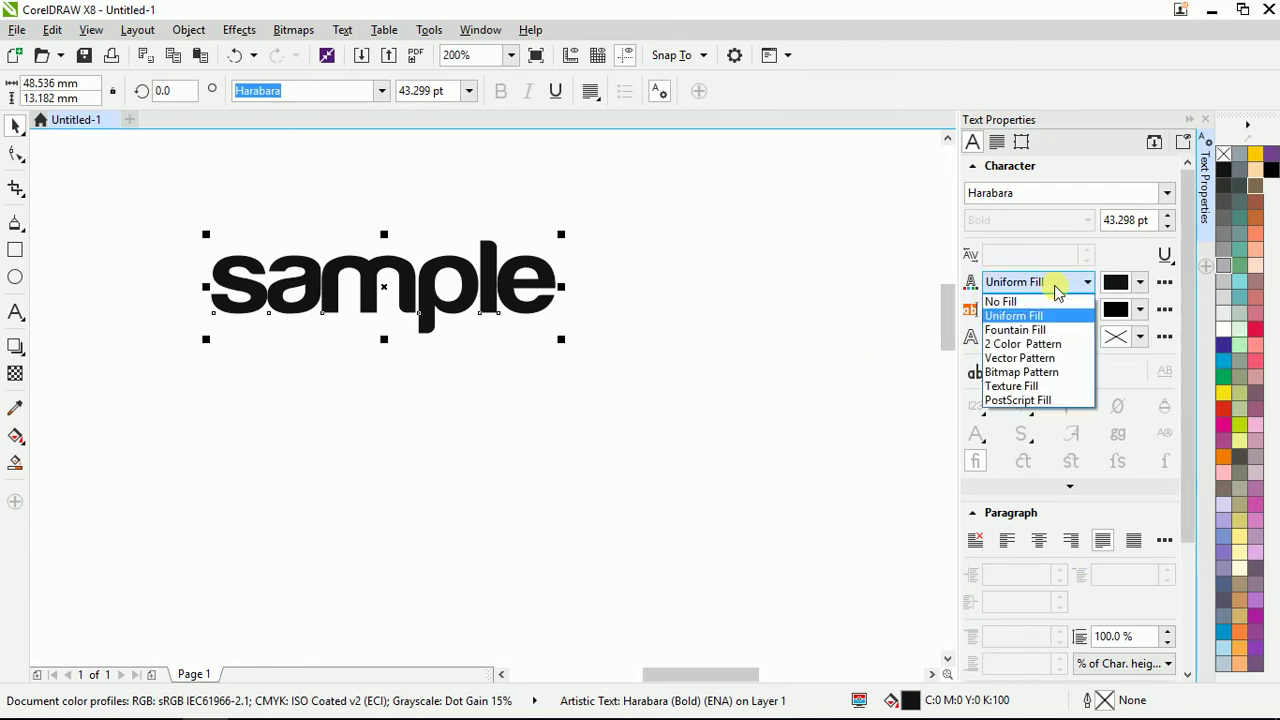
click(1033, 330)
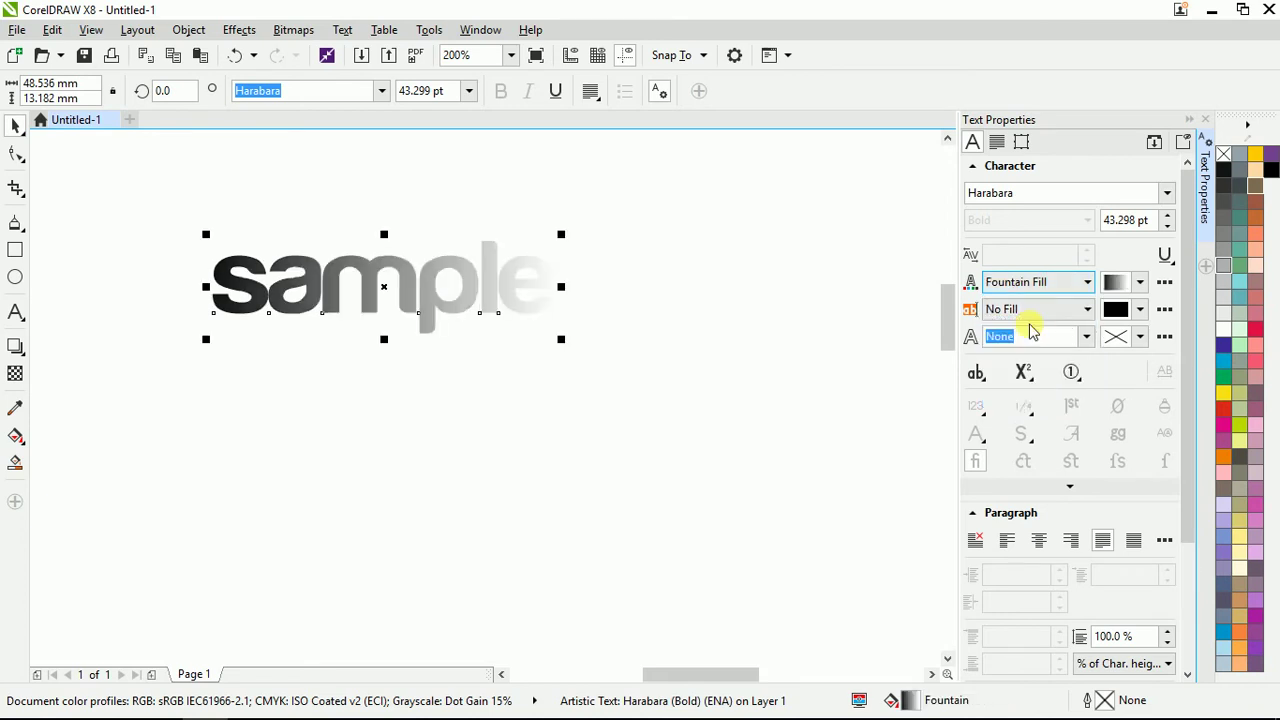
click(1005, 284)
click(1008, 357)
click(1076, 283)
click(1035, 384)
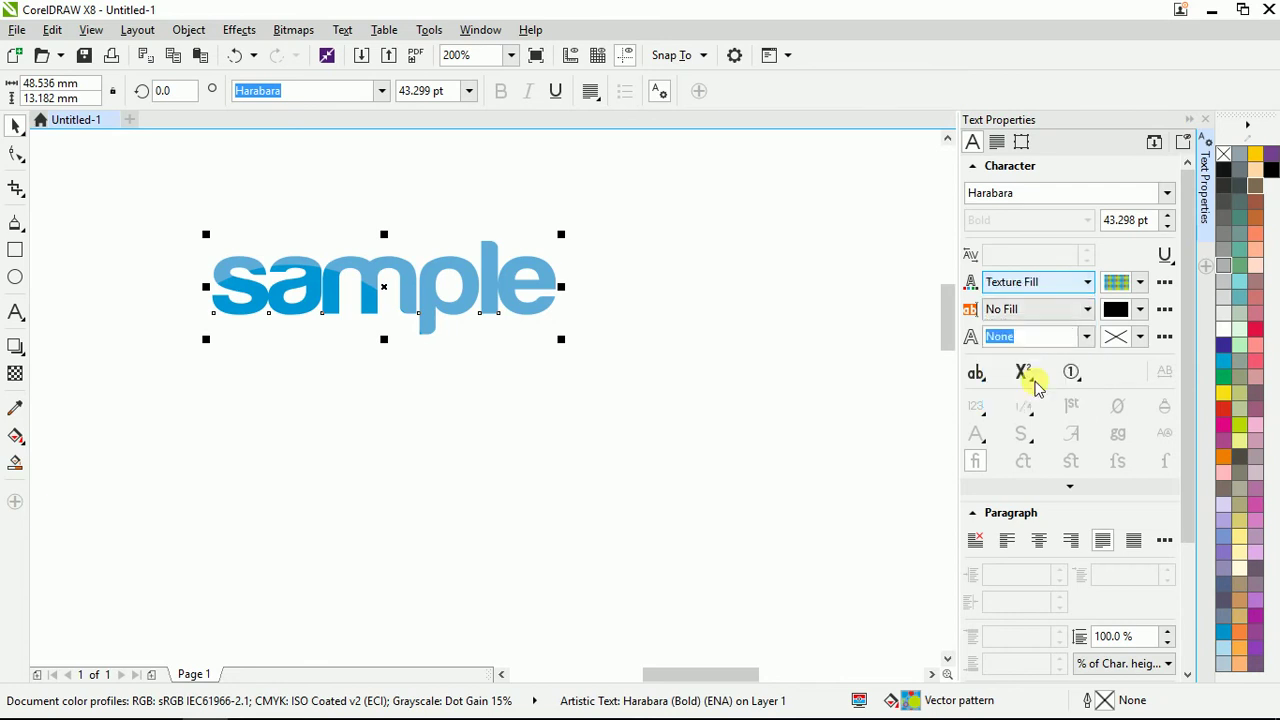
click(1066, 284)
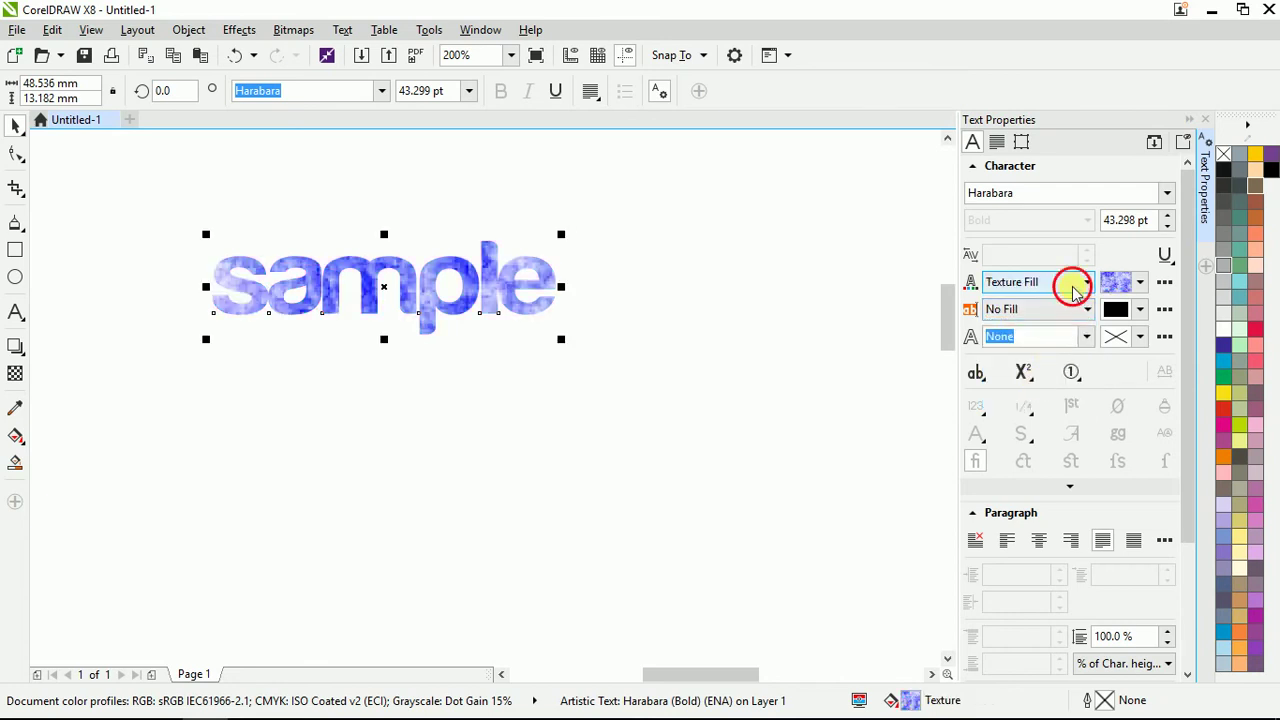
click(1038, 315)
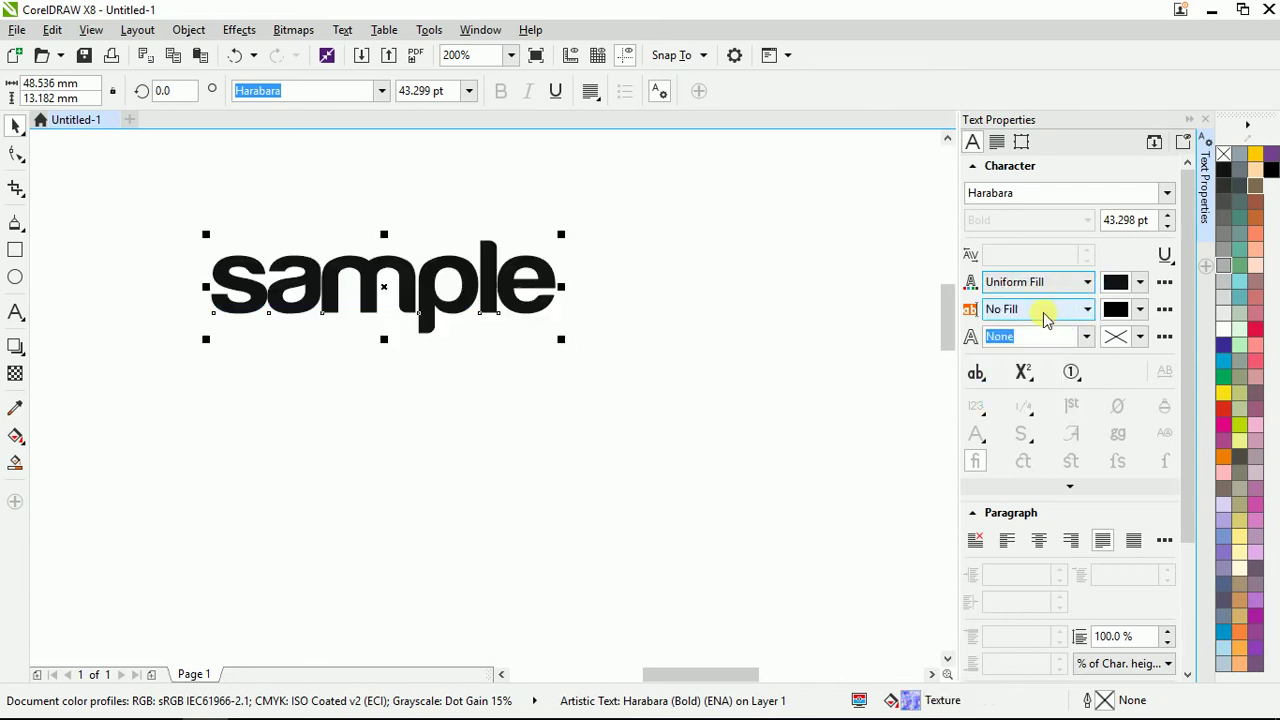
Set the text's uniform fill colour to dark brown, C14 M63 Y100 K66.
click(1143, 284)
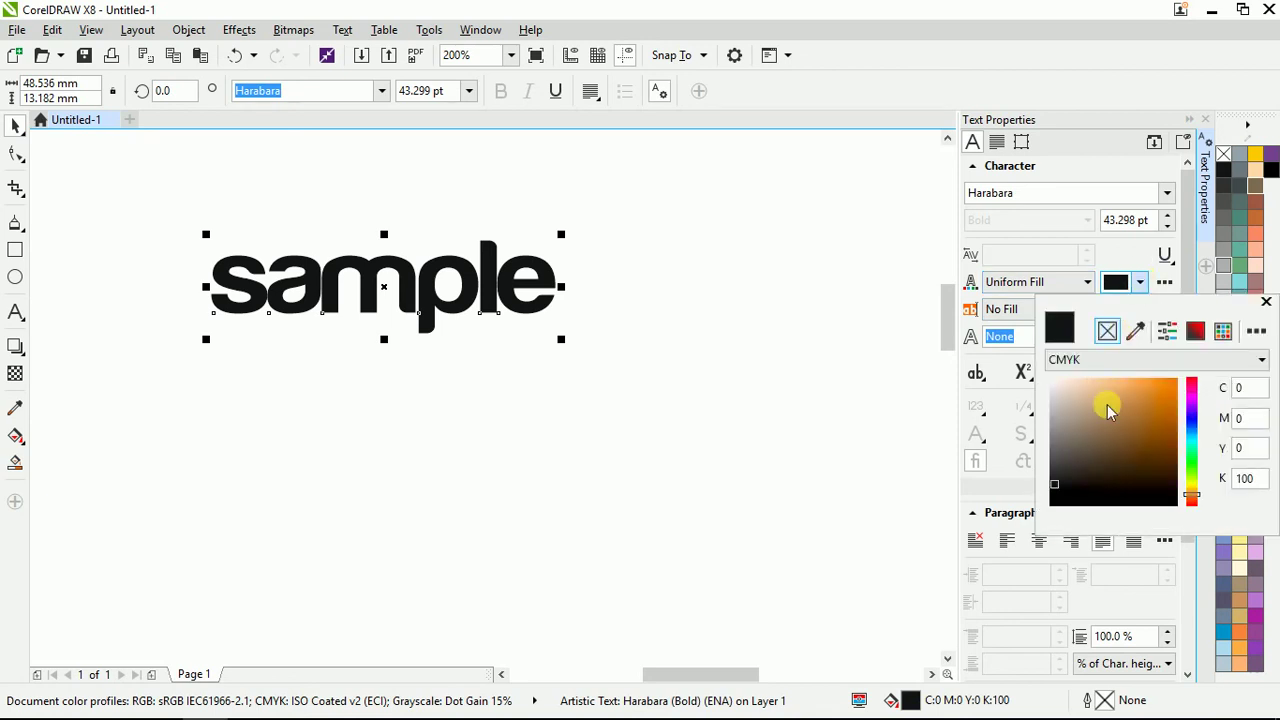
mouse_move(1107, 405)
mouse_down()
mouse_move(1163, 400)
mouse_move(1170, 458)
mouse_up()
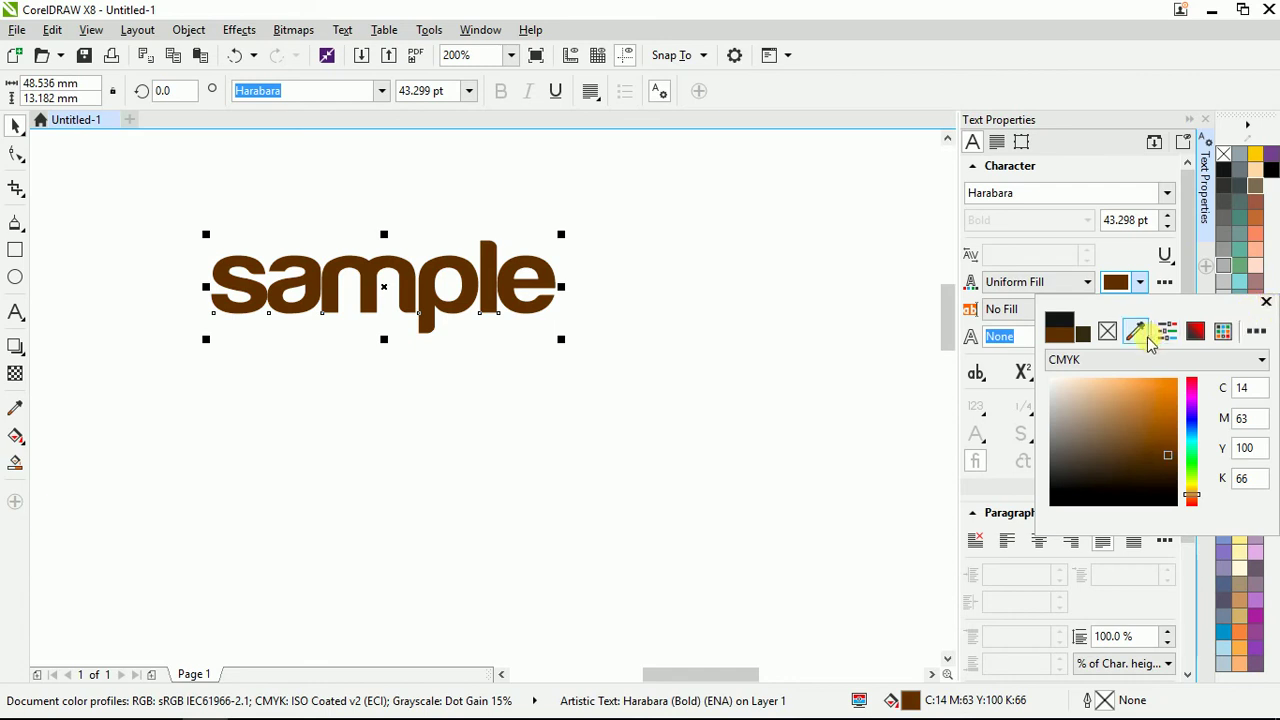
click(1268, 304)
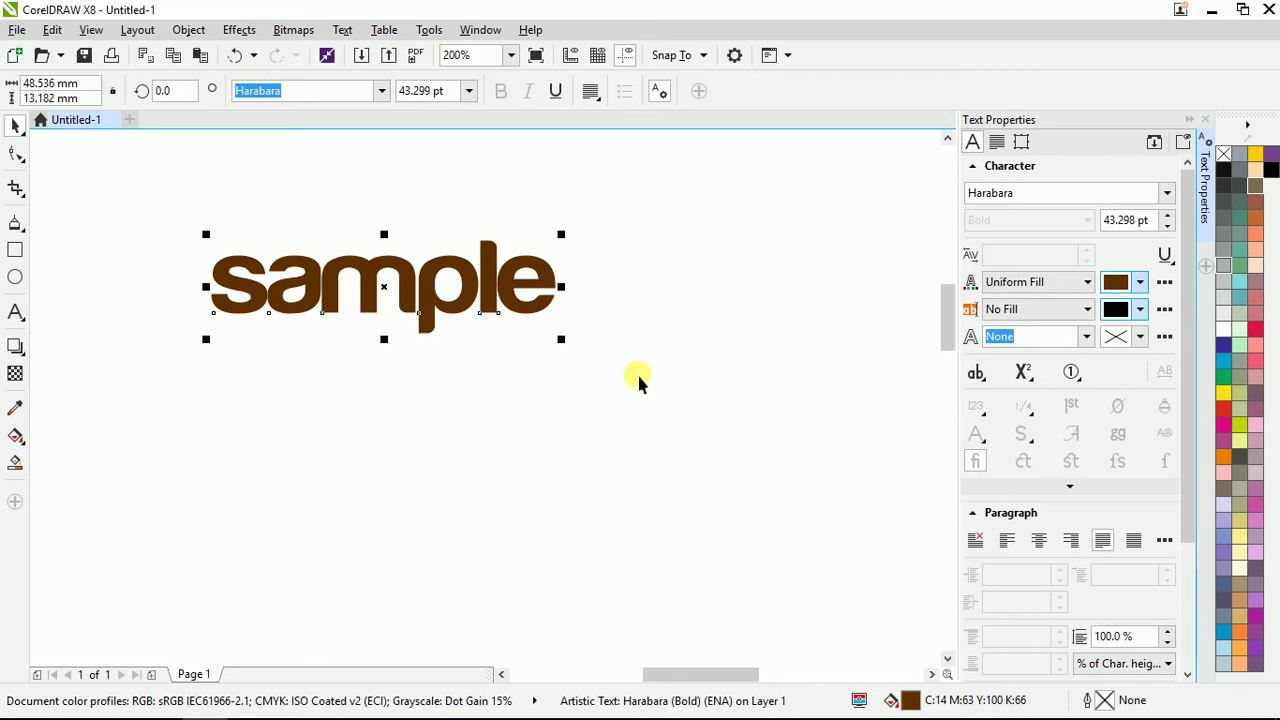
Recolour the word 'sample' with palette swatches, trying magenta, yellow and green before choosing blue C100 M100 Y0 K0.
click(550, 400)
click(434, 263)
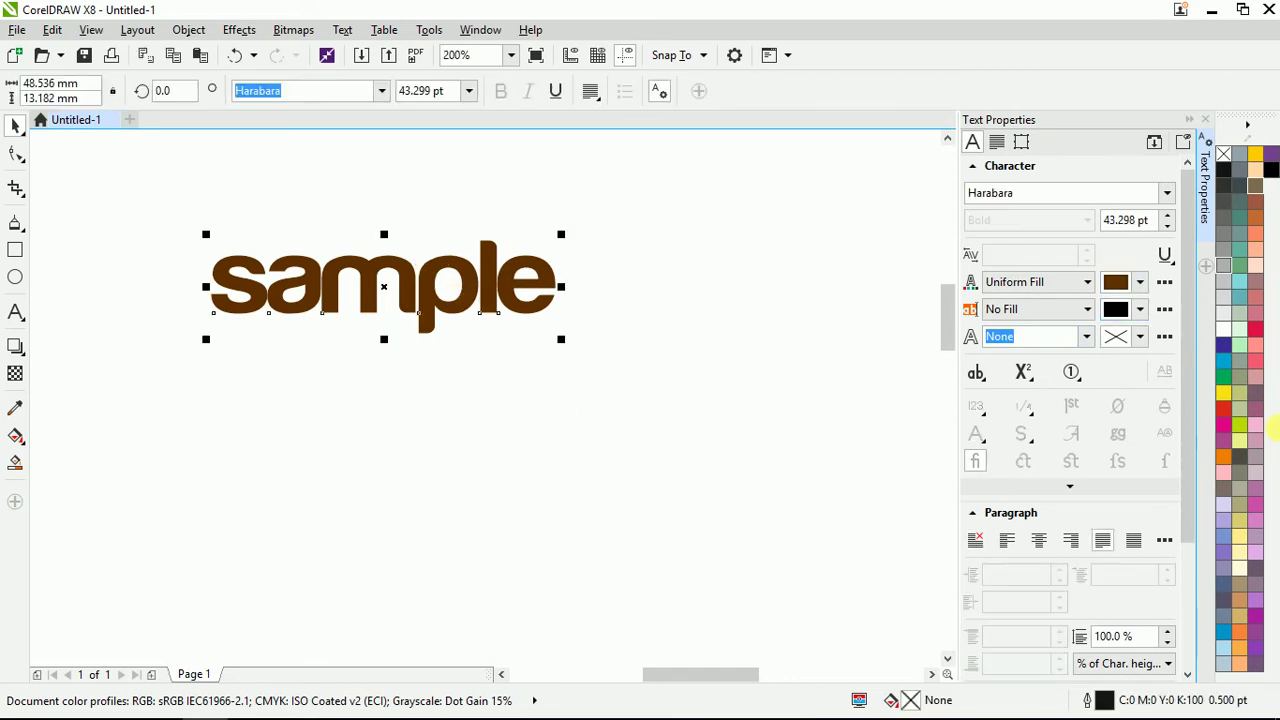
click(1224, 425)
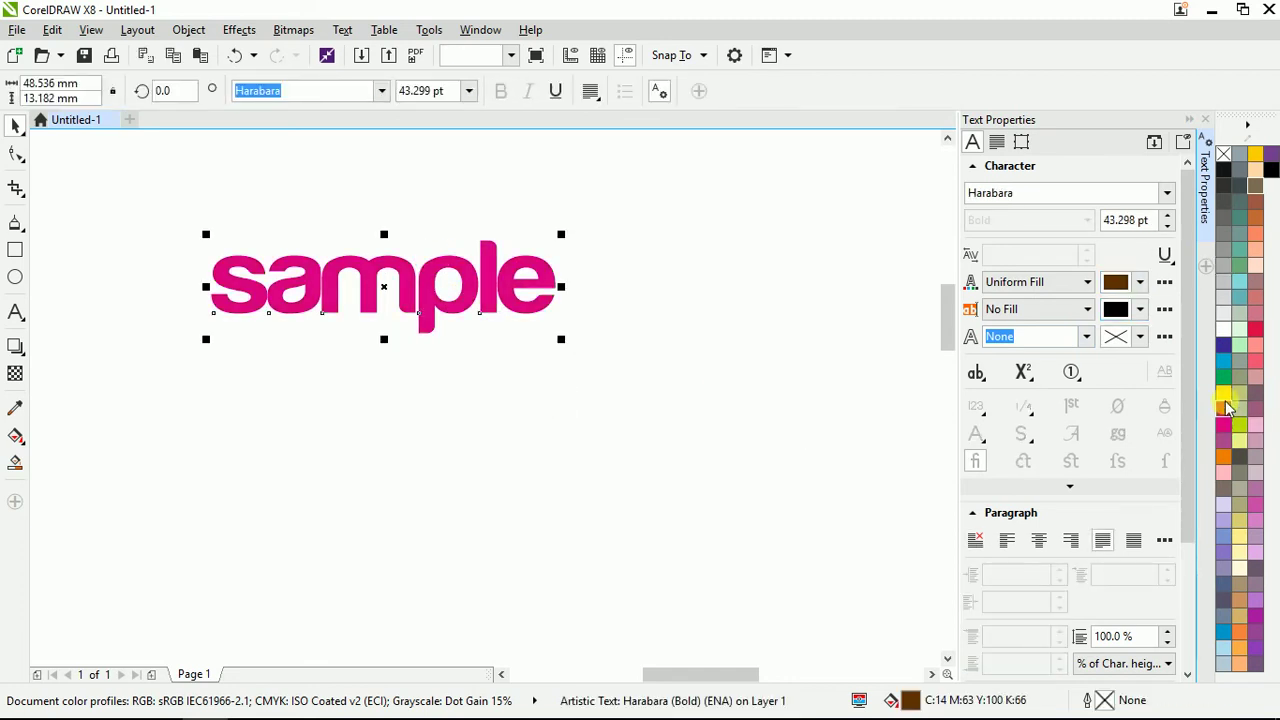
click(1223, 392)
click(1224, 372)
click(1224, 347)
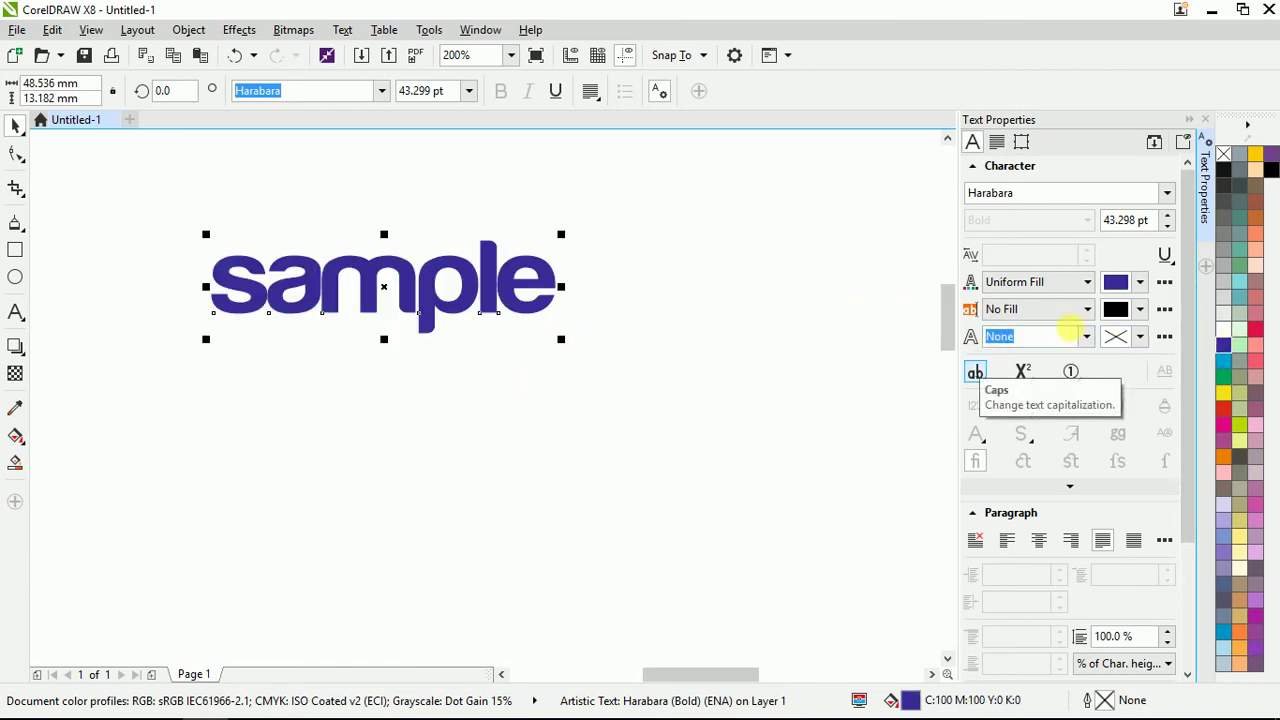
Adjust the text colour to purple C91 M100 Y0 K0 and change its fill type to Fountain Fill.
click(1087, 282)
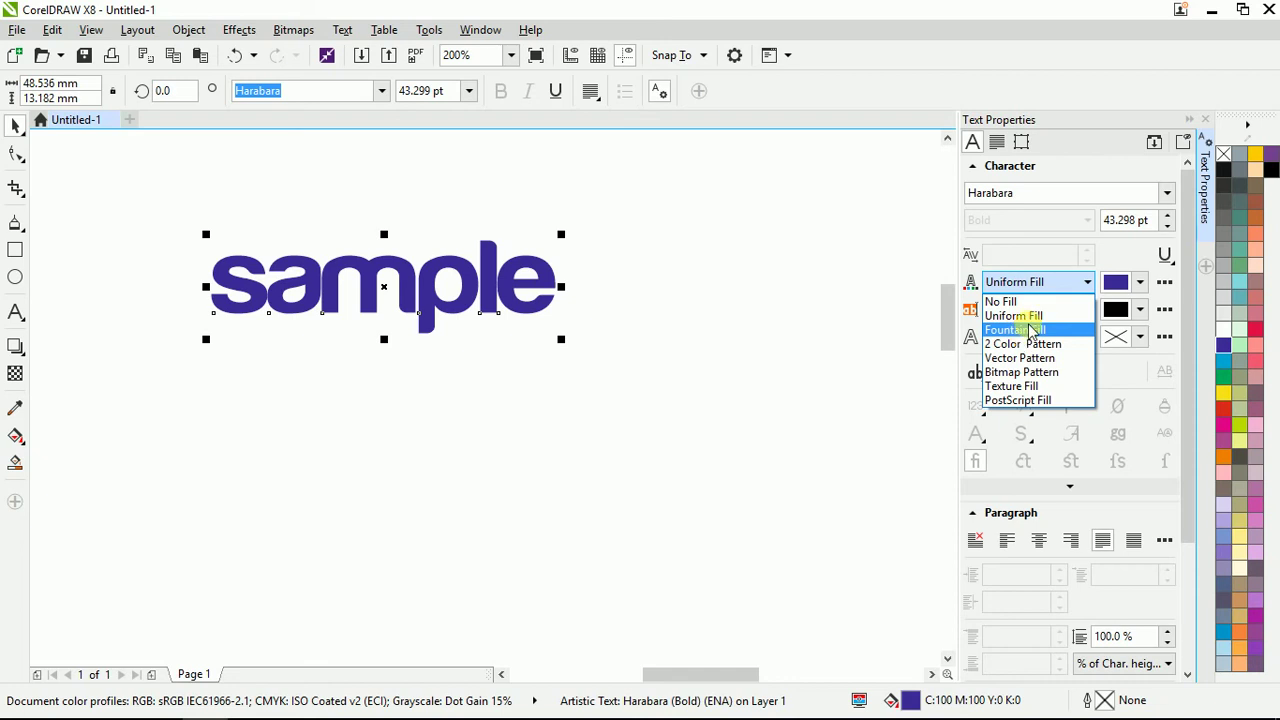
key(Escape)
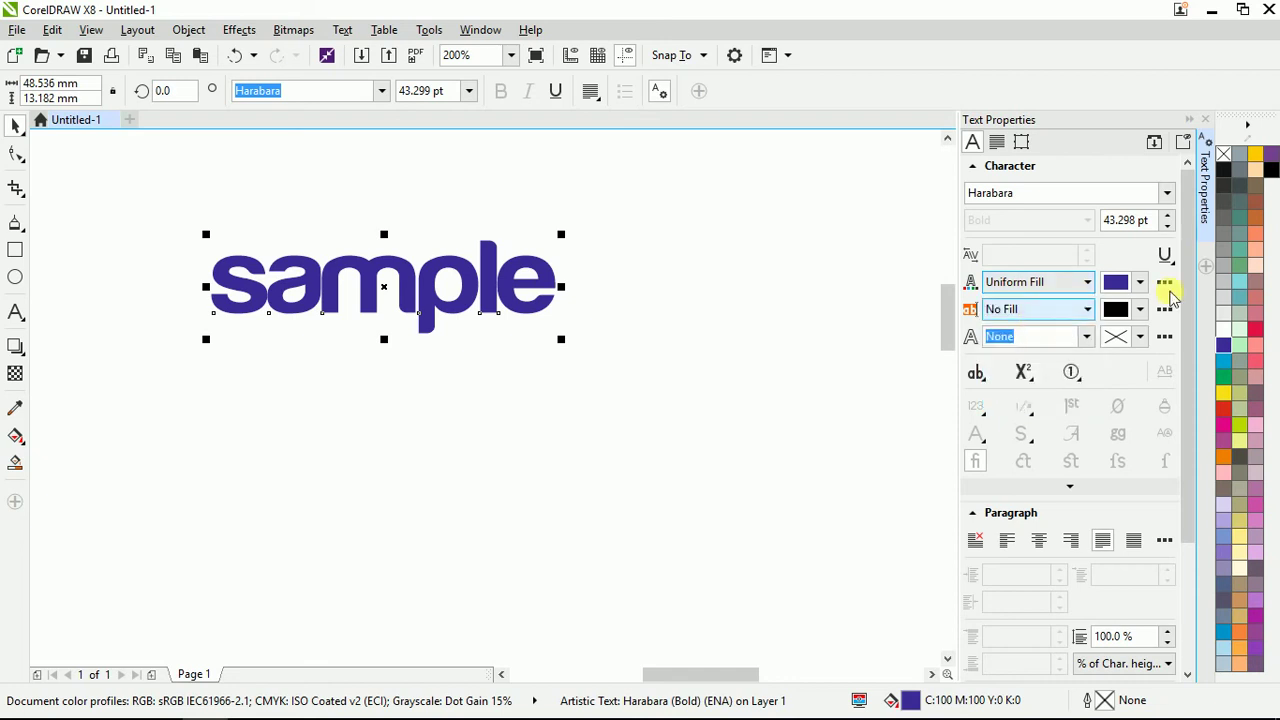
click(1140, 283)
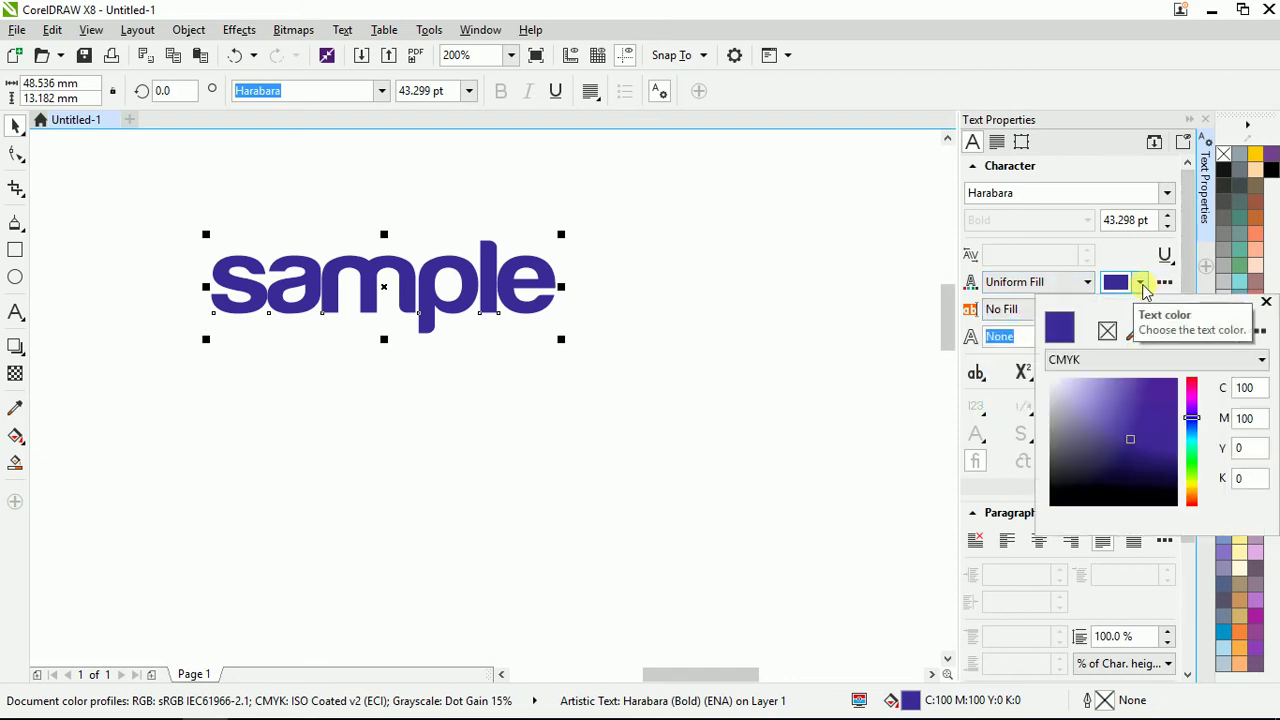
click(1060, 284)
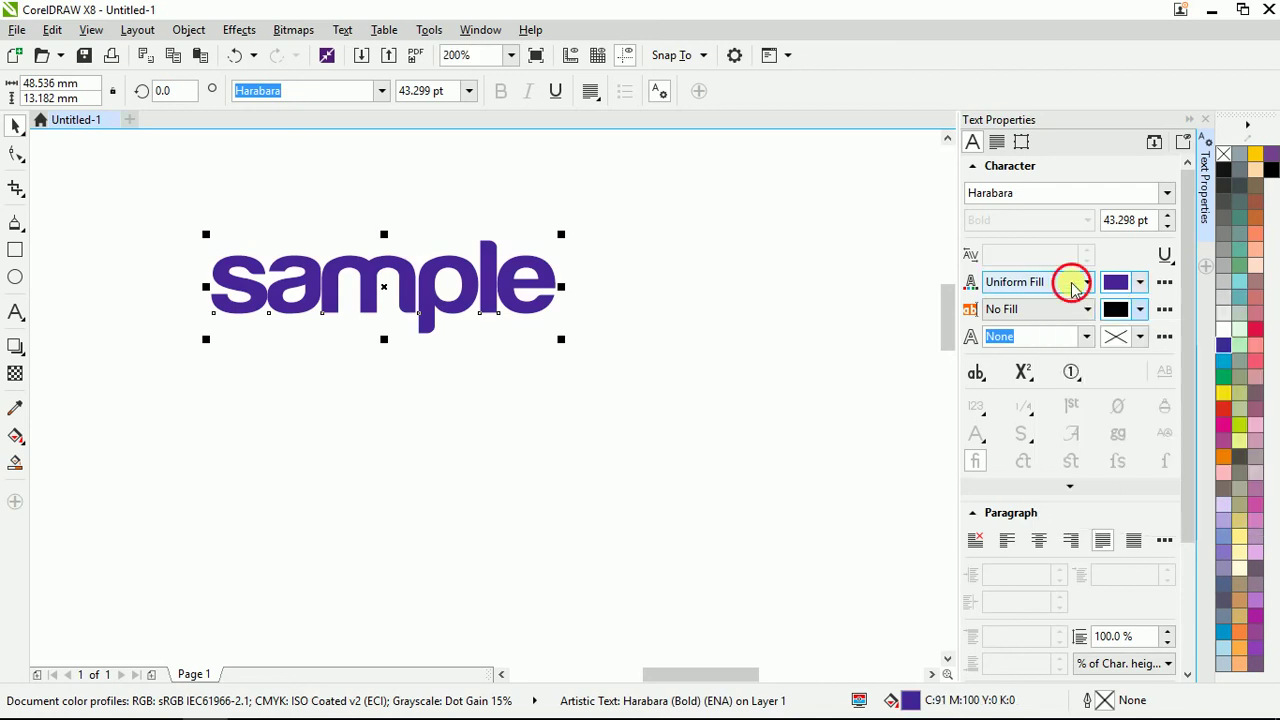
click(1066, 283)
click(1035, 330)
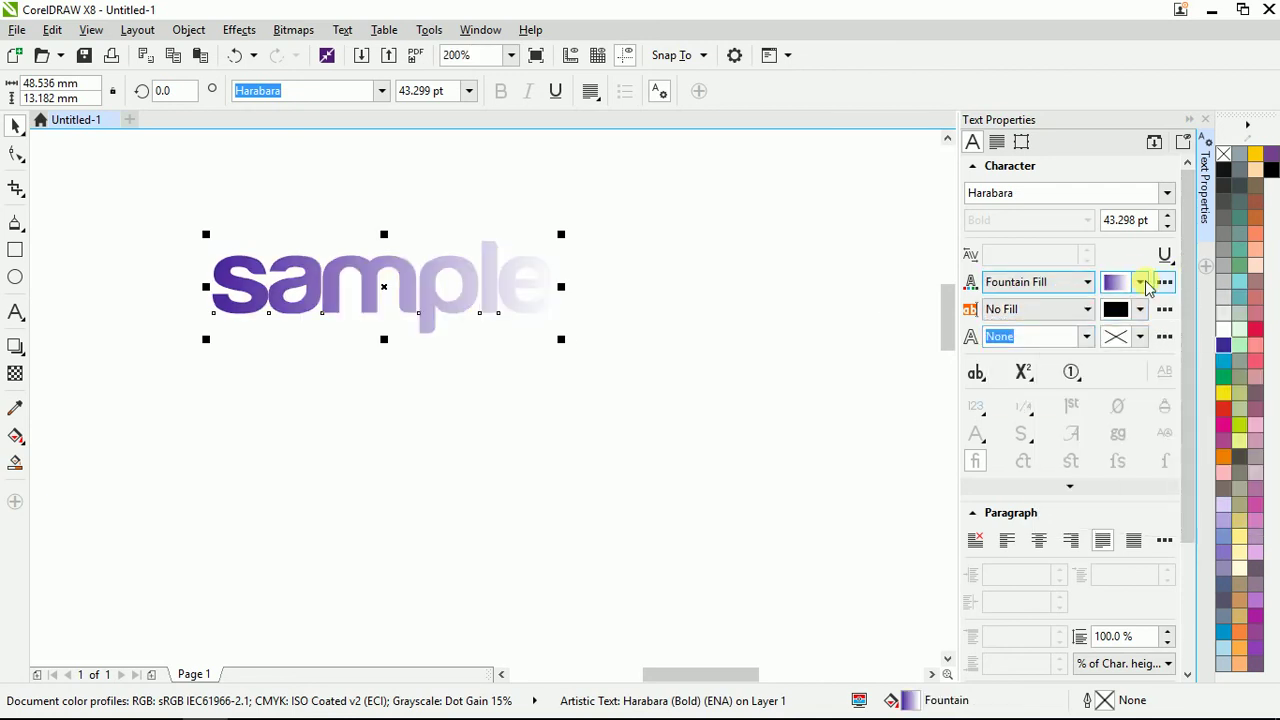
Open the full fill settings for the text's gradient and add an intermediate colour node at 38%.
click(1142, 284)
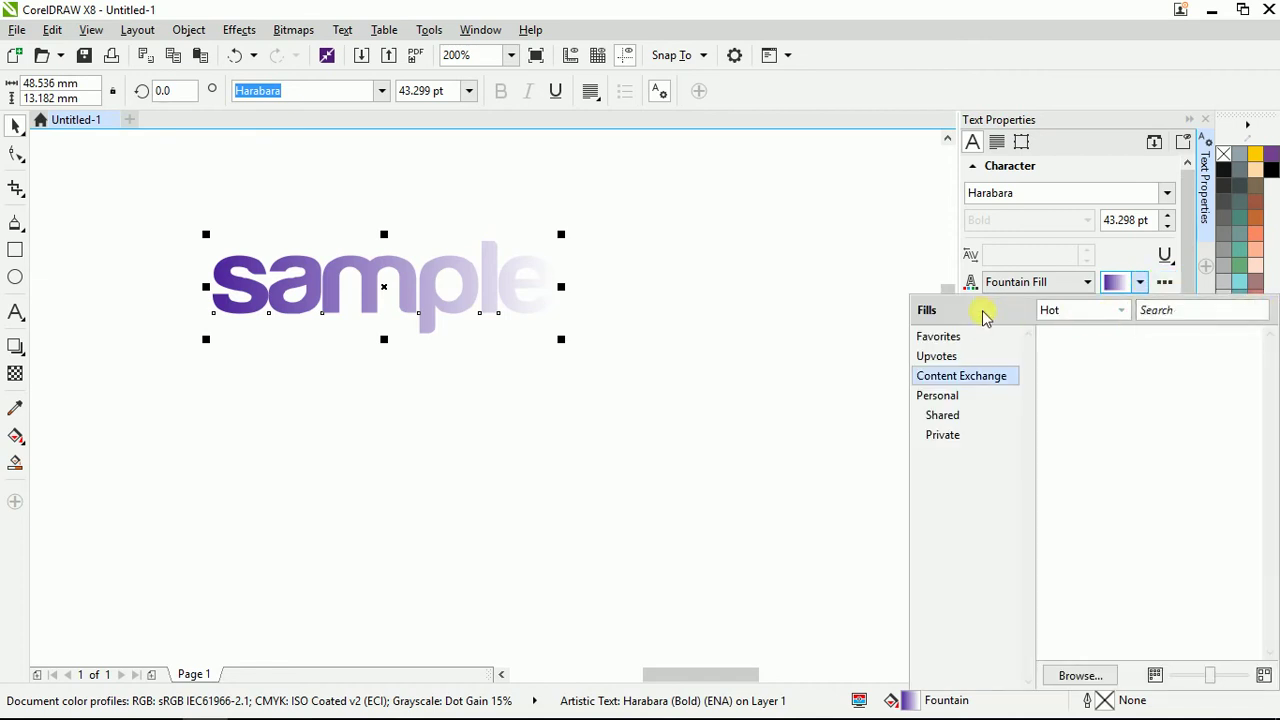
click(914, 283)
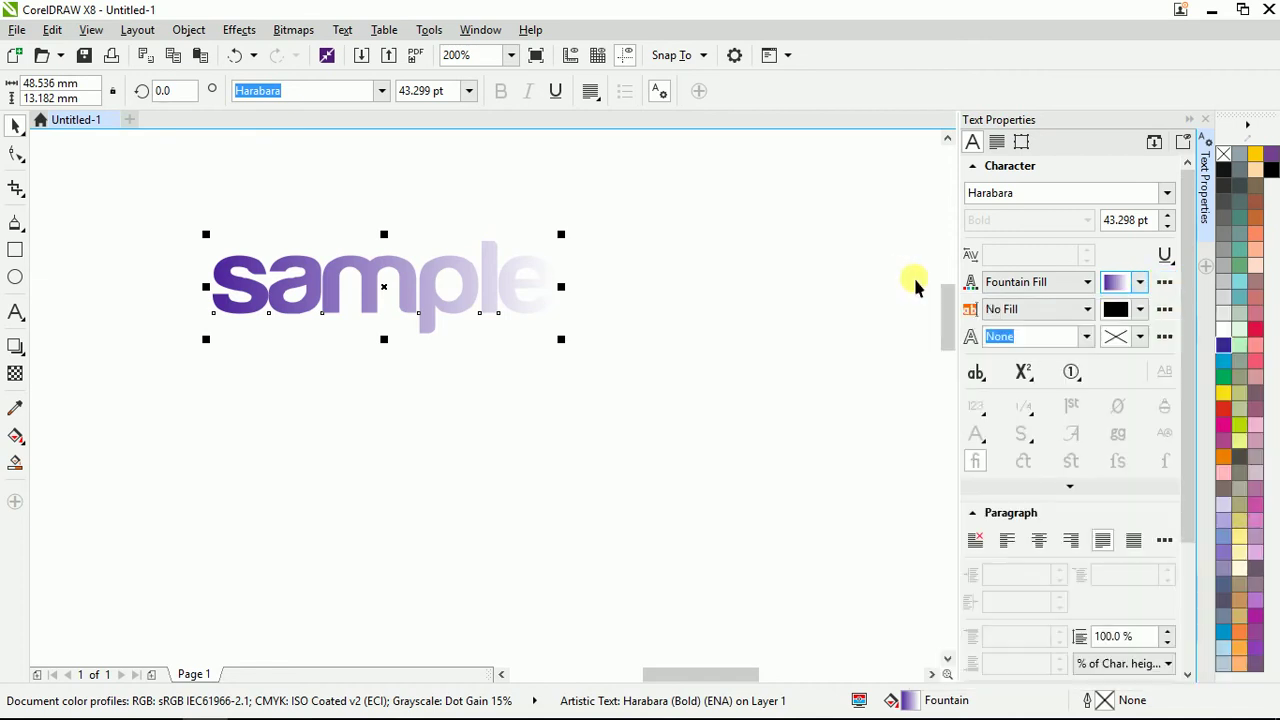
click(1165, 284)
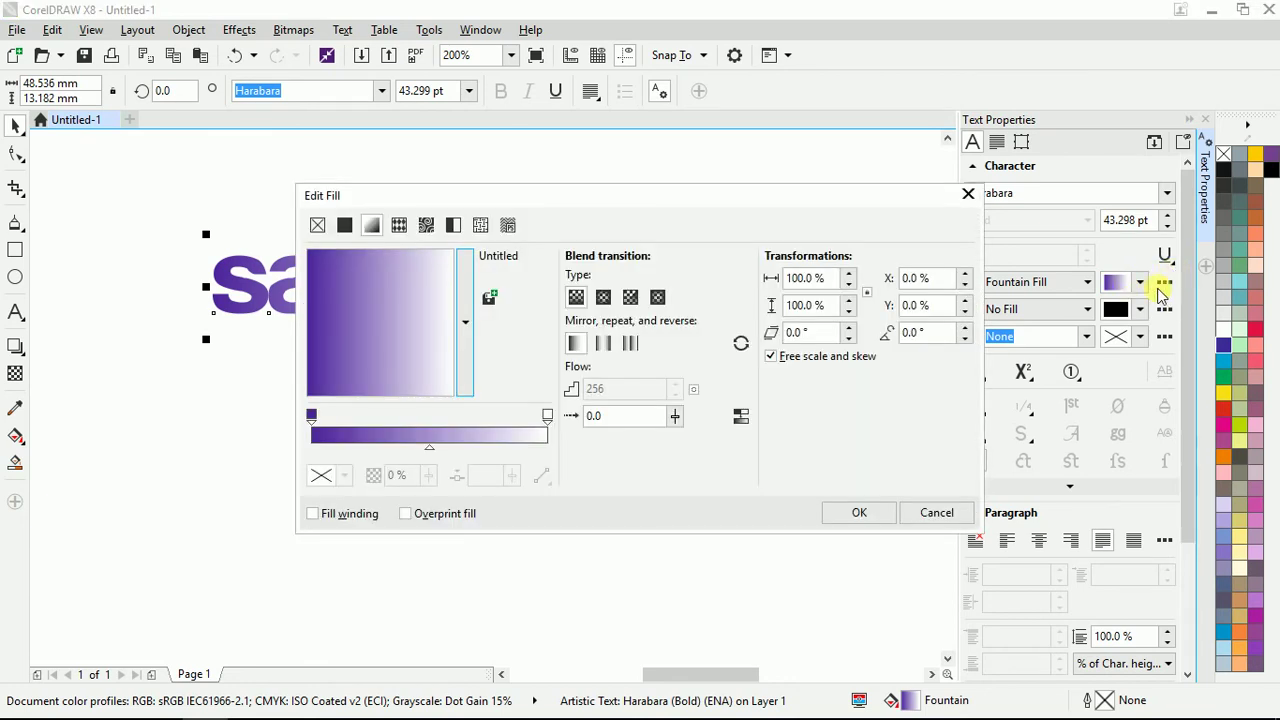
drag(817, 197, 1034, 140)
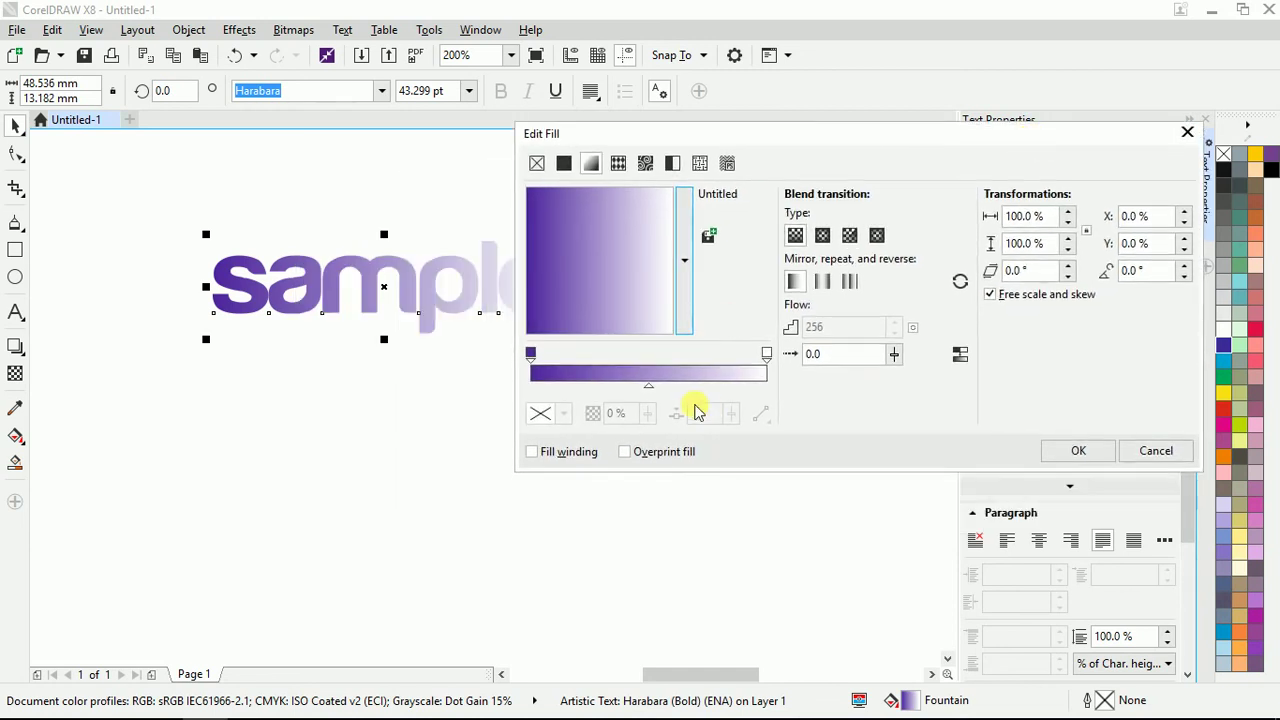
click(531, 354)
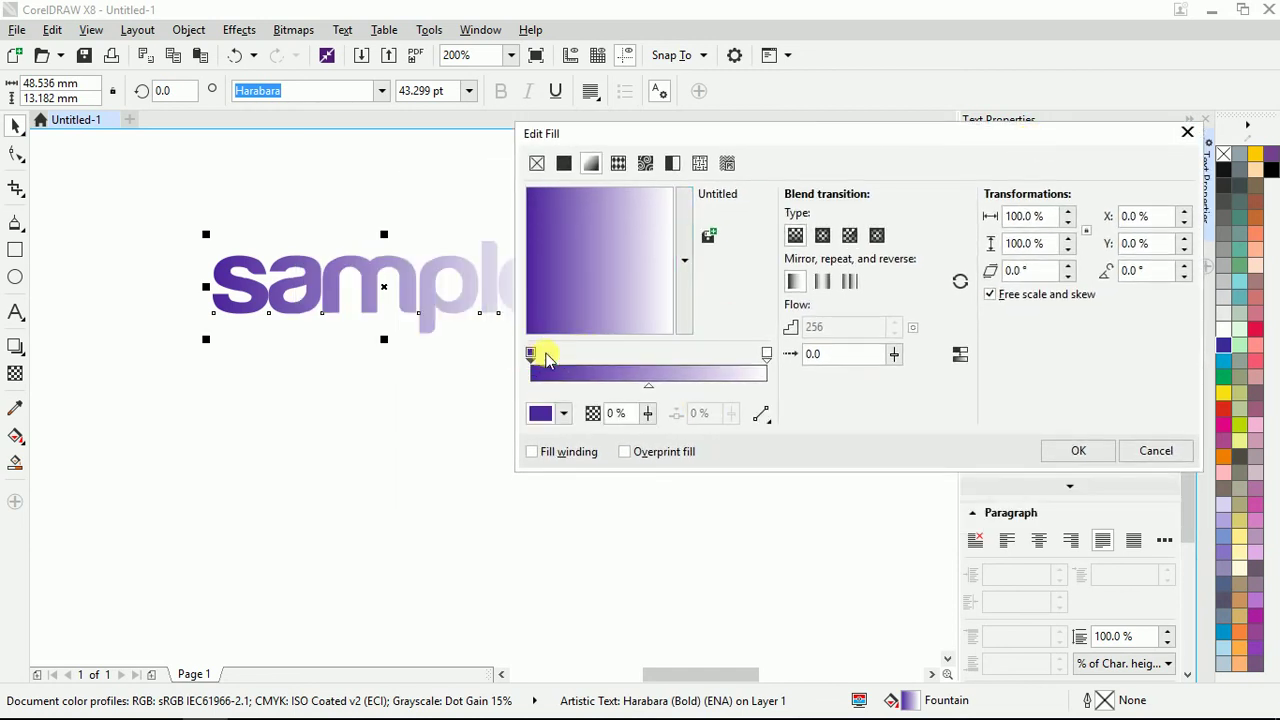
double_click(612, 355)
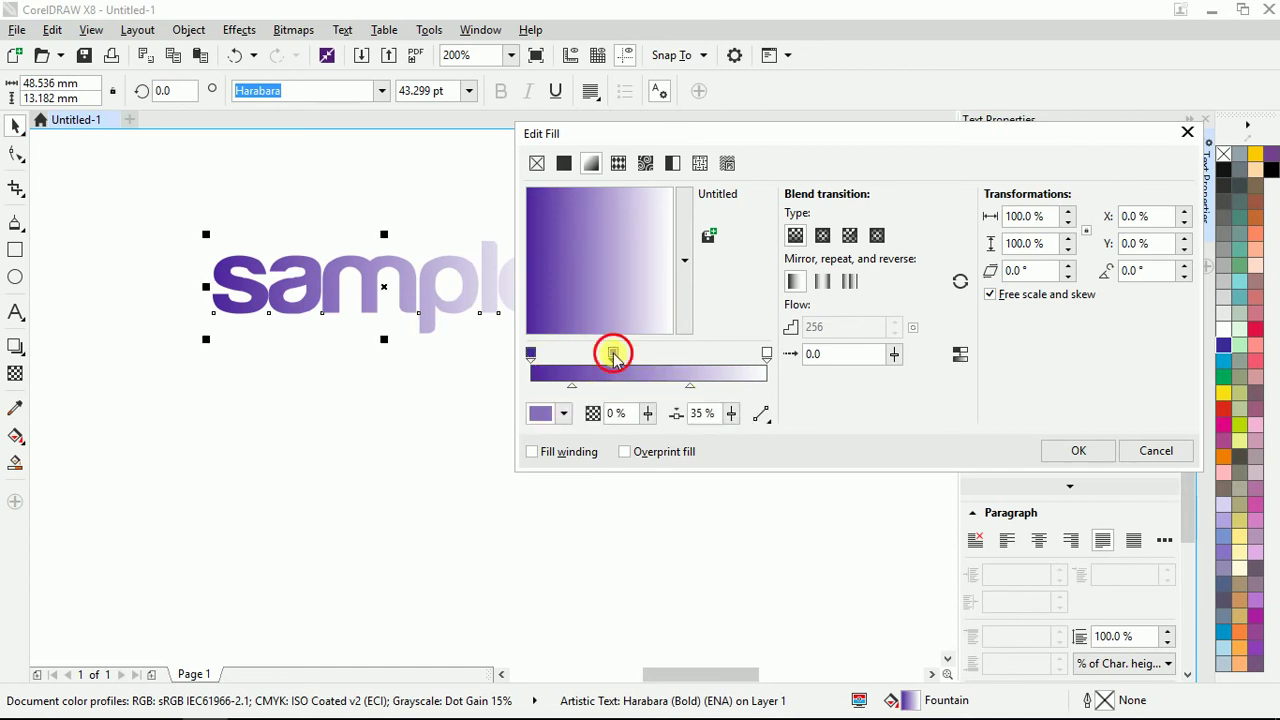
mouse_move(613, 355)
mouse_down()
mouse_move(663, 352)
mouse_move(620, 358)
mouse_up()
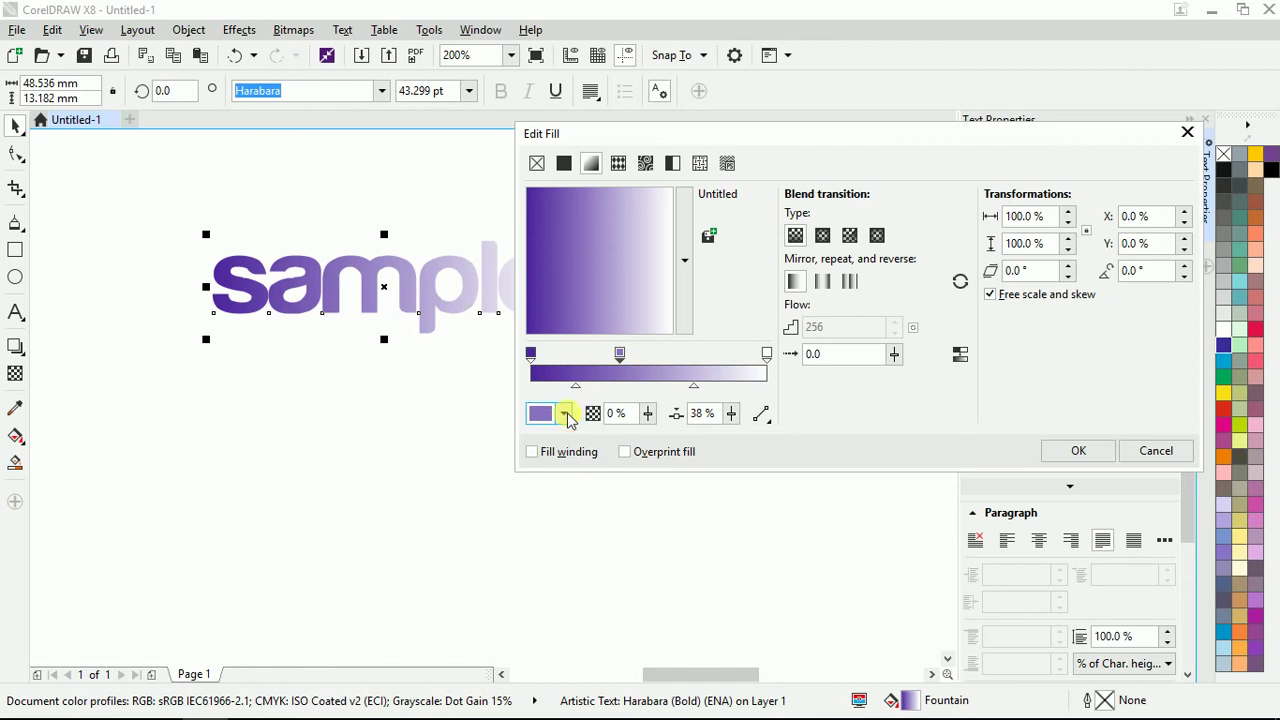
Set the middle gradient node's colour to golden orange, C2 M36 Y98 K8.
click(565, 413)
drag(646, 537, 650, 585)
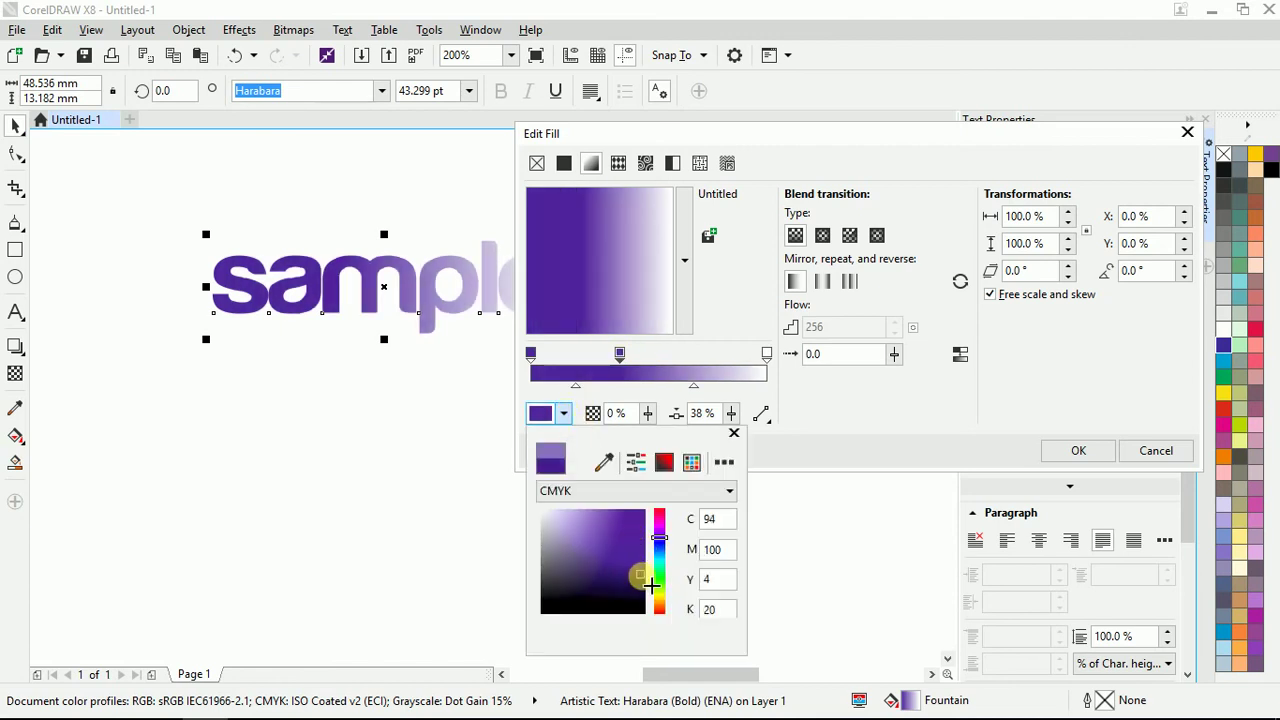
drag(659, 540, 659, 573)
click(636, 536)
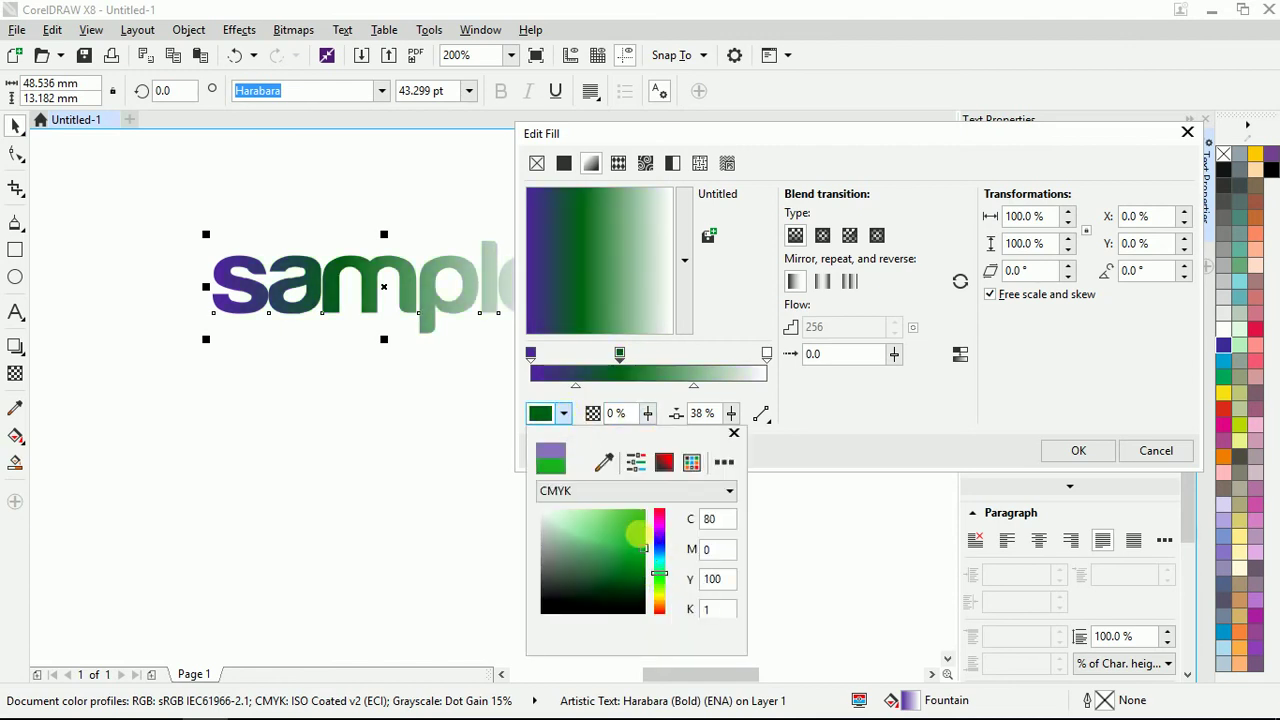
click(634, 519)
click(659, 600)
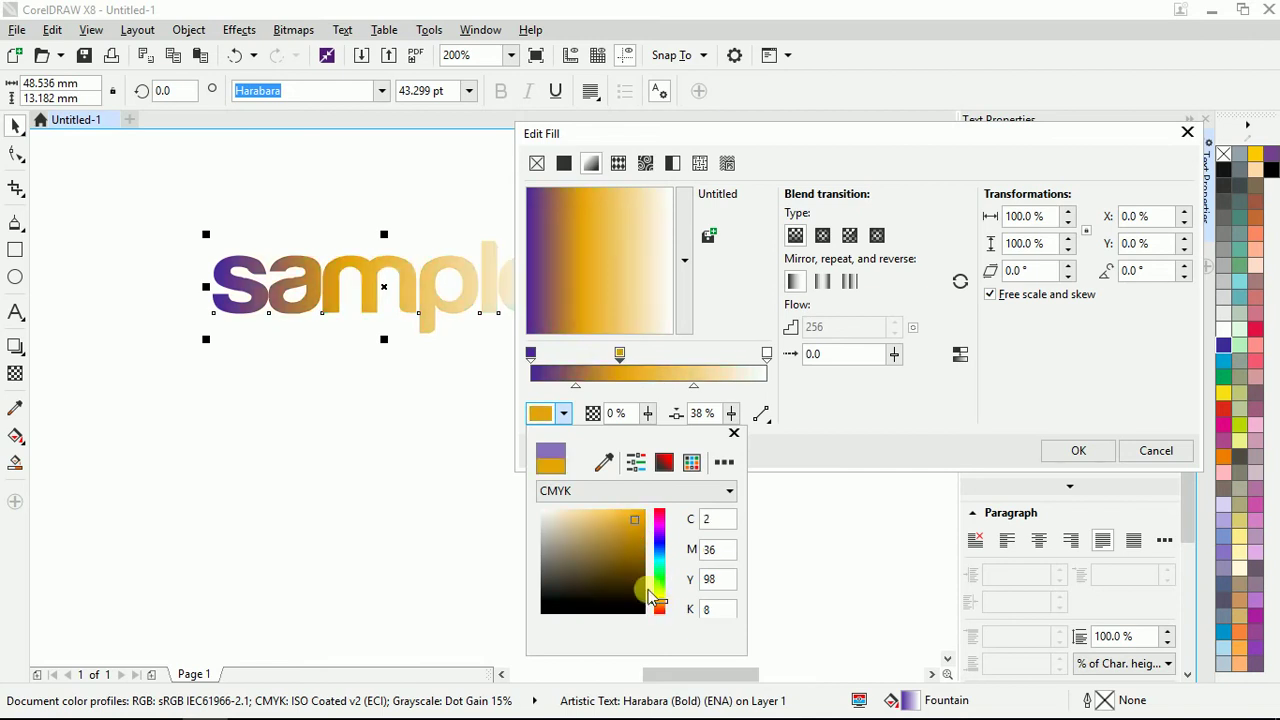
Set the gradient's end node to red C0 M96 Y100 K0, apply the fill, and shift the text slightly down and right.
click(766, 354)
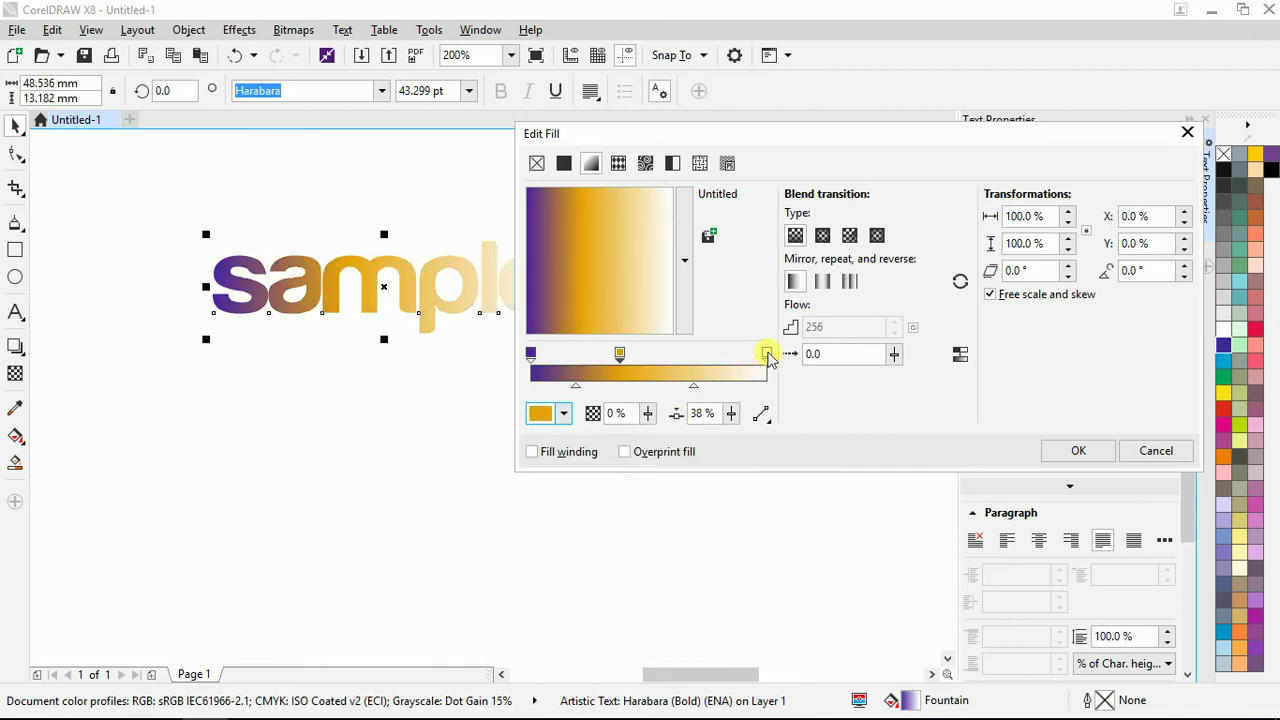
click(565, 413)
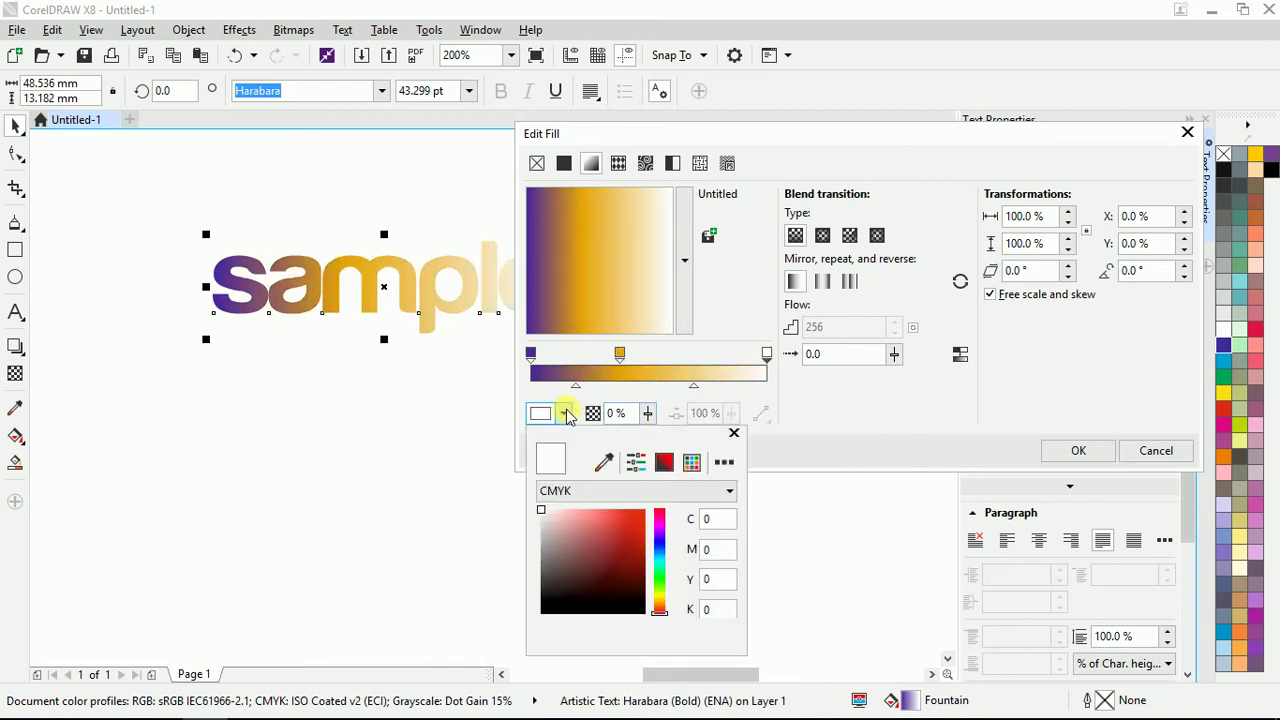
click(634, 524)
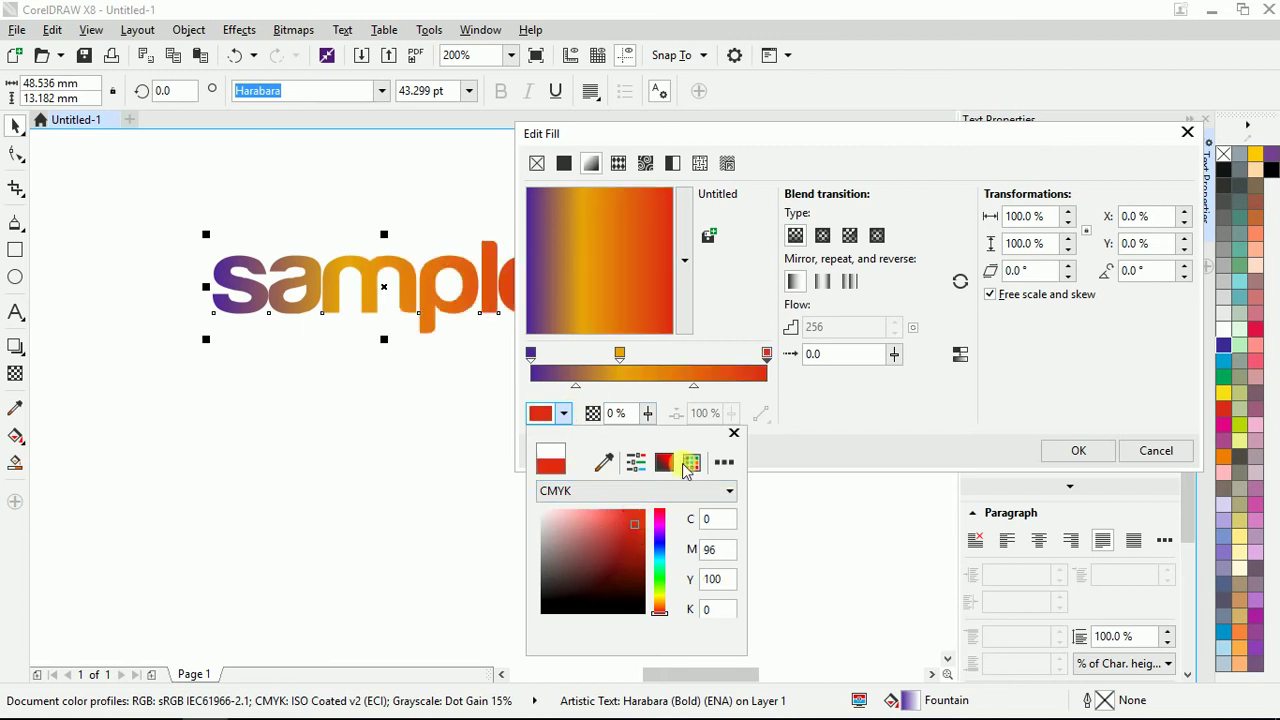
click(1090, 458)
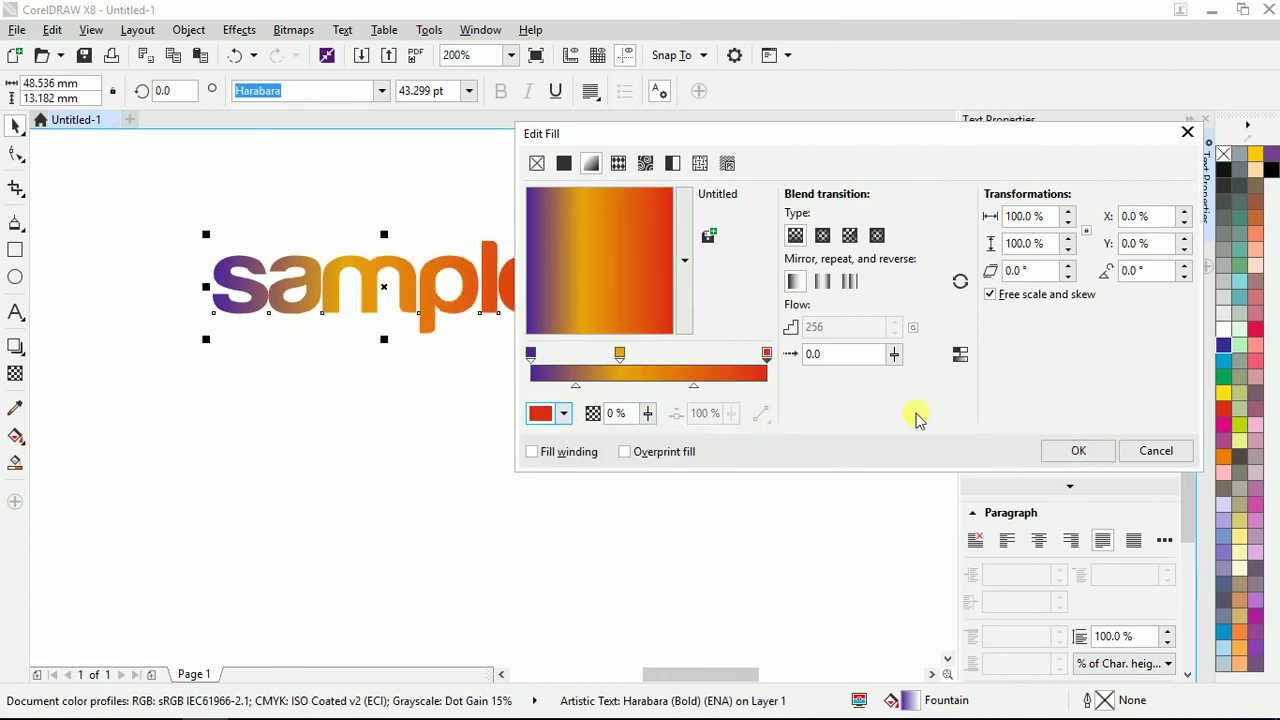
click(737, 457)
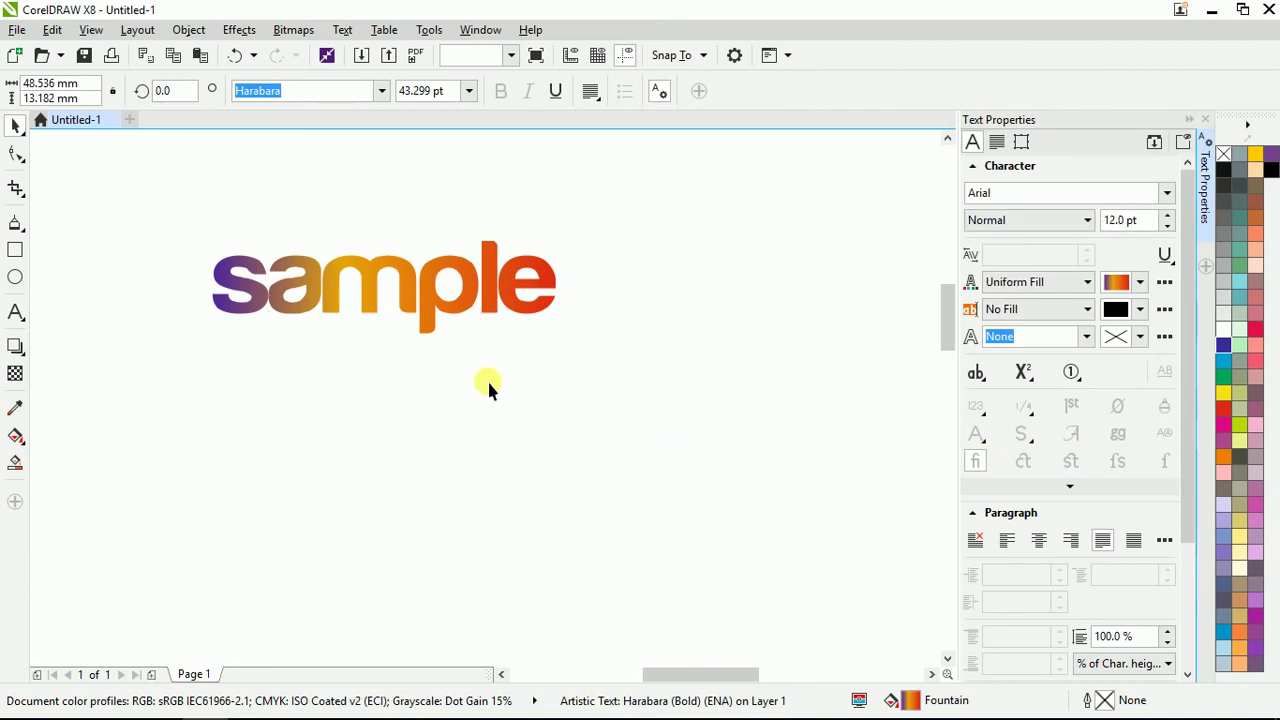
drag(466, 283, 502, 301)
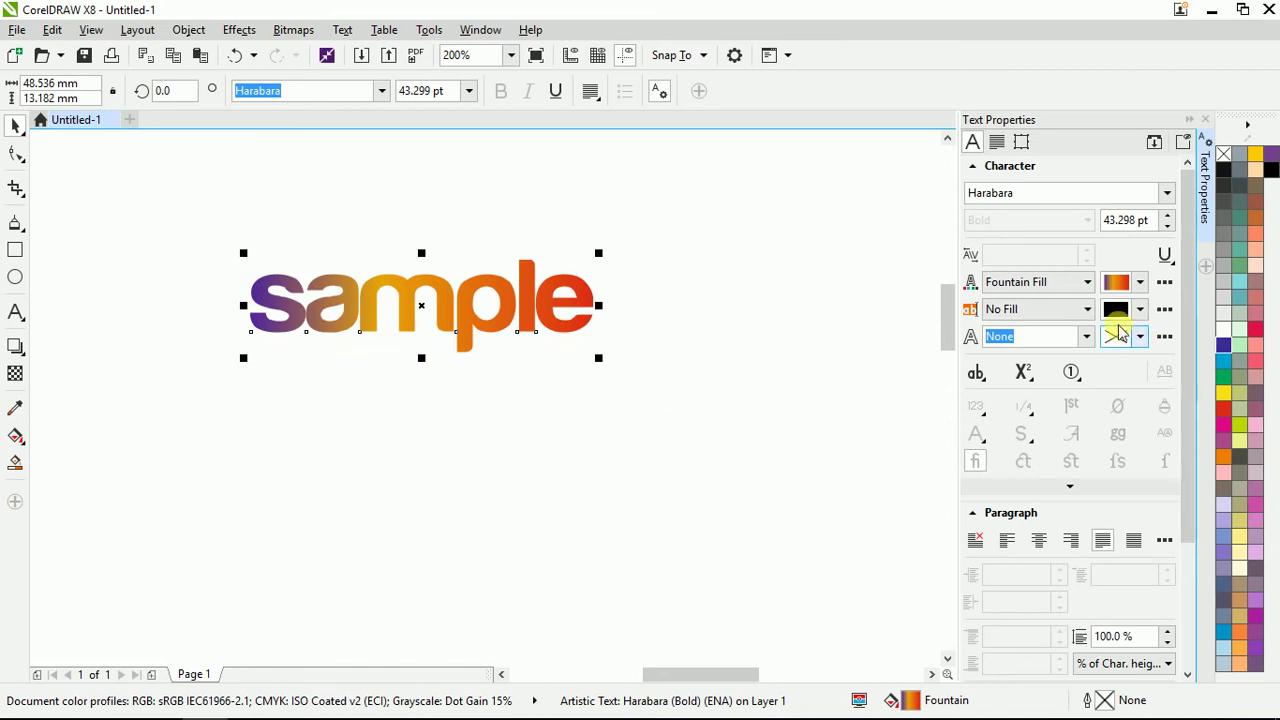
Change the text's fill type to 2 Color Pattern and try several preset patterns, ending with the spade pattern.
click(1079, 286)
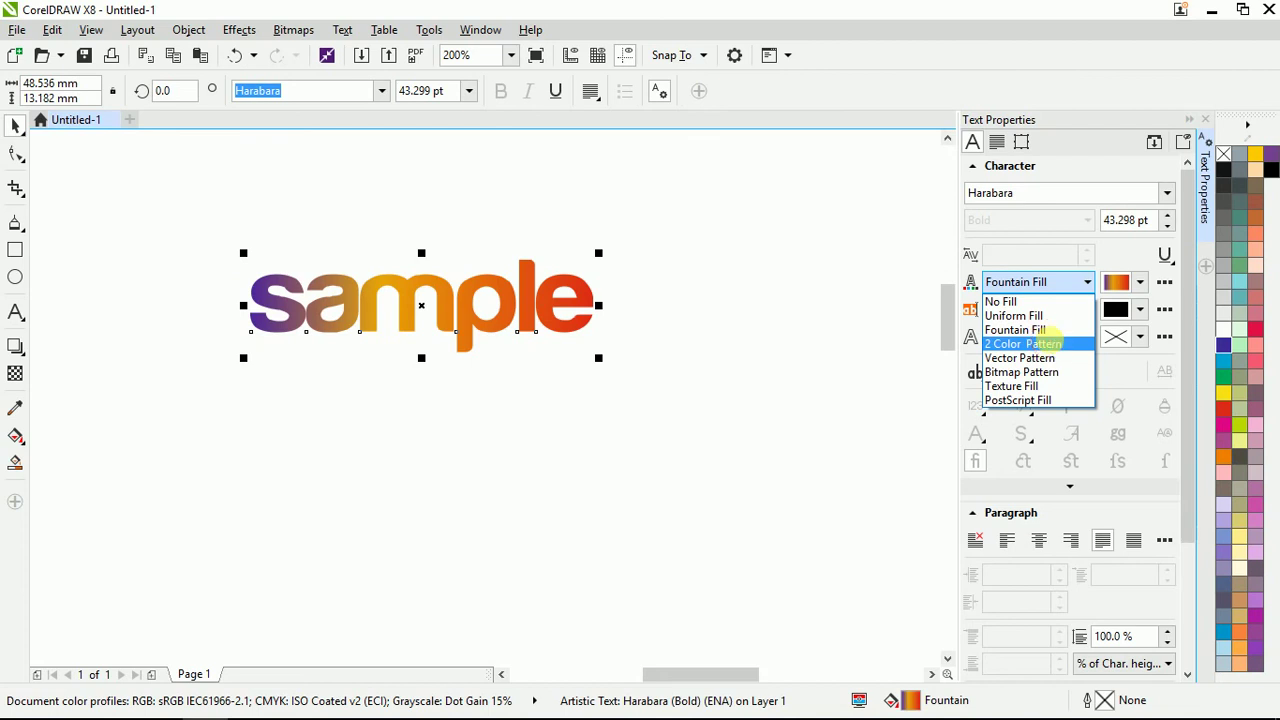
click(1053, 344)
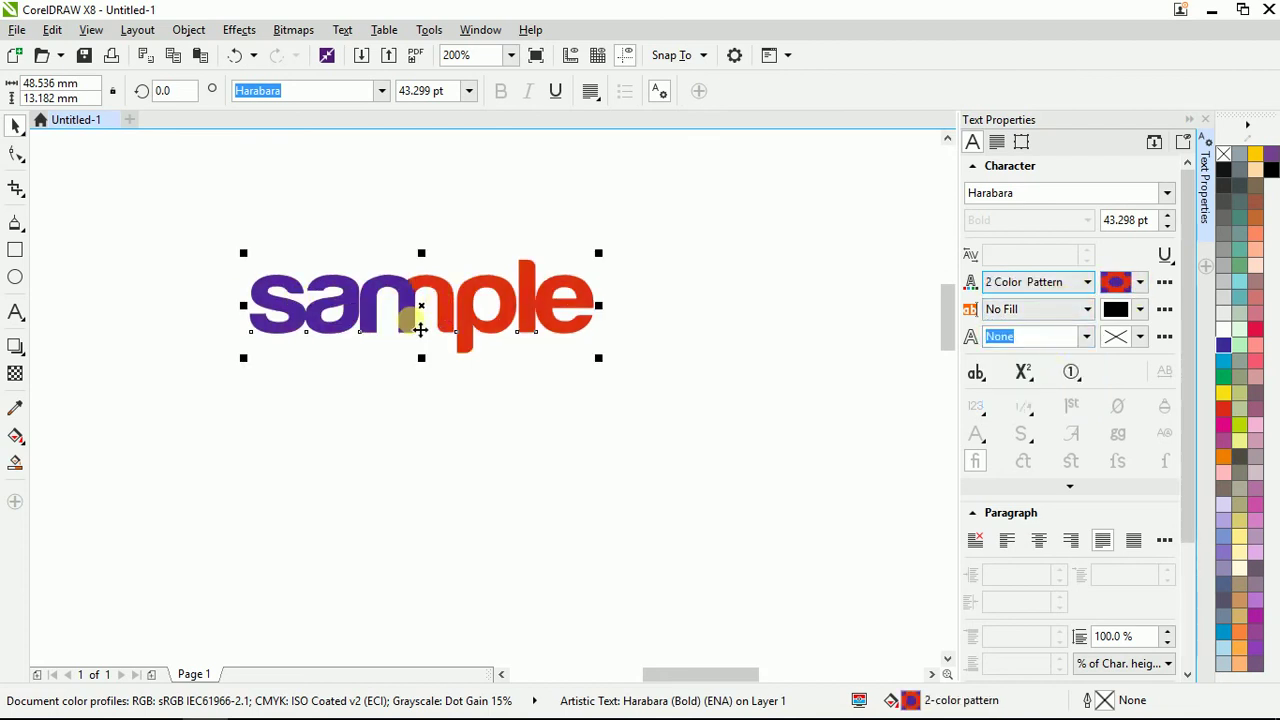
click(1140, 284)
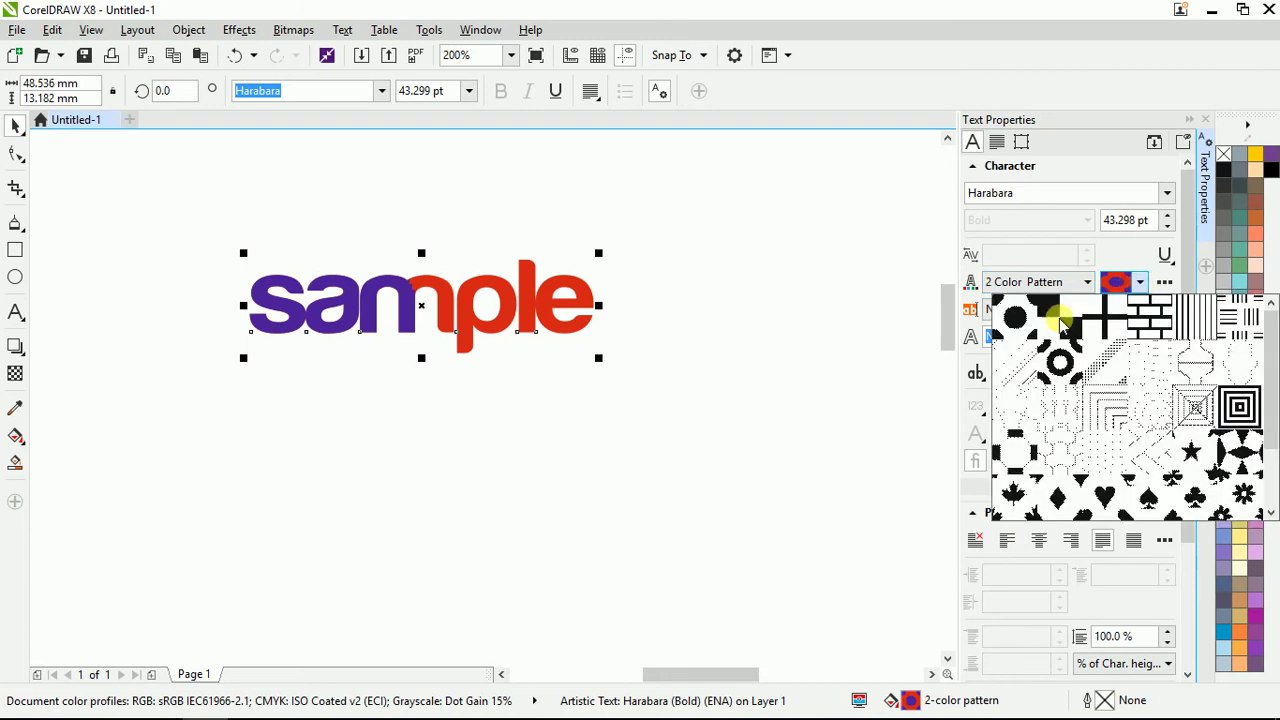
click(1052, 368)
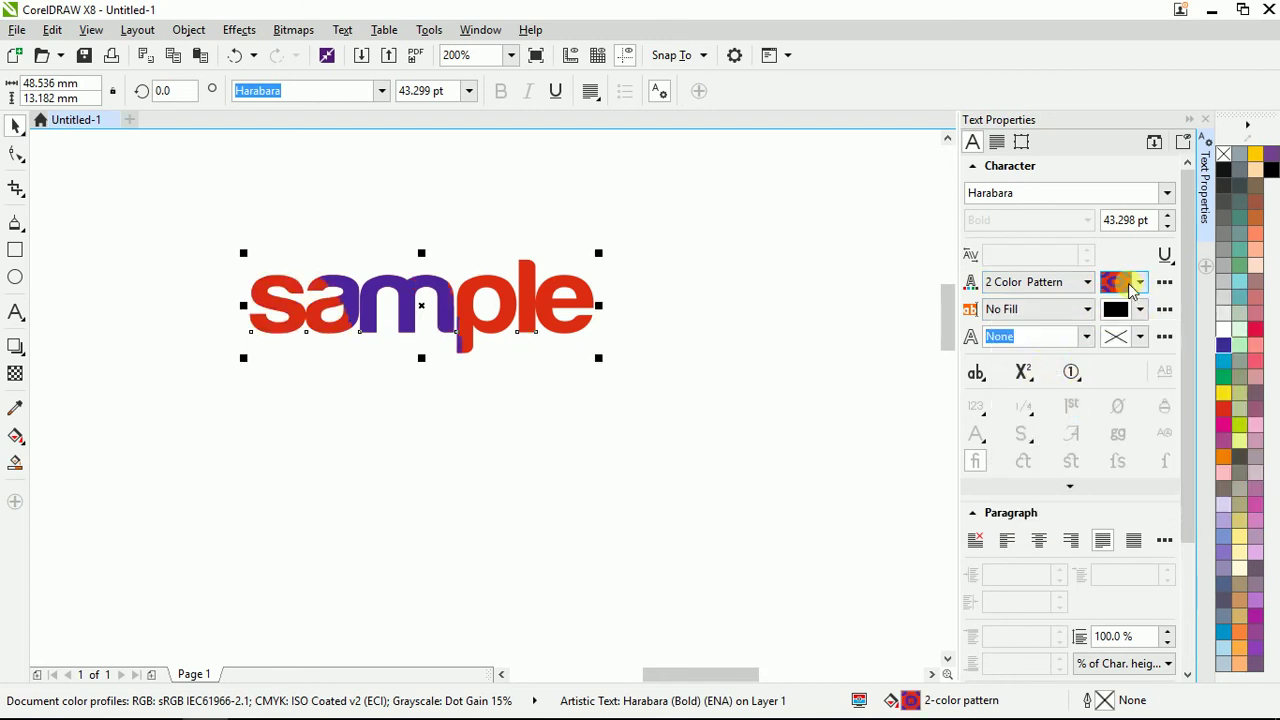
click(1140, 282)
click(1066, 505)
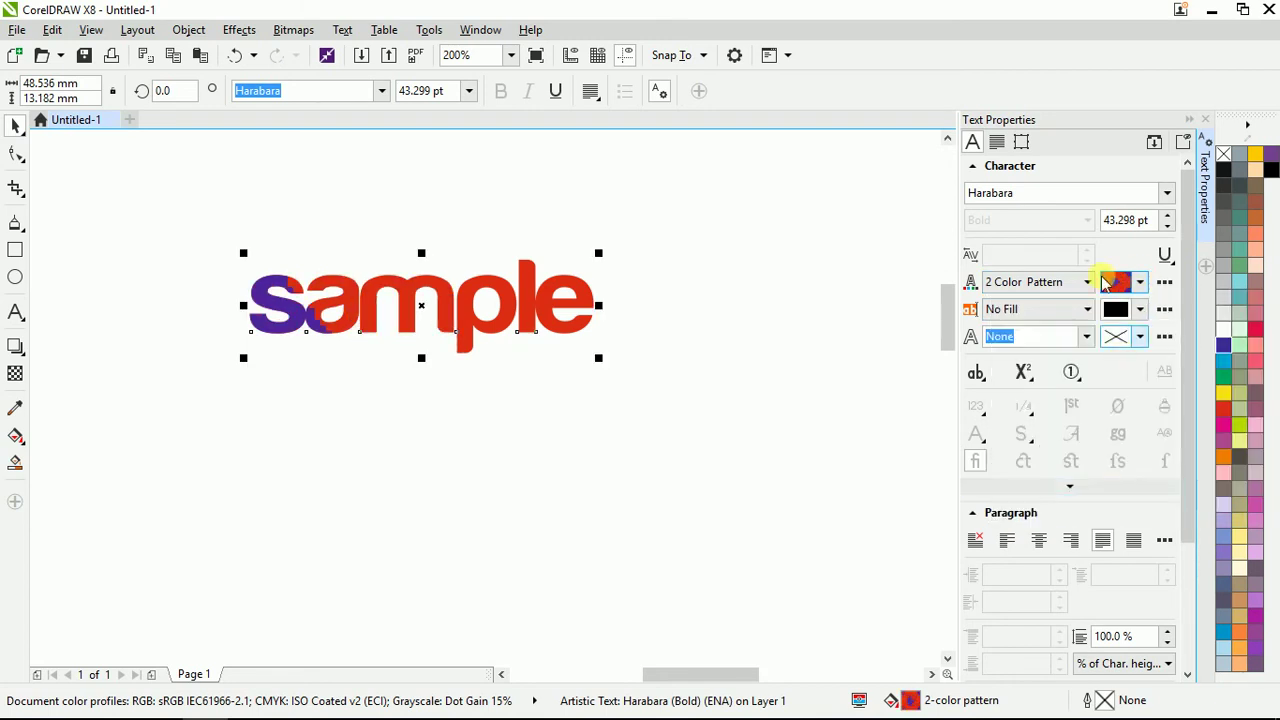
click(1140, 282)
click(1129, 476)
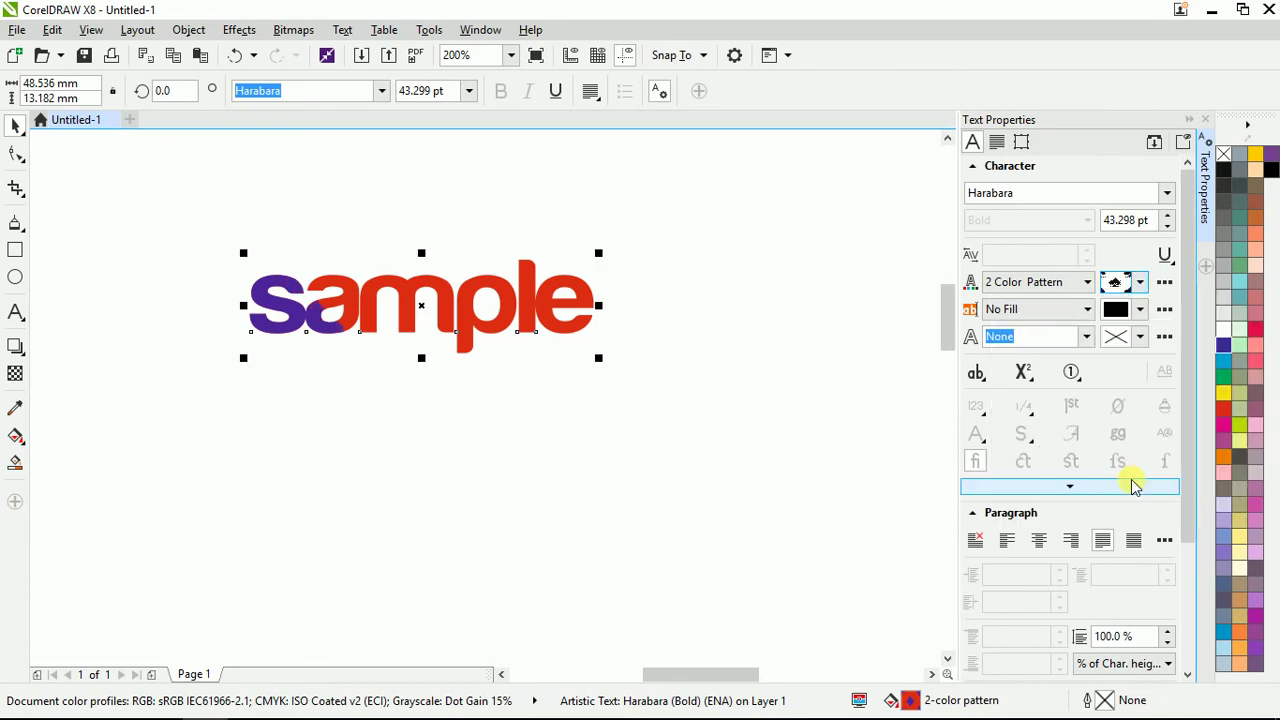
Open the full settings of the text's two-colour pattern fill, set the pattern size to 50 mm by 50 mm, and apply it.
click(1164, 283)
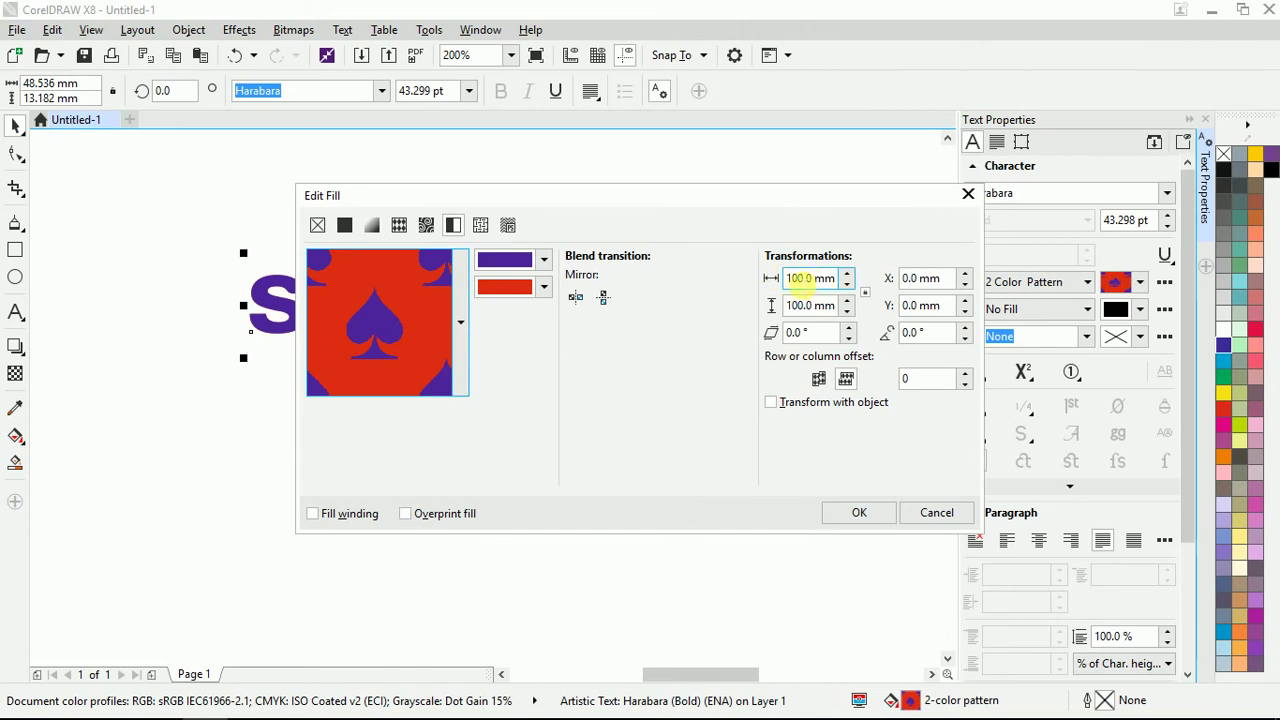
double_click(800, 278)
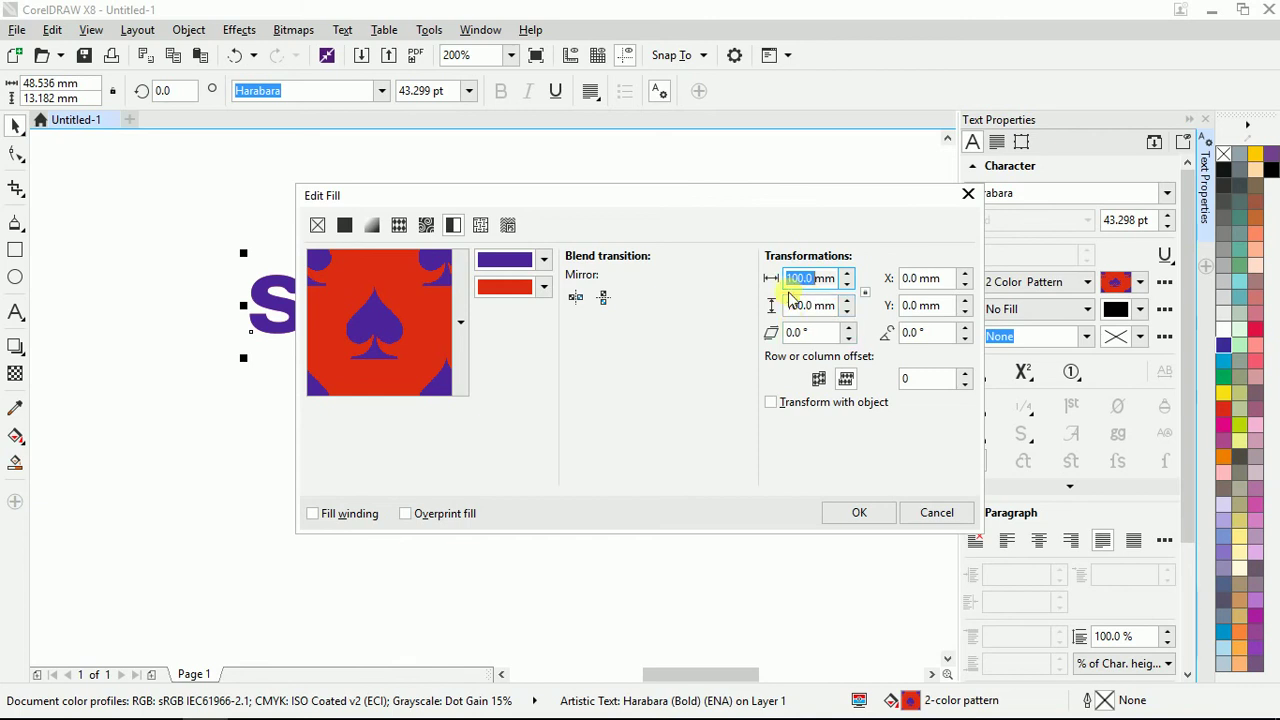
text(50mm)
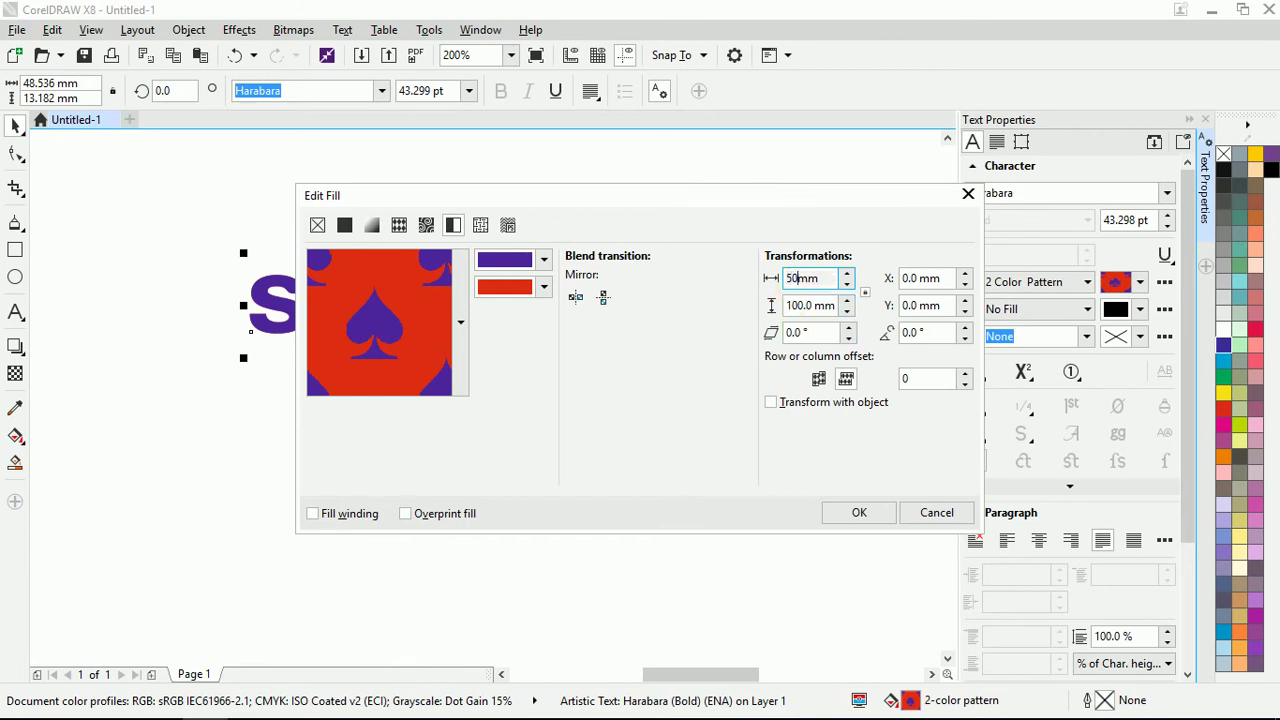
key(Tab)
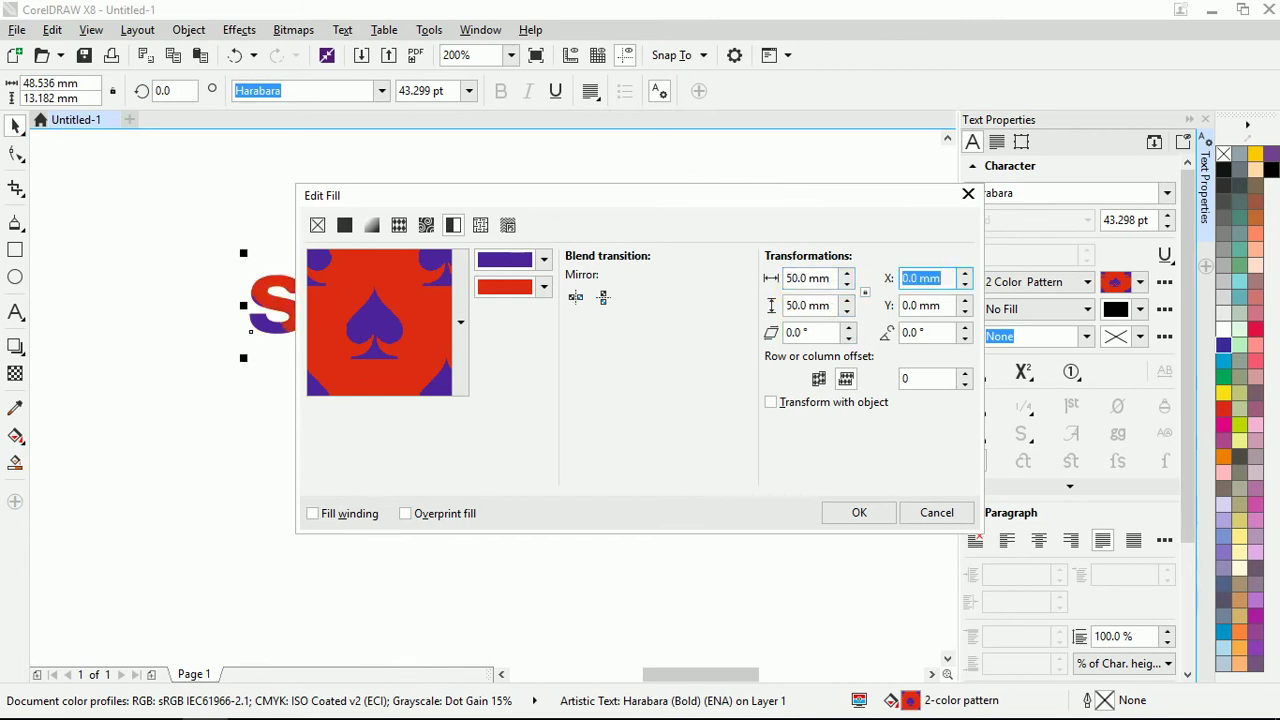
click(859, 512)
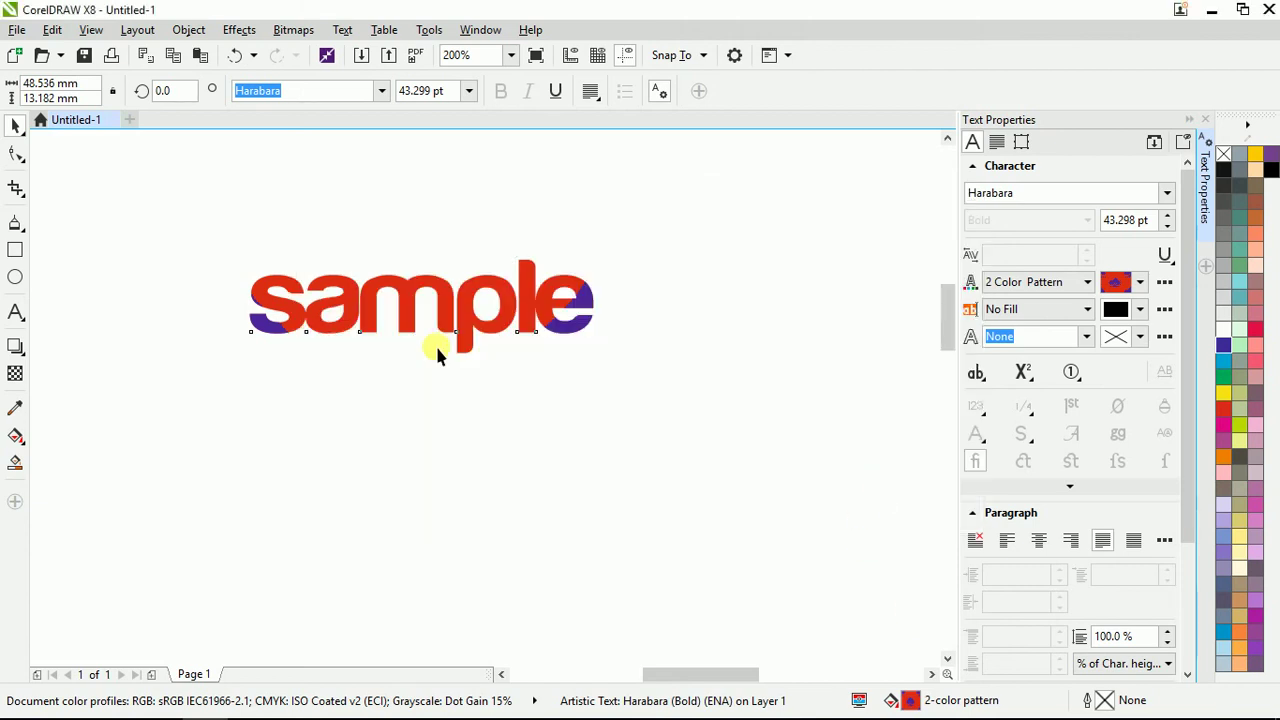
click(1038, 311)
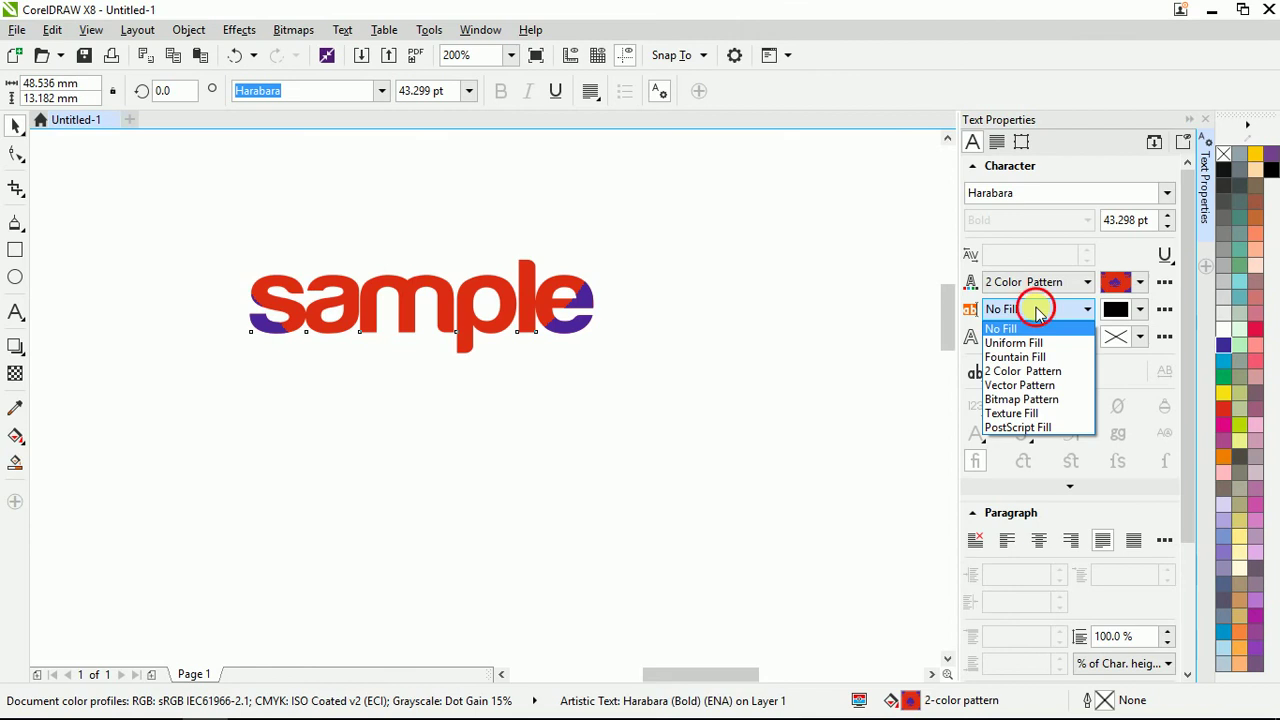
click(1038, 311)
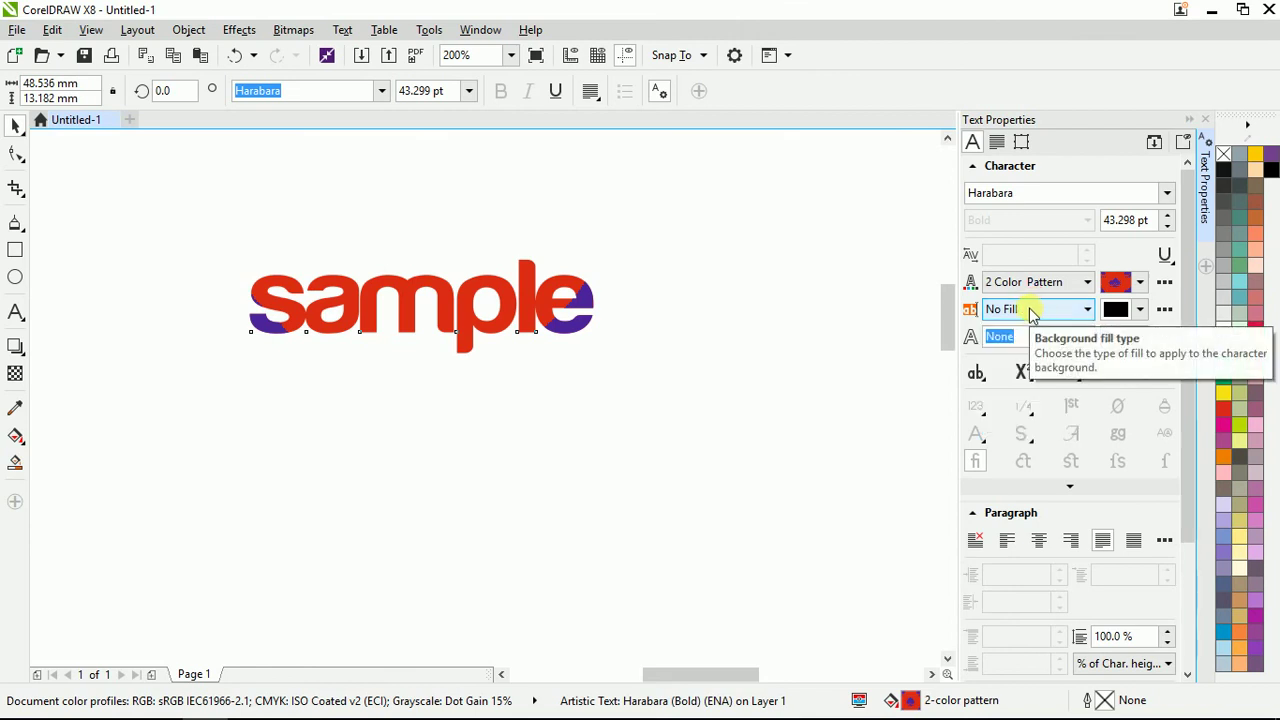
click(883, 380)
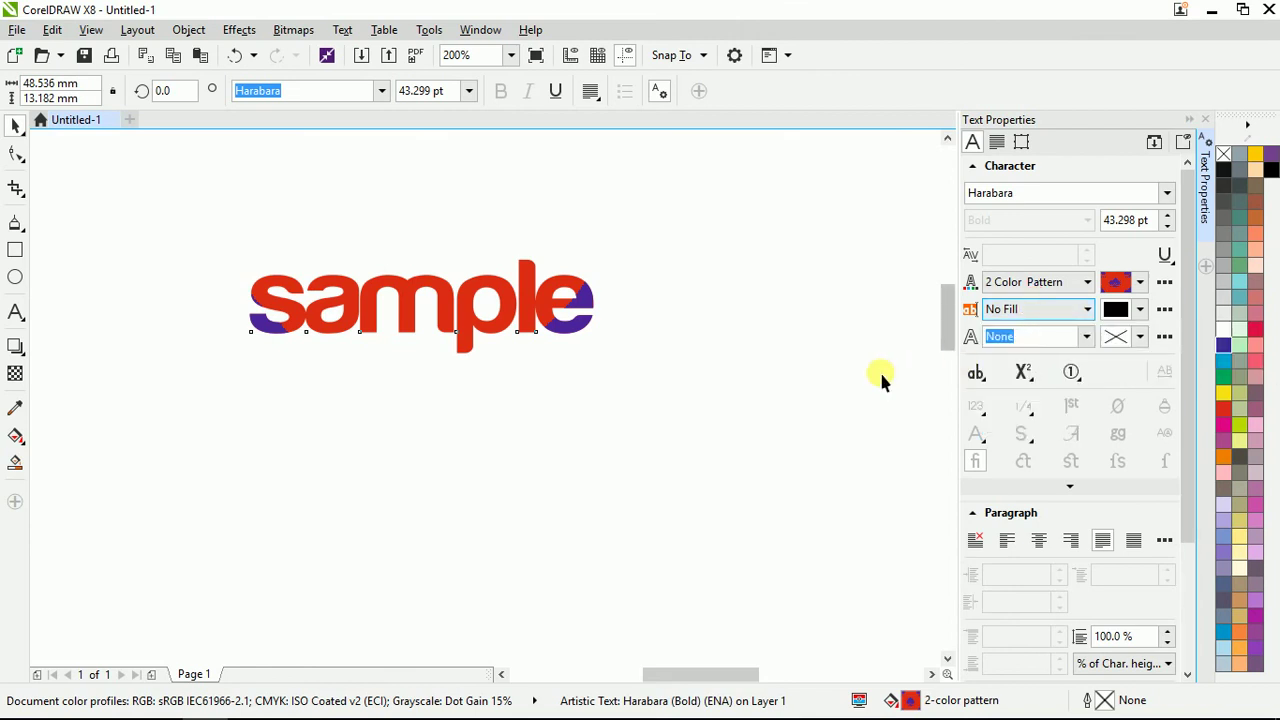
click(1087, 309)
click(1038, 382)
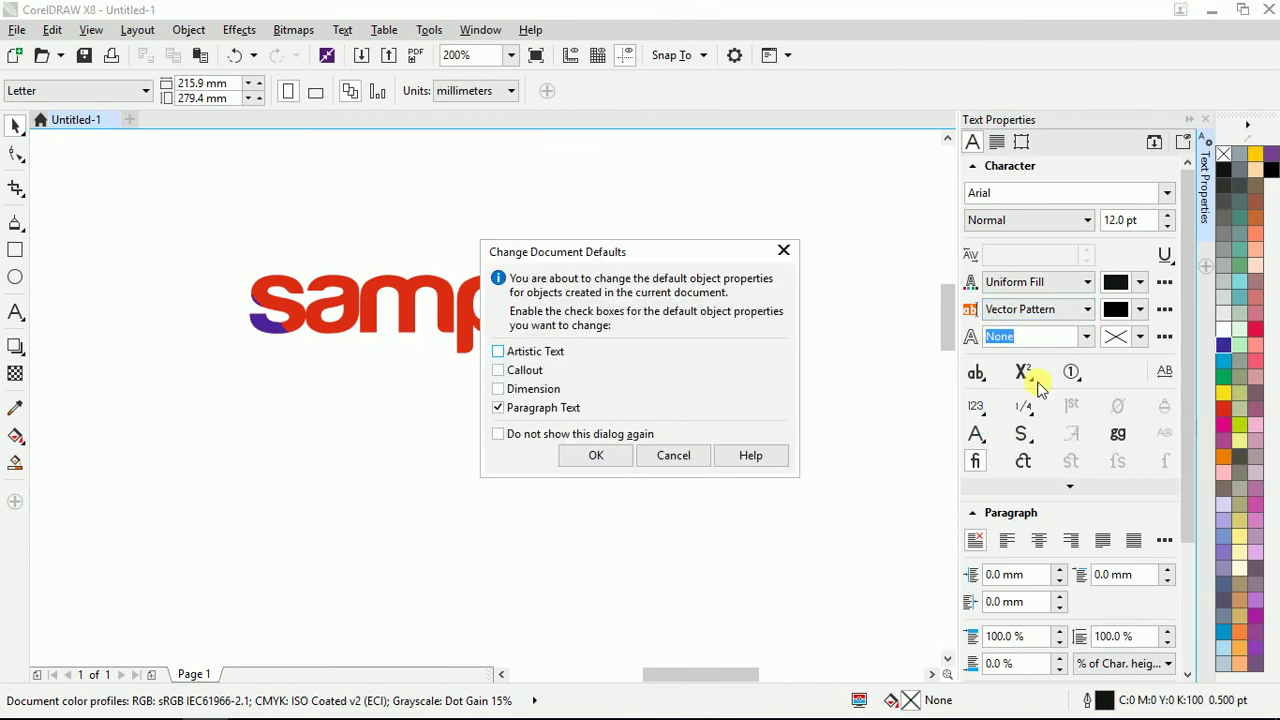
click(662, 457)
Select the "sample" text and set its character background fill type to Vector Pattern.
click(465, 325)
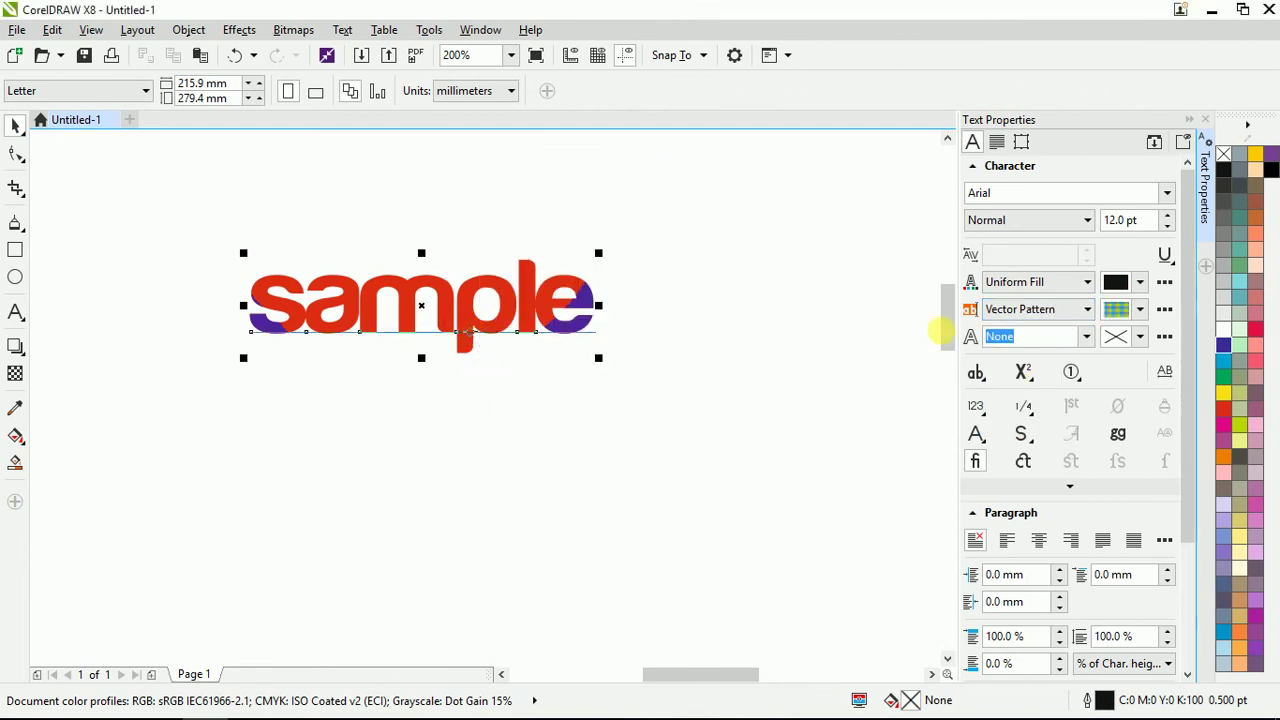
click(1087, 309)
click(1038, 386)
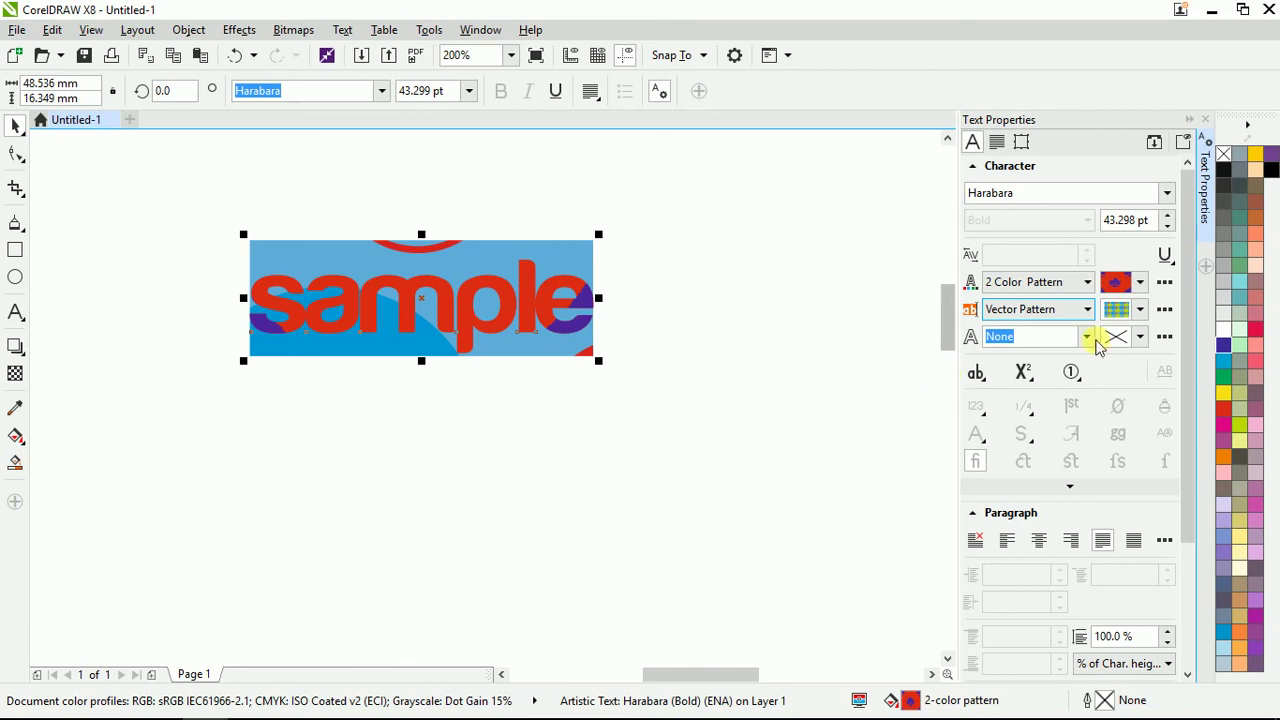
click(1138, 283)
click(1138, 284)
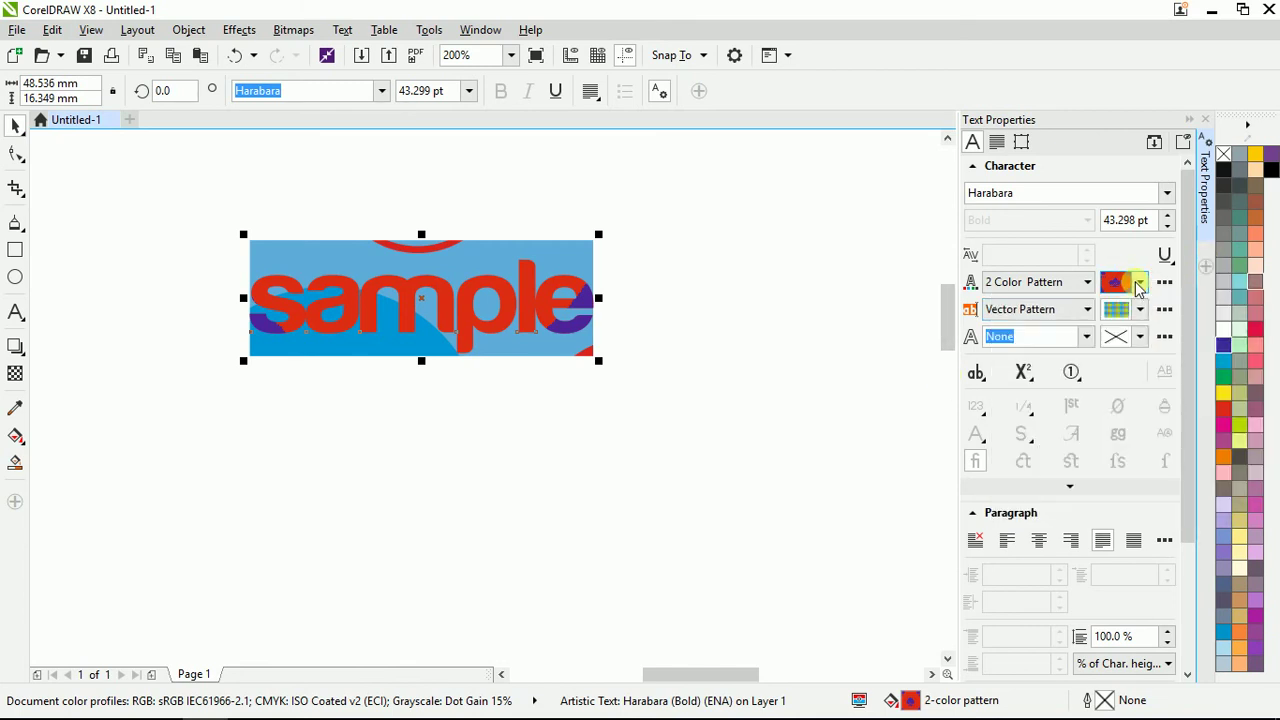
Change the text's background fill type to Bitmap Pattern and check the fill library for other patterns.
click(1086, 309)
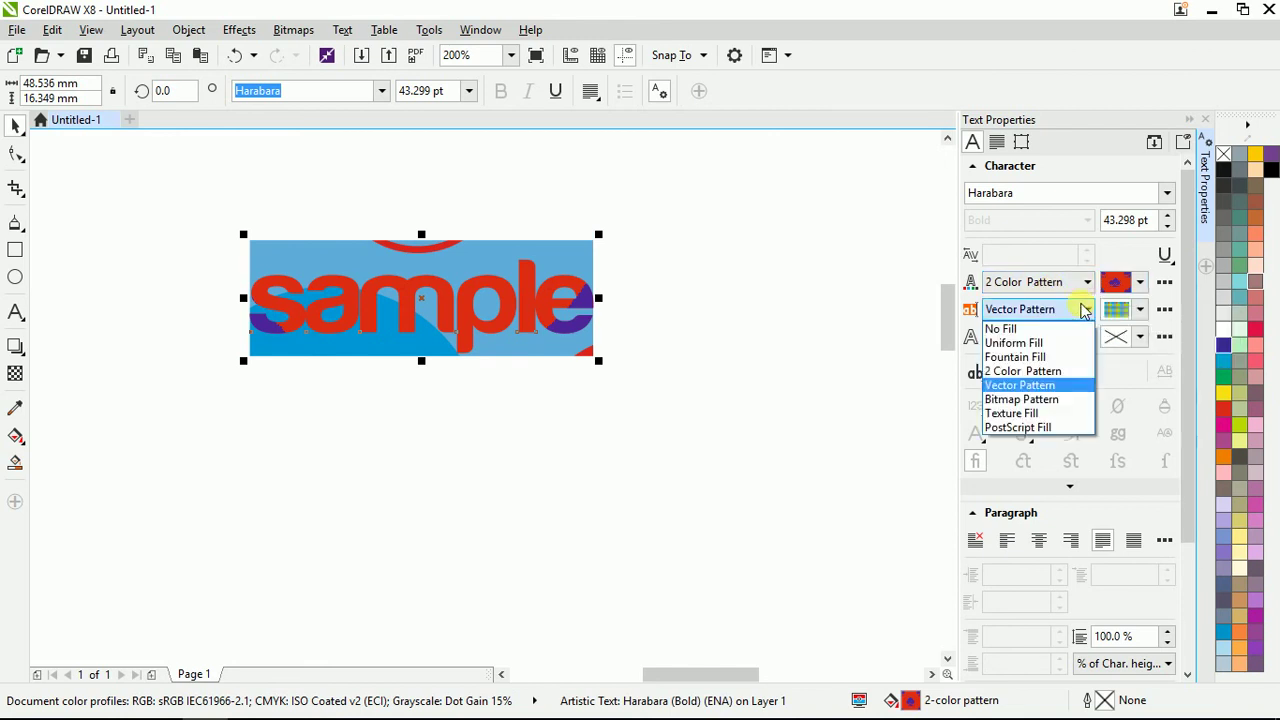
click(1063, 401)
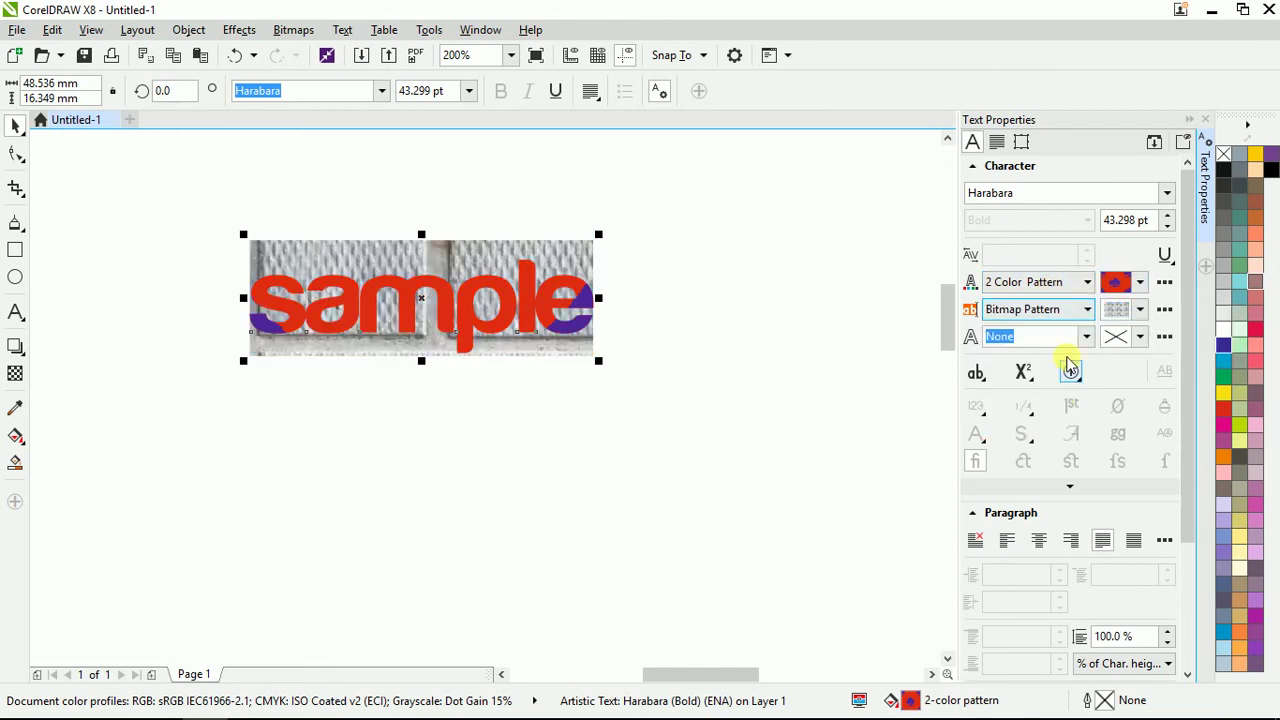
click(1139, 309)
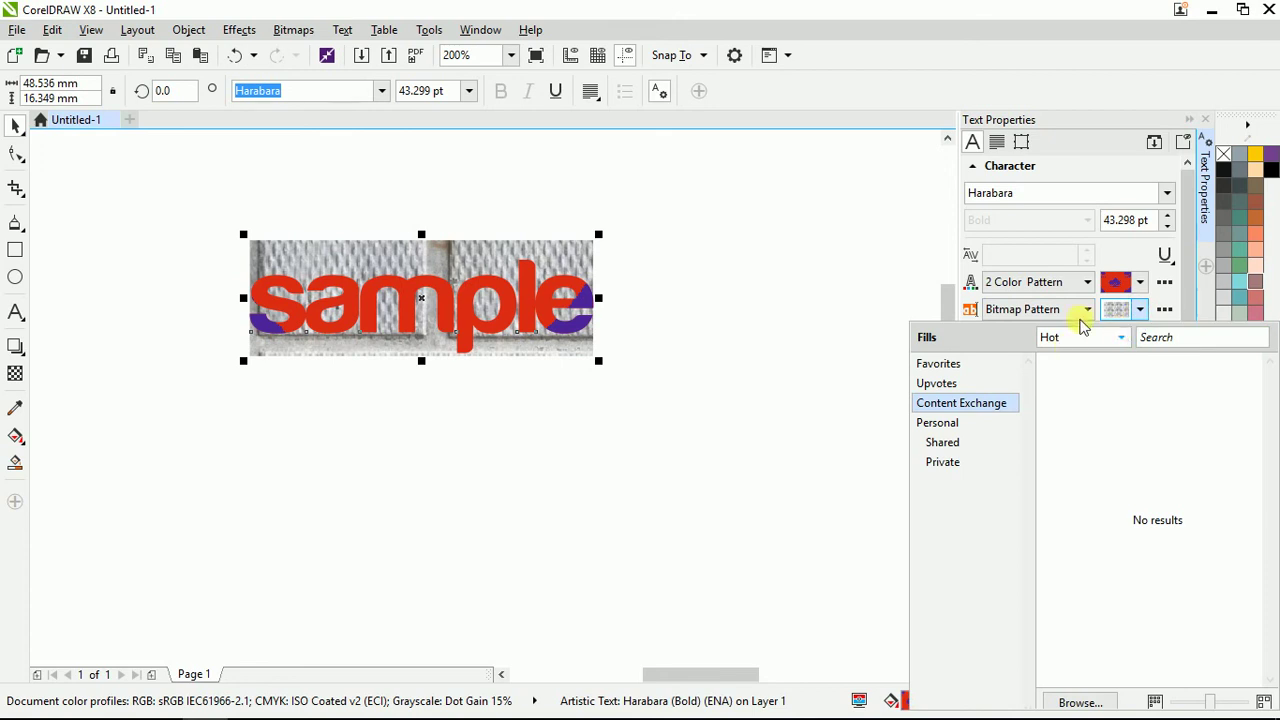
click(900, 320)
Examine the full settings of the background's bitmap pattern fill and close them without making changes.
click(1163, 310)
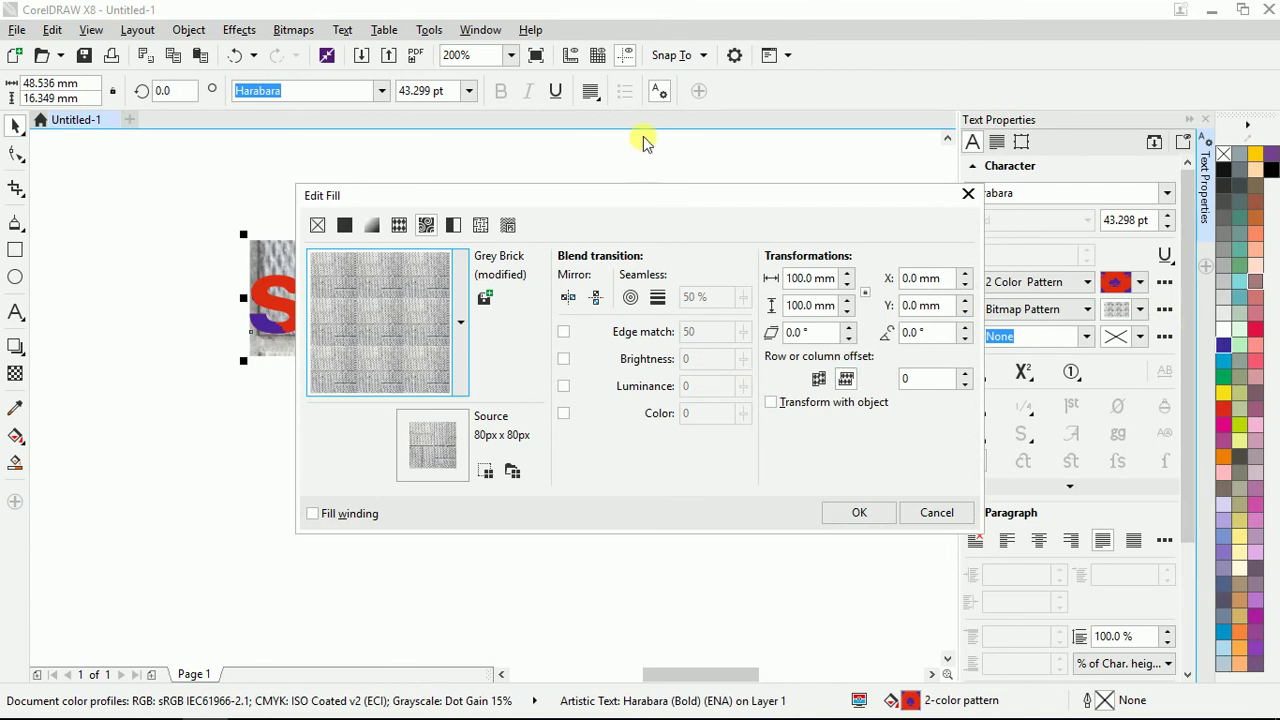
click(597, 196)
drag(597, 196, 568, 150)
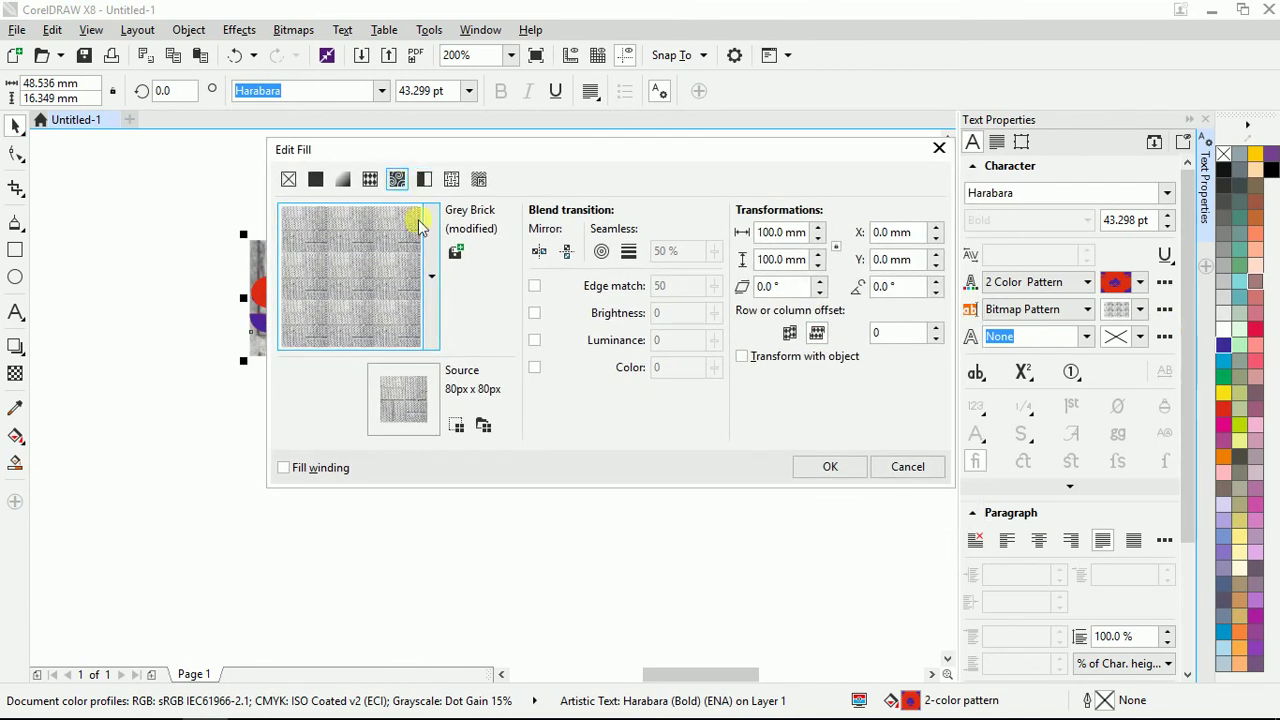
click(940, 149)
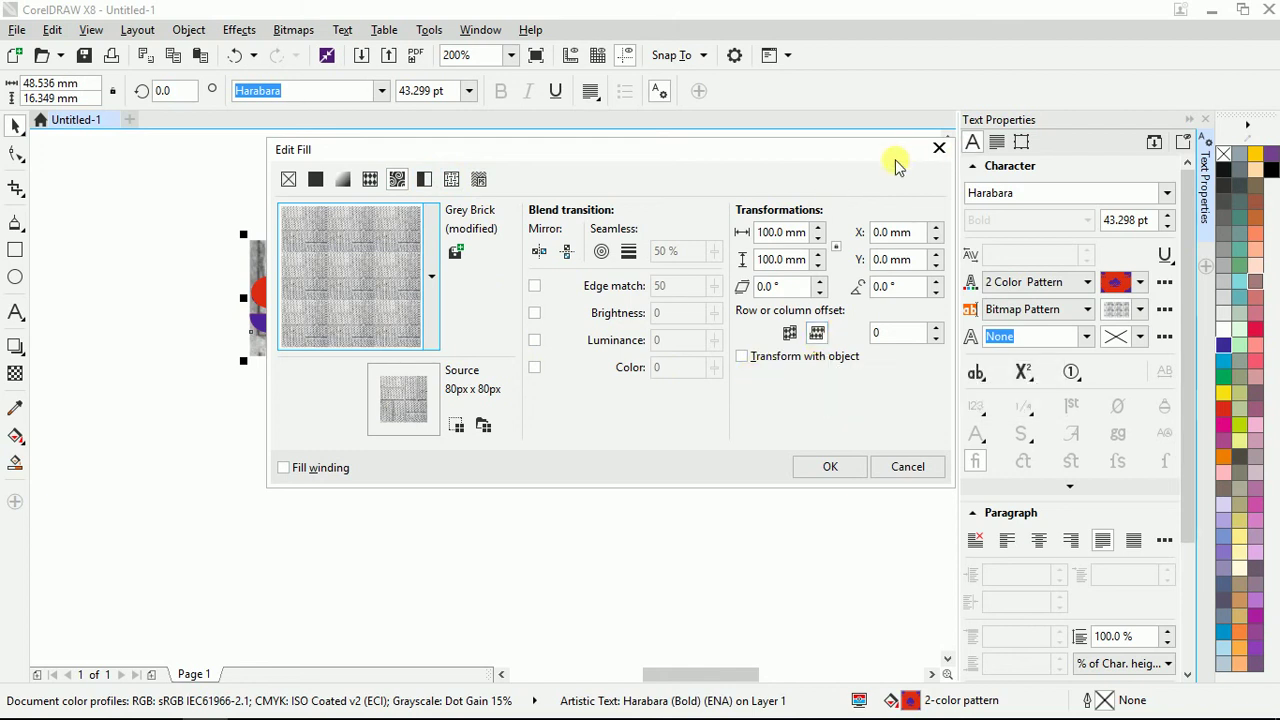
click(755, 150)
drag(755, 150, 763, 176)
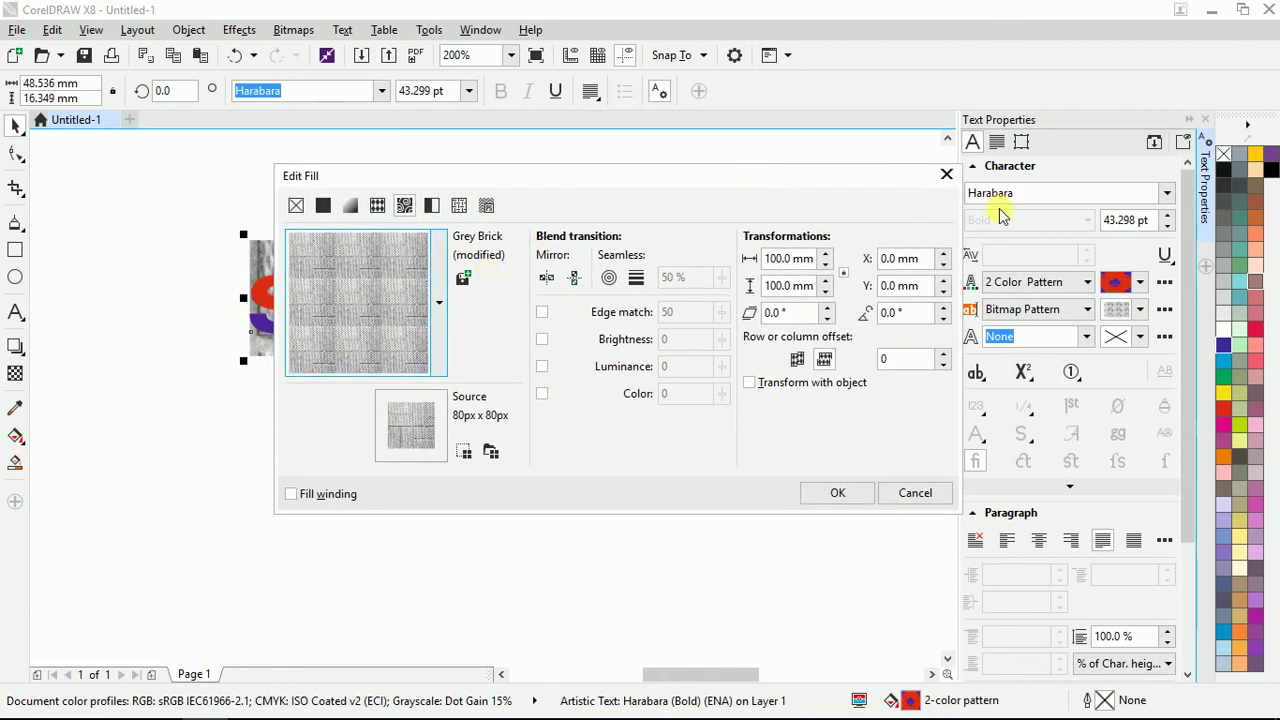
click(943, 176)
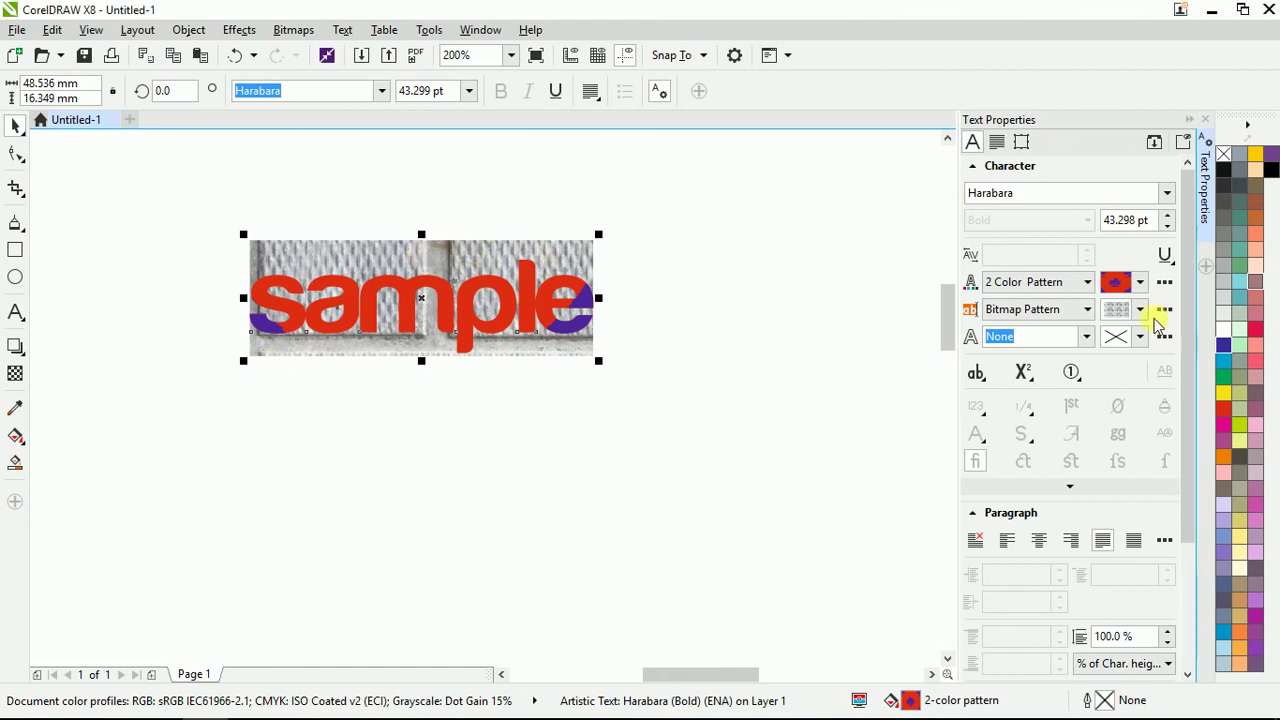
click(1084, 337)
click(1087, 338)
click(1139, 308)
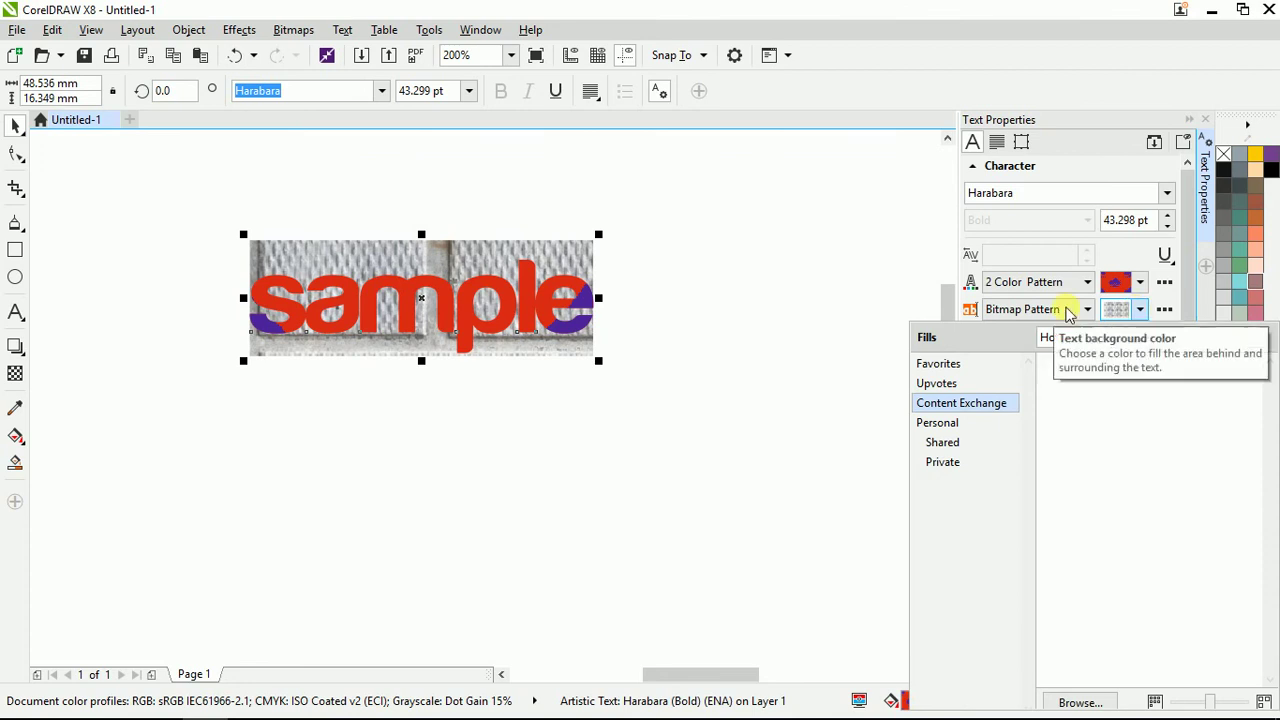
click(822, 313)
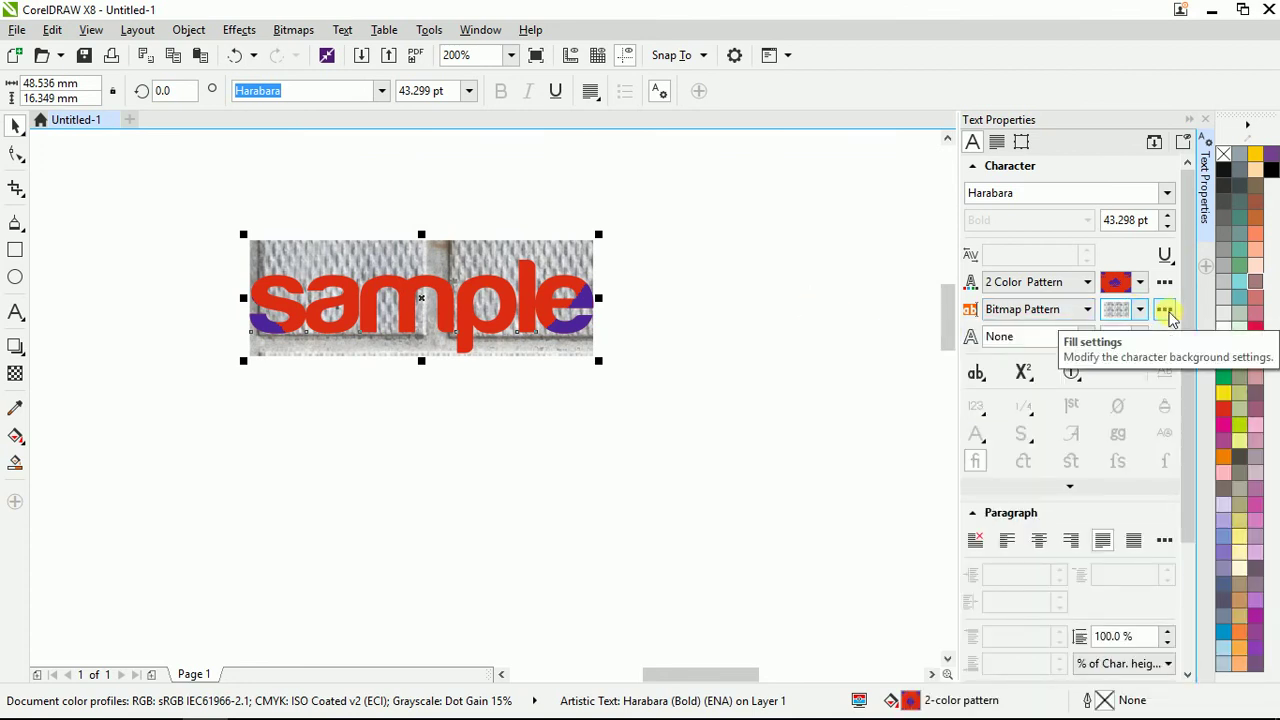
Set the text's background to No Fill and its character fill type to Uniform Fill.
click(1077, 312)
click(1023, 327)
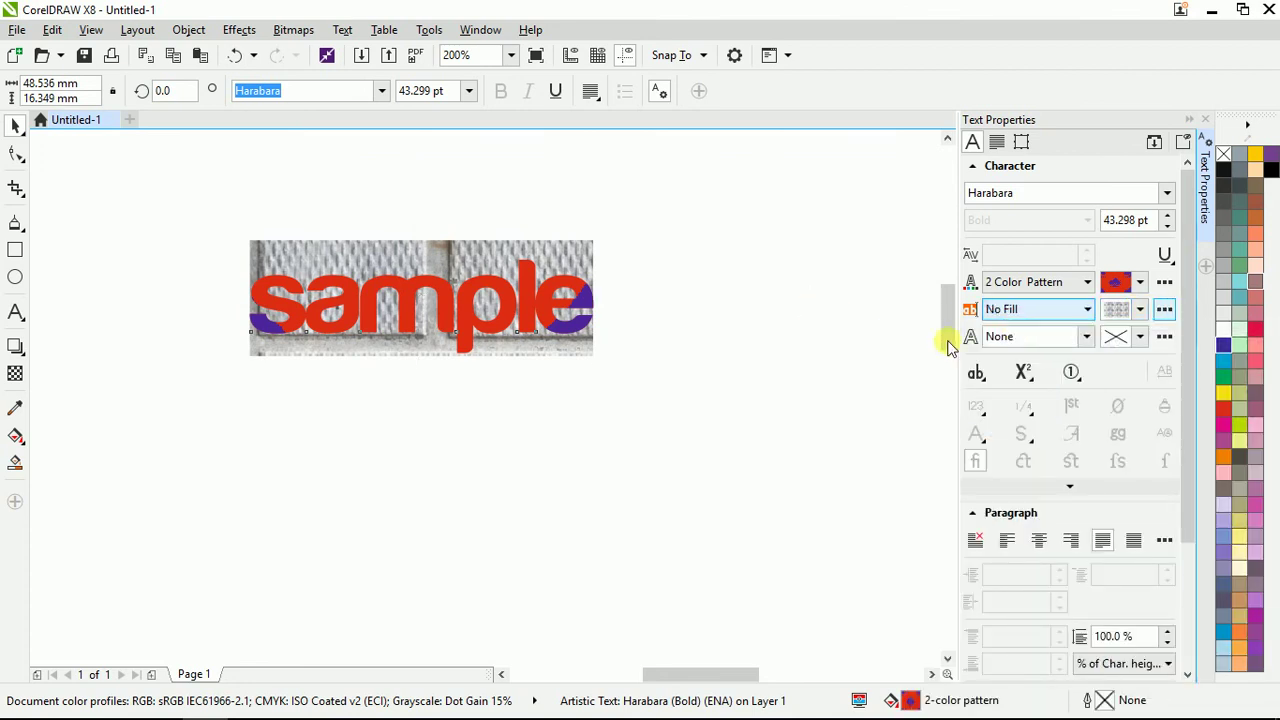
click(1087, 282)
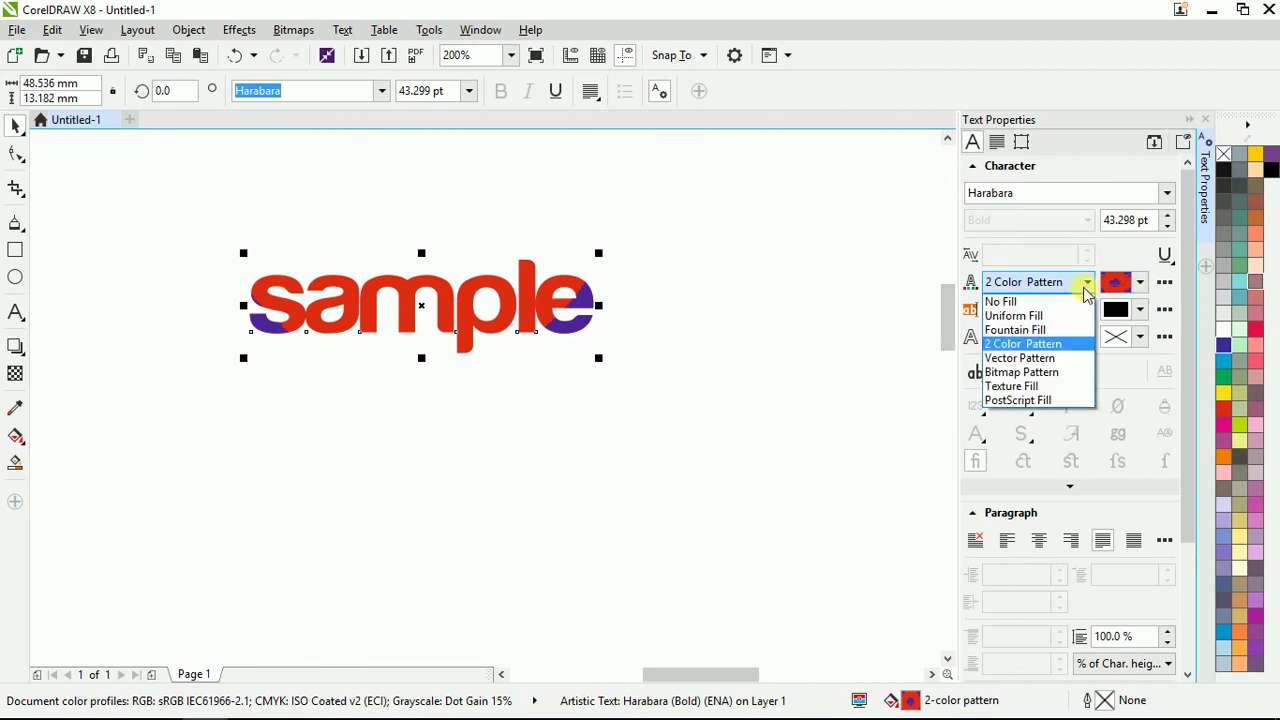
click(1012, 315)
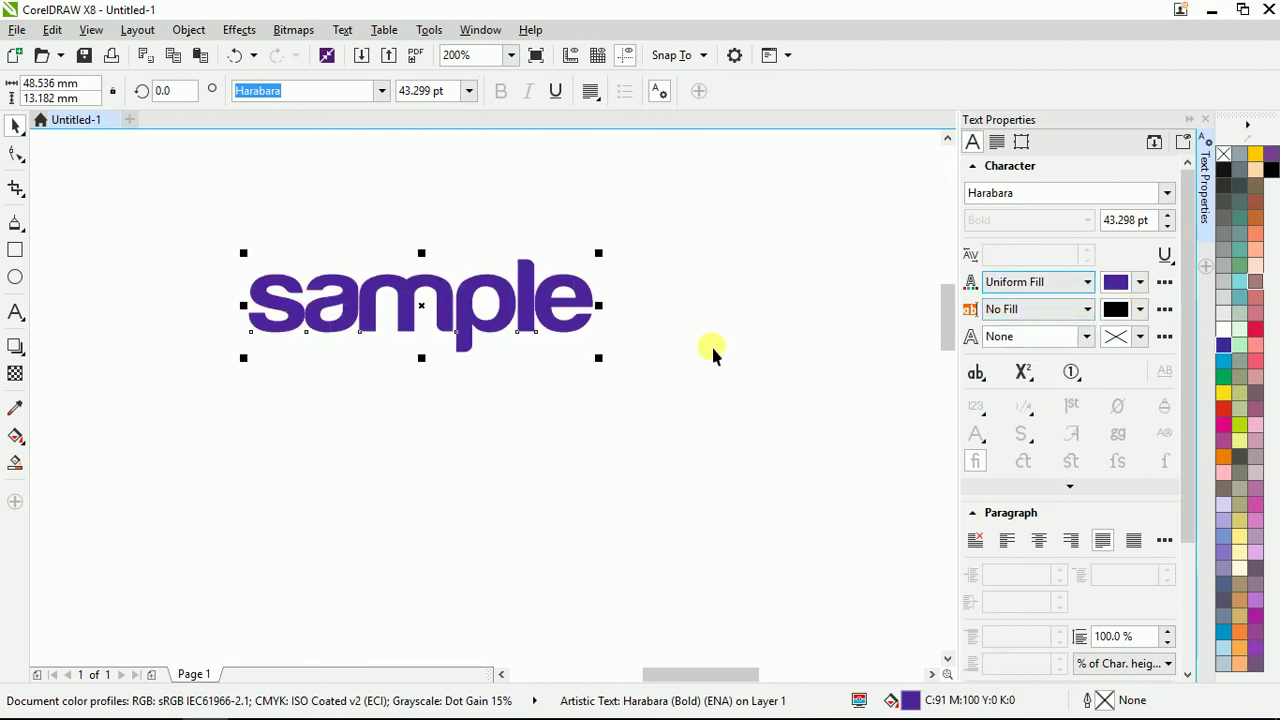
Shift the text slightly down and right, and set its outline width to 1.0 pt after trying 8.0 pt.
click(540, 330)
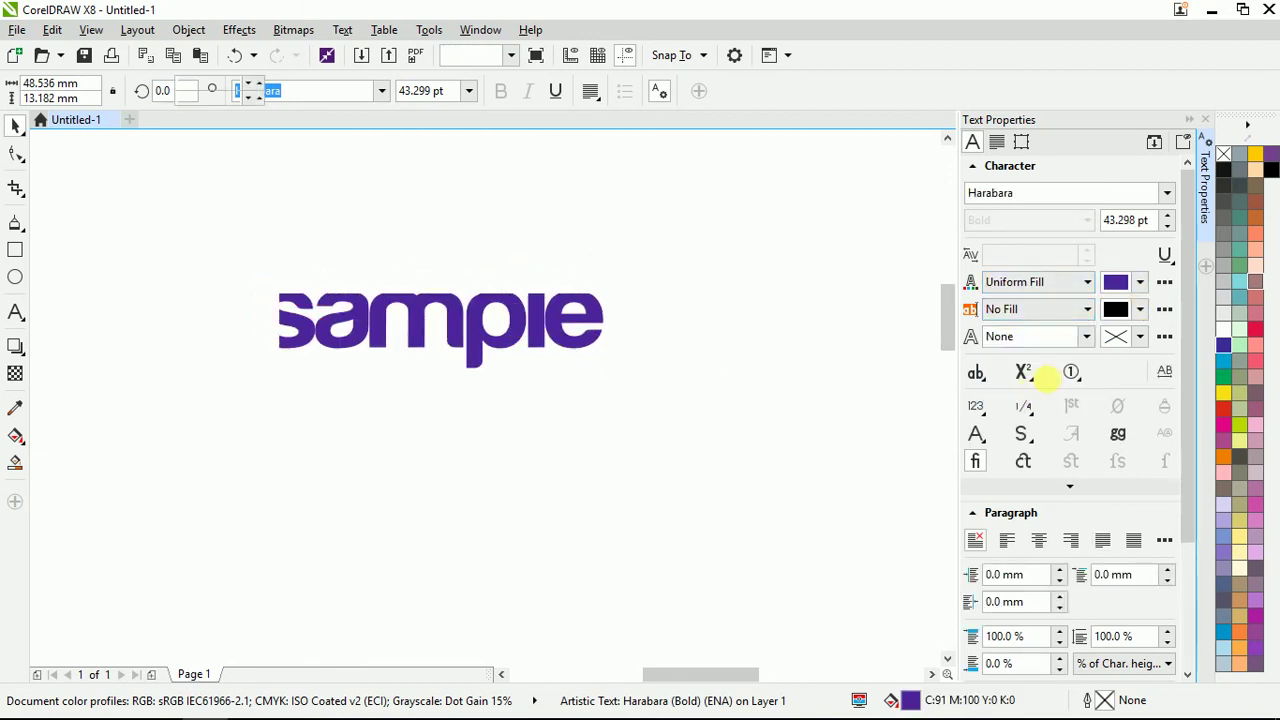
click(1087, 340)
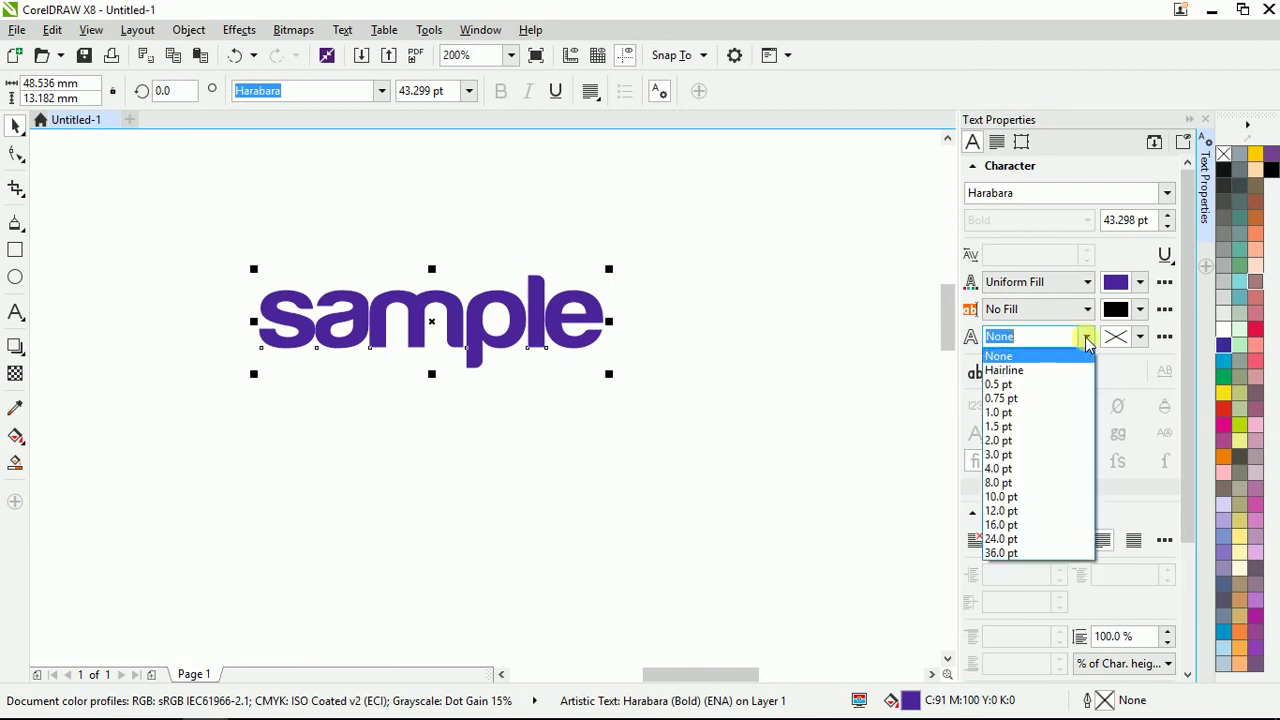
click(1003, 484)
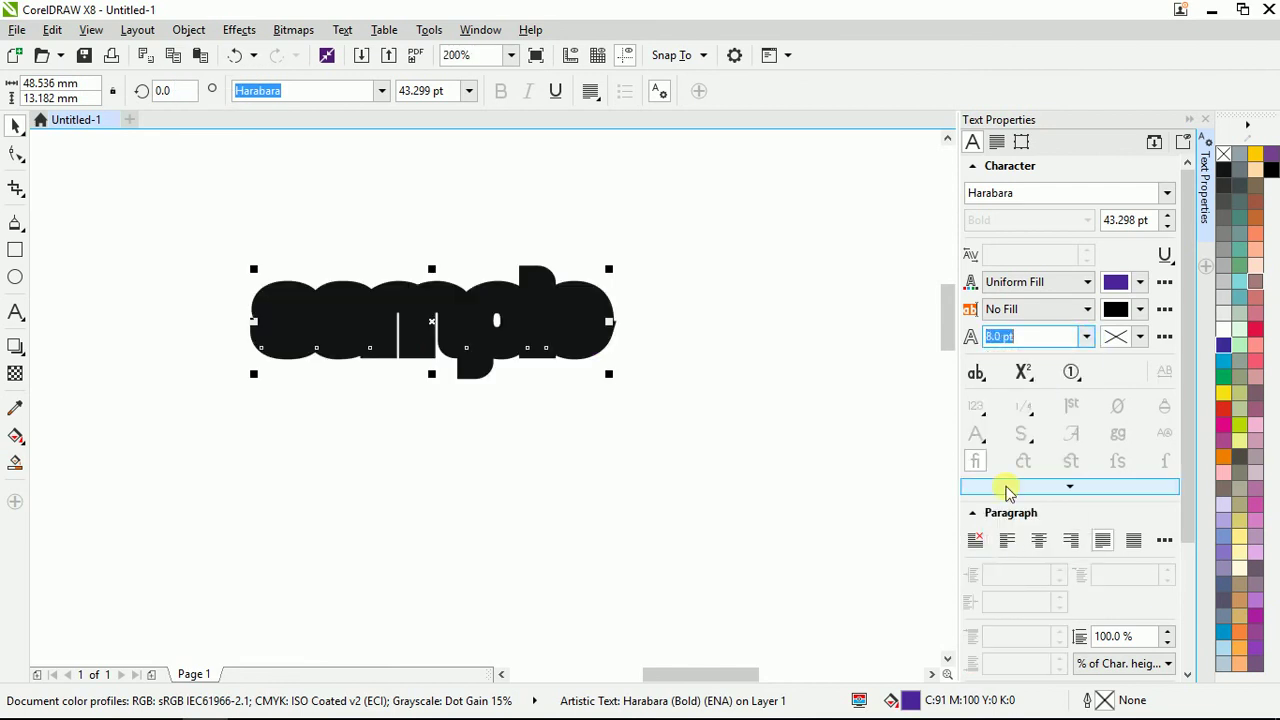
click(1085, 336)
click(1004, 412)
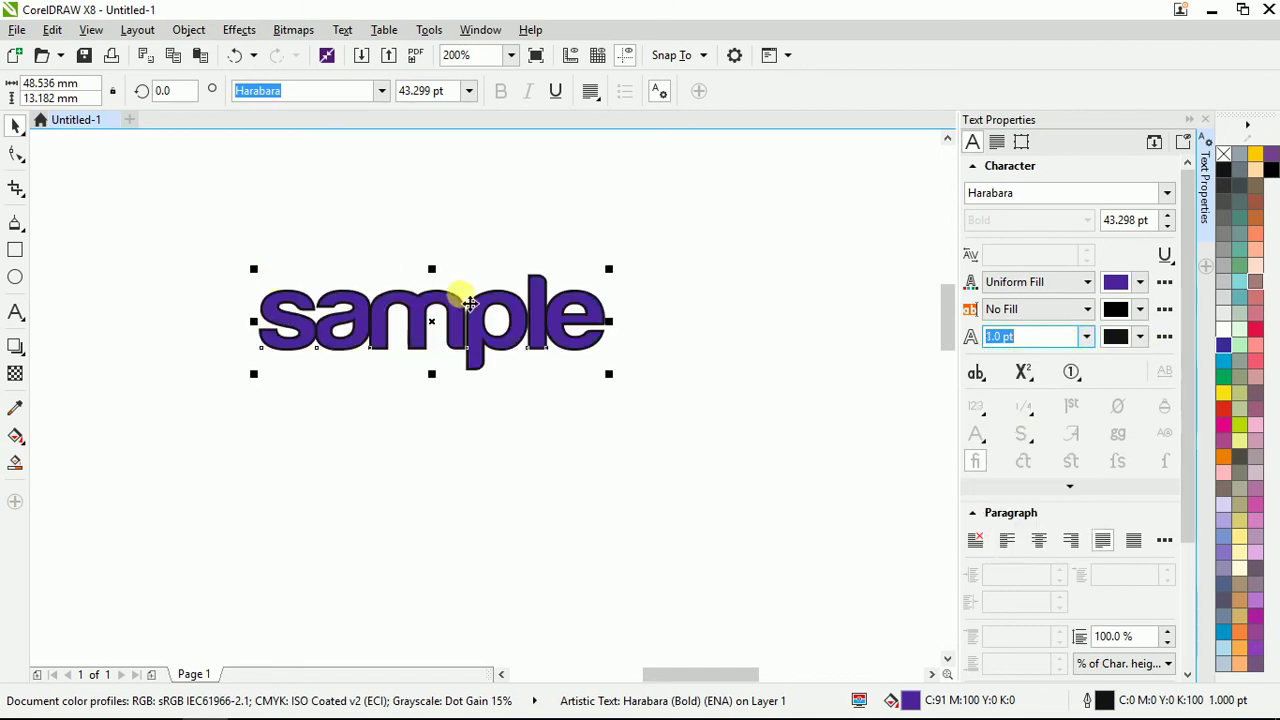
Review the available outline widths and the full Outline Pen settings for the text without changing them.
click(1086, 336)
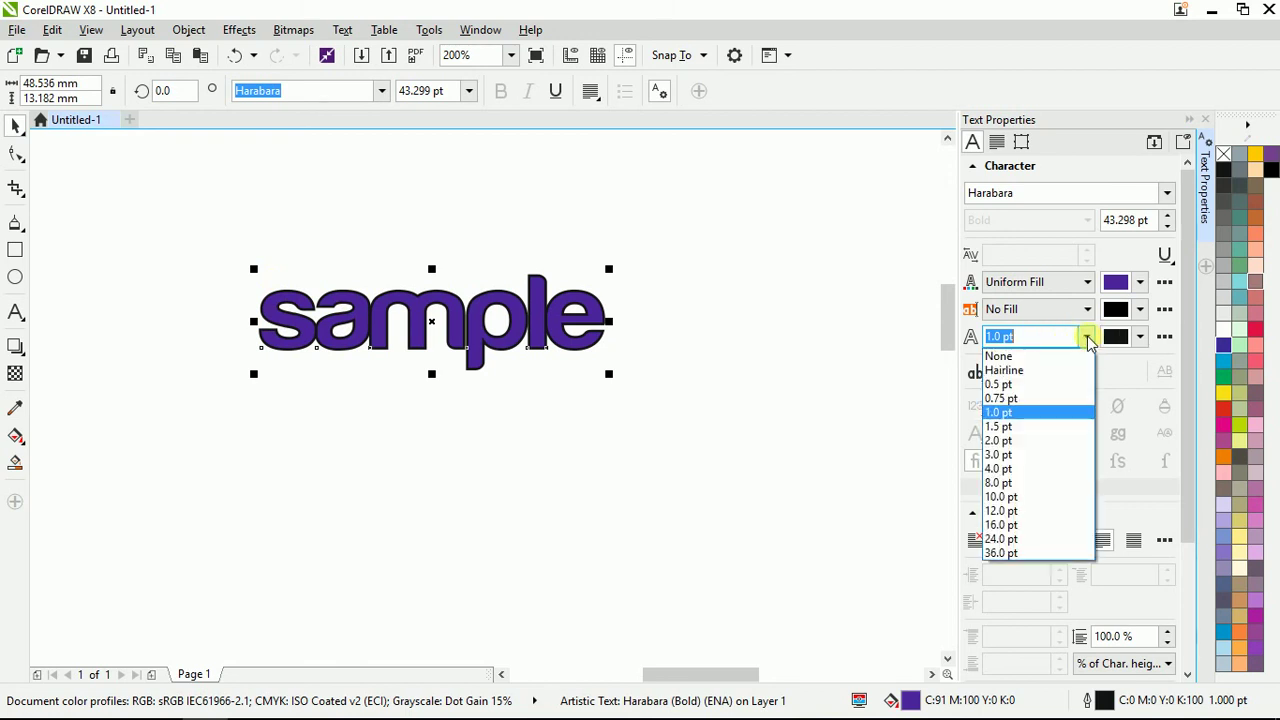
click(1086, 336)
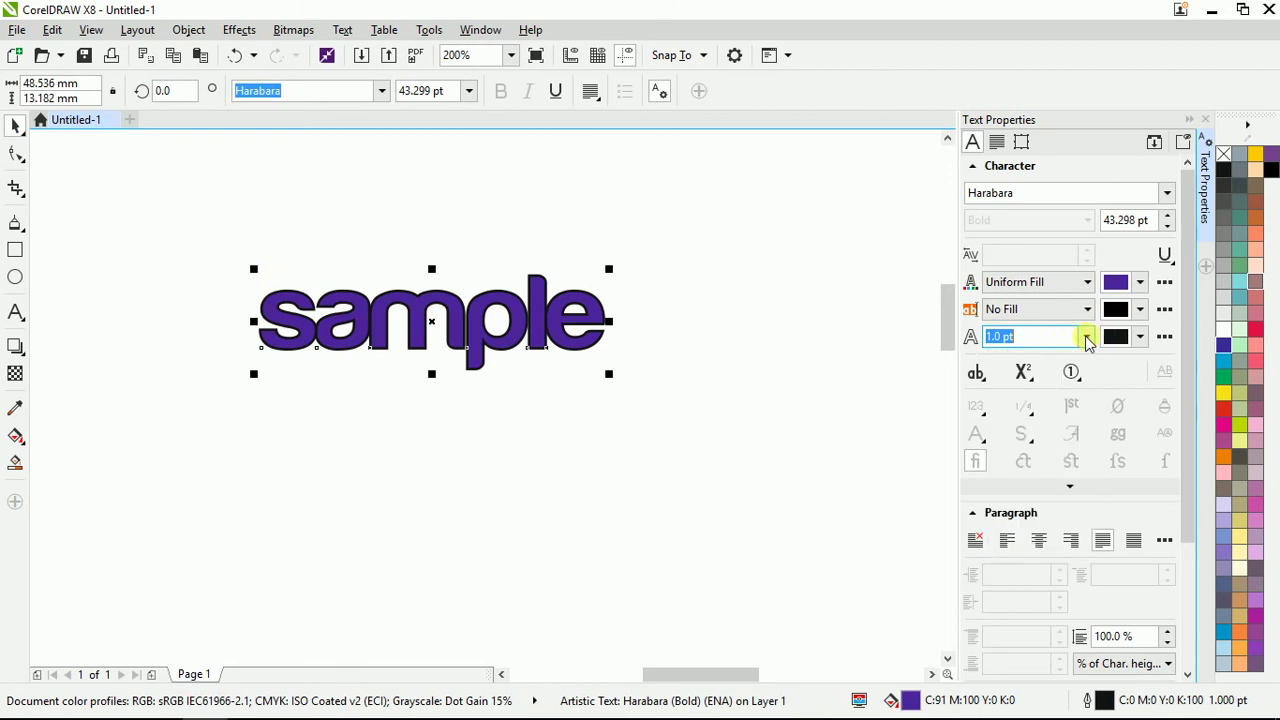
click(1165, 337)
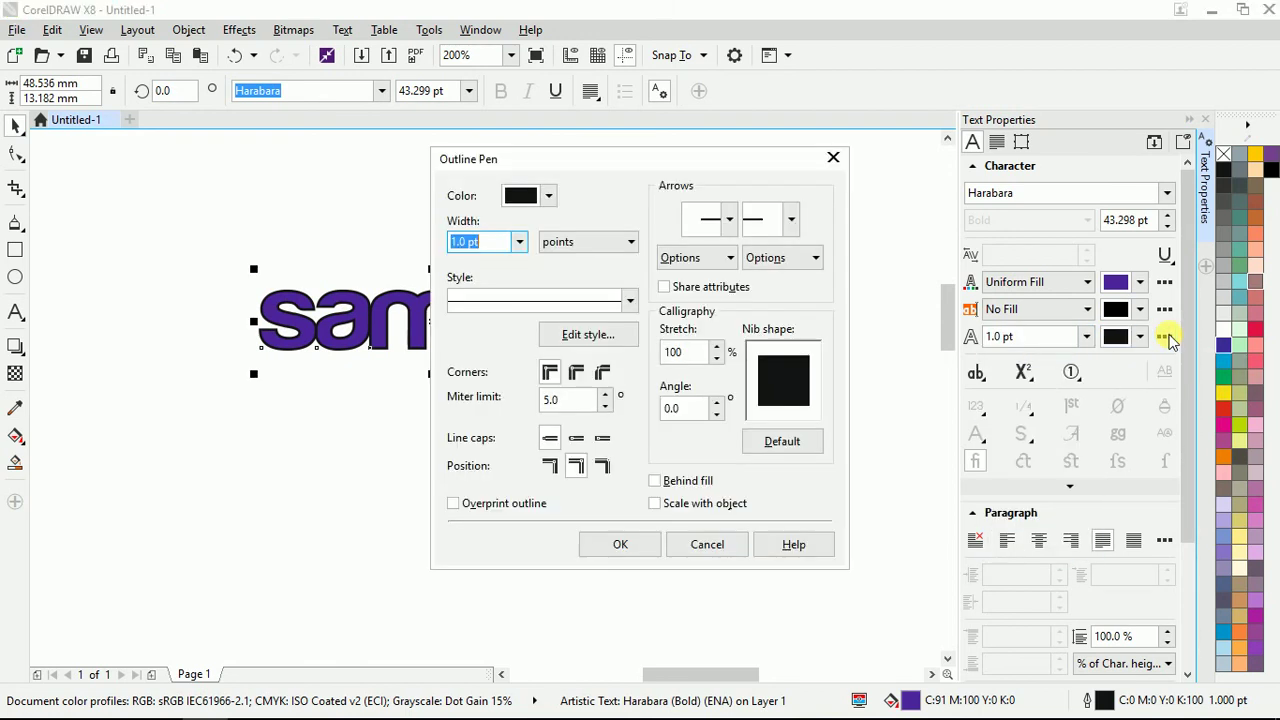
drag(586, 160, 855, 96)
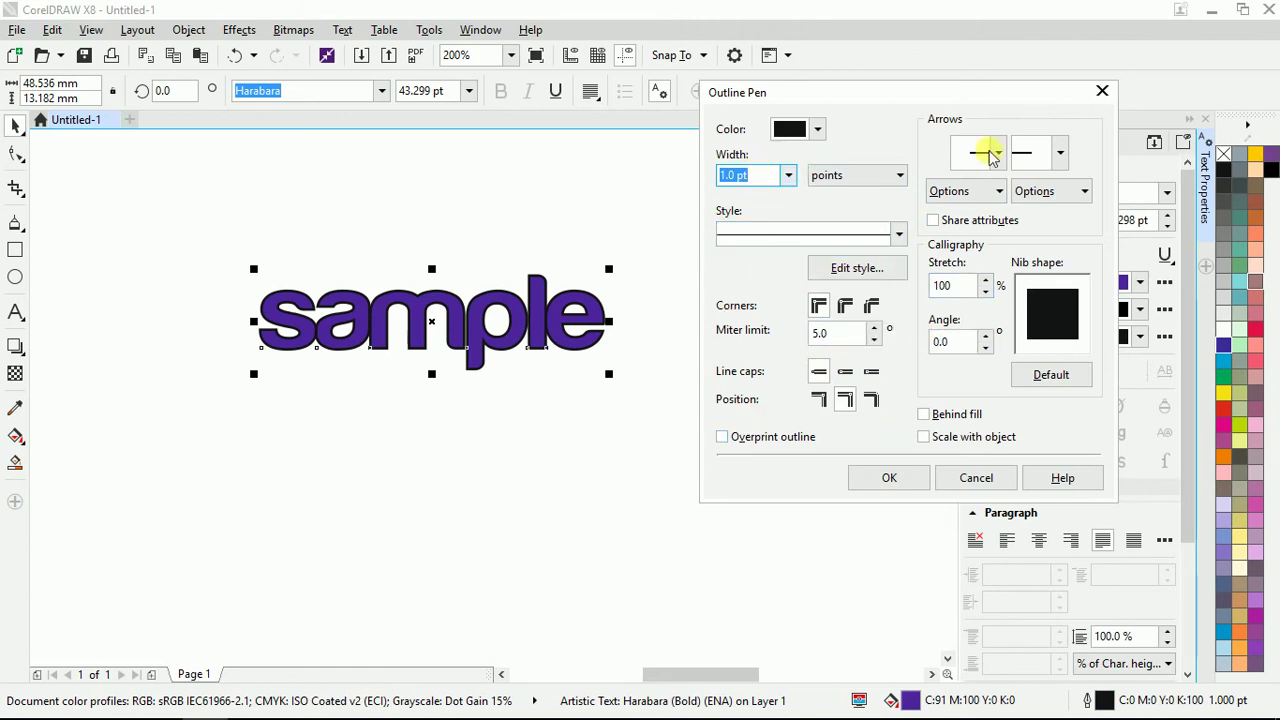
click(1102, 92)
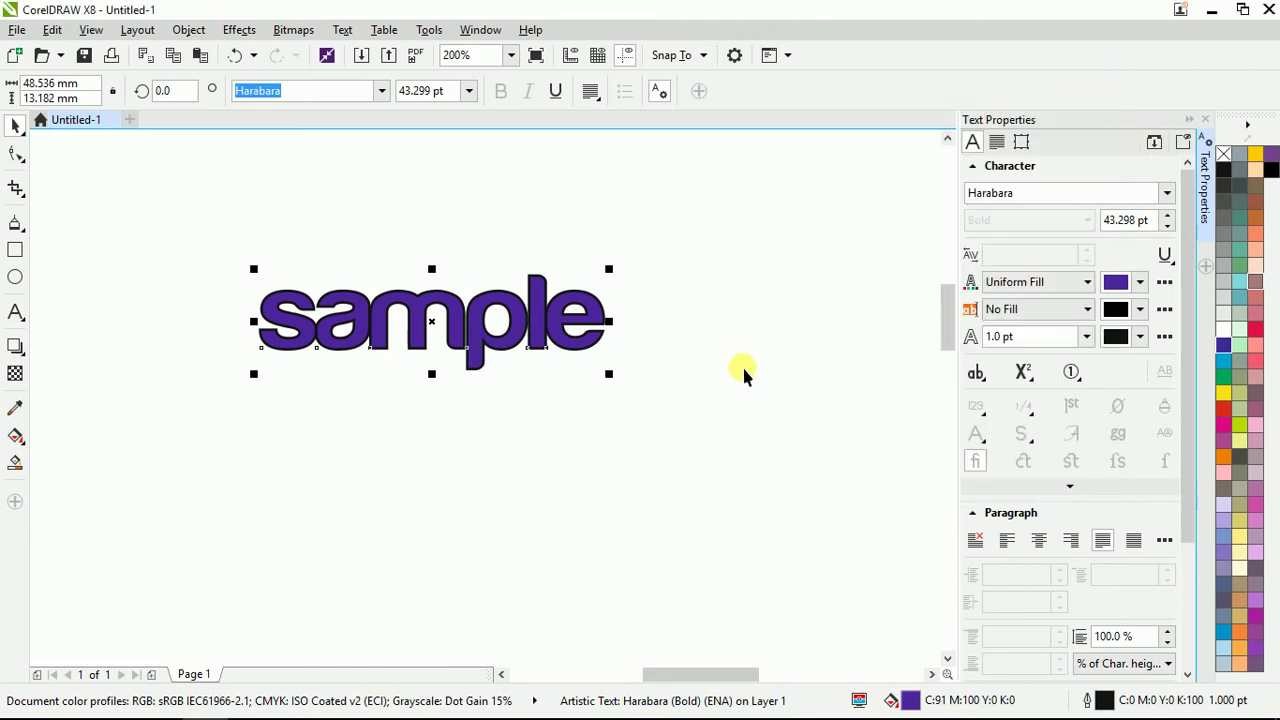
click(1163, 338)
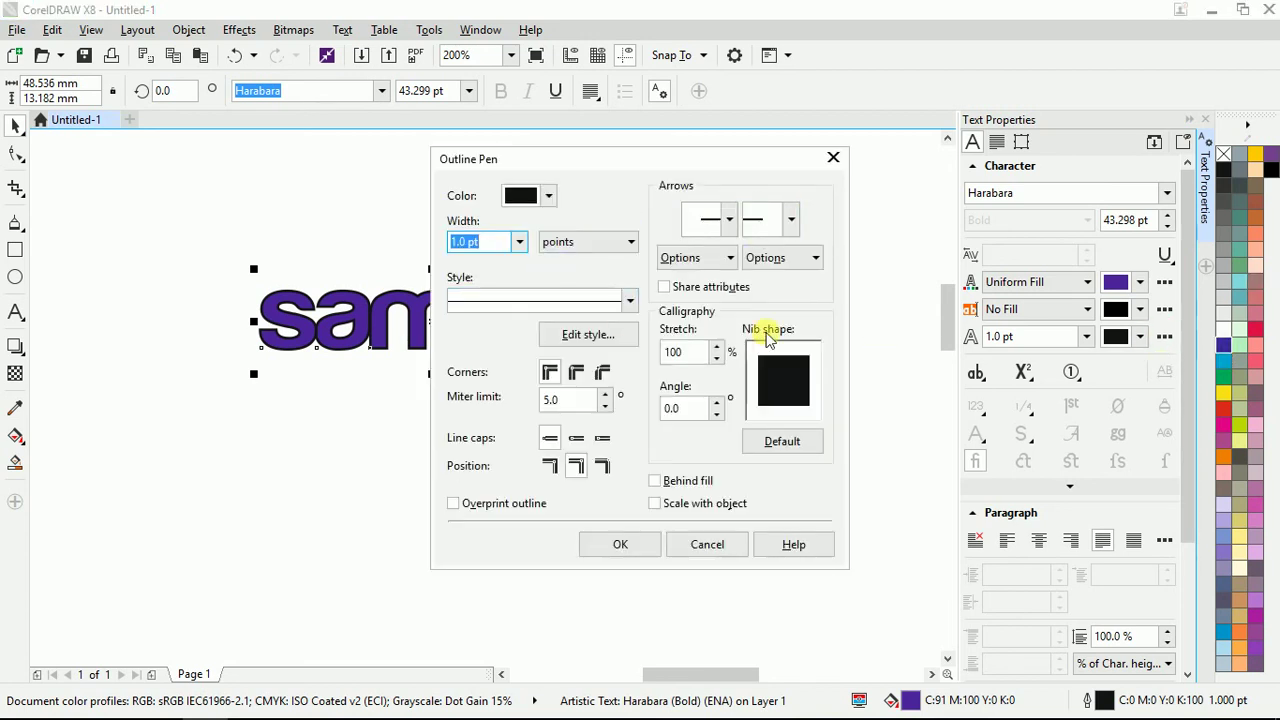
click(833, 157)
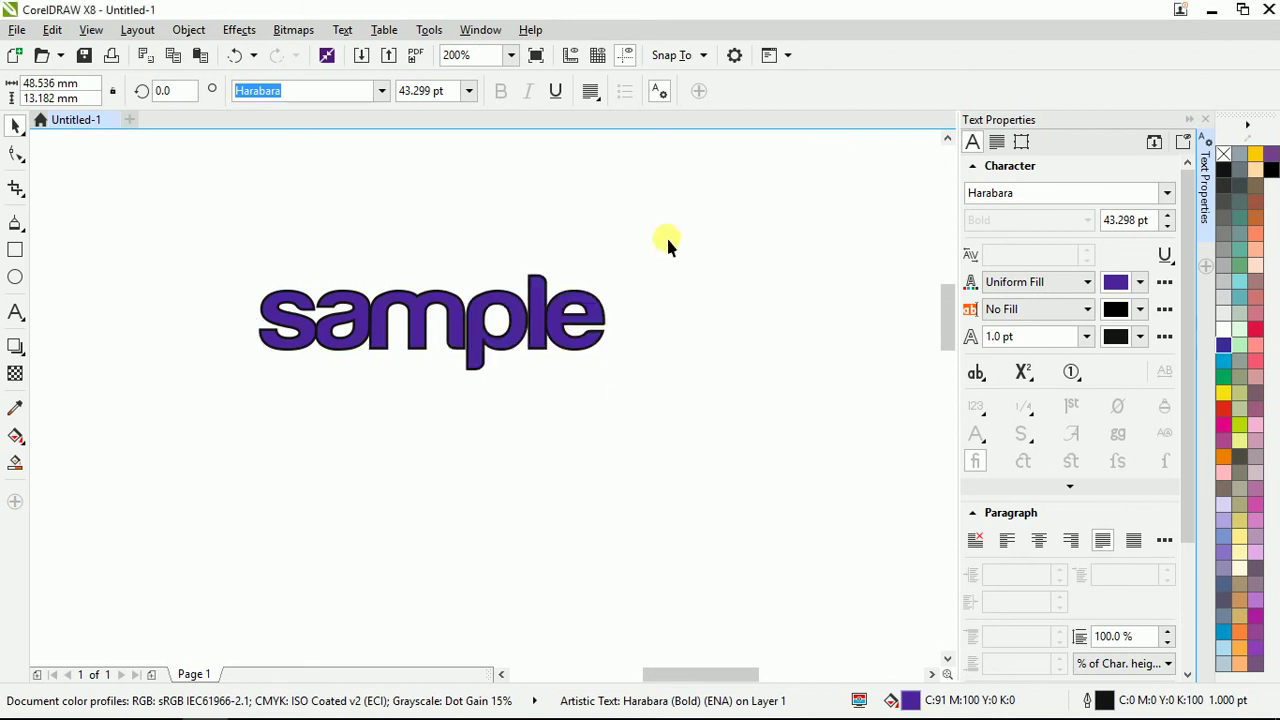
Move the word "sample" slightly up and to the right on the page.
key(Escape)
drag(516, 303, 523, 257)
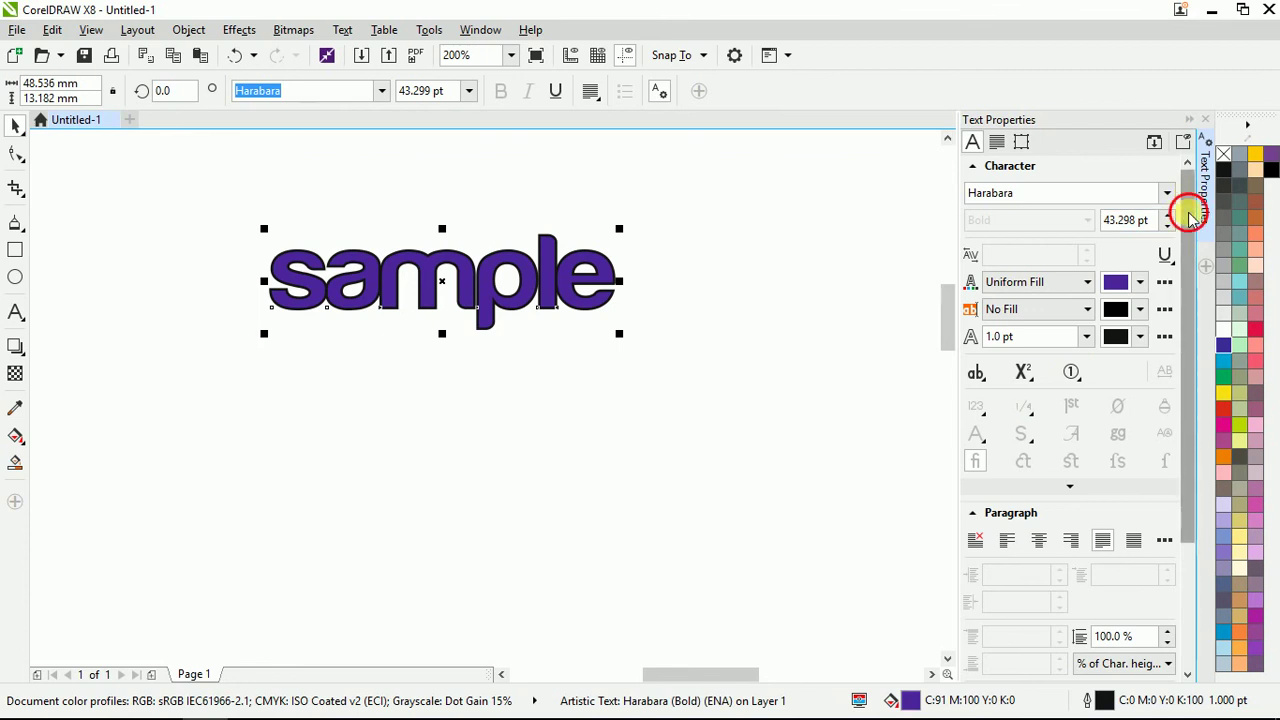
Try All Caps on the text, reset its capitalization to None, and view the superscript and subscript options.
scroll(1186, 209, down, 1)
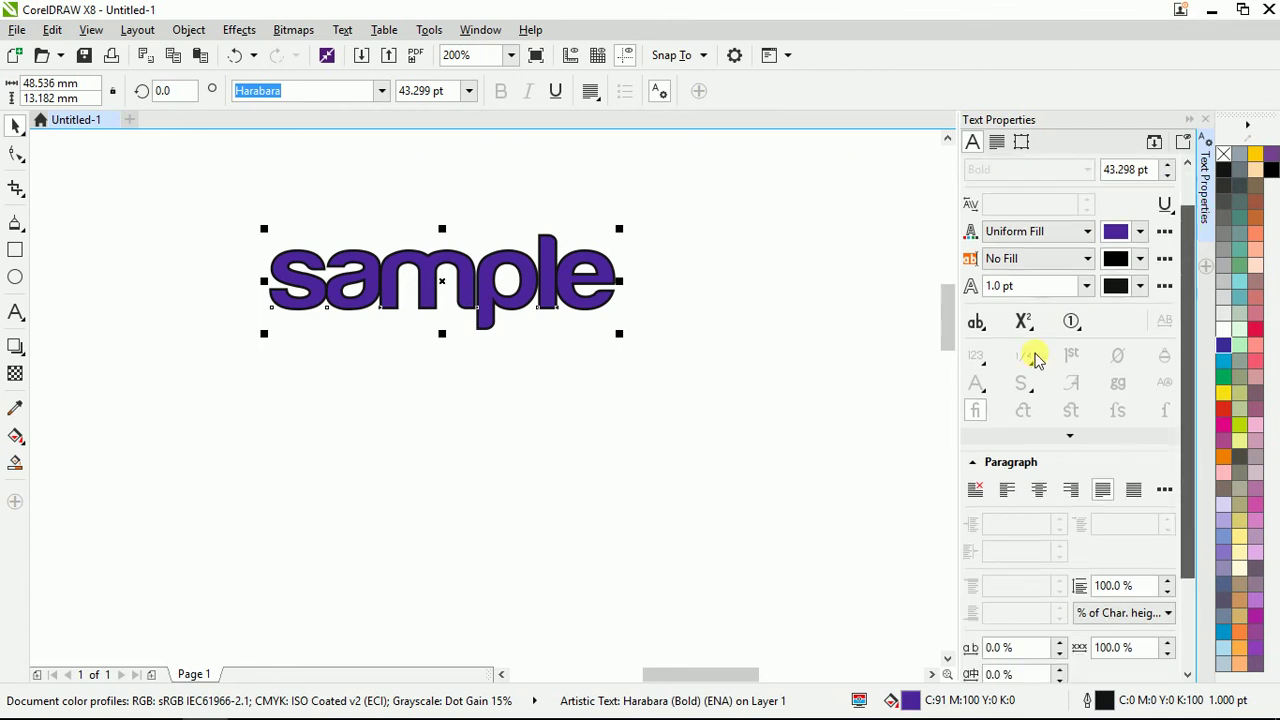
click(976, 322)
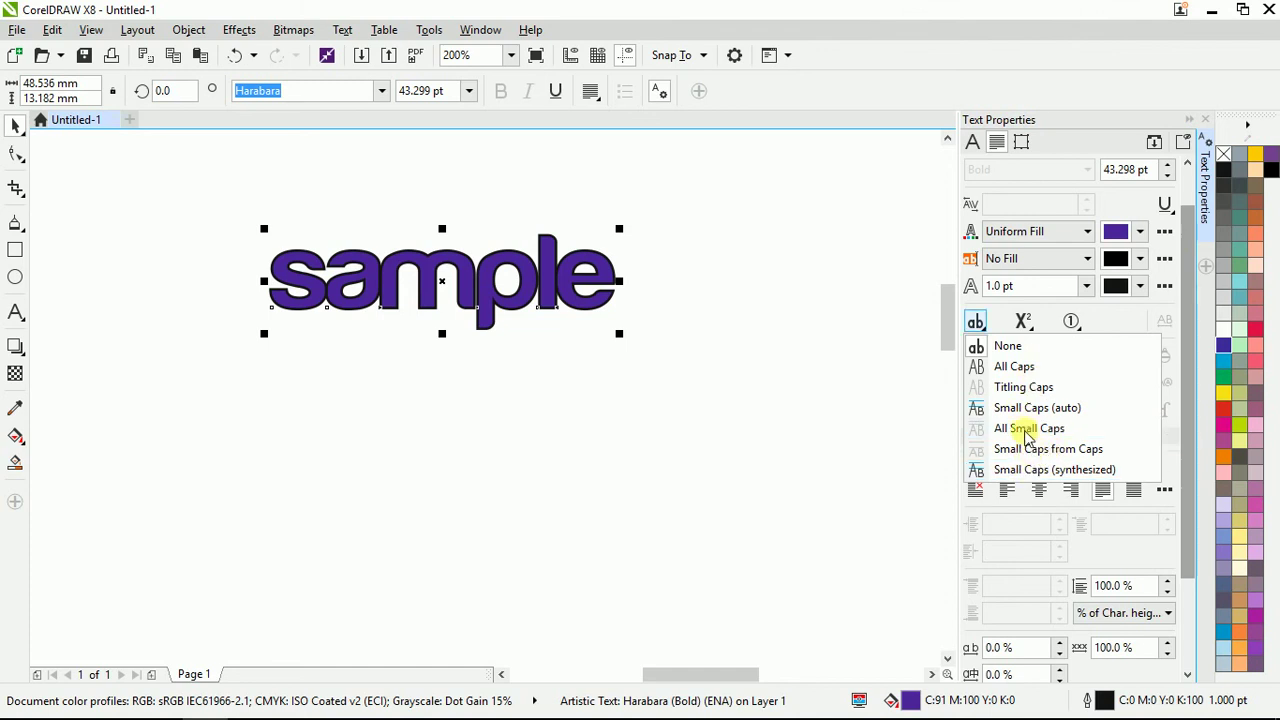
click(1007, 368)
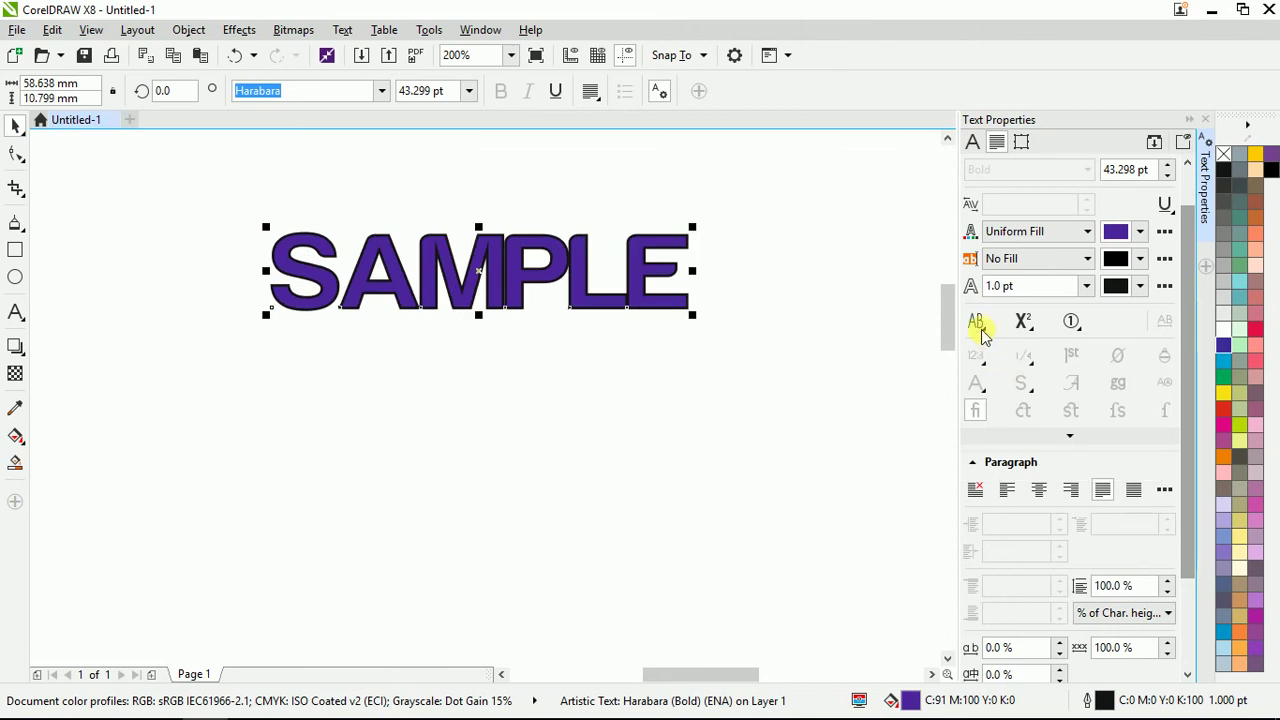
click(978, 325)
click(993, 343)
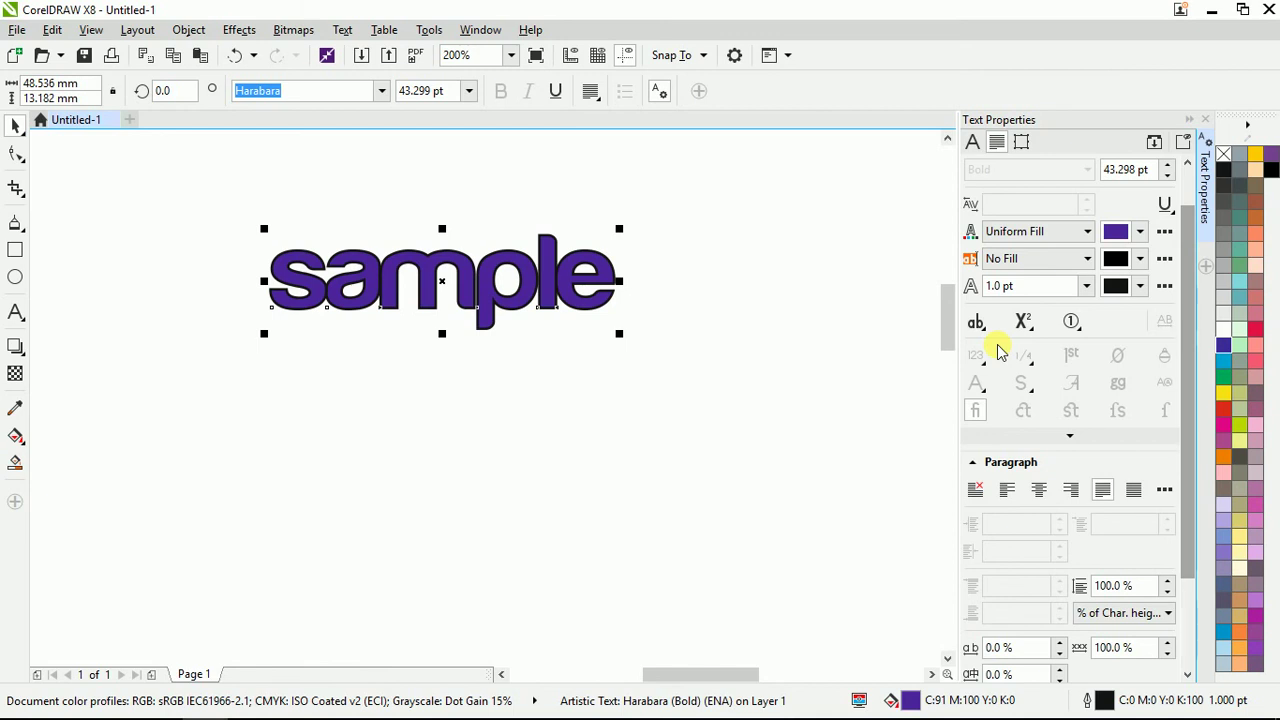
click(979, 322)
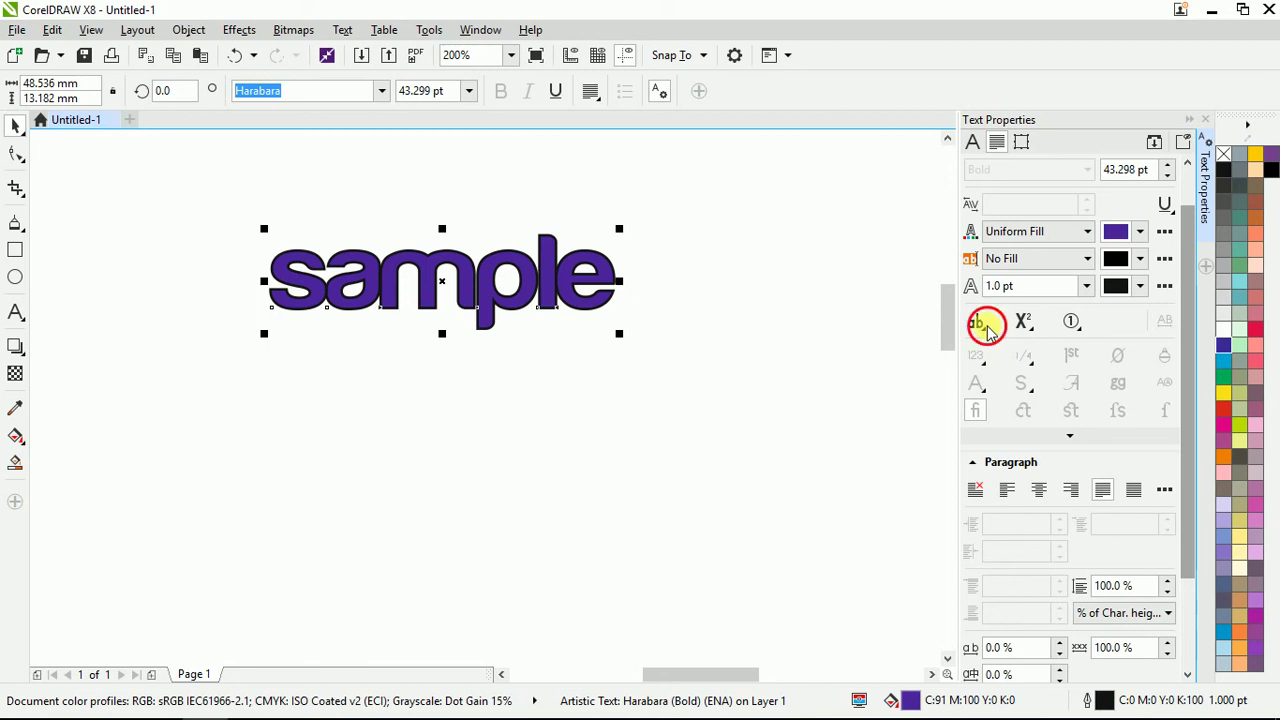
click(1043, 326)
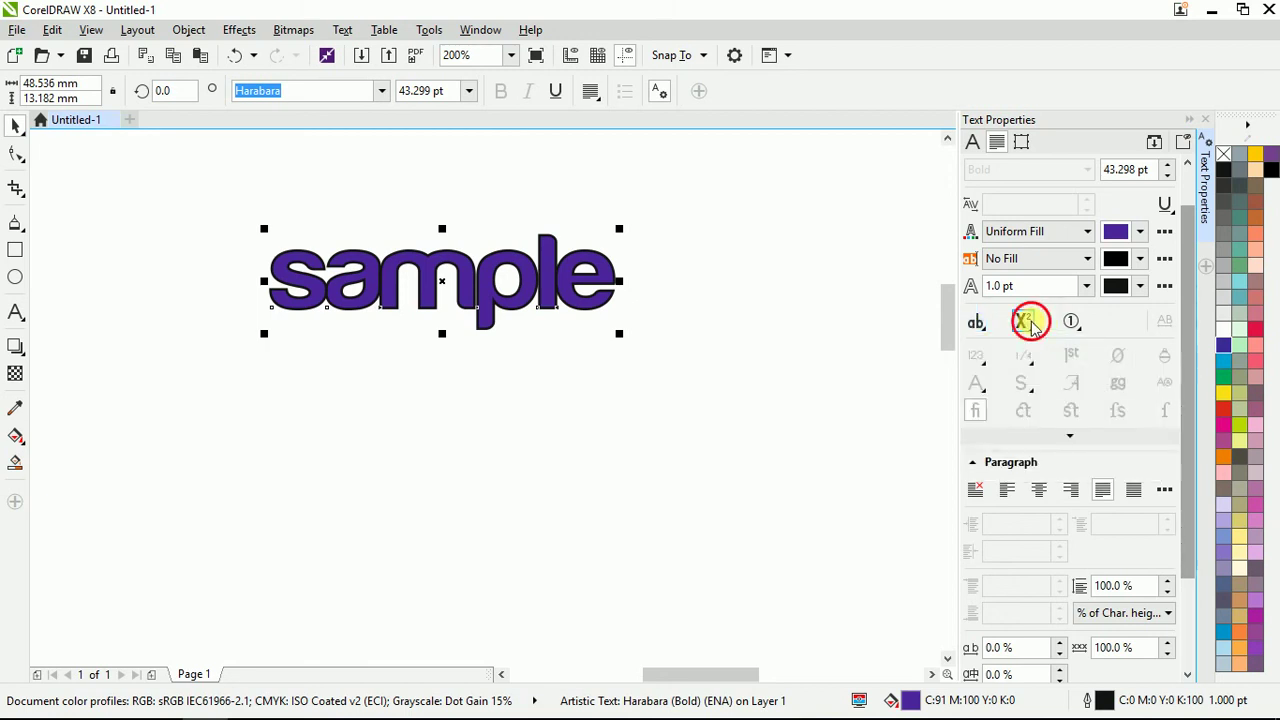
click(1031, 328)
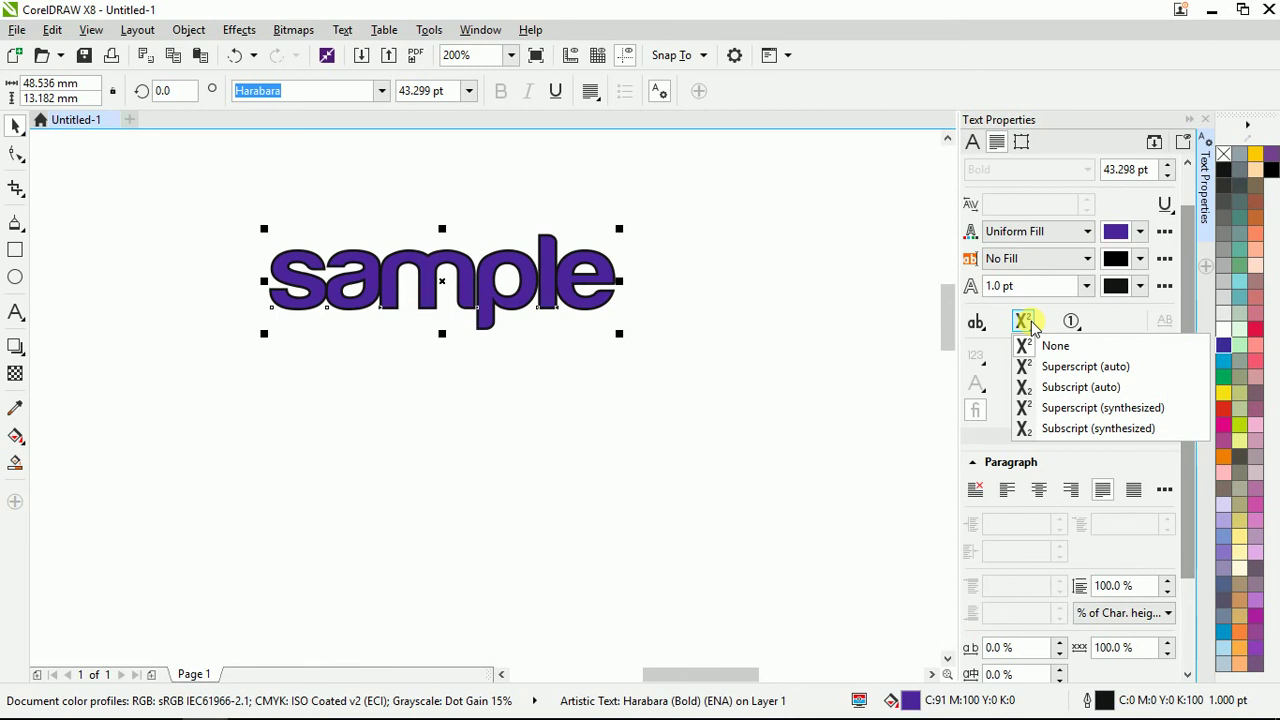
Add "H2O" after the word "sample" and put it on a second line of the same text object.
click(655, 408)
click(587, 272)
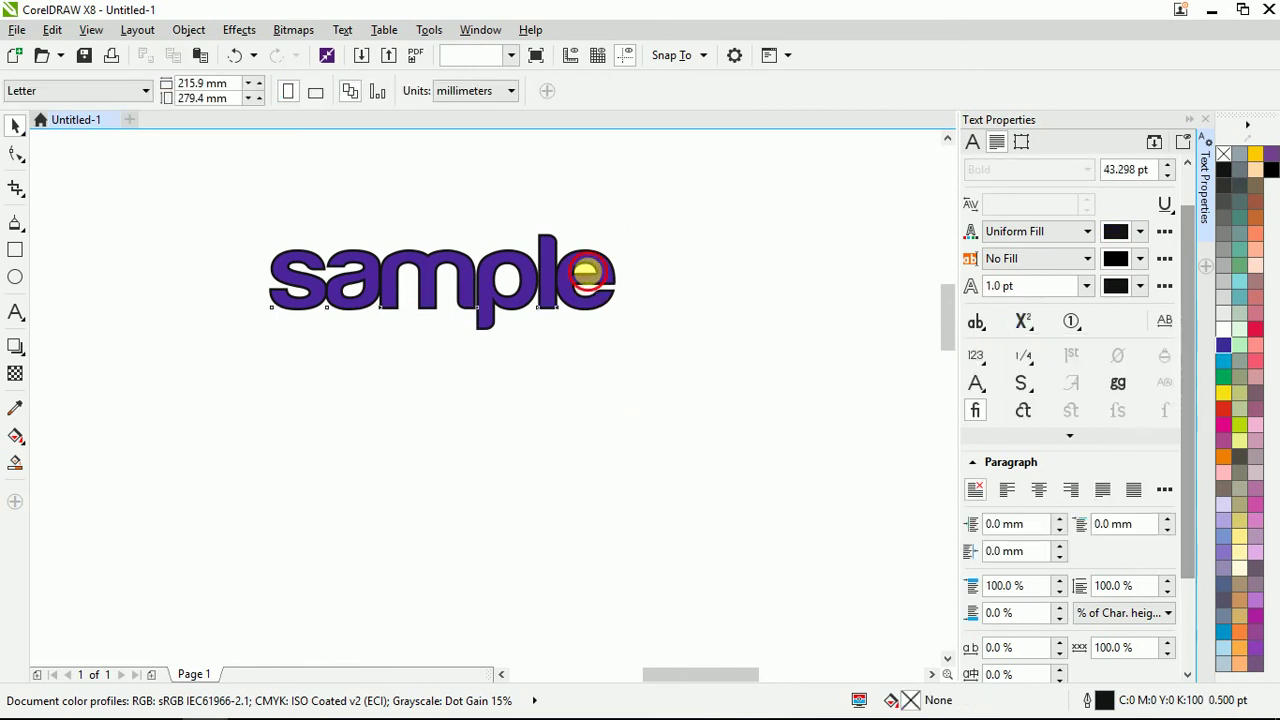
double_click(614, 266)
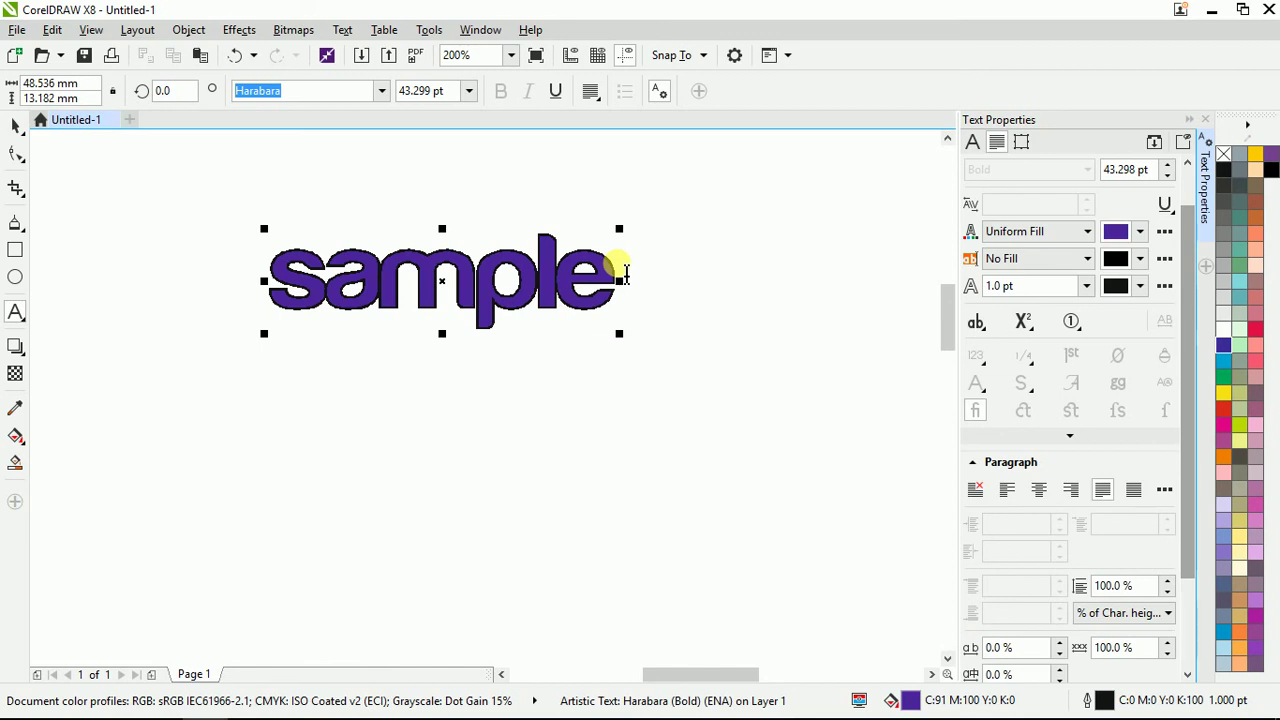
text(H2)
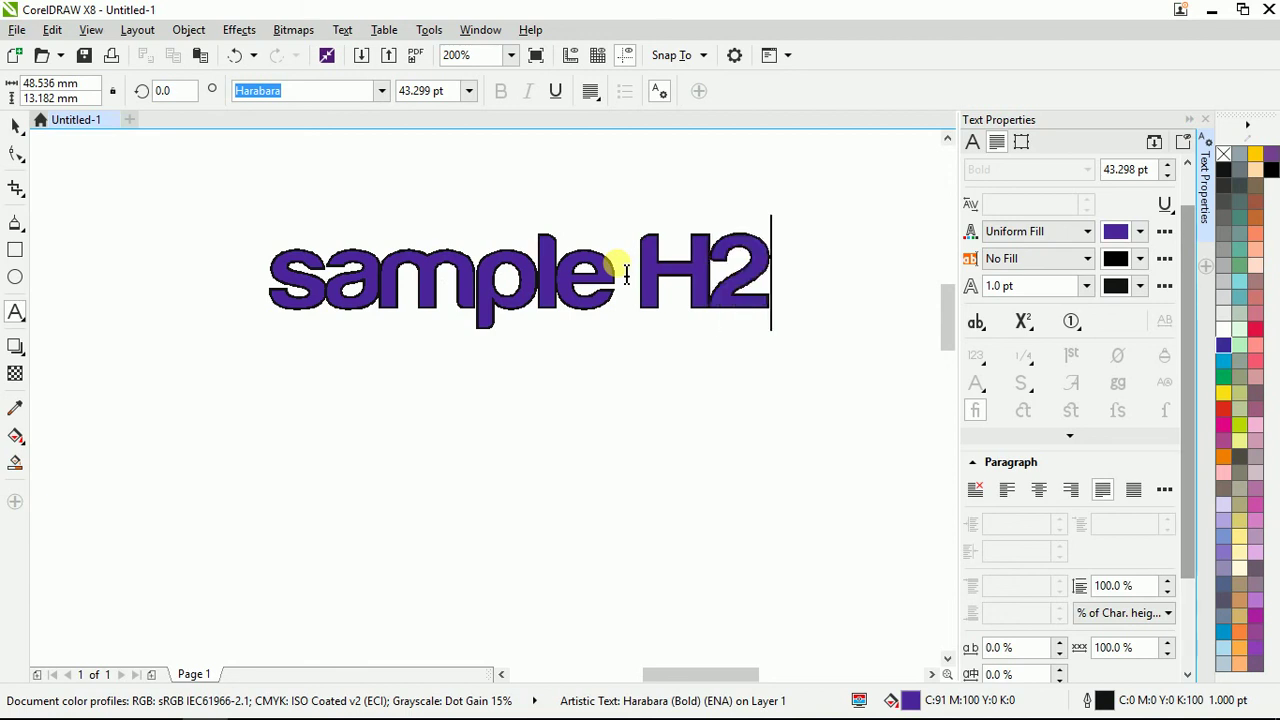
text(o)
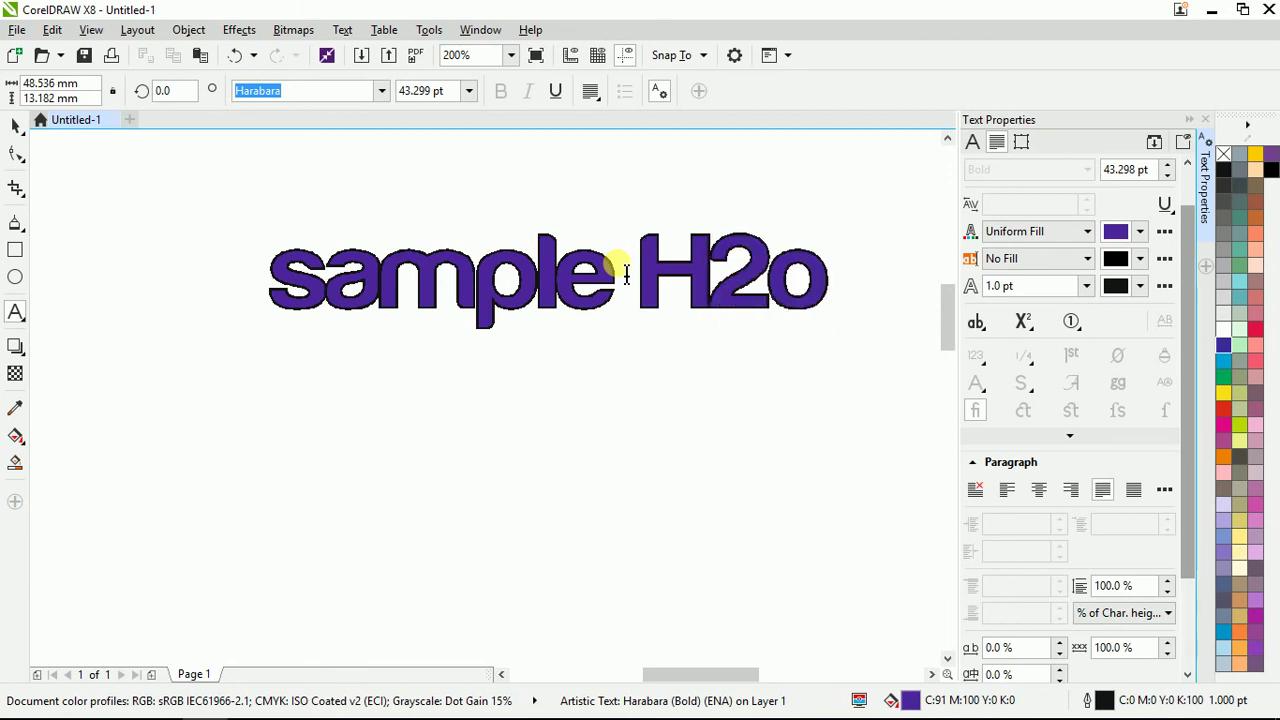
key(BackSpace)
text(O)
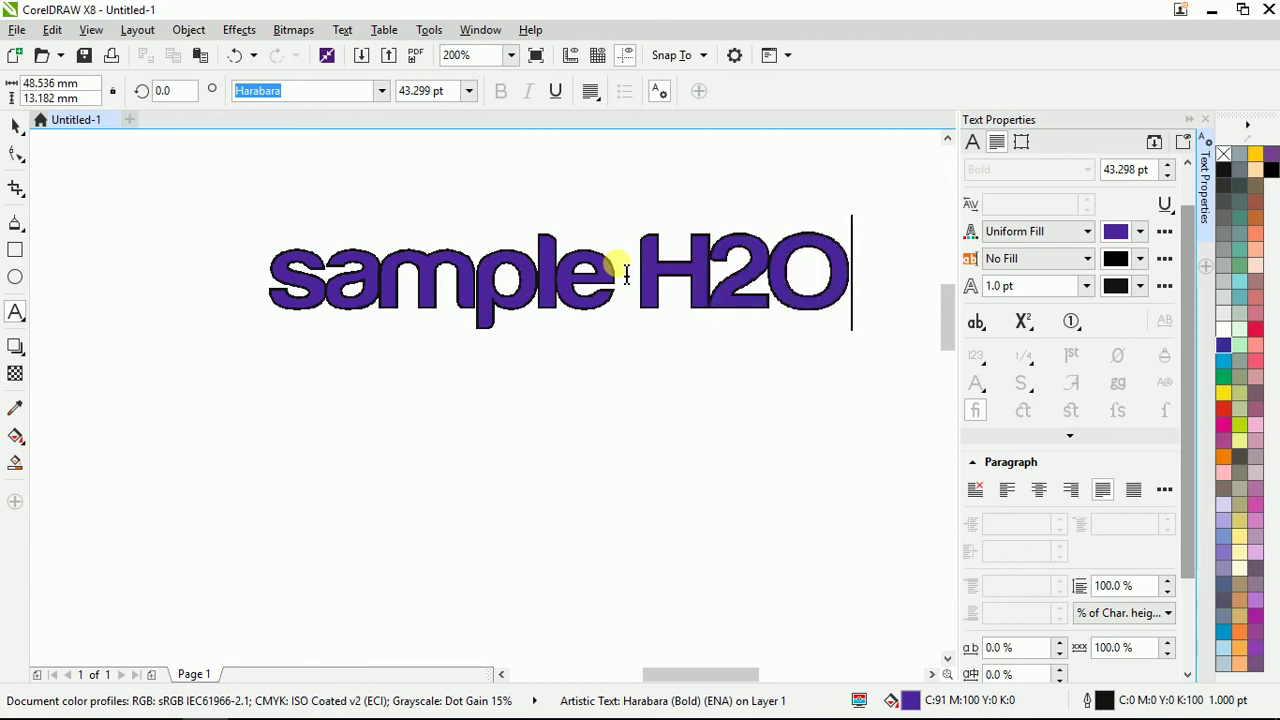
click(638, 255)
key(Return)
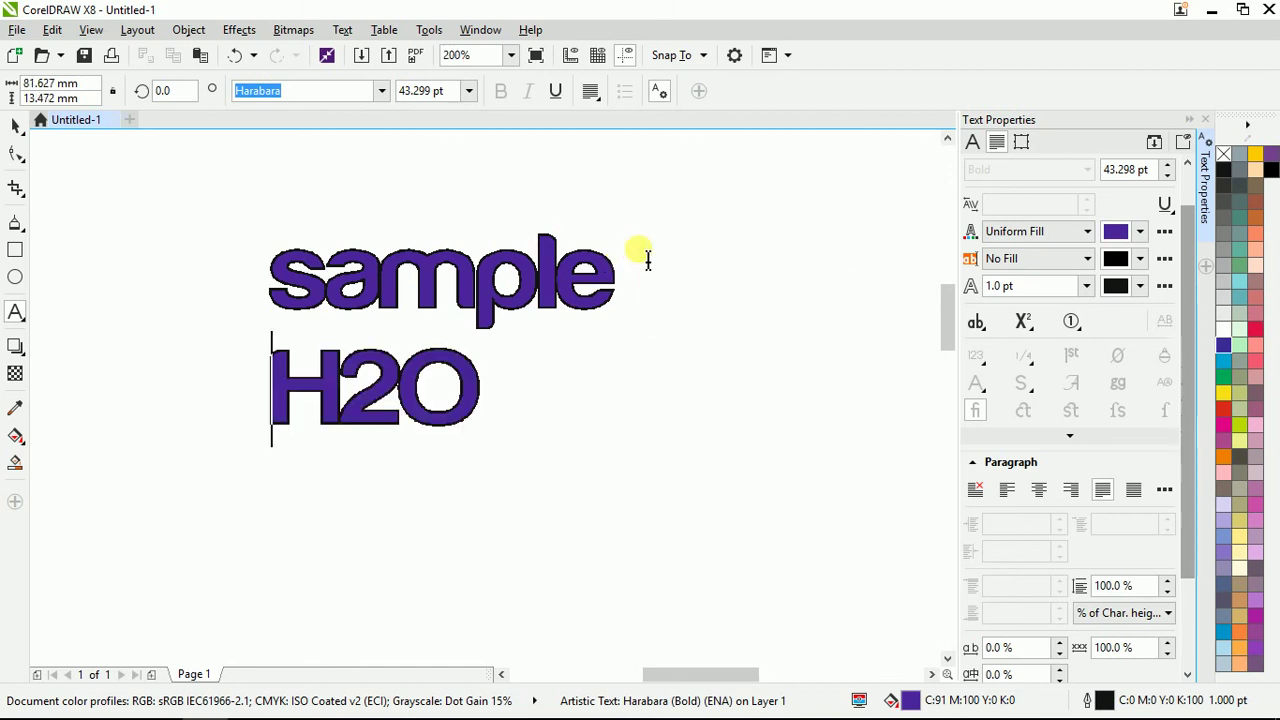
Try Superscript (auto) on the 2 in H2O and change it to Subscript (auto).
click(345, 367)
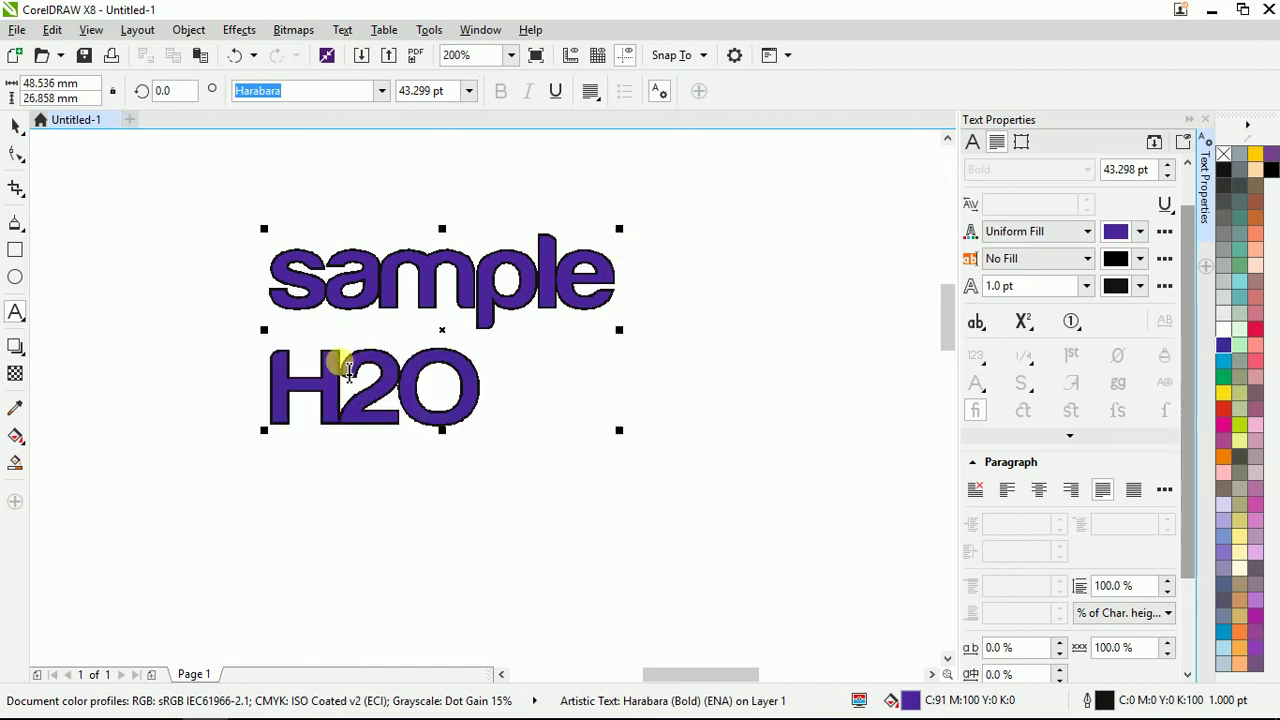
drag(348, 368, 386, 363)
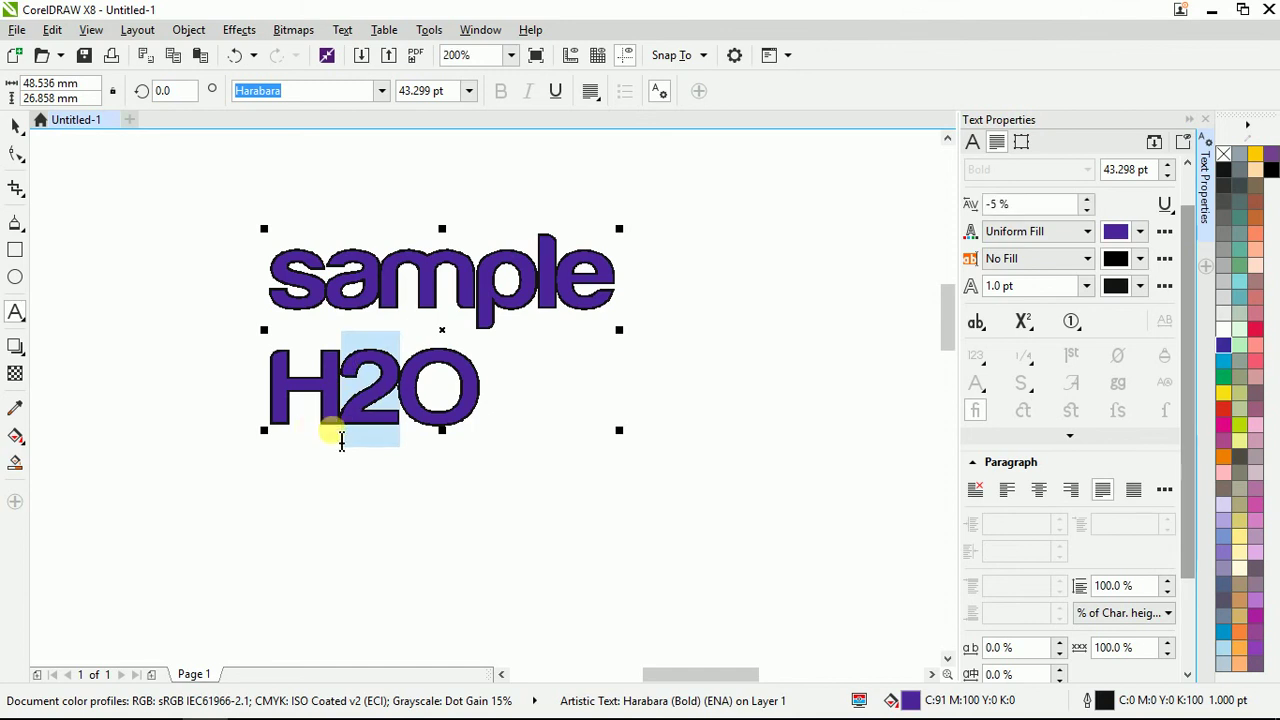
click(1031, 331)
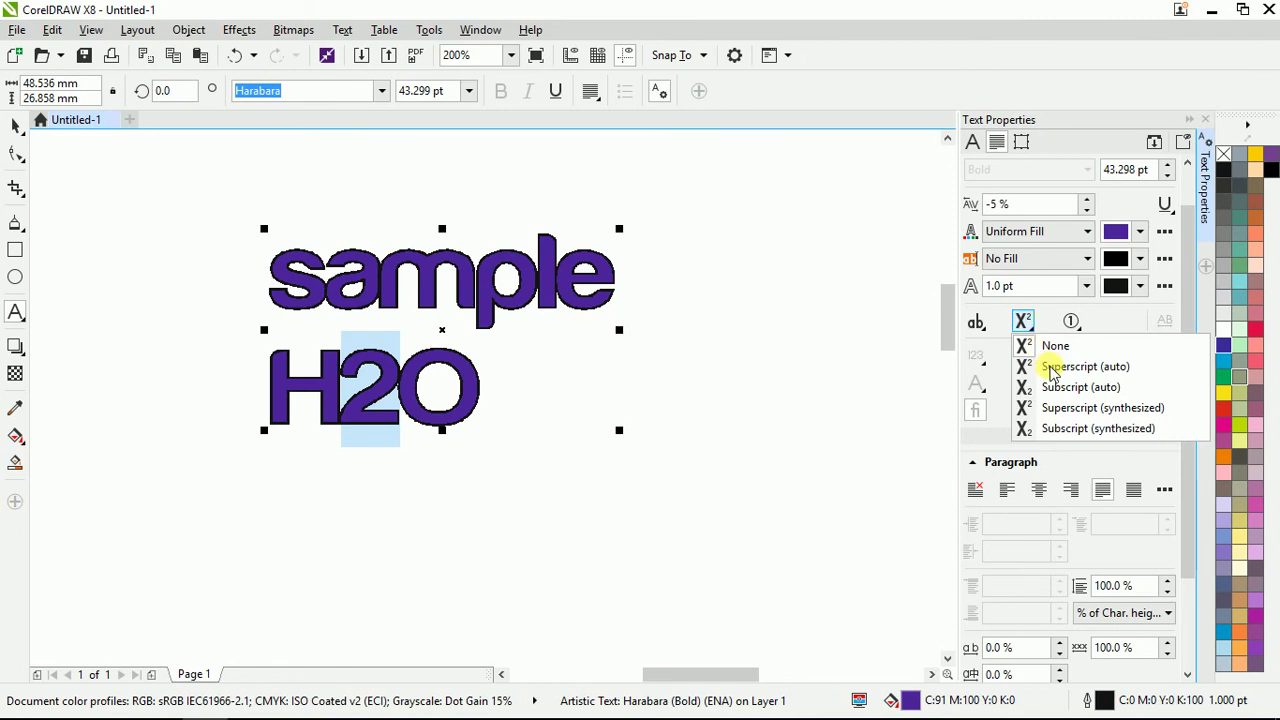
click(1052, 368)
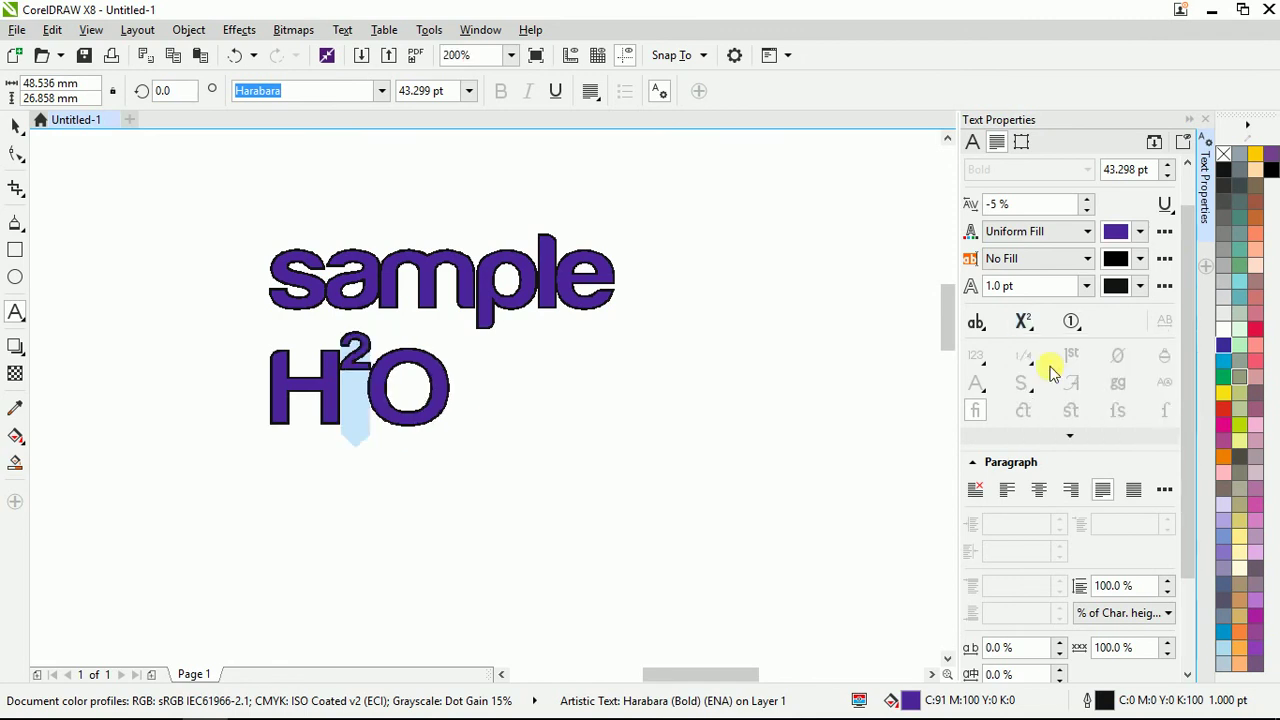
click(1026, 322)
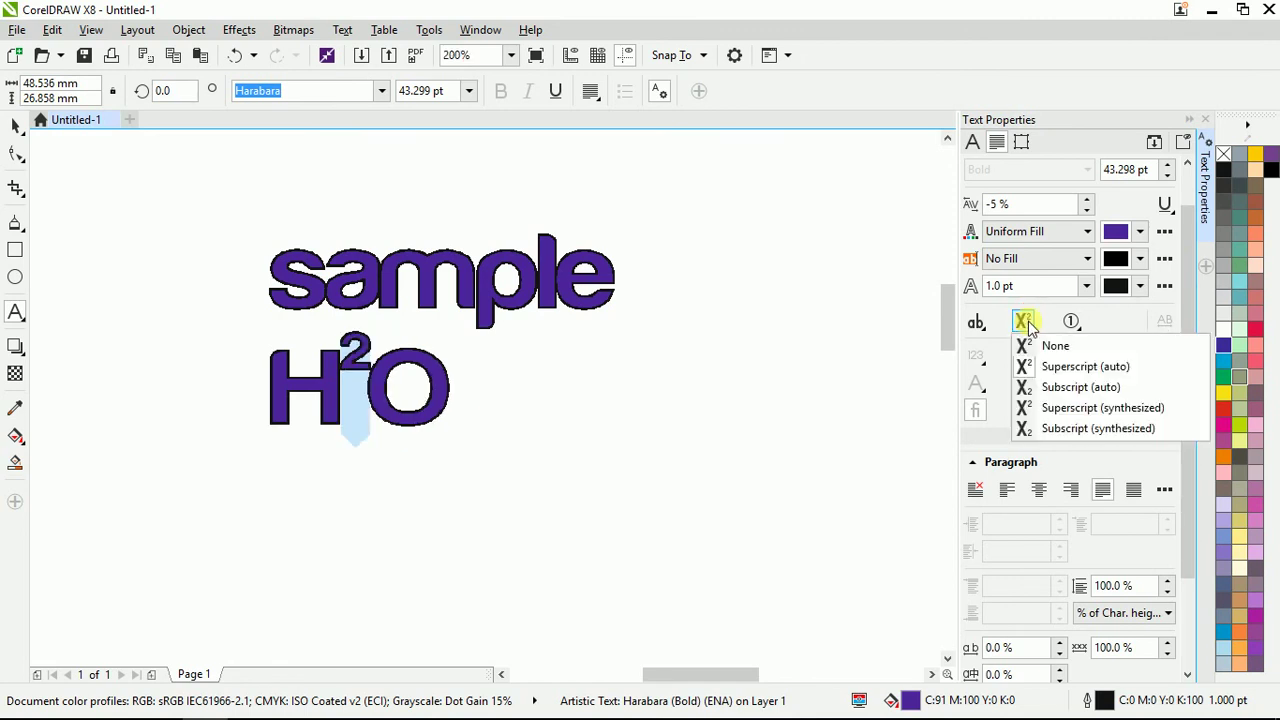
click(1057, 388)
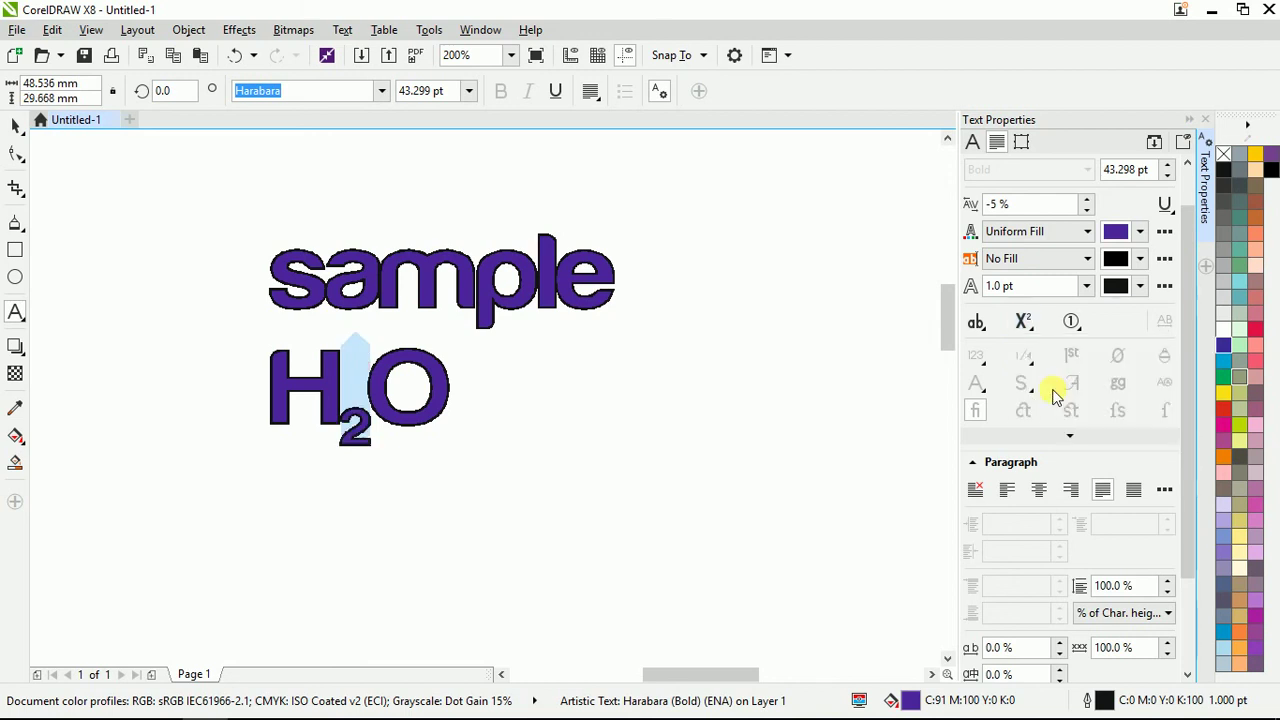
Try Superscript (synthesized) and Subscript (auto) on the whole H2O line, and reset its position to None.
drag(278, 366, 466, 371)
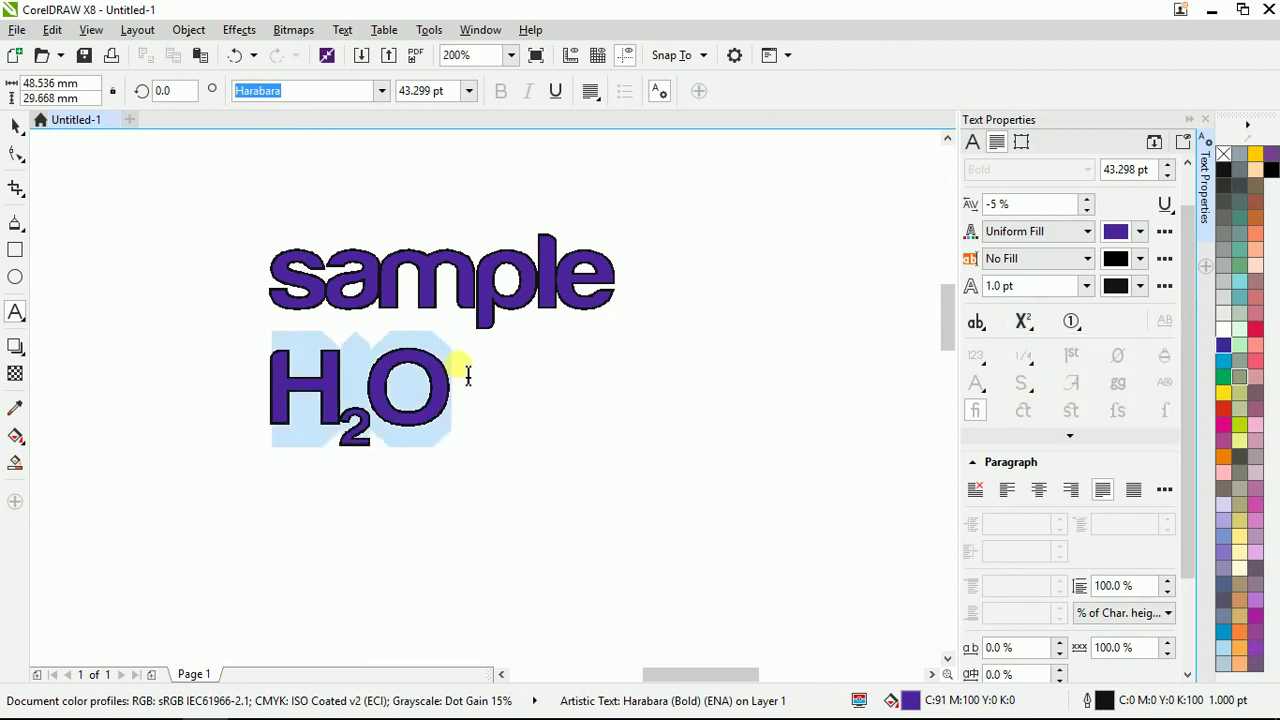
click(1026, 322)
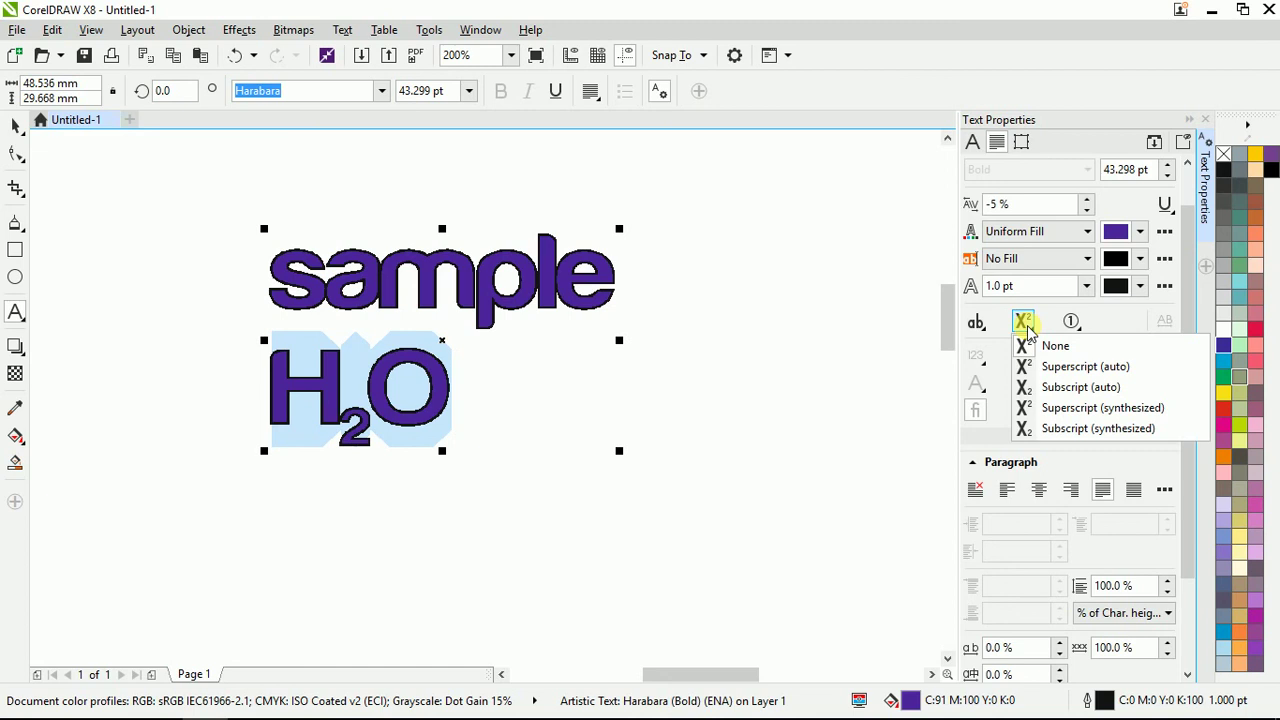
click(1046, 408)
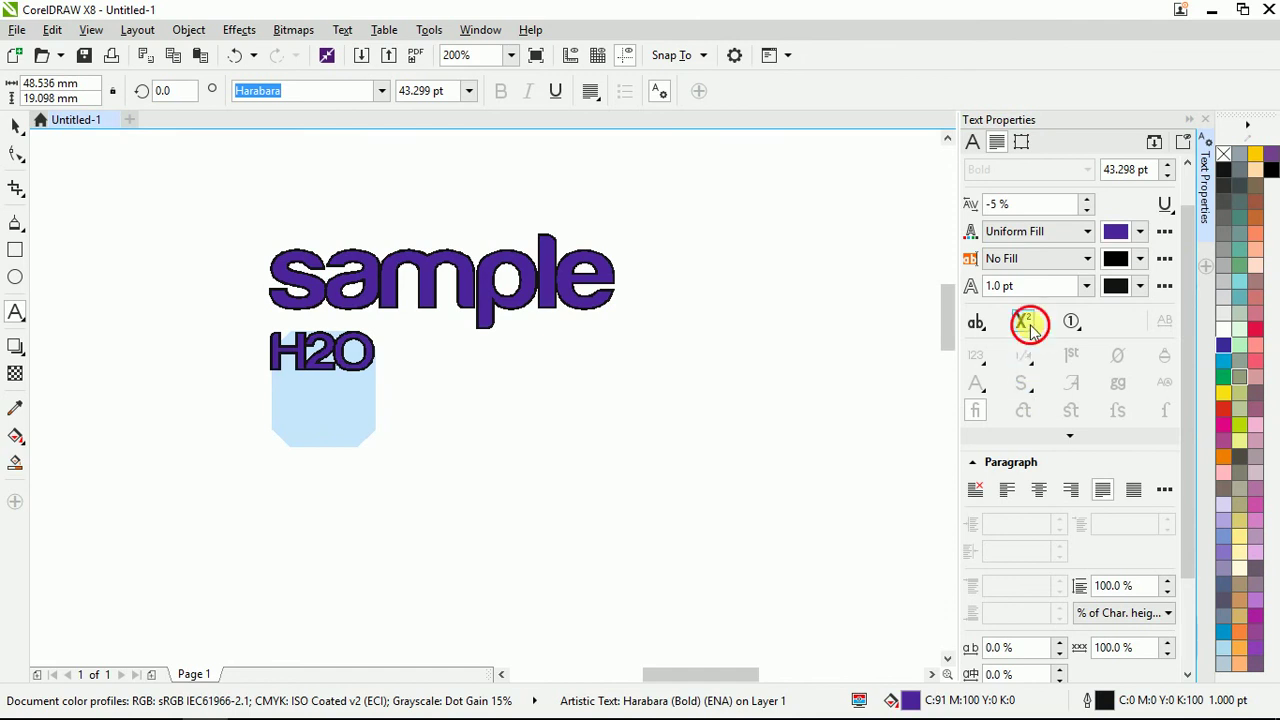
click(1024, 322)
click(1040, 390)
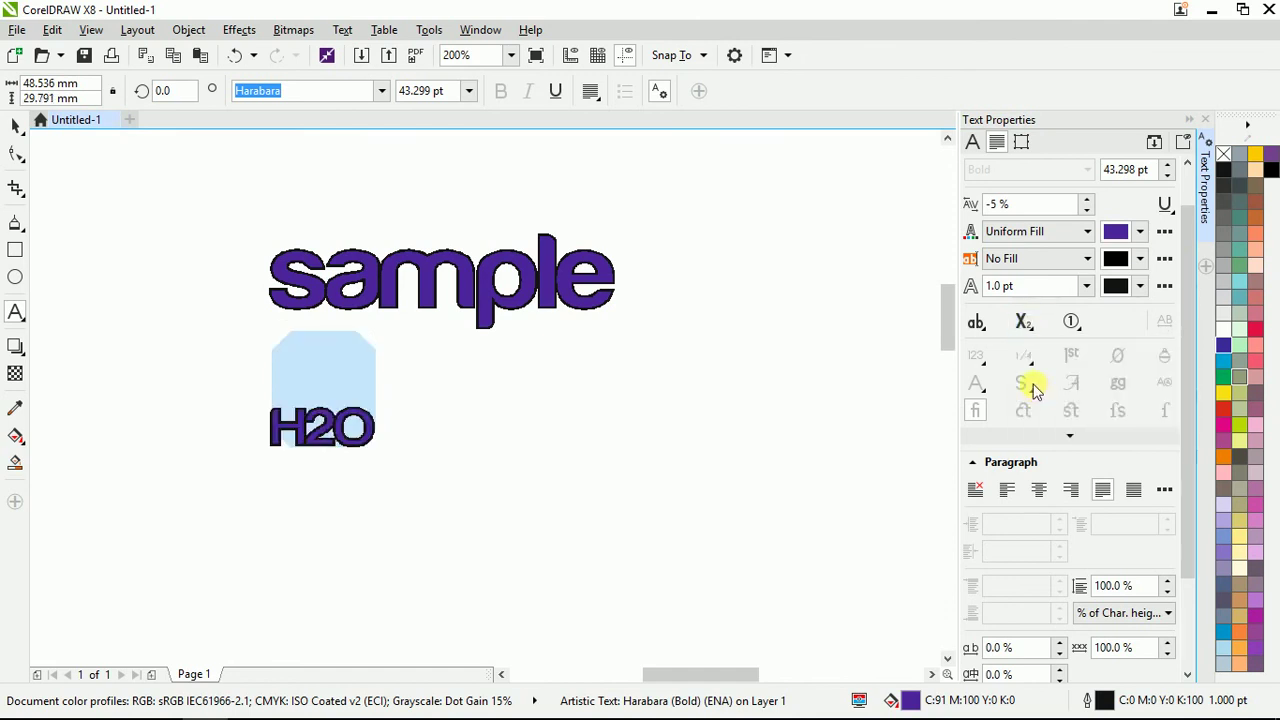
click(1026, 322)
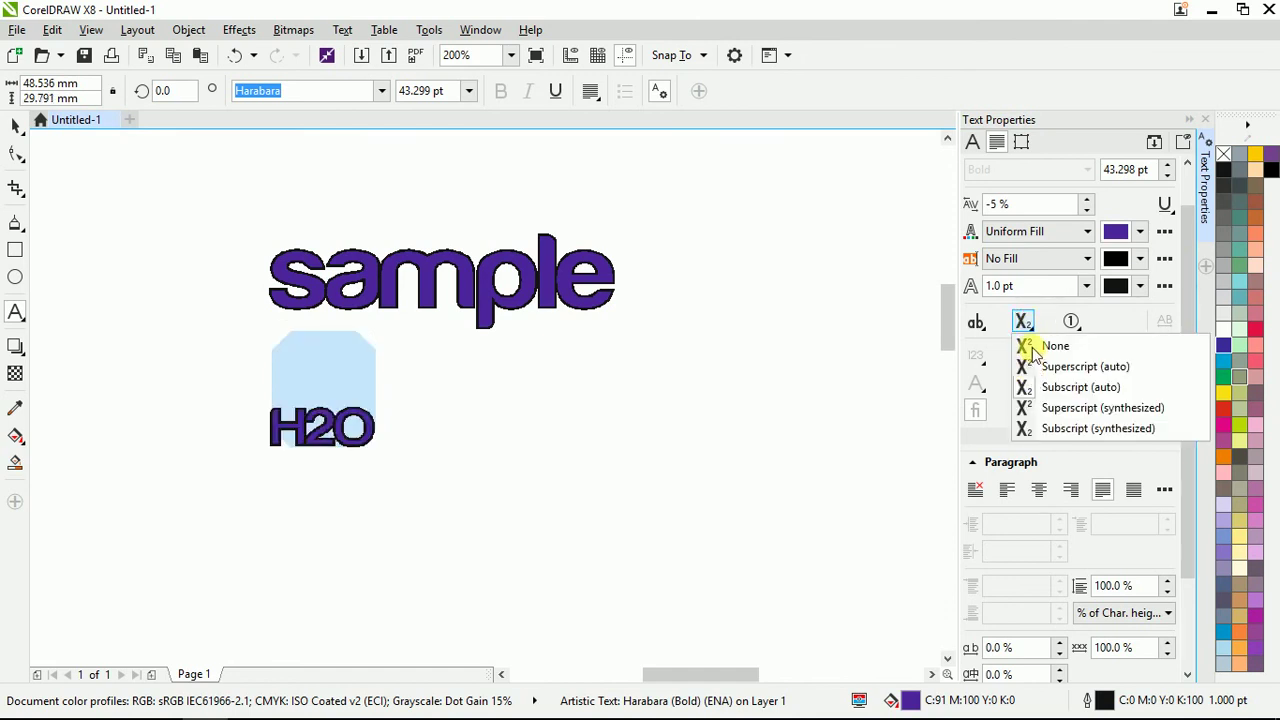
click(1027, 345)
Revisit the superscript and subscript options for the H2O line and apply a different circled-number character option to it.
click(1023, 321)
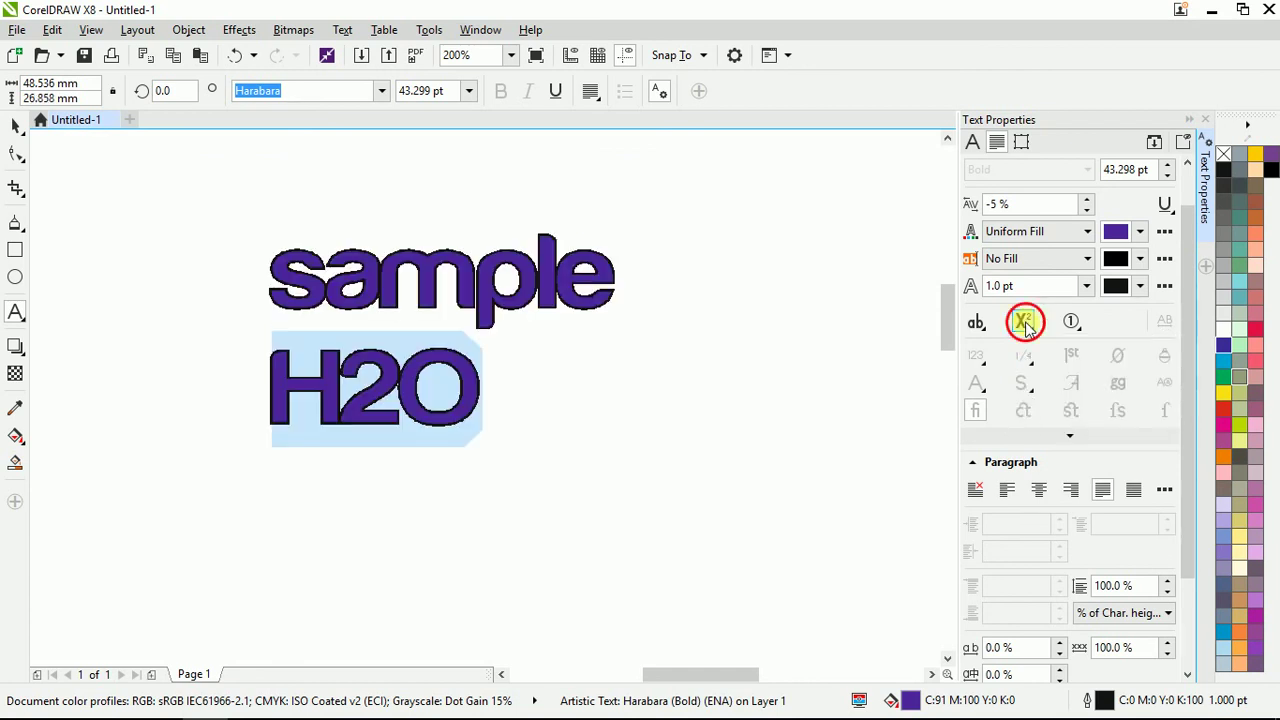
click(1040, 365)
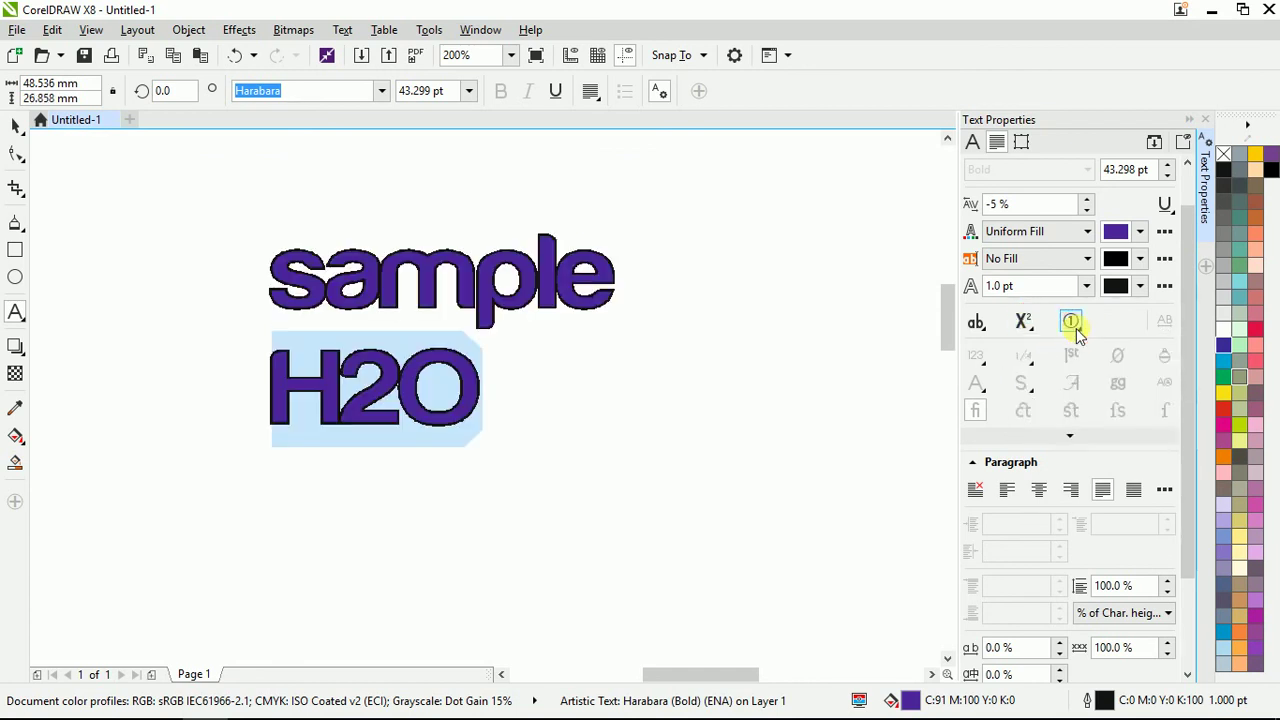
click(1072, 322)
click(1133, 387)
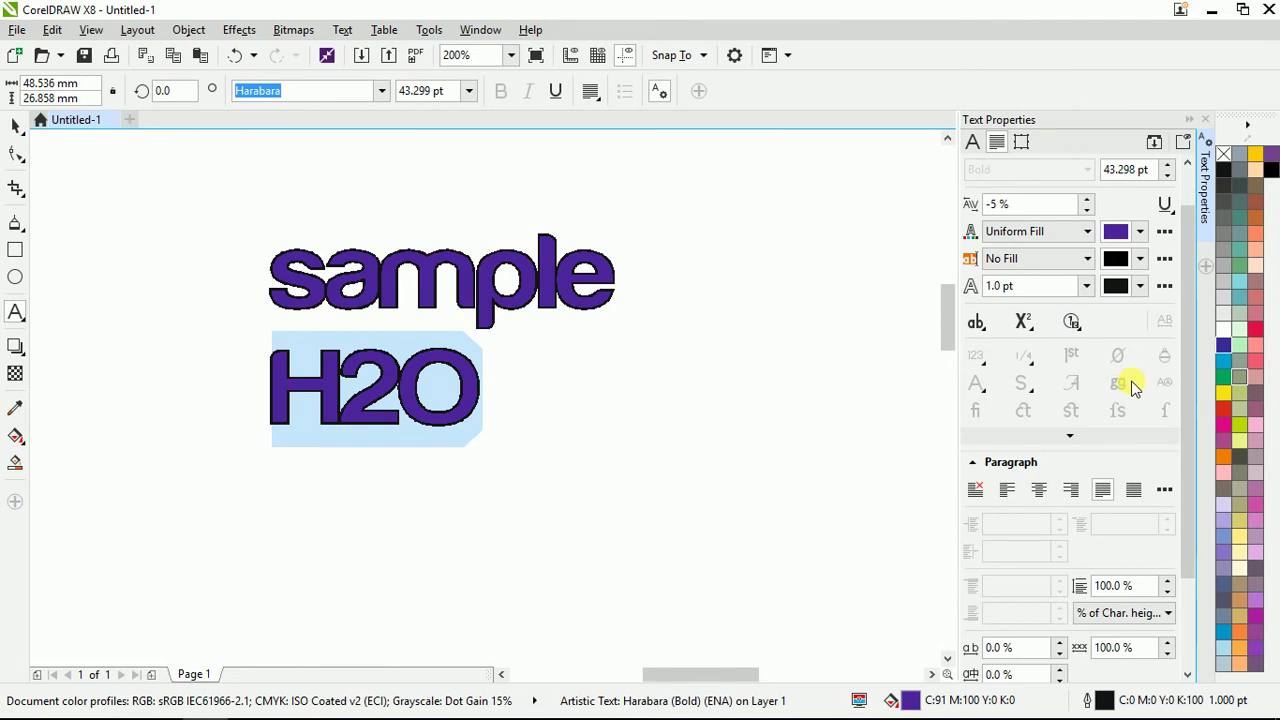
Apply the Alternate Annotation 1 character option to the H2O line and reselect that line.
click(1072, 322)
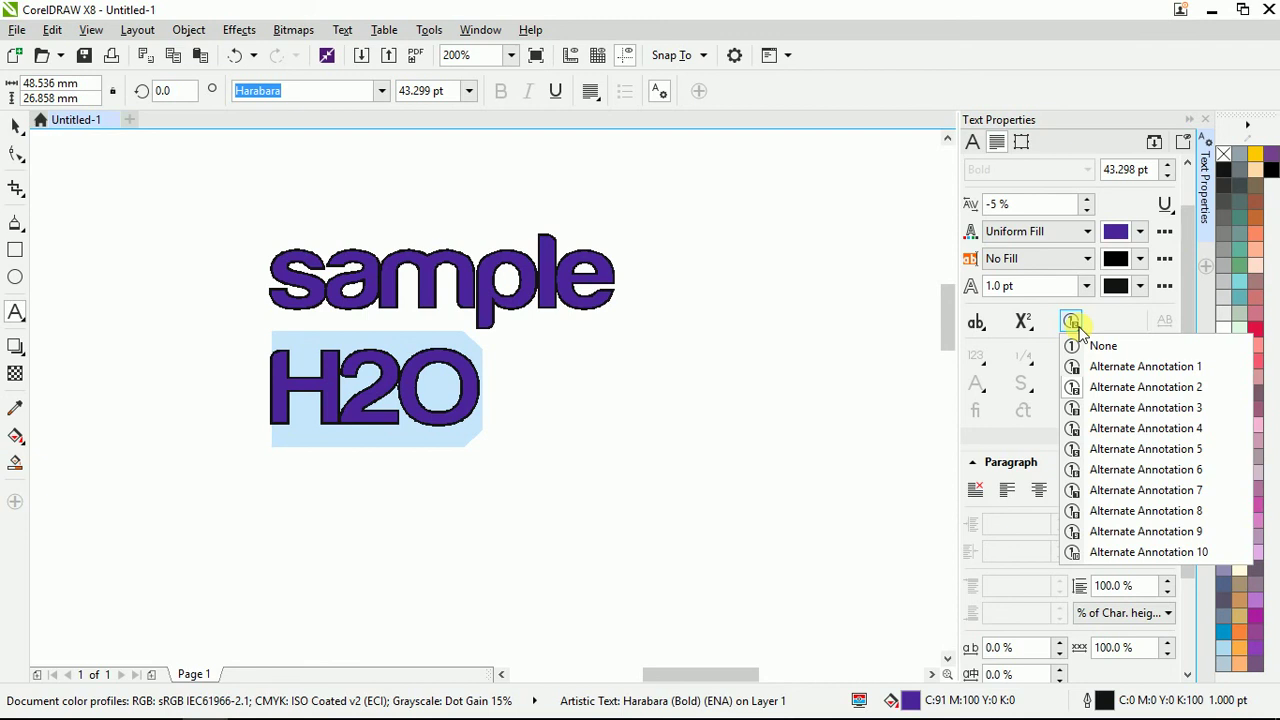
click(1137, 366)
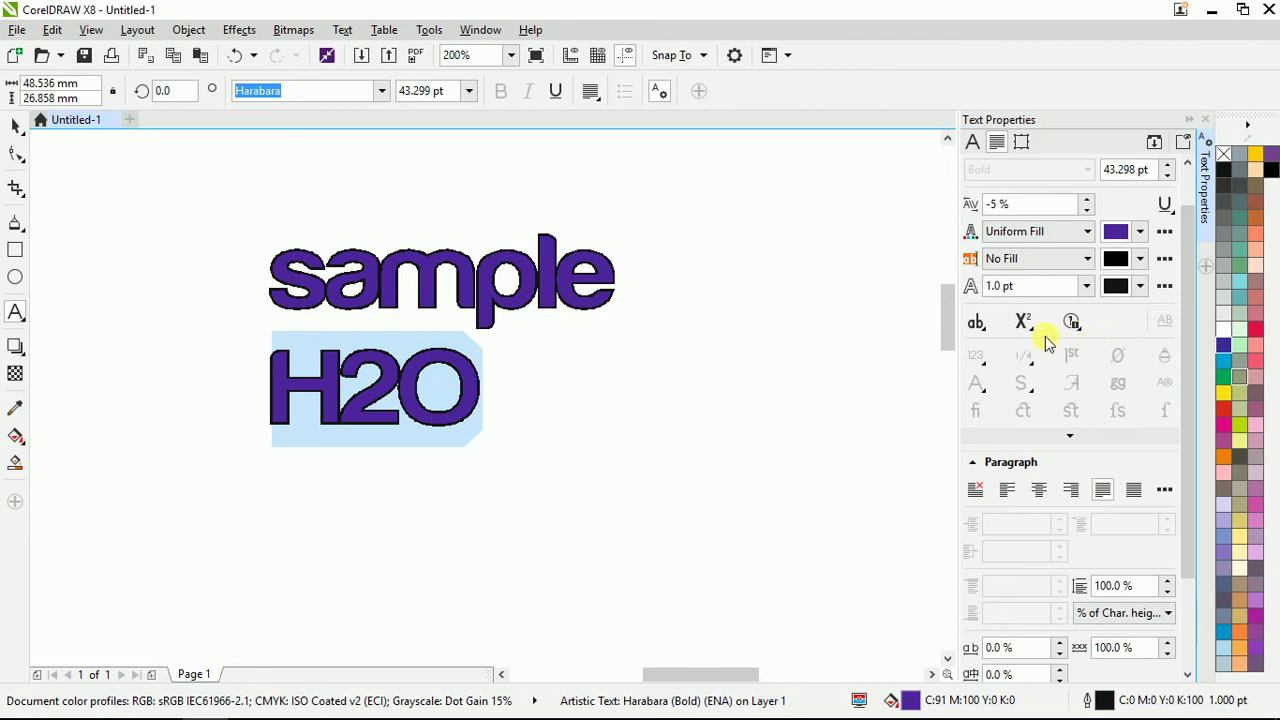
click(385, 400)
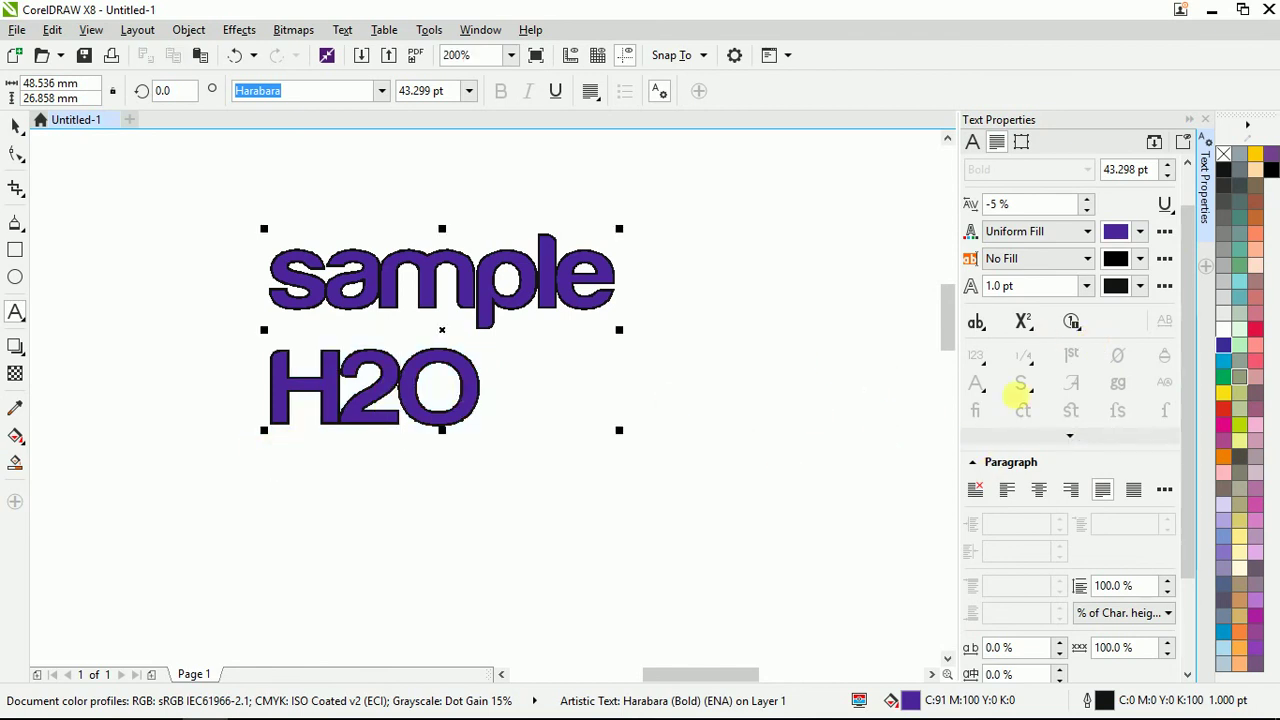
double_click(334, 363)
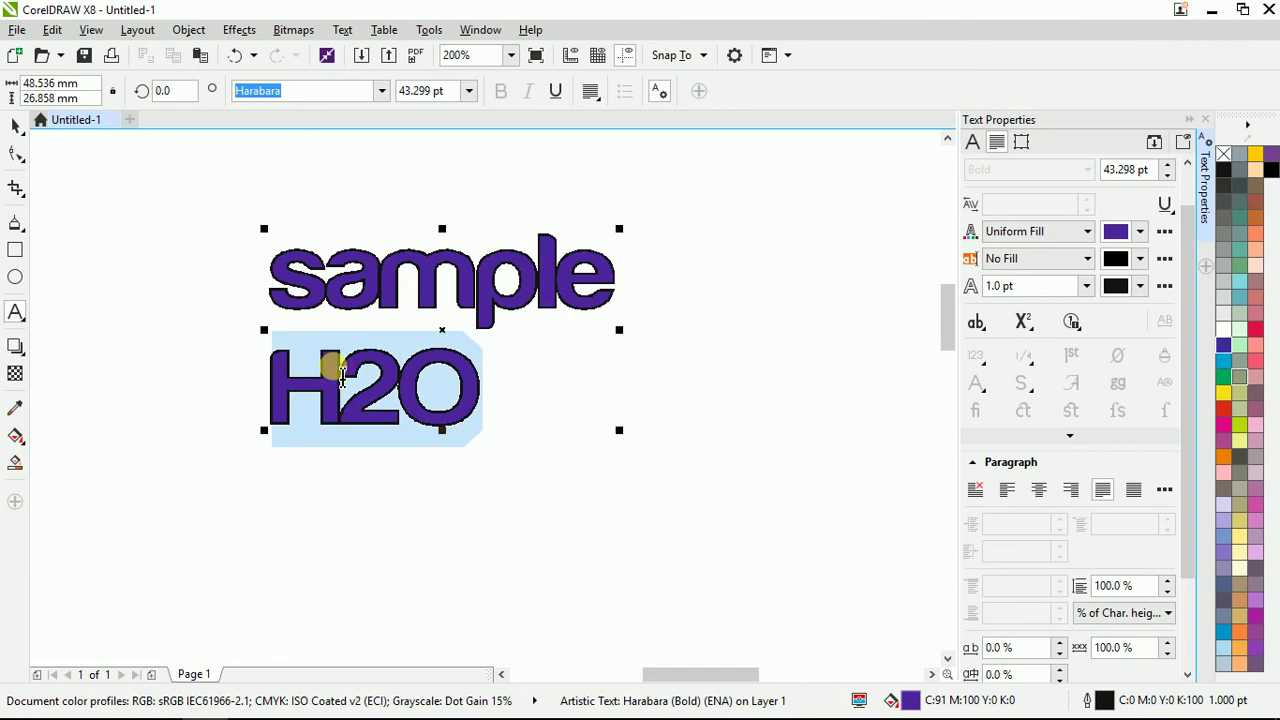
Examine the fill types available for the H2O characters without choosing a different one.
click(1070, 436)
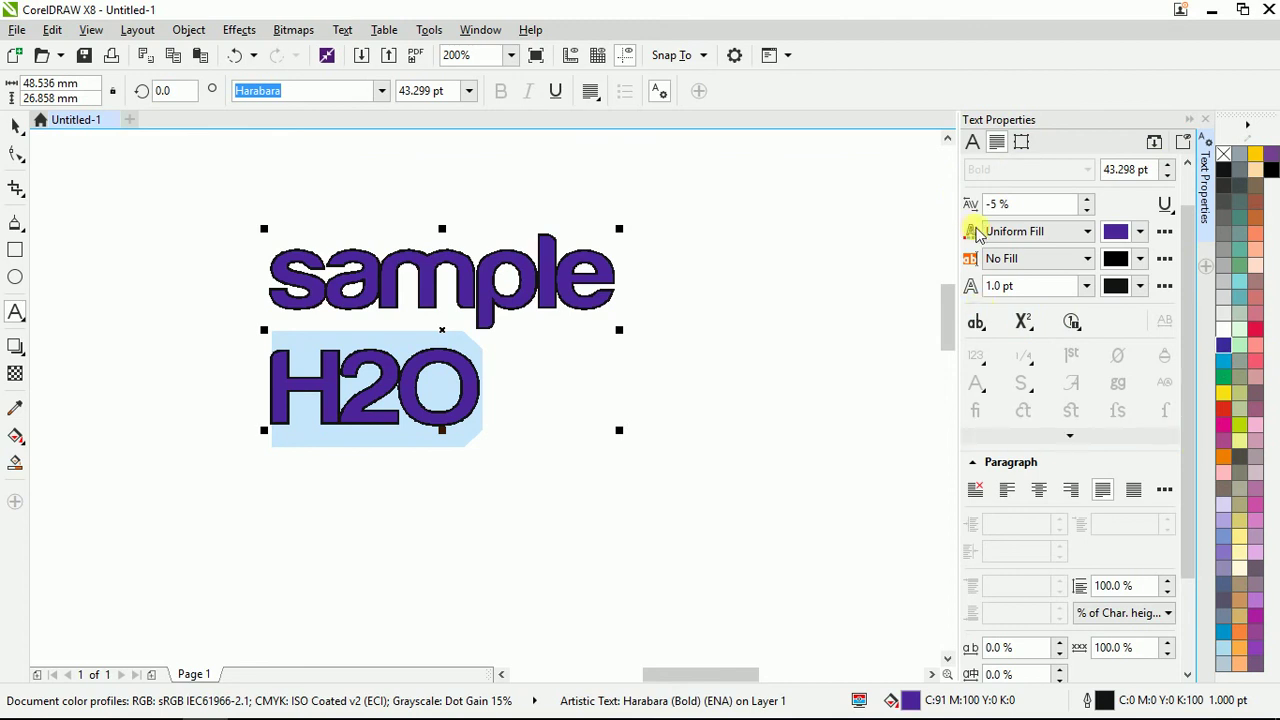
click(1058, 232)
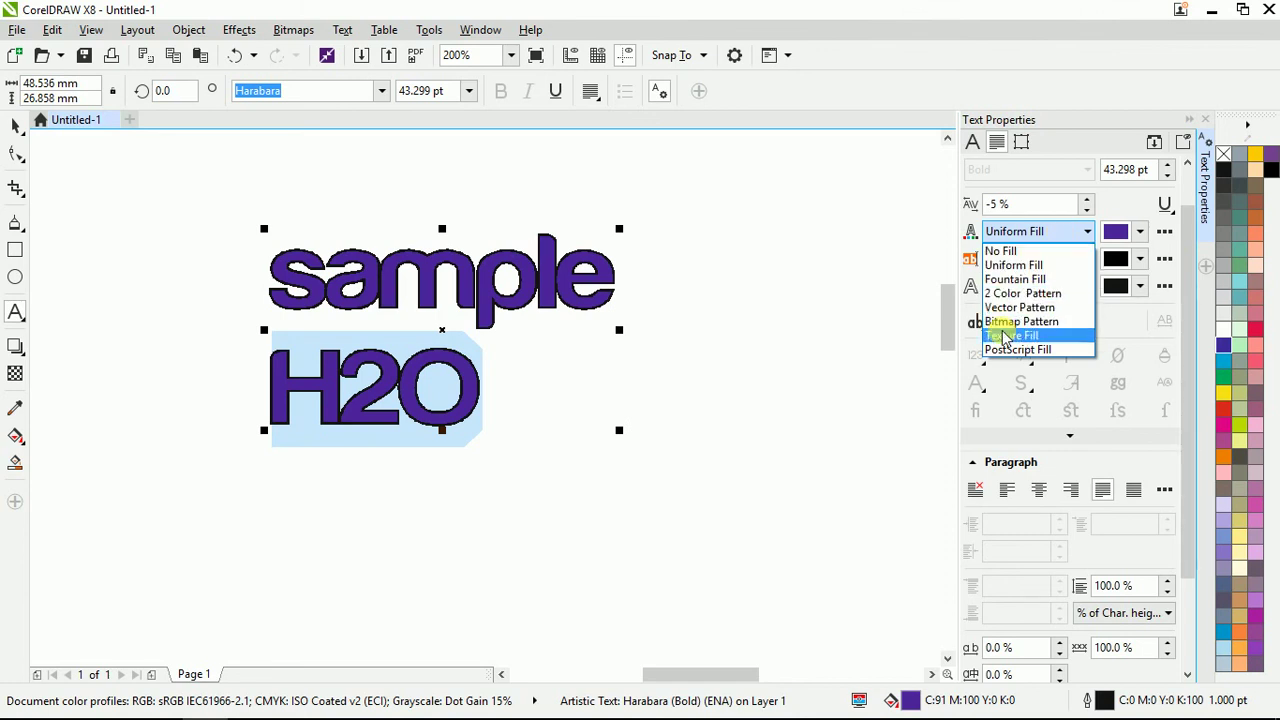
click(838, 230)
Move the word "sample" out of the two-line text into its own artistic text object below H2O.
click(477, 277)
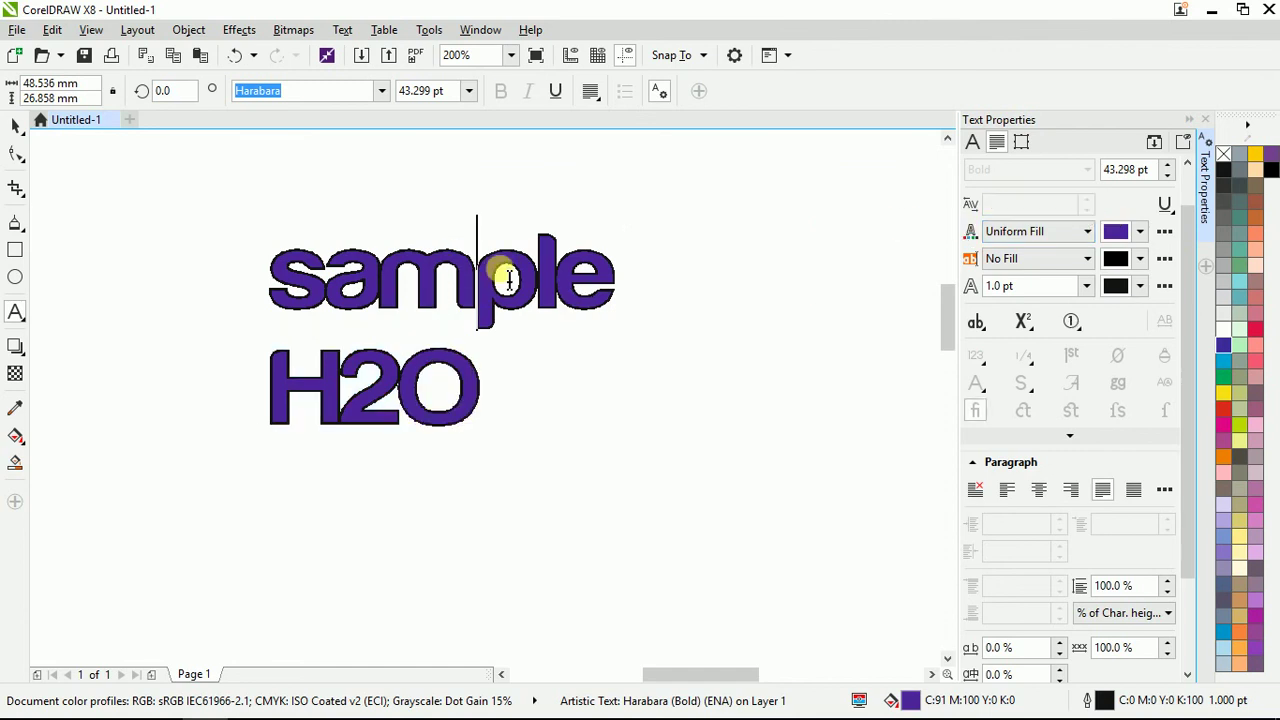
scroll(508, 280, down, 1)
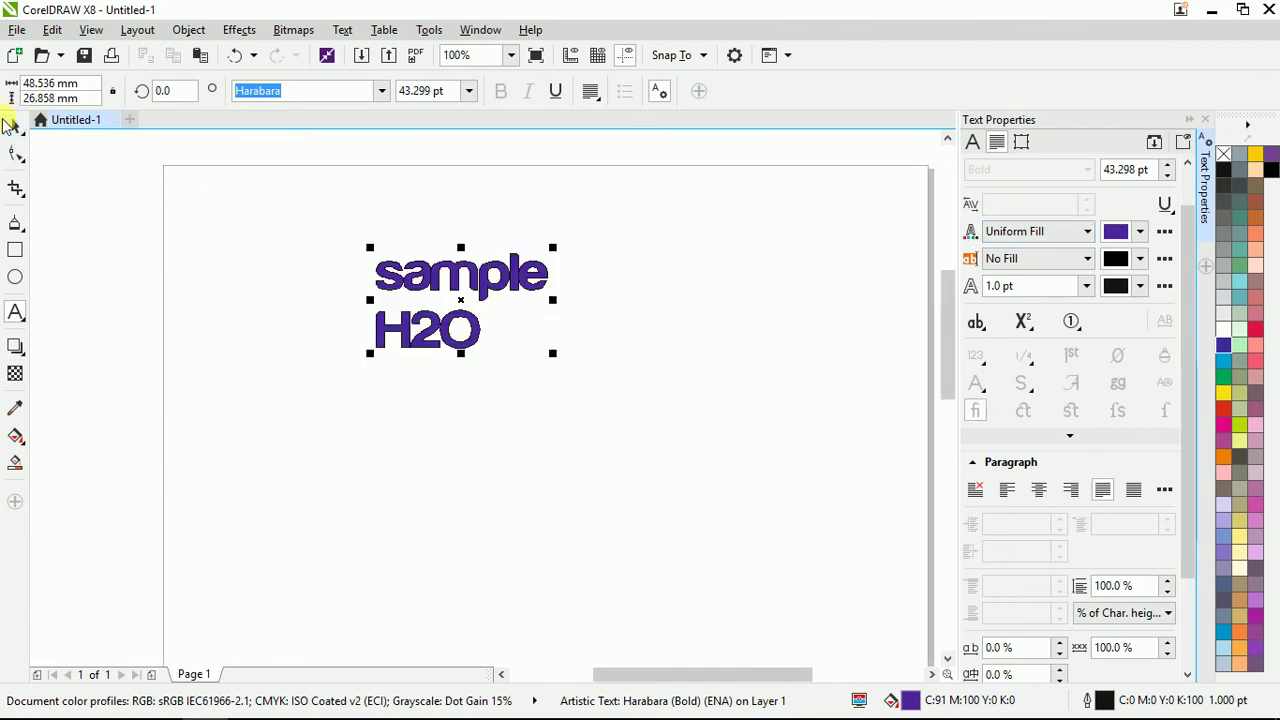
double_click(491, 271)
key(ctrl+c)
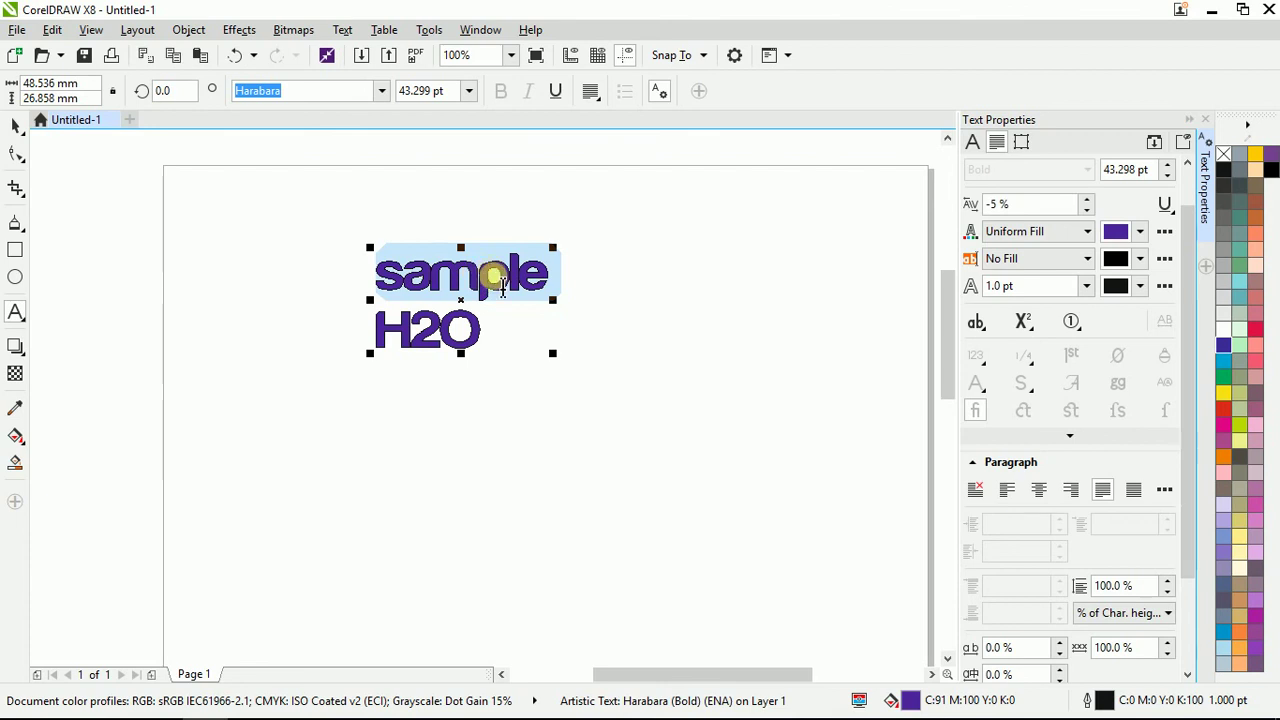
key(Delete)
key(Delete)
click(412, 418)
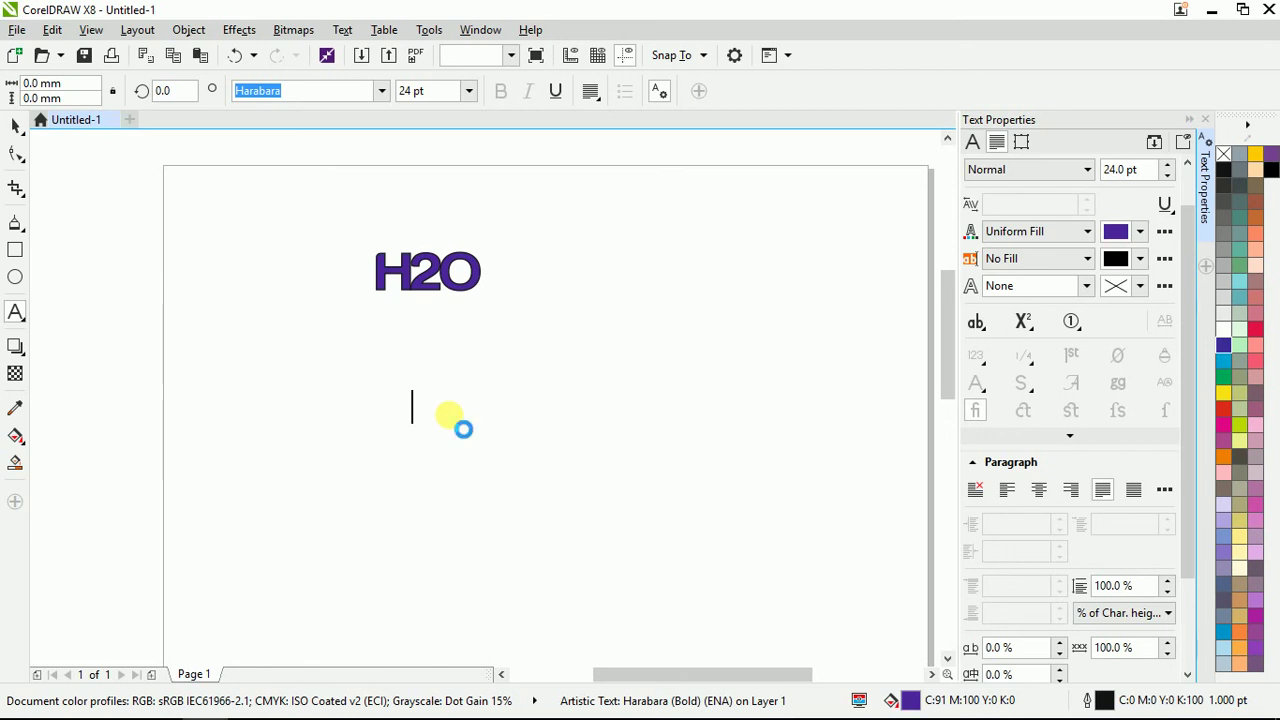
key(ctrl+v)
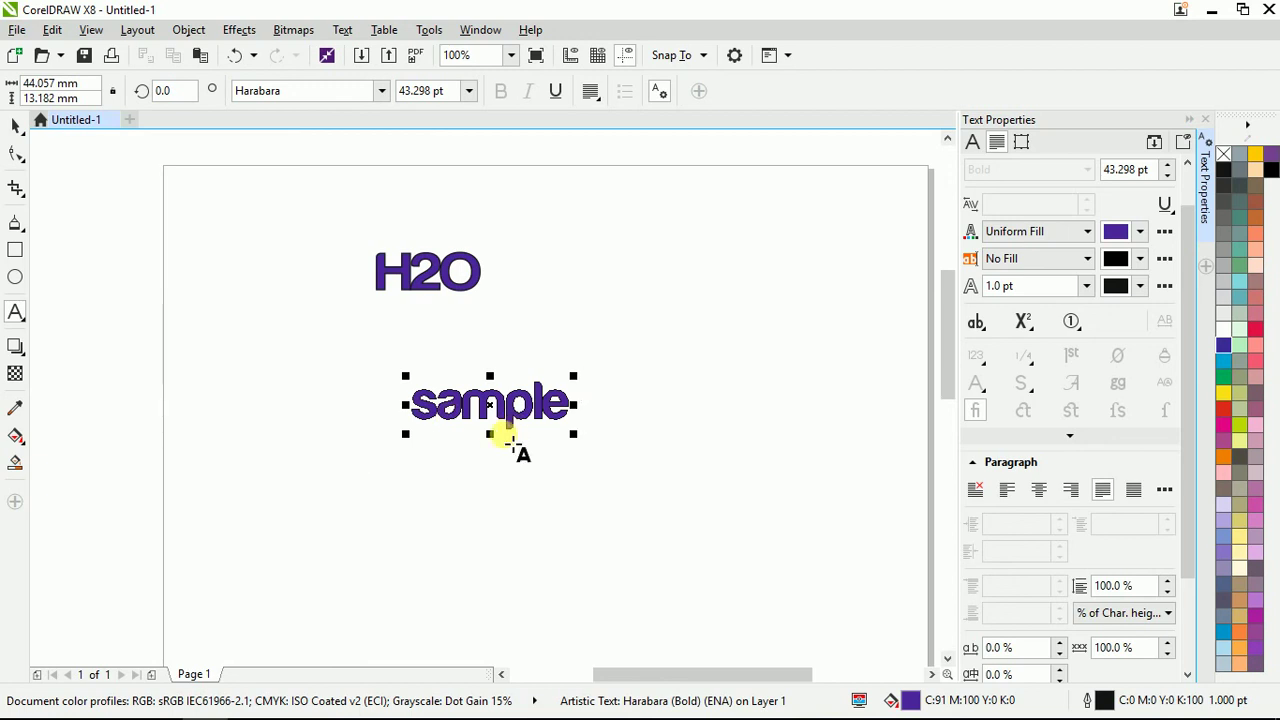
Examine the font, font size and text alignment options for the separate "sample" text.
click(252, 90)
click(288, 91)
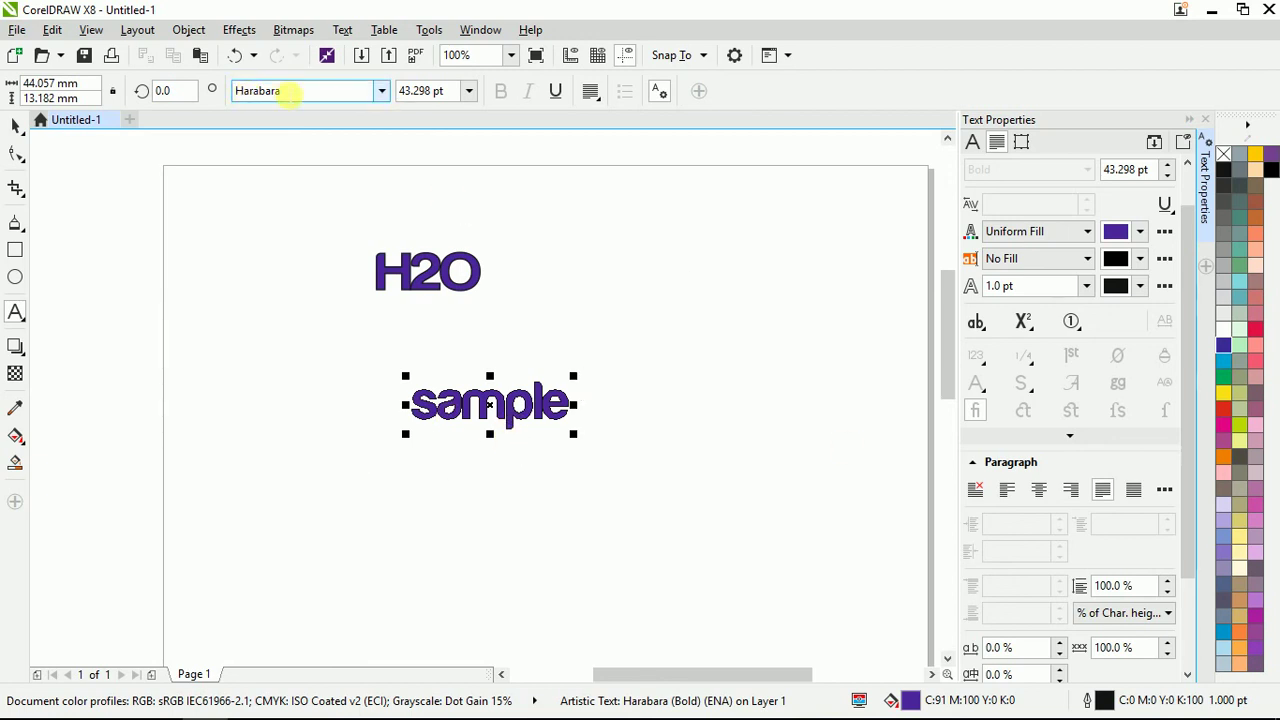
click(425, 91)
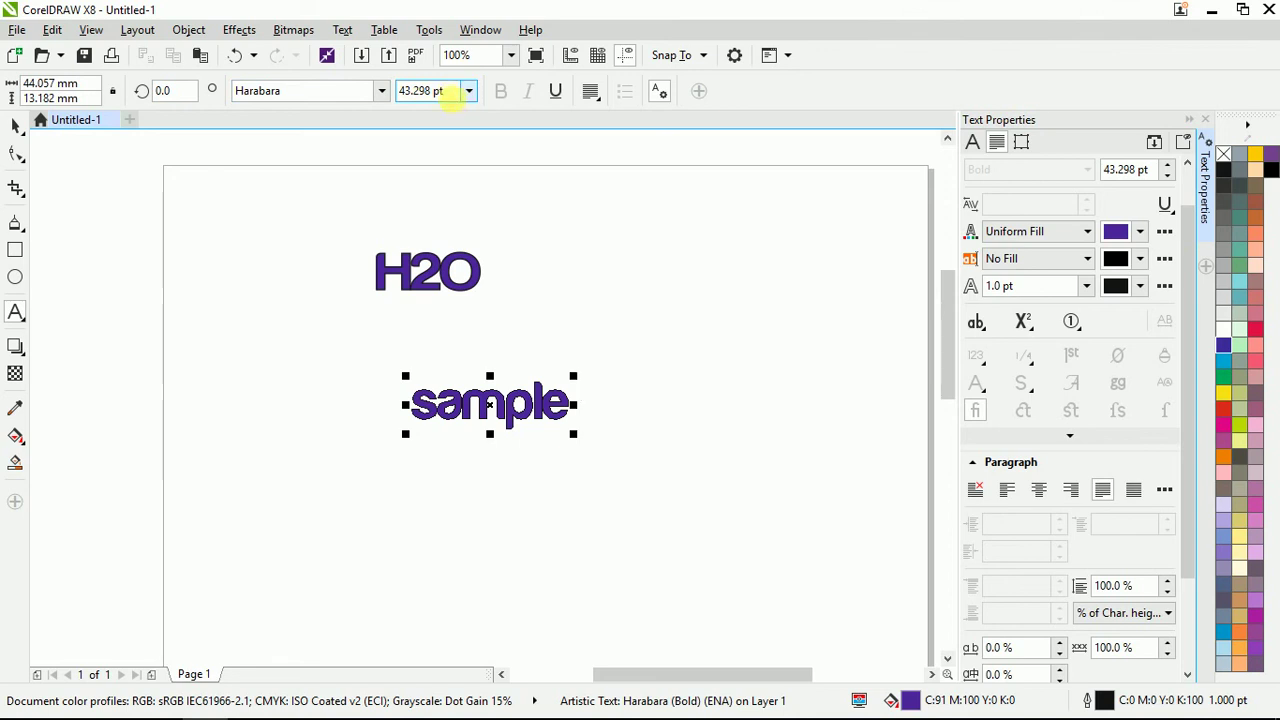
click(587, 93)
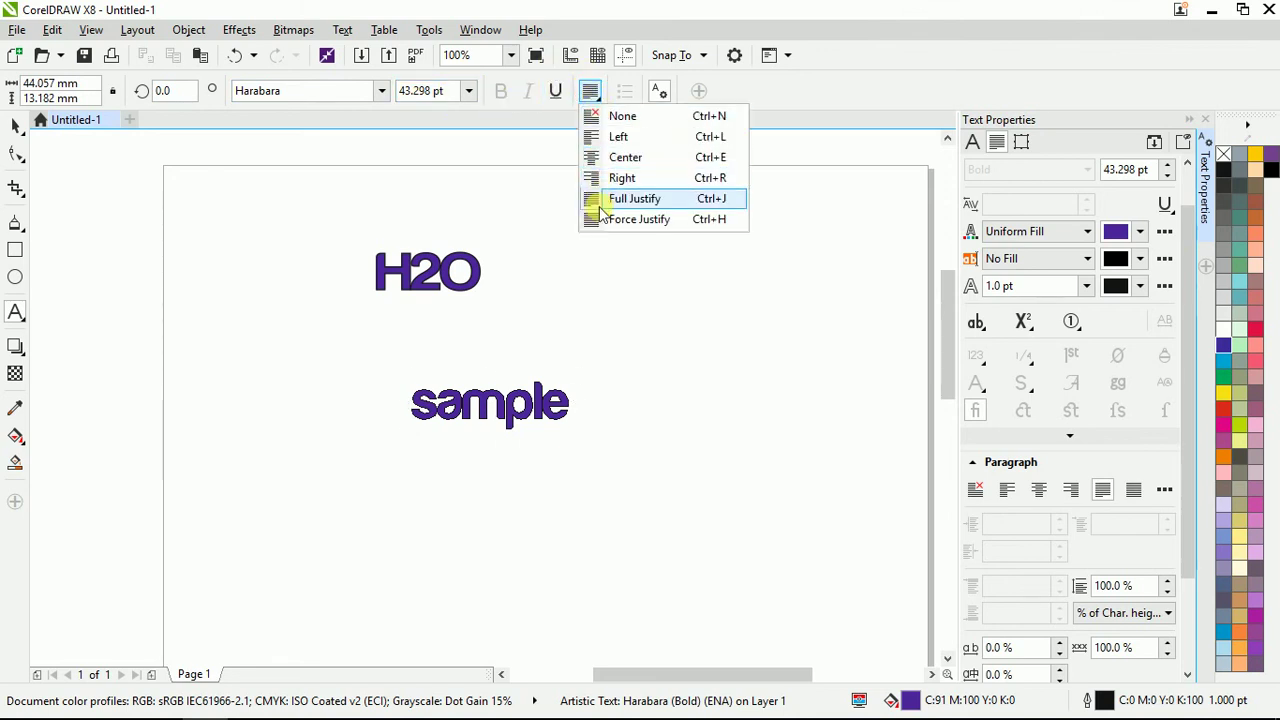
click(671, 201)
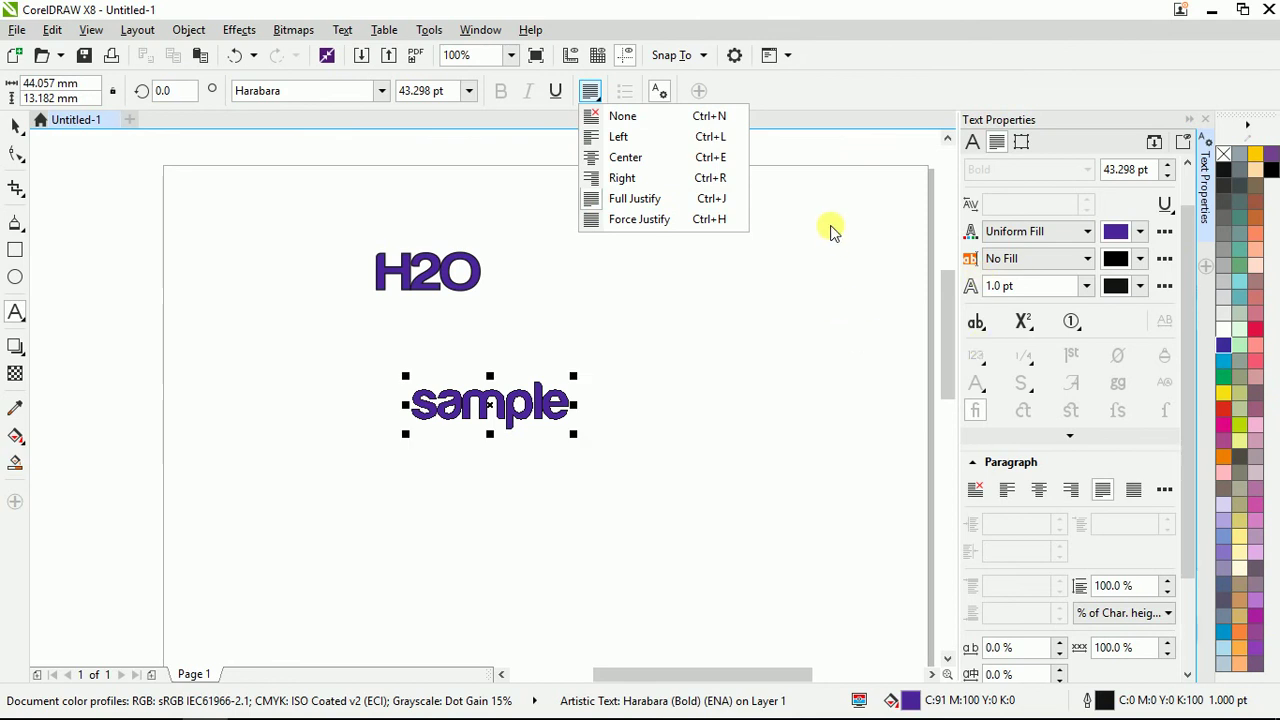